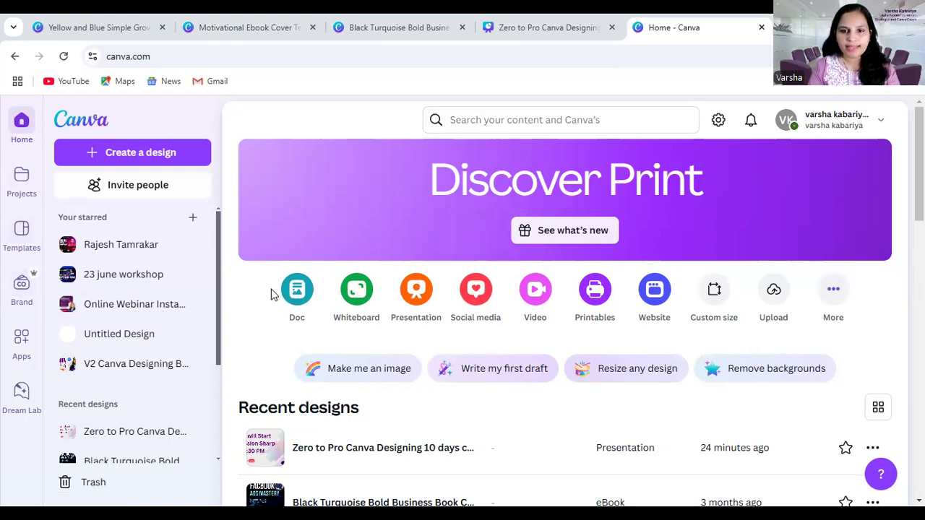
Search Canva for "presentation" and limit the results to Canva Templates
scroll(458, 351, "down", 3)
scroll(487, 388, "up", 3)
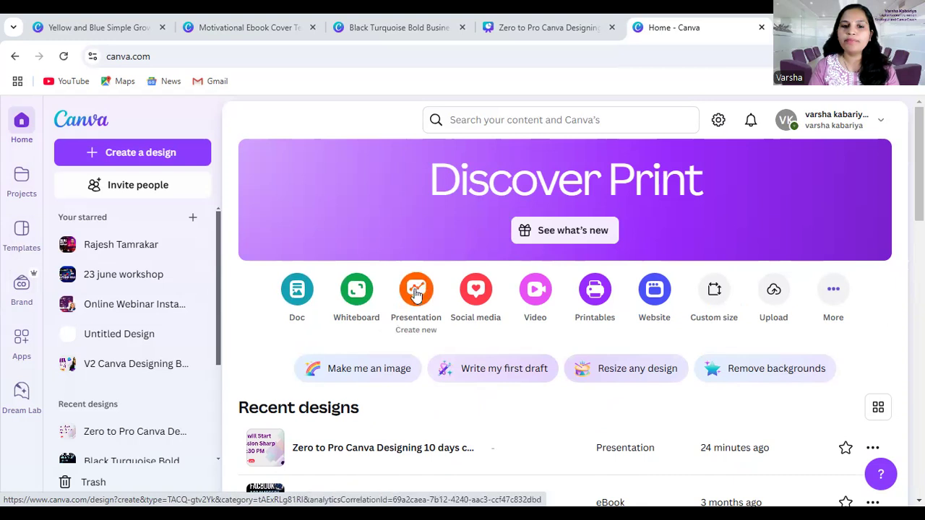
left_click(468, 121)
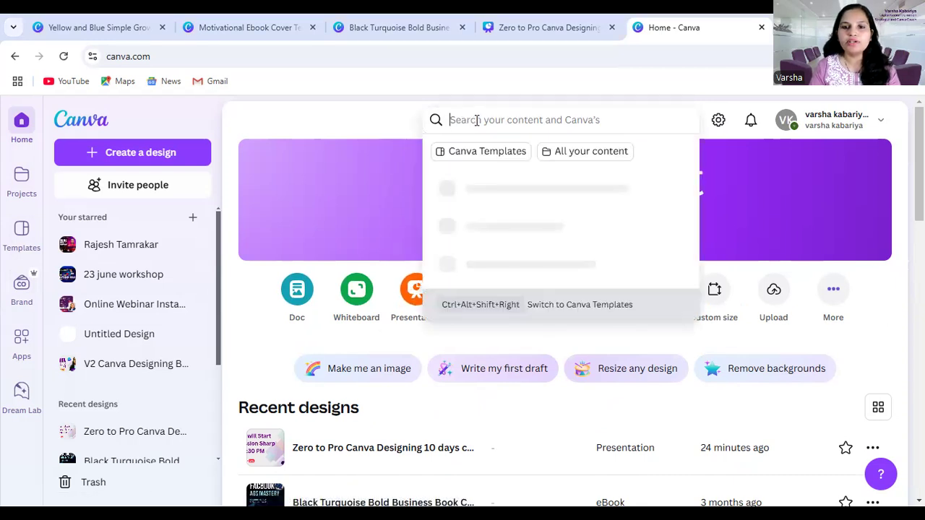
type("p")
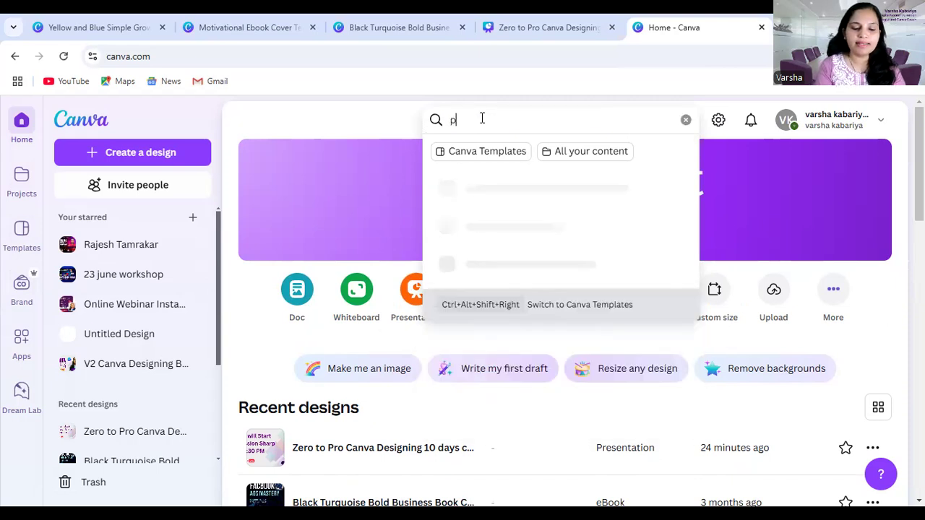
type("resentatoin")
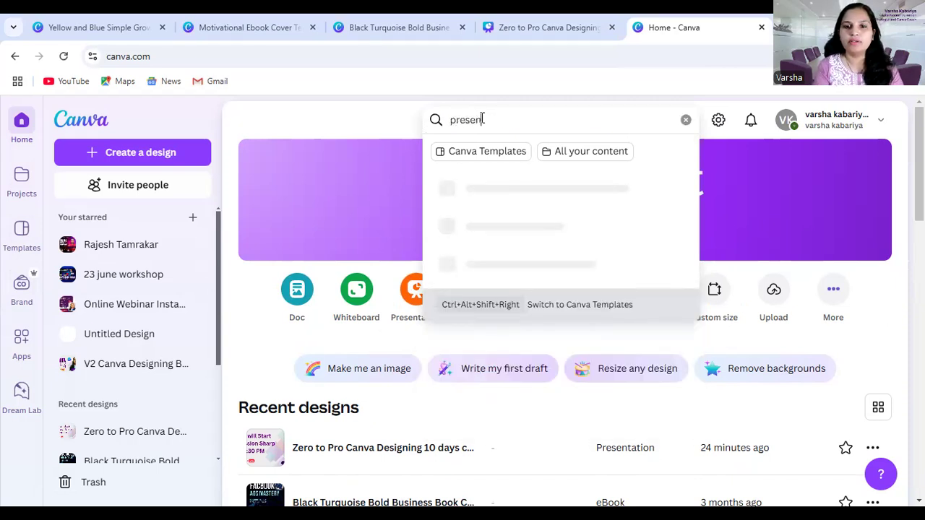
key("BackSpace")
key("BackSpace")
key("BackSpace")
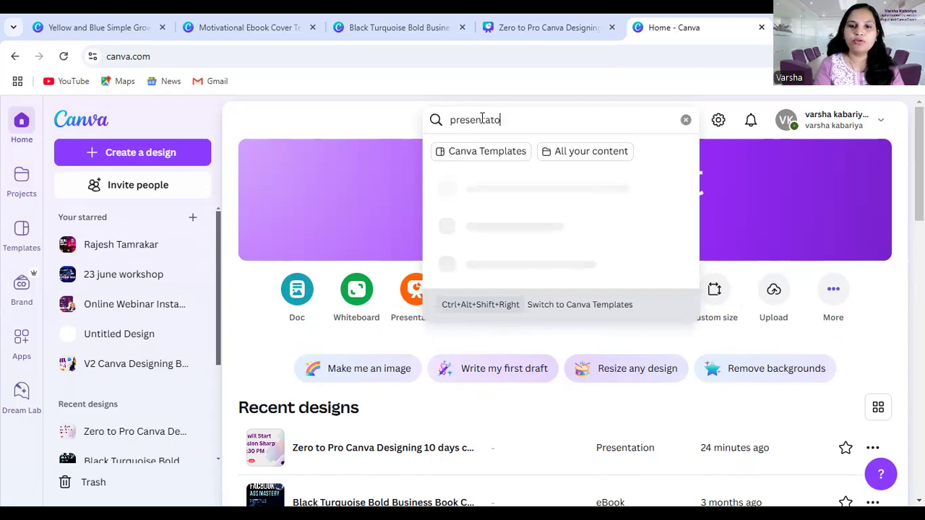
type("ion")
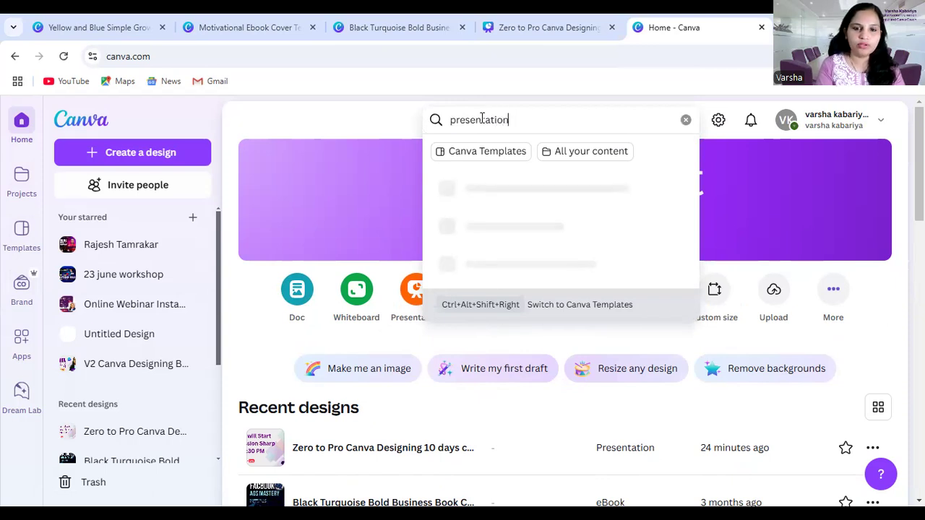
key("Return")
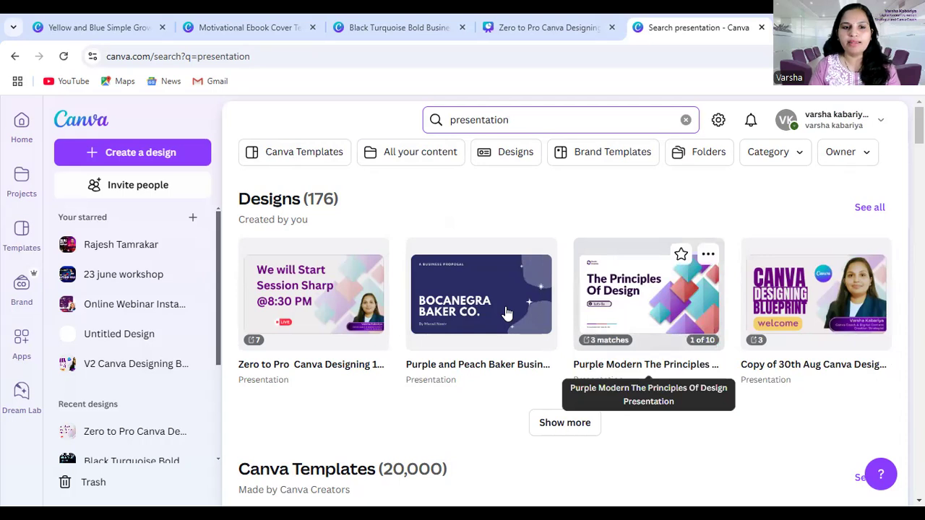
left_click(323, 156)
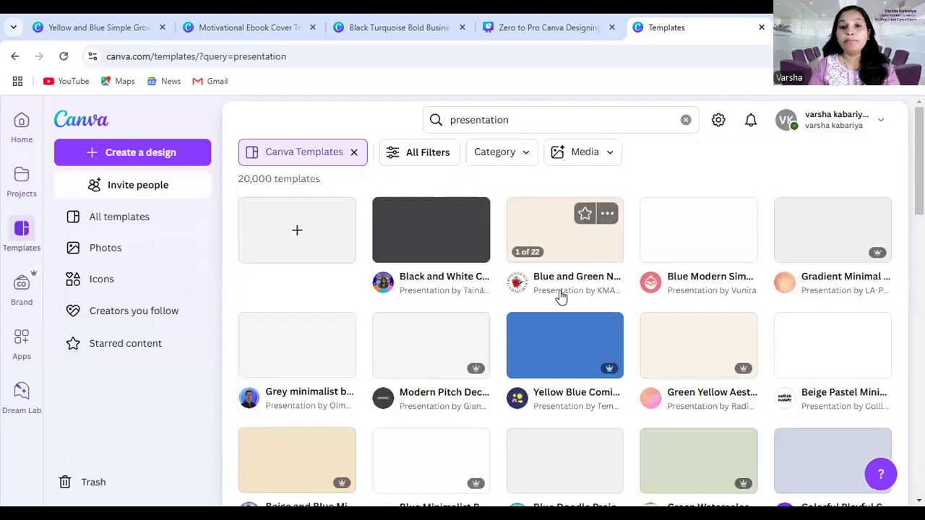
Browse the presentation template results to examine the range of available styles and themes
left_click(448, 120)
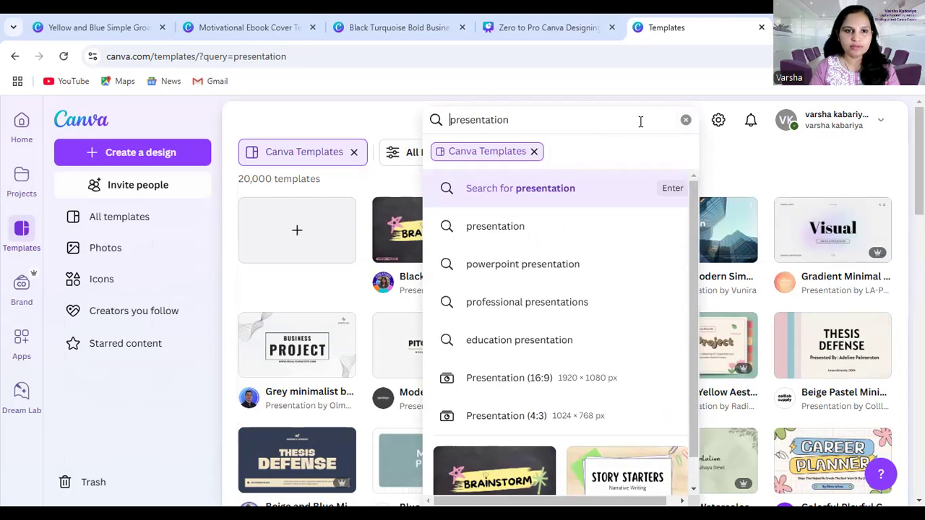
key("Escape")
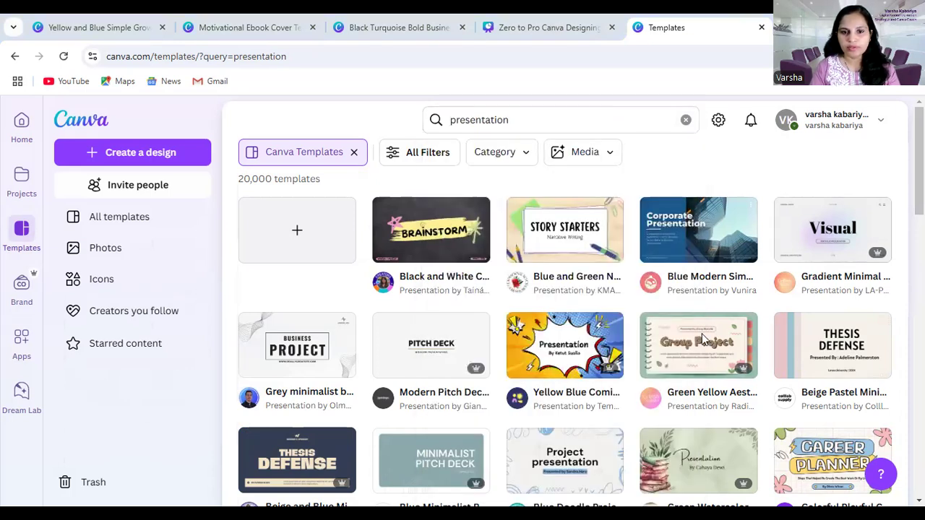
scroll(687, 333, "down", 2)
scroll(547, 323, "down", 5)
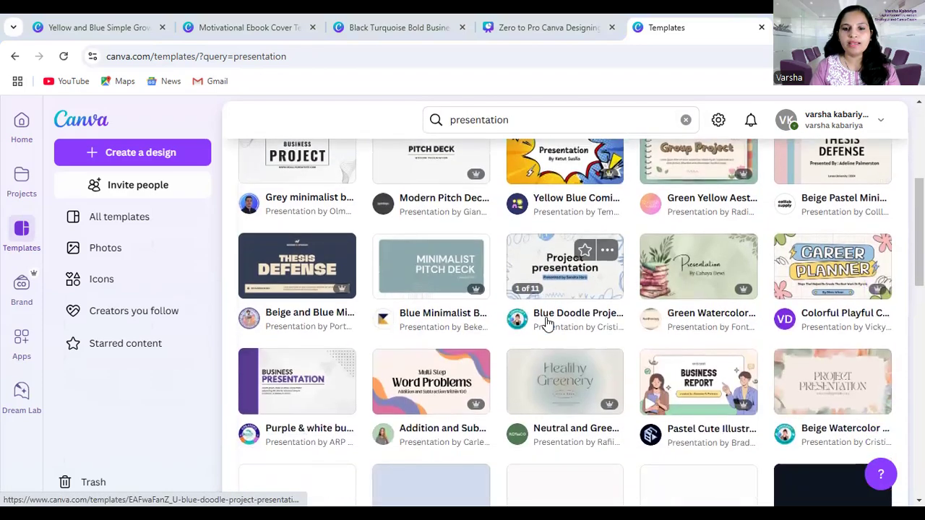
scroll(547, 323, "down", 5)
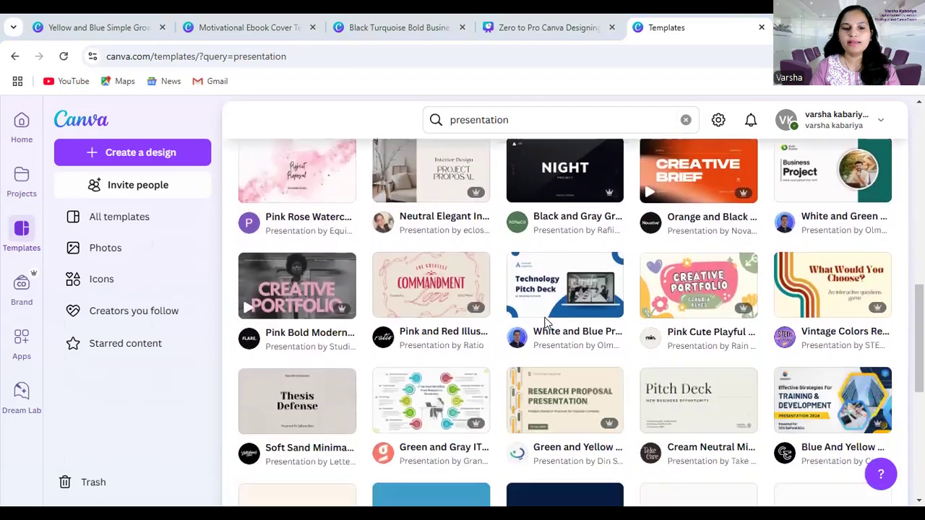
scroll(589, 320, "down", 2)
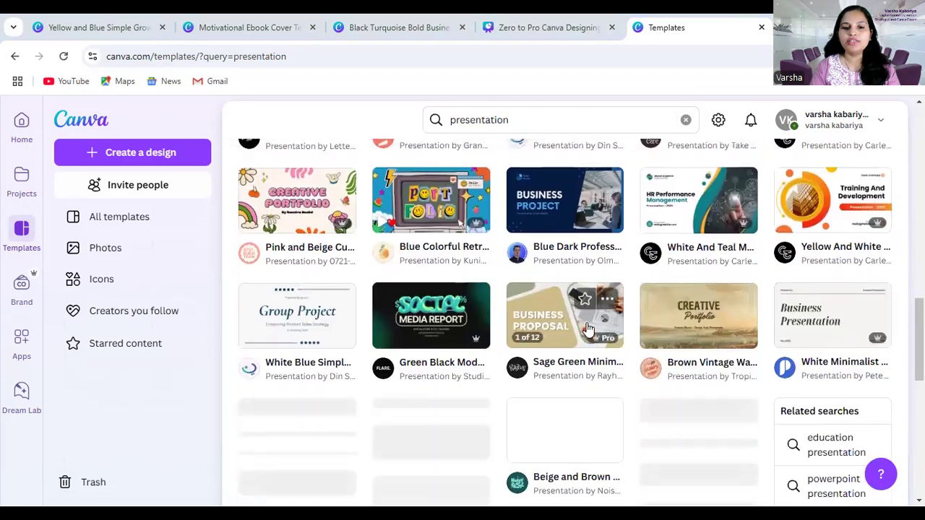
scroll(663, 327, "down", 2)
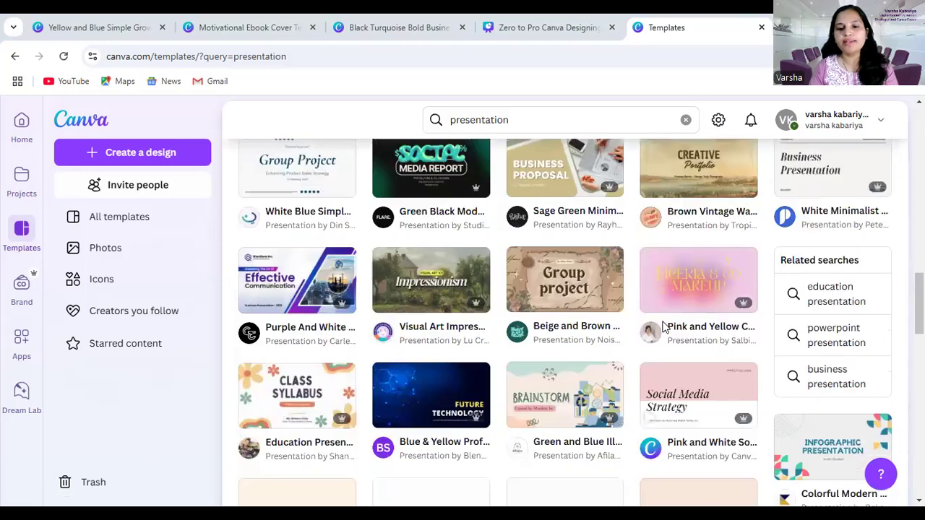
scroll(610, 321, "down", 1)
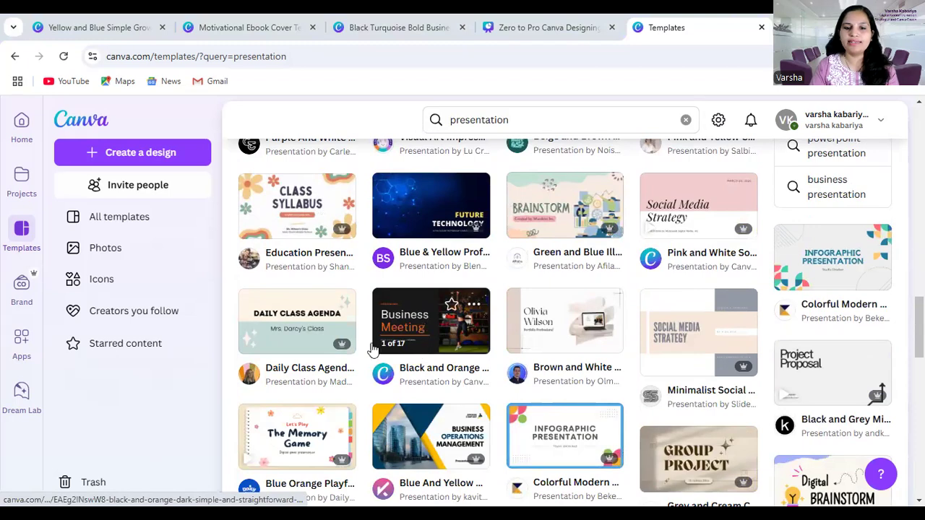
scroll(519, 361, "down", 2)
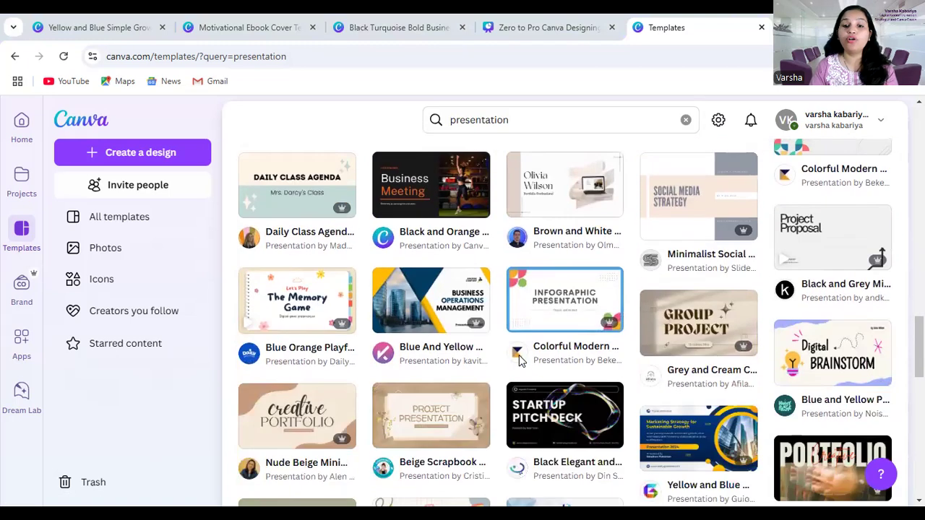
scroll(519, 362, "down", 2)
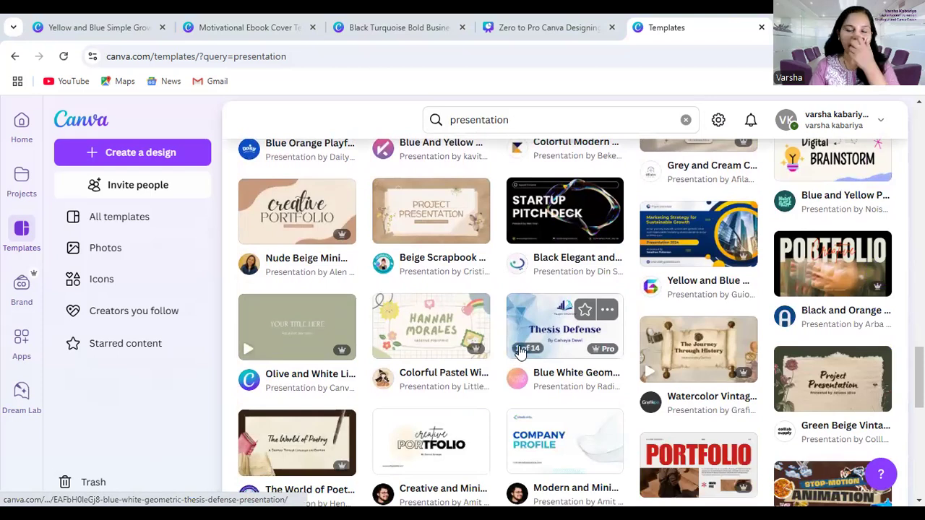
scroll(527, 348, "down", 1)
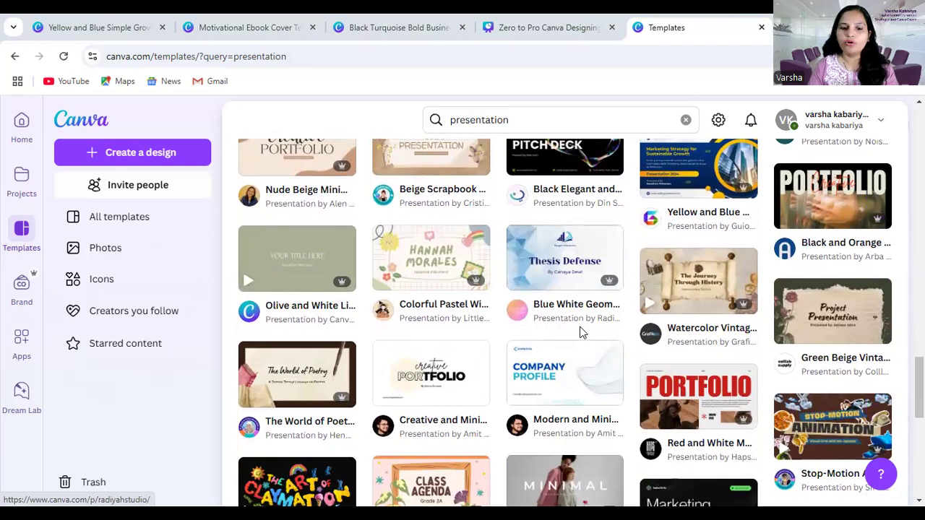
scroll(577, 332, "down", 1)
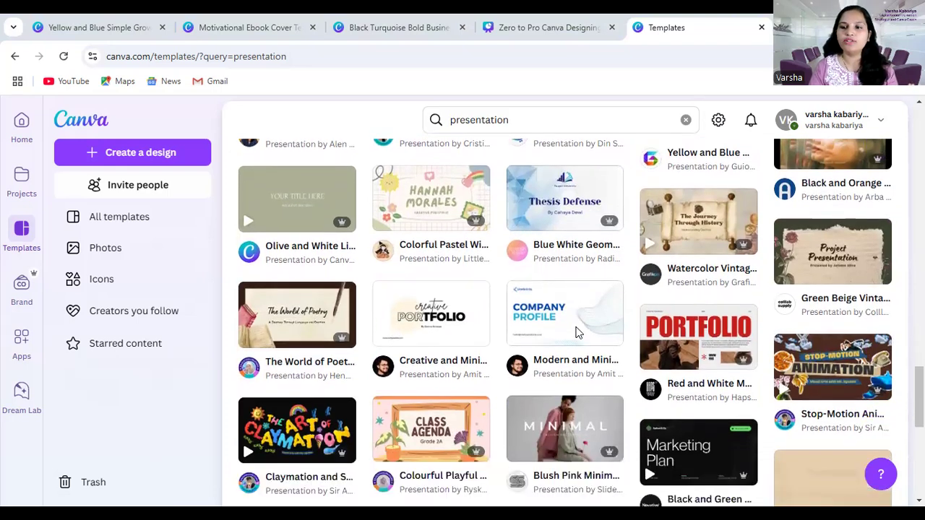
scroll(576, 332, "down", 2)
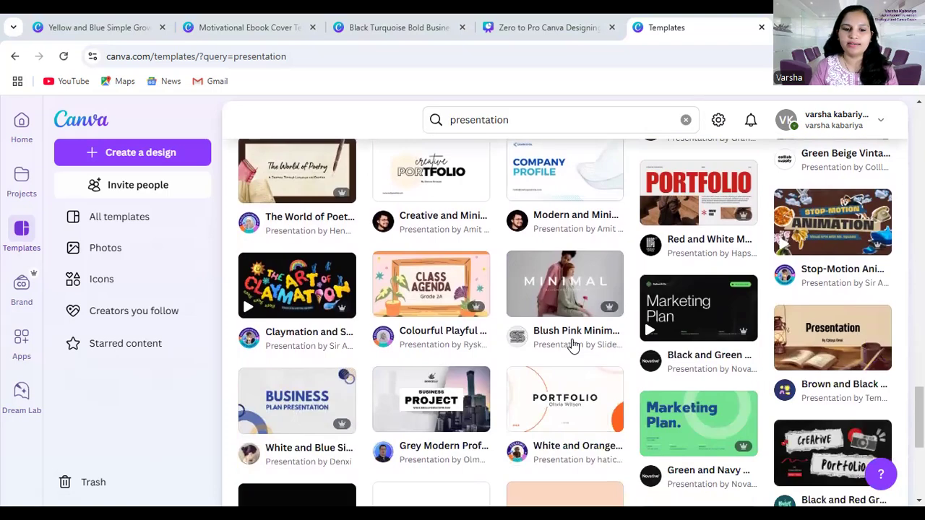
Create a new blank presentation design from the blank tile at the start of the template results
scroll(500, 315, "up", 6)
scroll(328, 262, "up", 10)
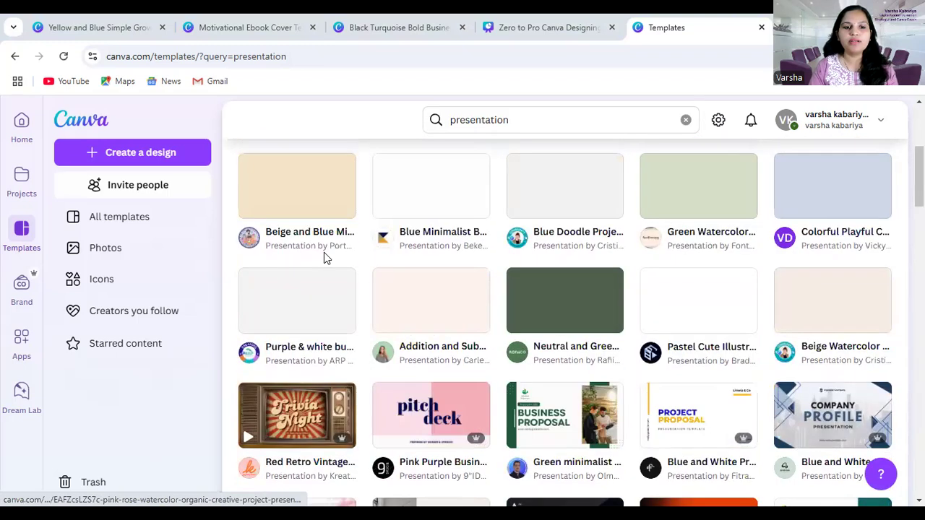
scroll(326, 229, "up", 3)
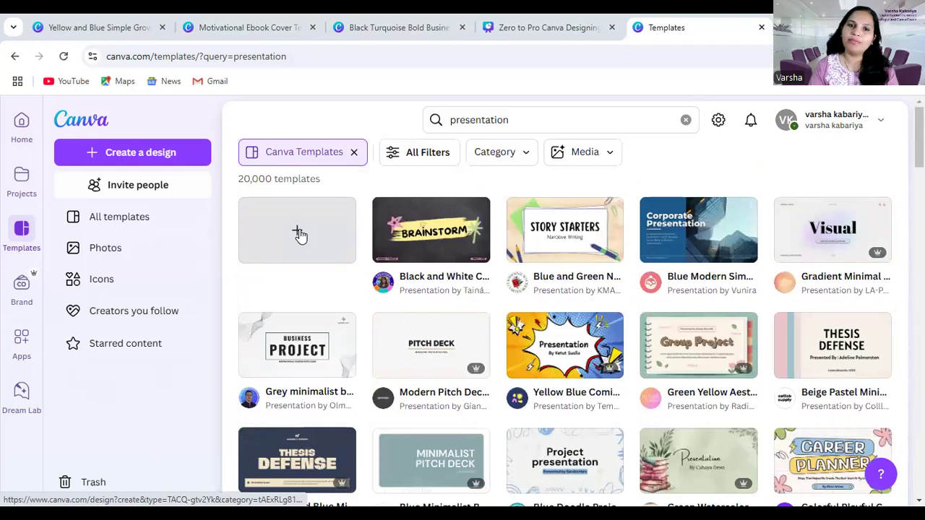
left_click(299, 234)
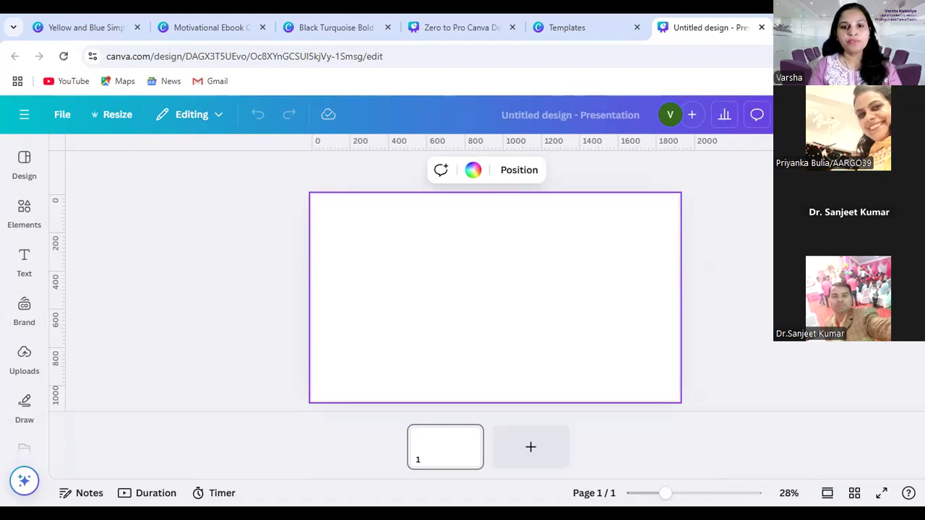
key("Escape")
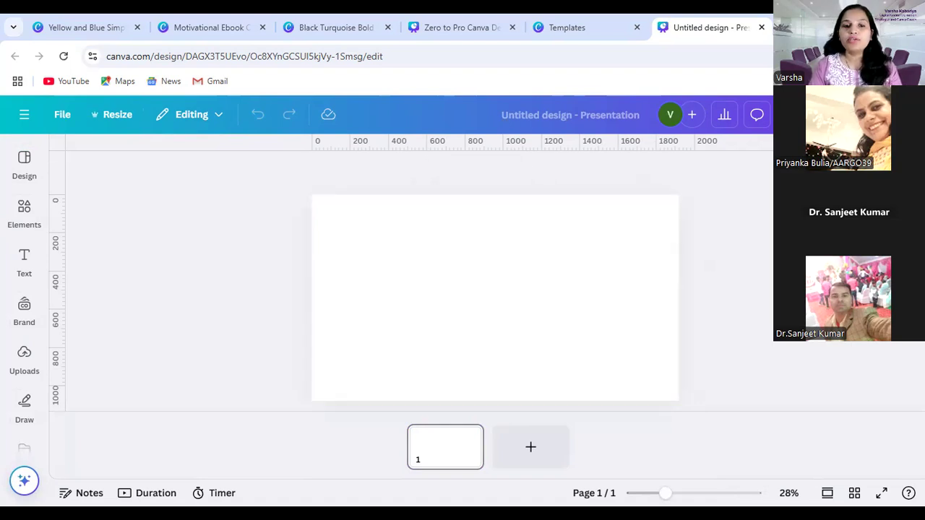
left_click(376, 104)
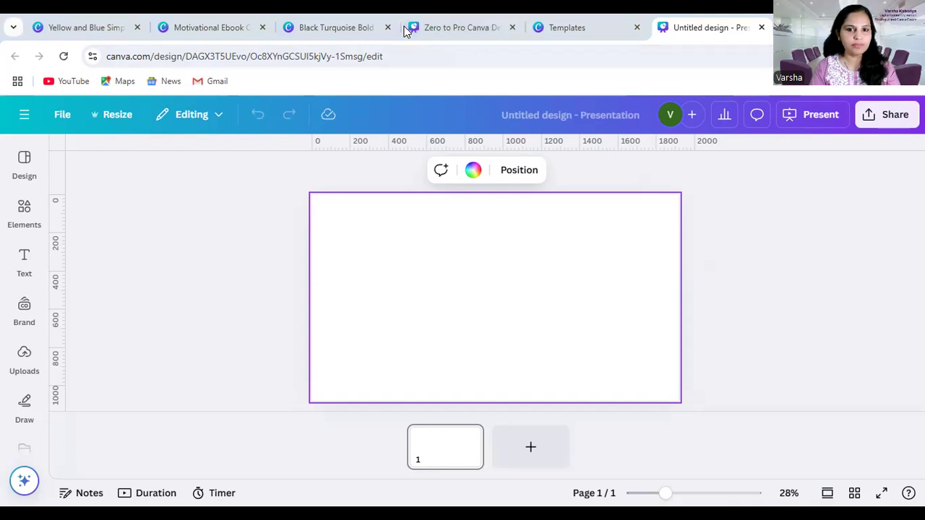
Leave the blank presentation and return to the Canva home page
left_click(32, 159)
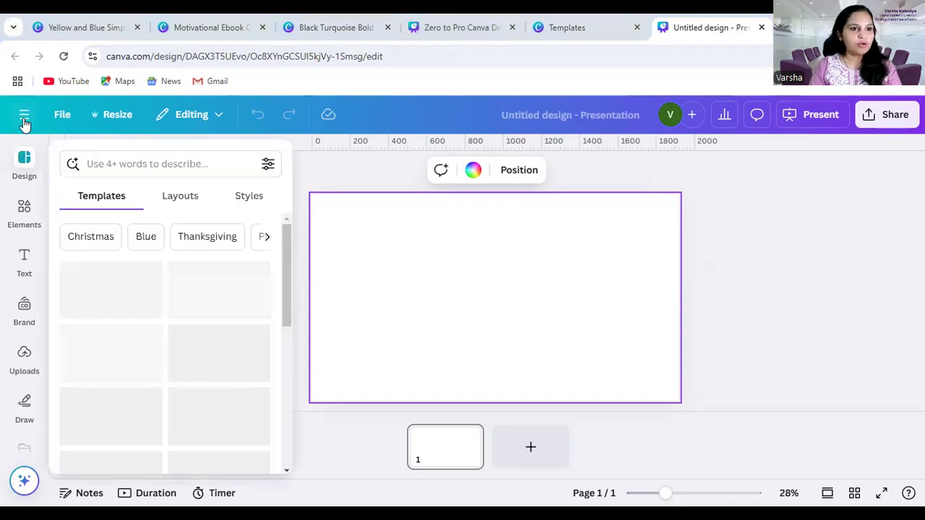
left_click(26, 119)
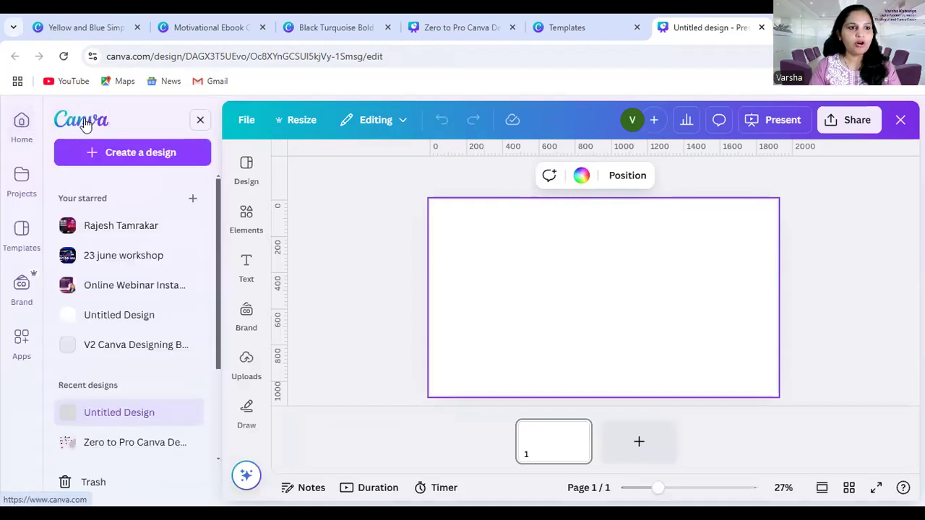
left_click(85, 119)
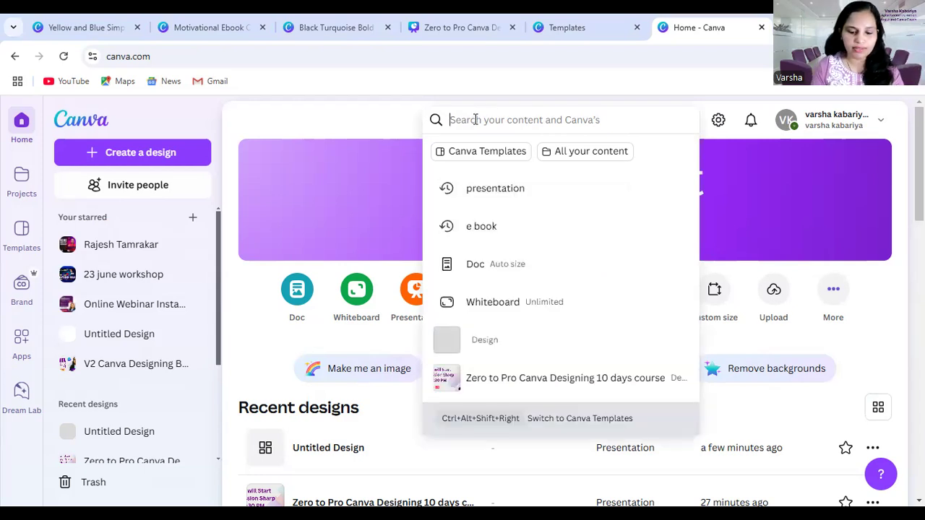
Search Canva for "E Book cover", limit the results to Canva Templates and look through the covers
type("E")
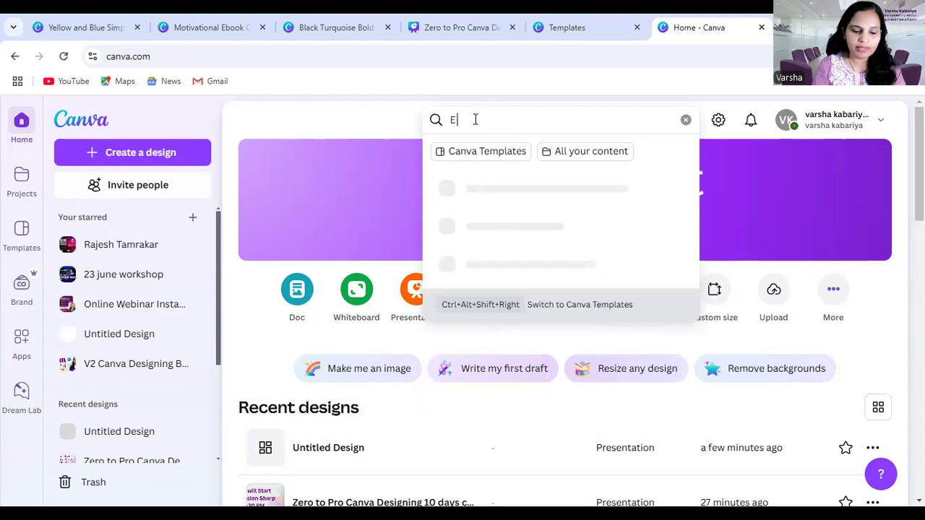
type(" Book")
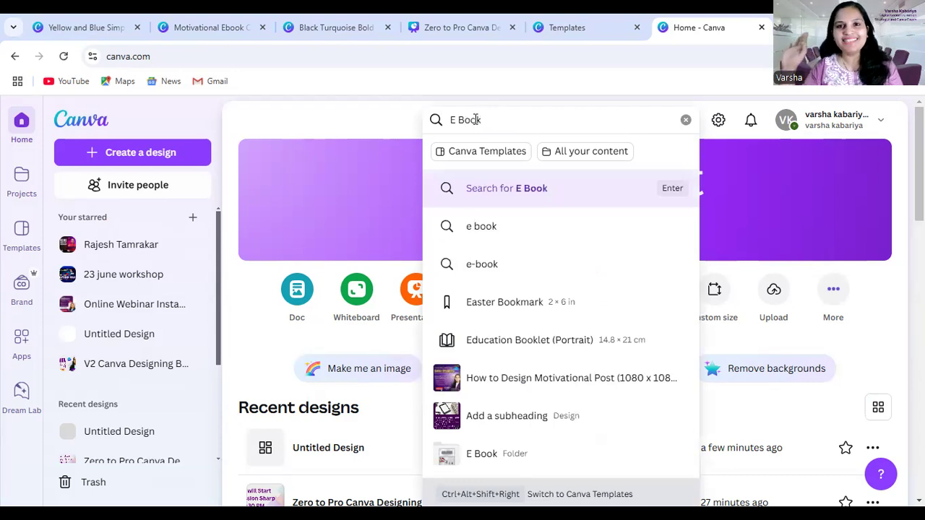
type("cove")
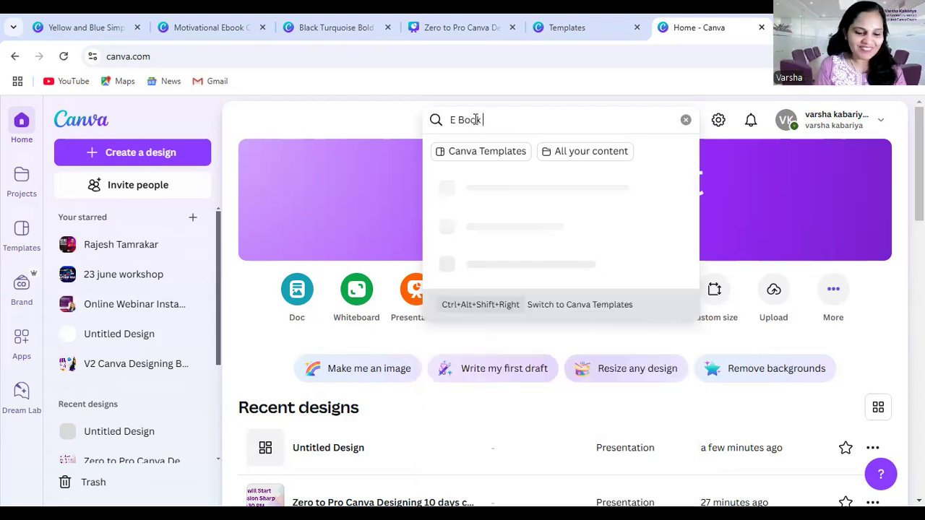
type("r")
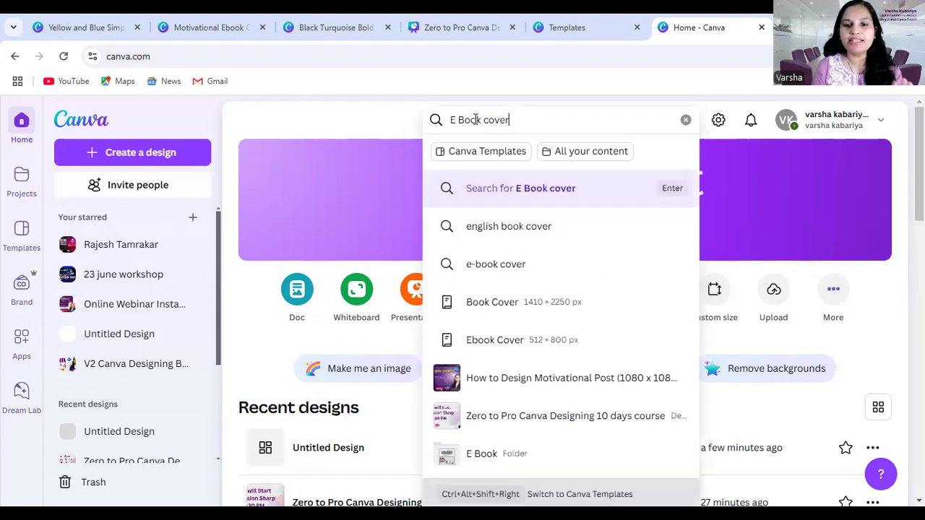
key("Return")
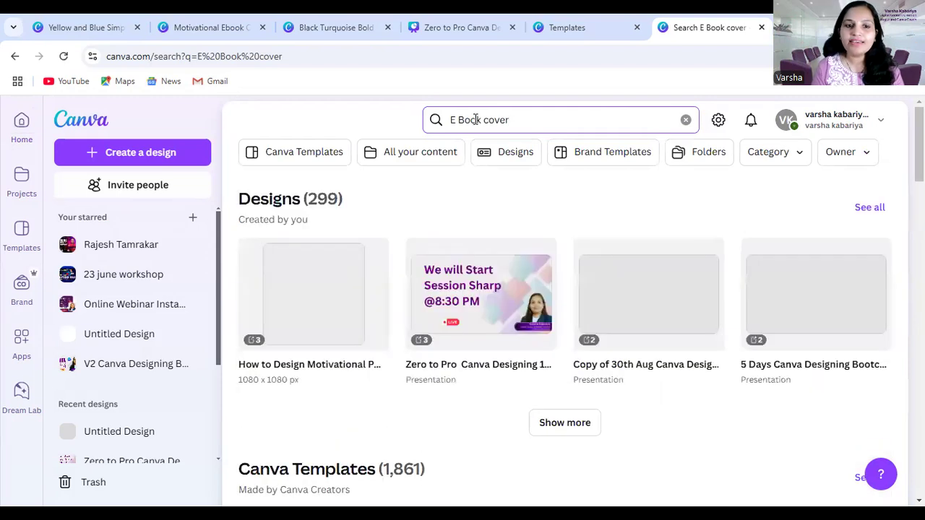
left_click(320, 158)
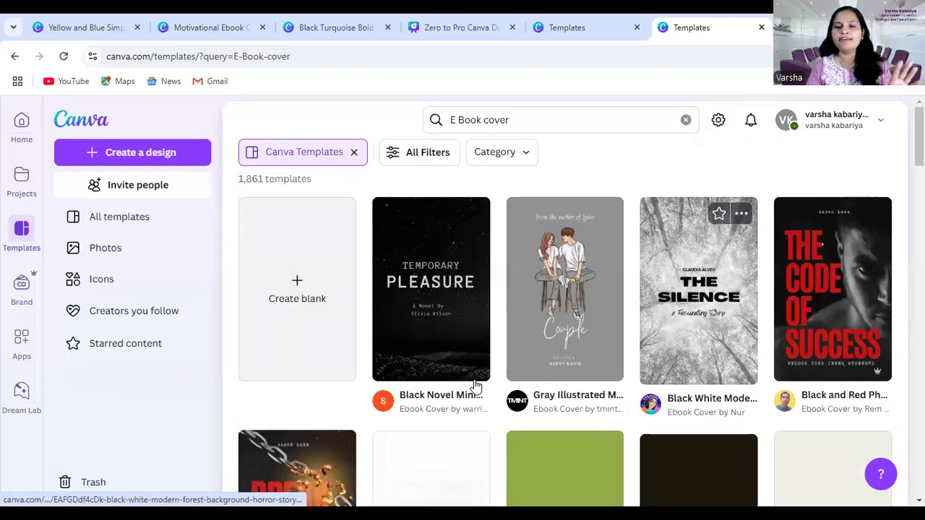
scroll(627, 379, "down", 3)
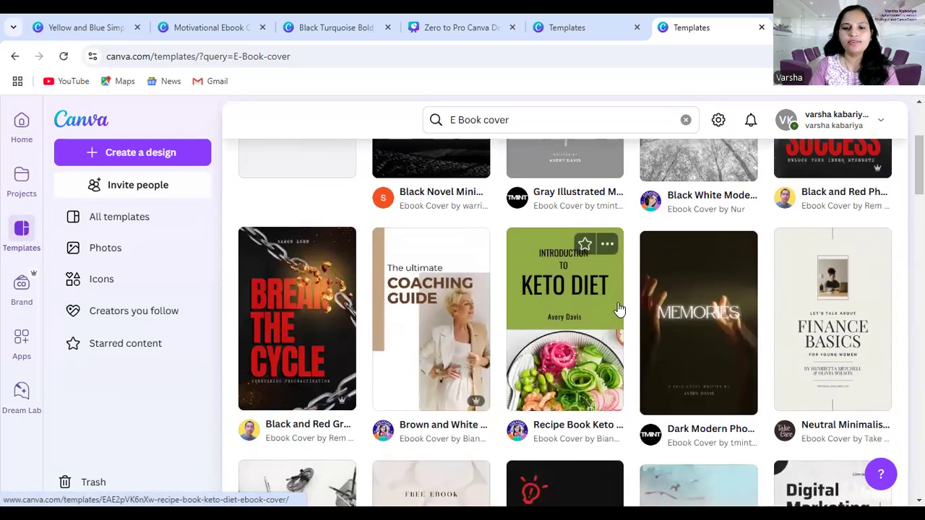
Browse the e-book cover results to examine the range of cover styles, and return to the start of the list
scroll(607, 346, "down", 1)
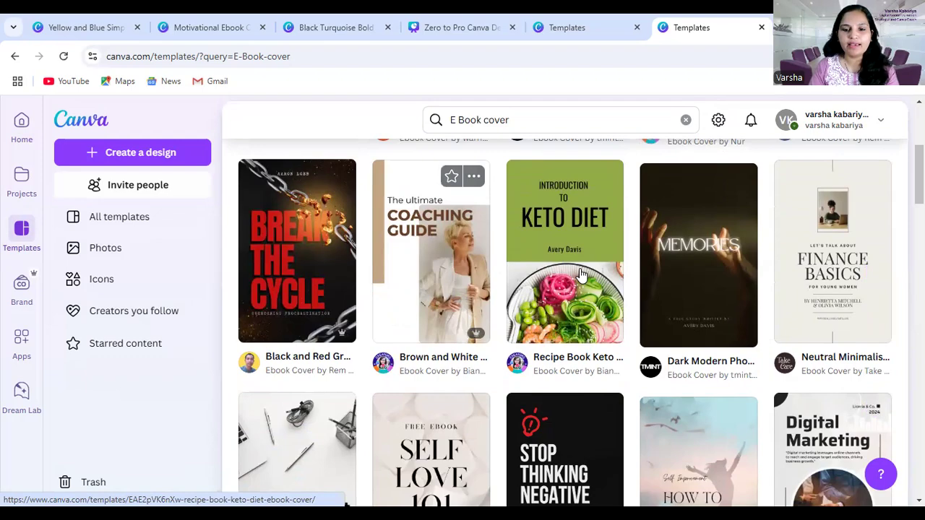
scroll(630, 365, "down", 7)
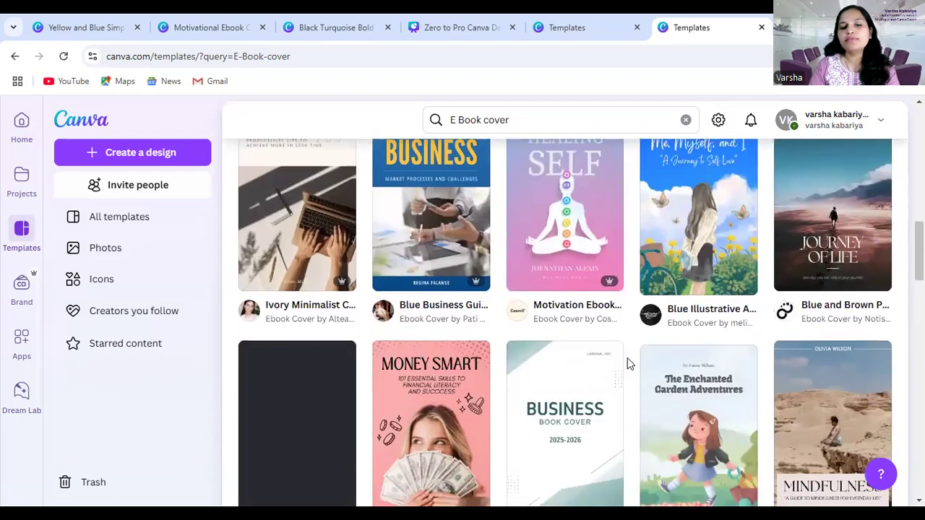
scroll(628, 354, "down", 4)
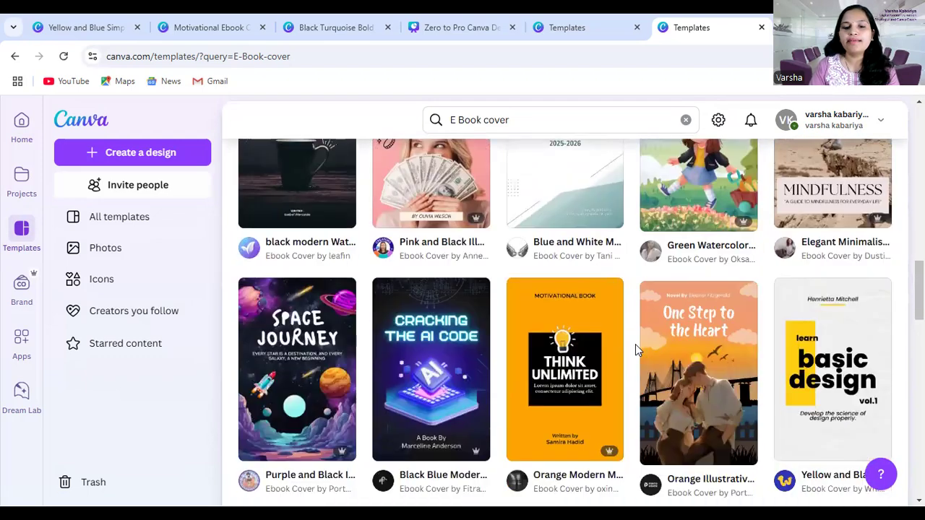
scroll(635, 344, "down", 5)
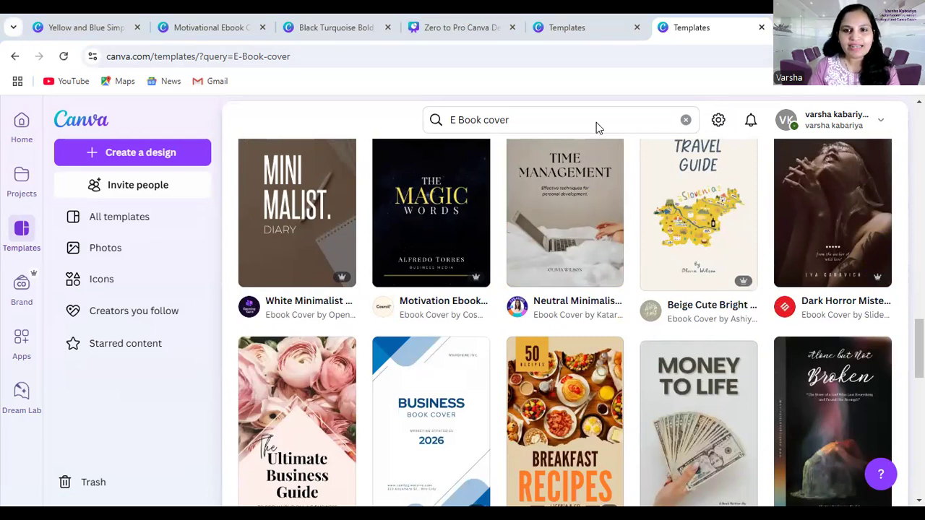
scroll(595, 275, "up", 15)
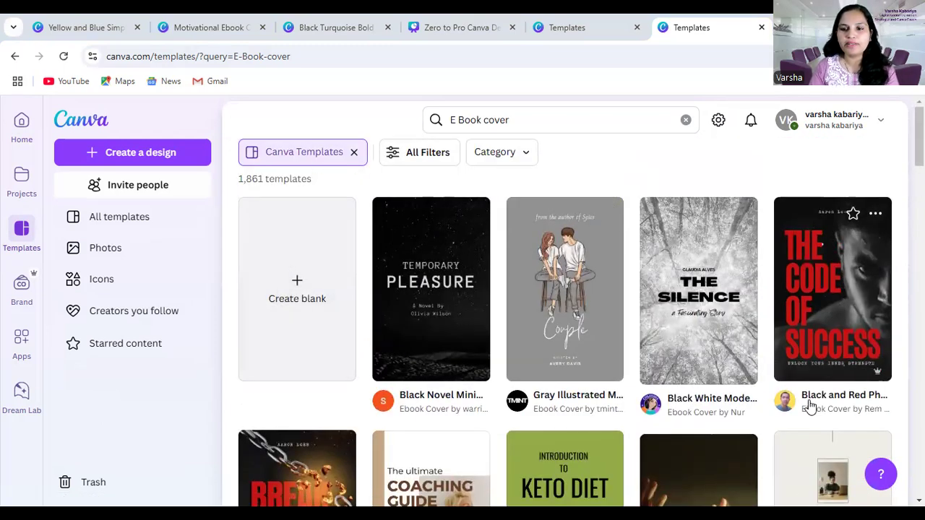
scroll(467, 376, "down", 2)
scroll(467, 372, "up", 2)
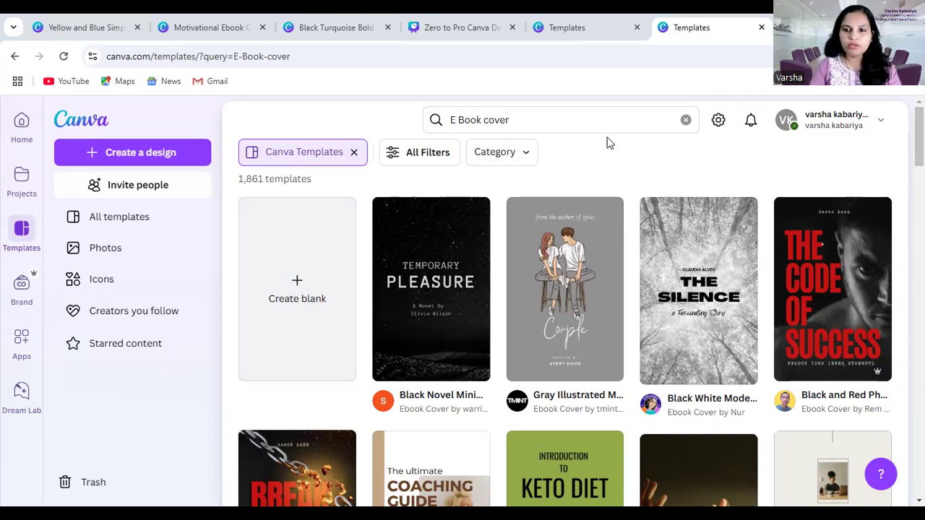
Create a blank book cover design, apply the recently used "How to Grow Your Business" template, and select its chart graphic and author band
left_click(298, 284)
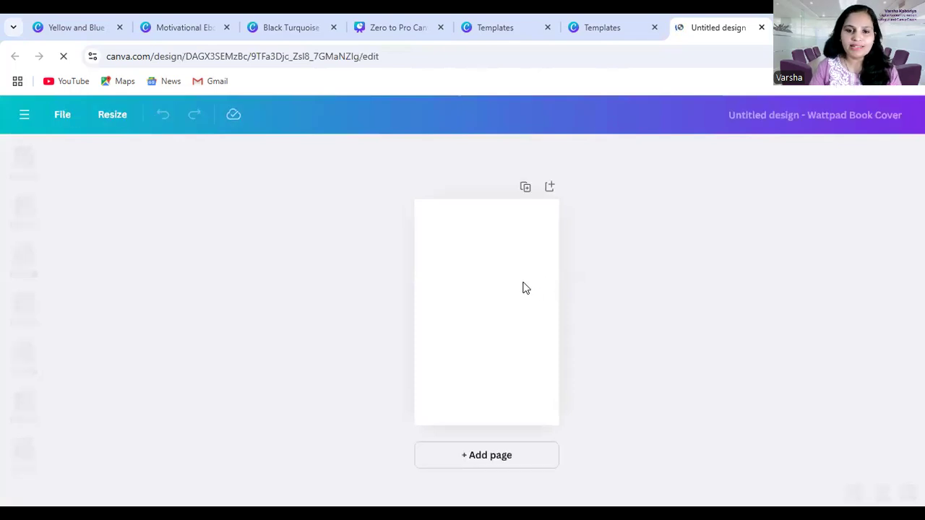
left_click(516, 285)
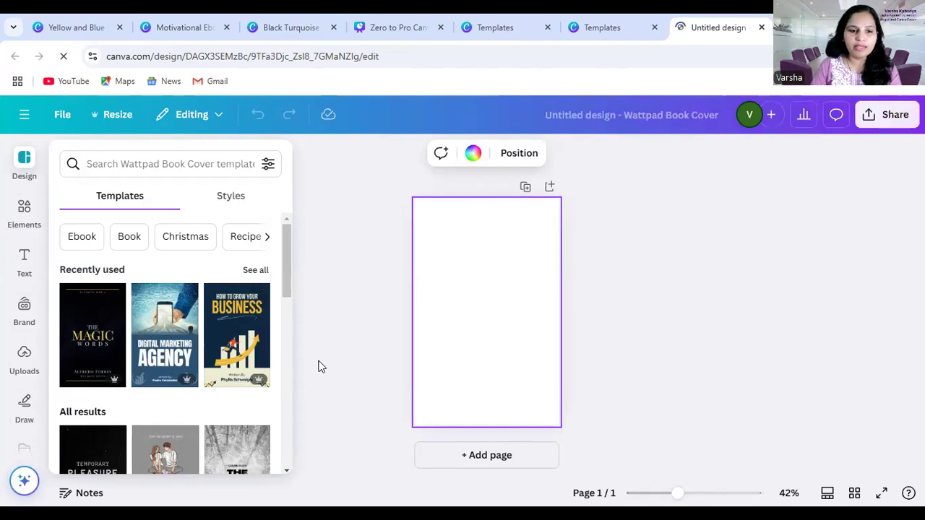
left_click(233, 339)
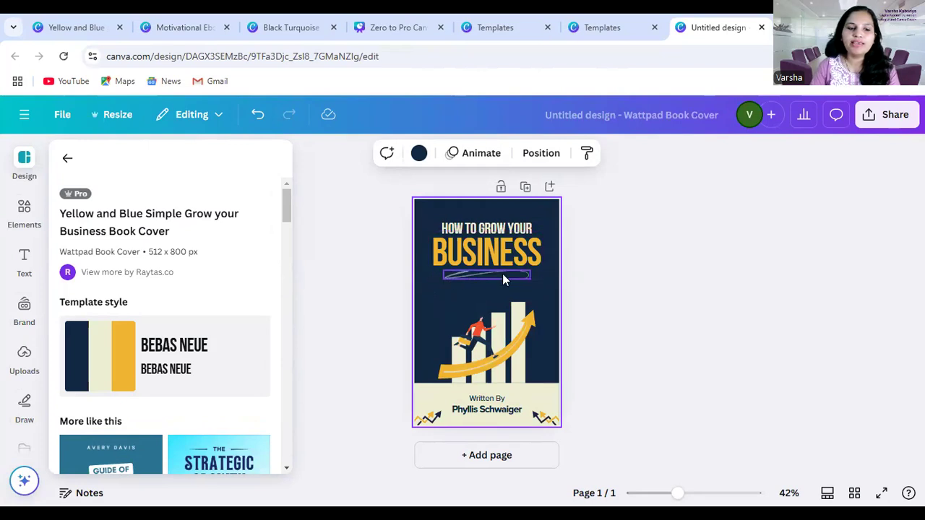
left_click(488, 349)
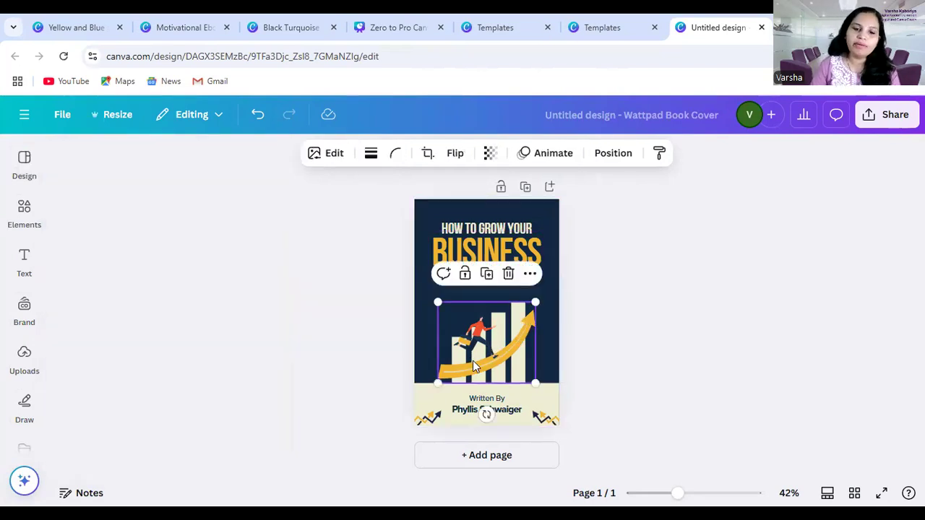
left_click(504, 402)
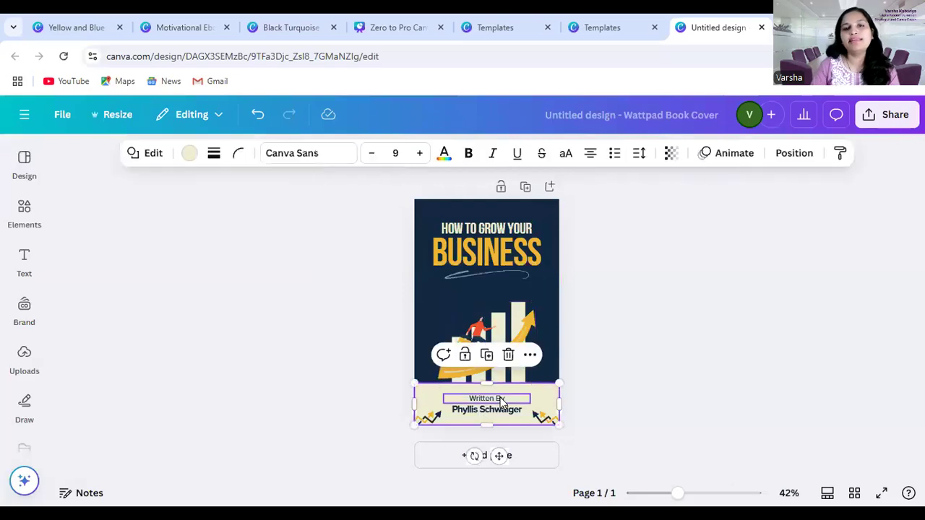
Examine the similar book cover templates suggested for the Yellow and Blue Simple Grow your Business Book Cover
left_click(19, 178)
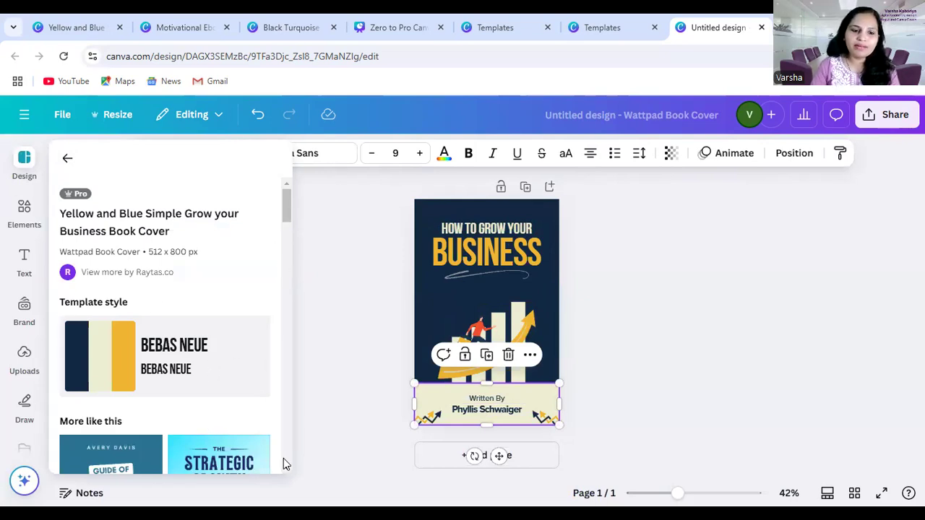
scroll(282, 204, "down", 1)
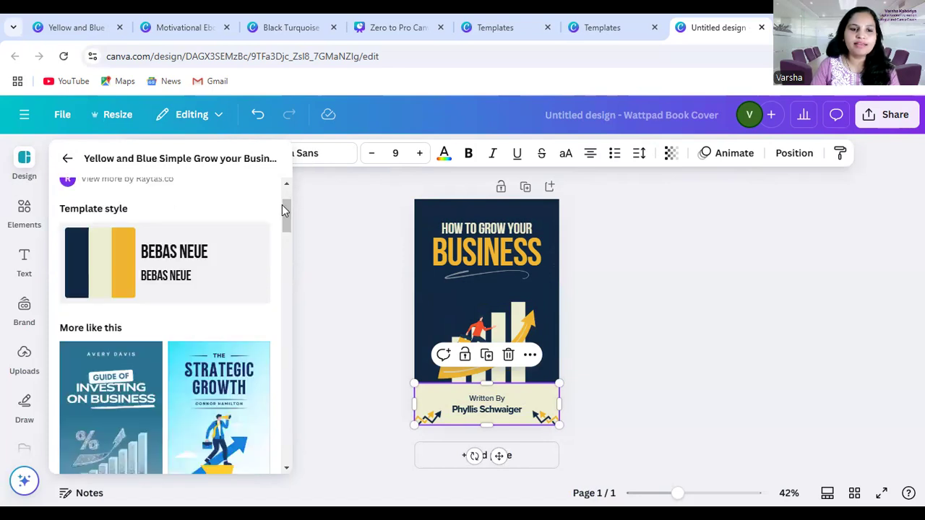
scroll(281, 249, "down", 5)
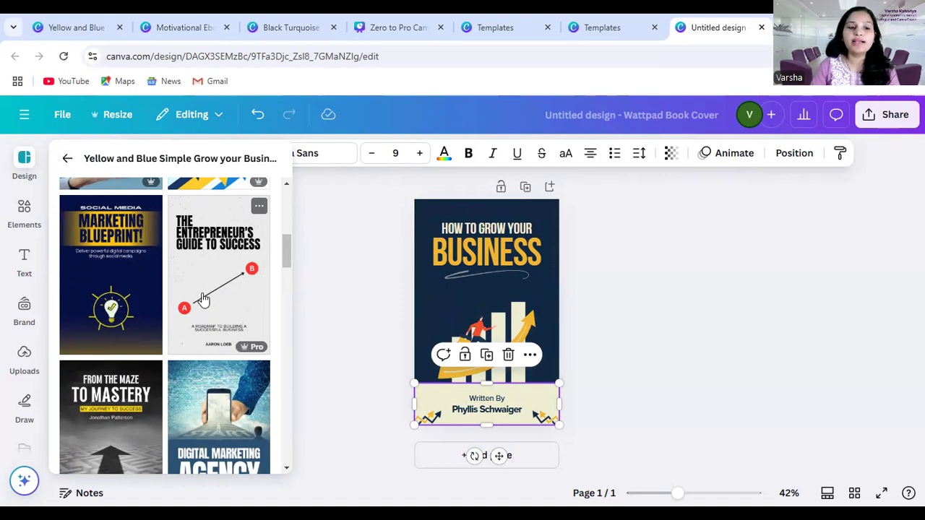
scroll(171, 323, "down", 3)
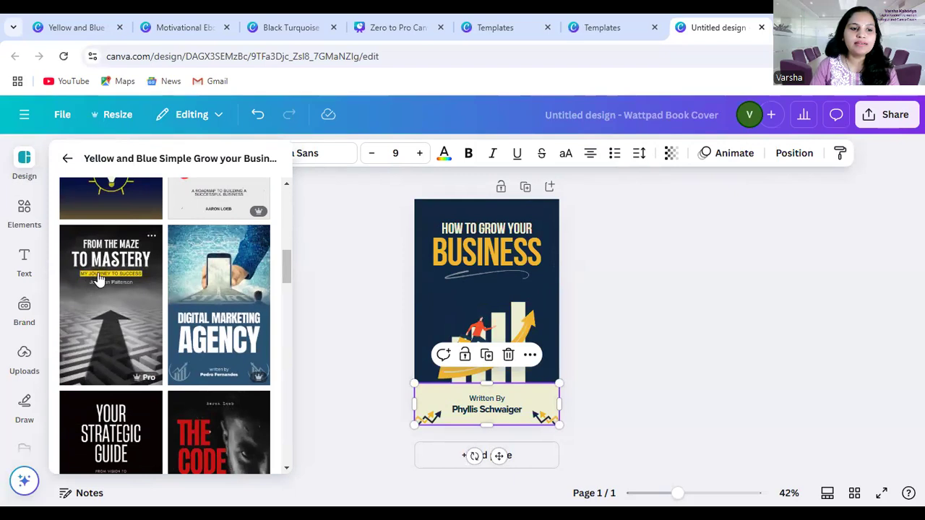
scroll(127, 285, "down", 6)
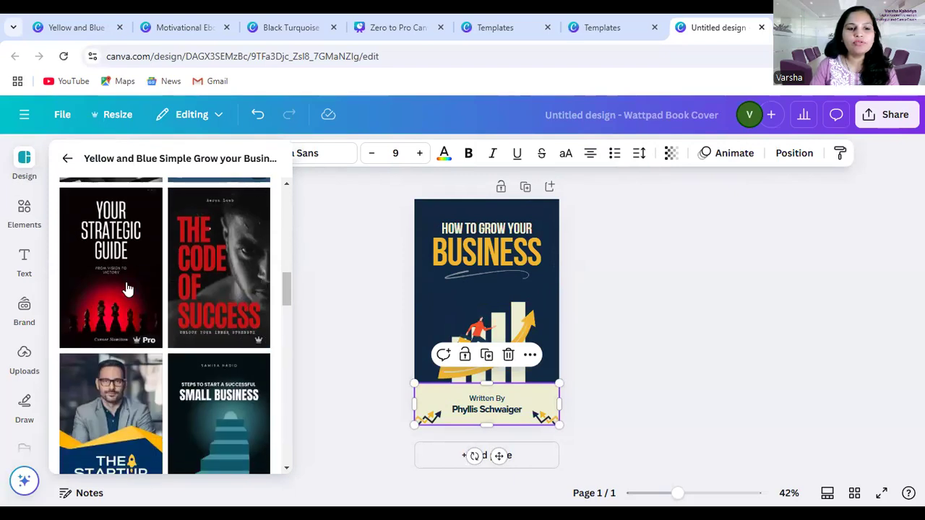
scroll(160, 266, "down", 4)
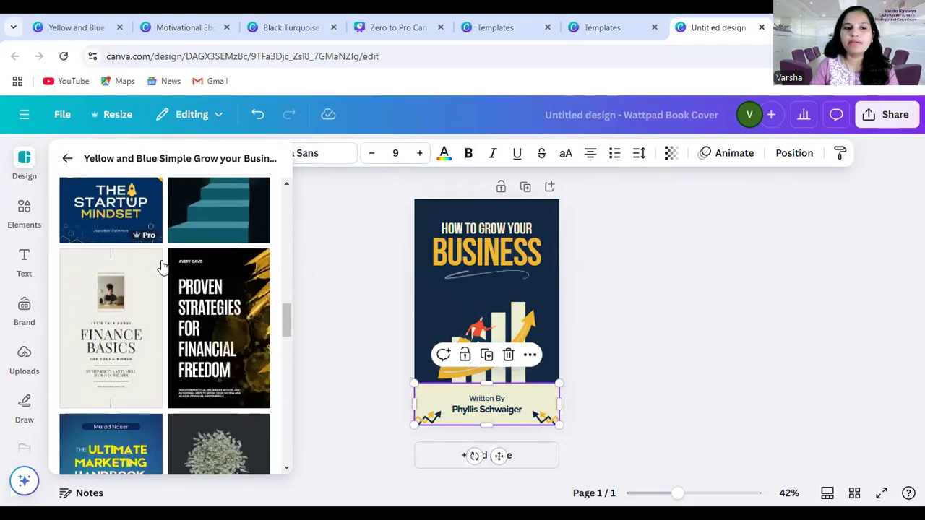
scroll(163, 266, "down", 5)
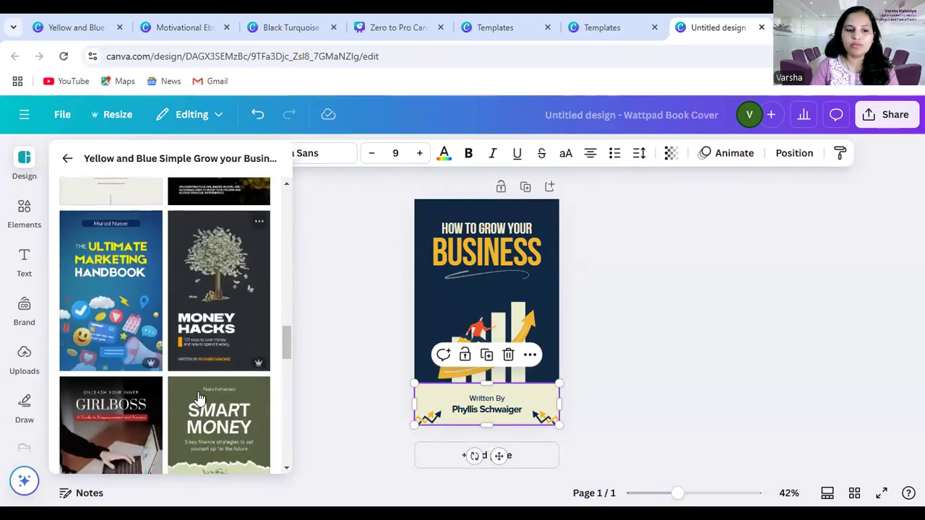
scroll(193, 376, "down", 3)
scroll(193, 377, "down", 2)
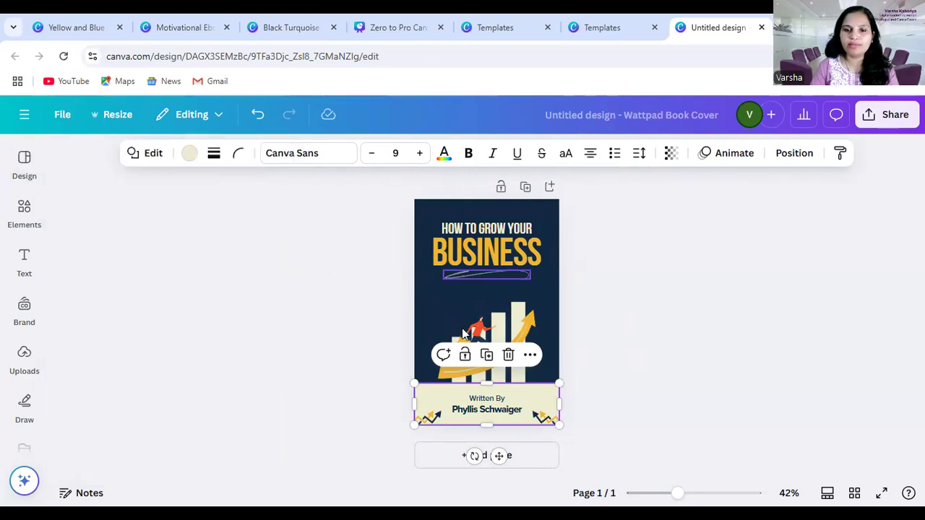
Switch to the Motivational Ebook Cover Template design and look through its cover, table of contents and story pages
left_click(168, 30)
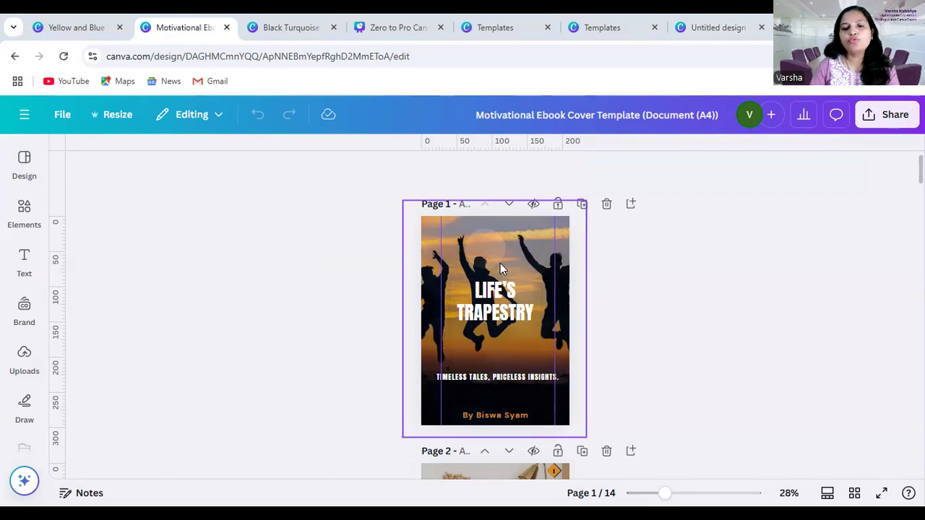
scroll(498, 334, "down", 4)
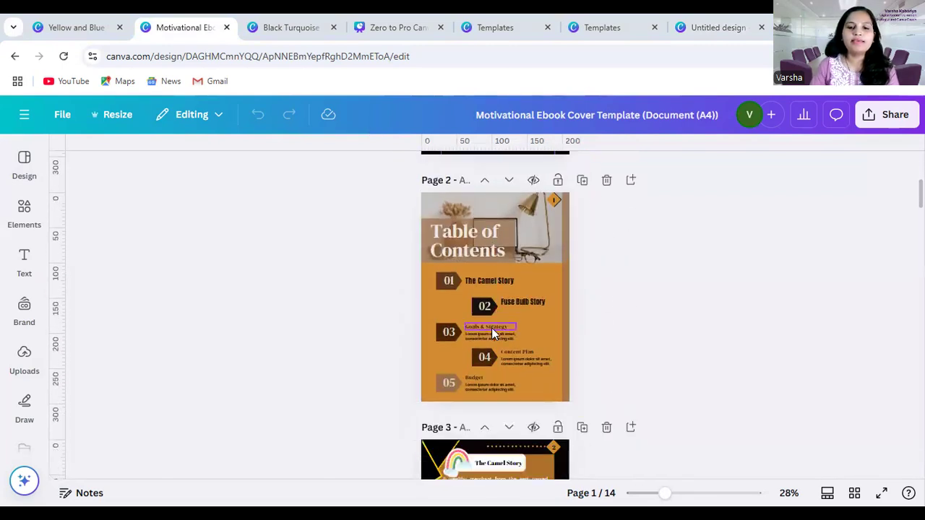
scroll(491, 332, "down", 8)
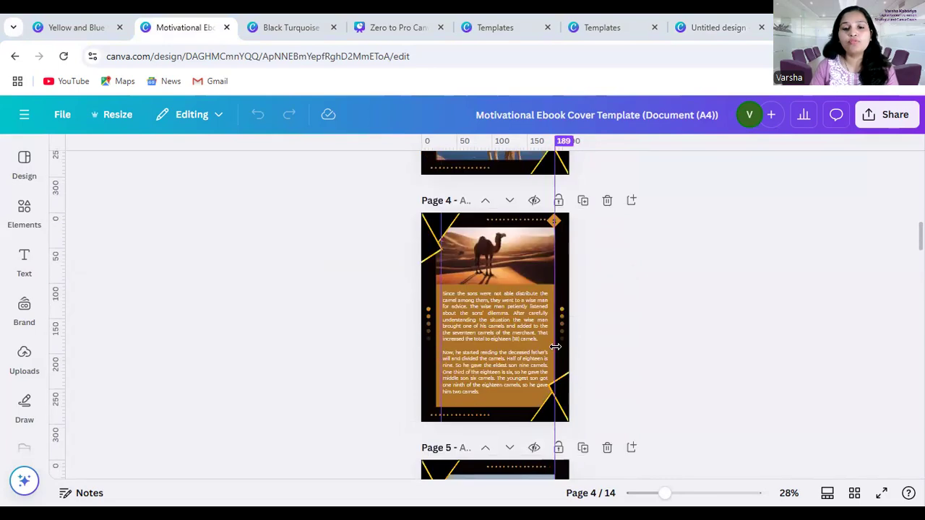
scroll(555, 347, "down", 5)
scroll(529, 340, "down", 8)
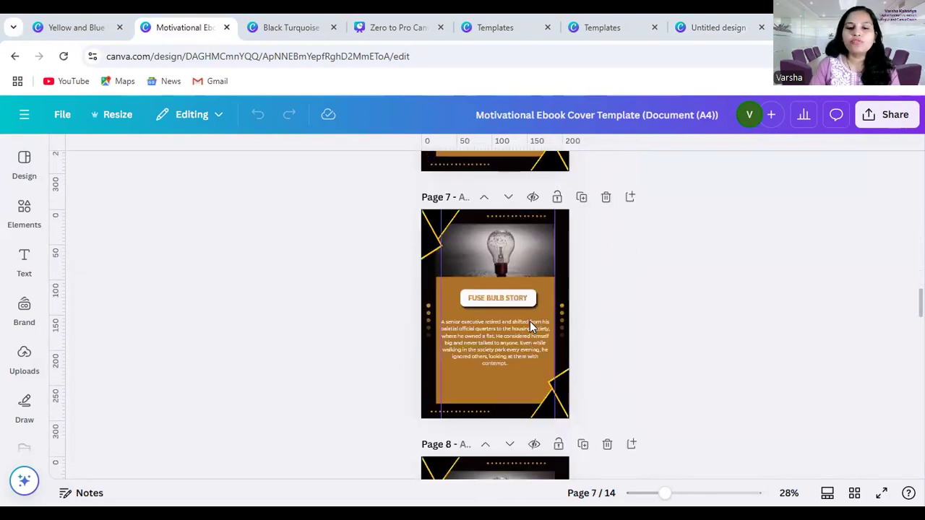
scroll(530, 321, "down", 5)
scroll(529, 320, "down", 6)
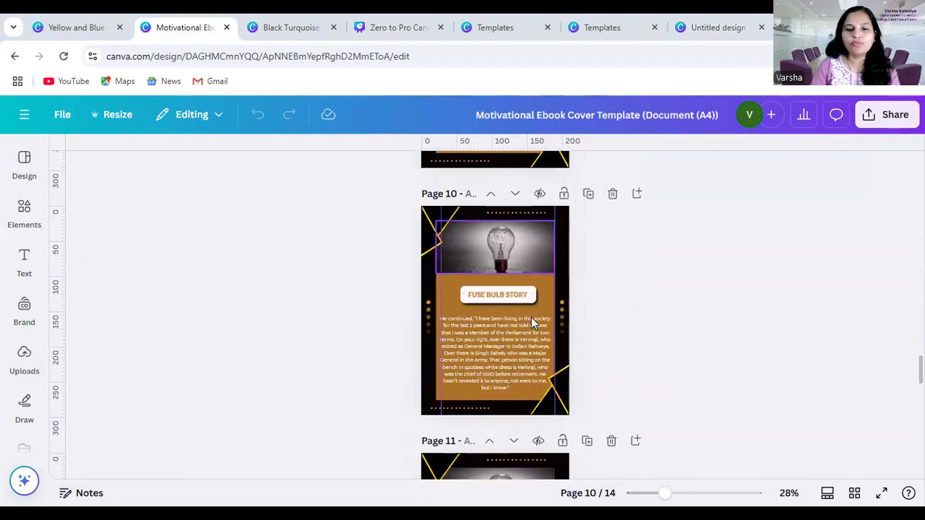
scroll(531, 320, "down", 3)
scroll(522, 306, "up", 10)
scroll(513, 299, "up", 15)
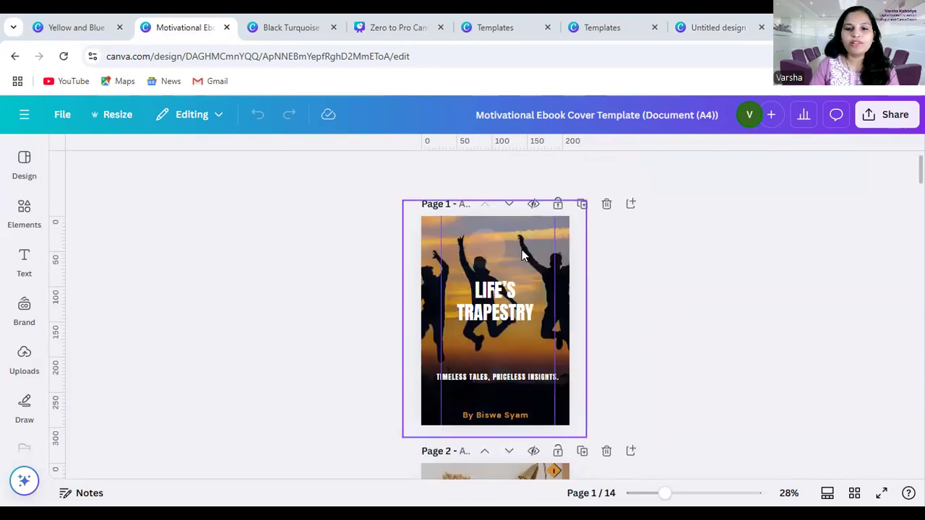
scroll(502, 350, "down", 7)
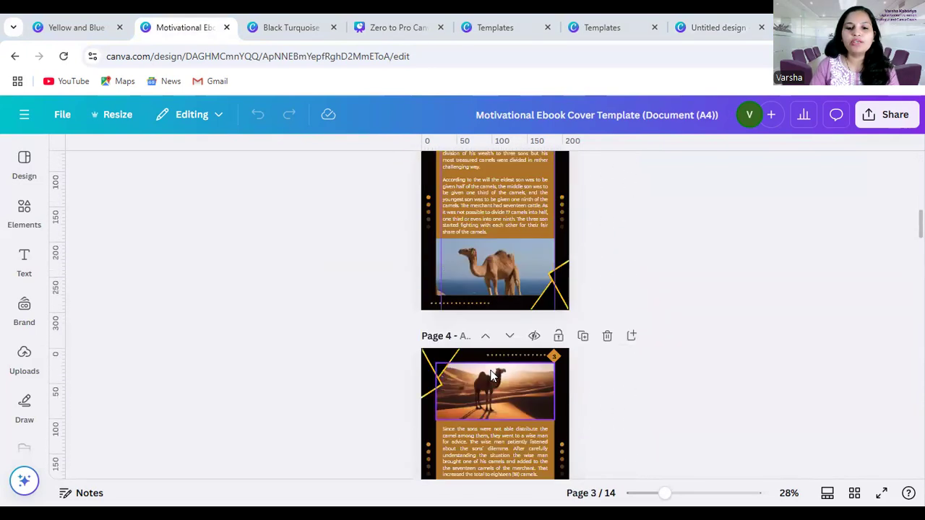
scroll(502, 439, "down", 4)
scroll(497, 400, "up", 2)
scroll(497, 389, "up", 8)
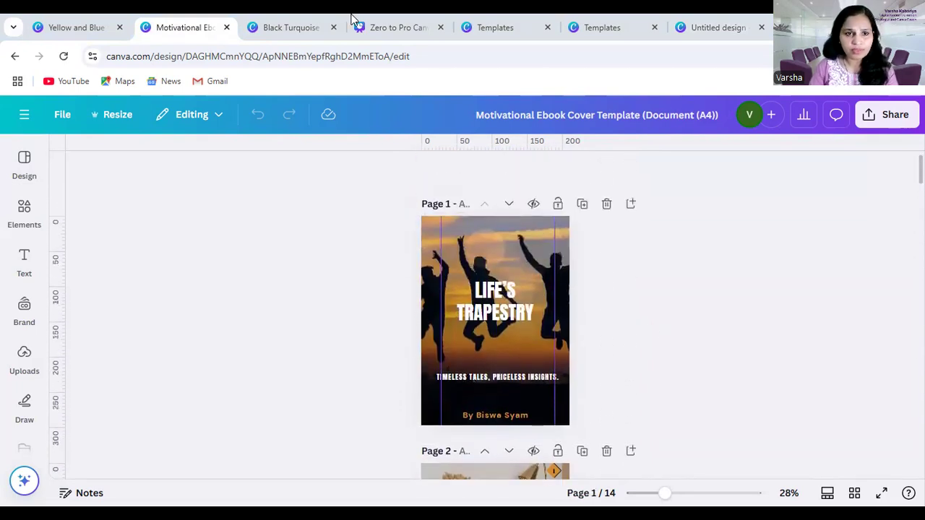
Check the Black Turquoise cover and the Zero to Pro course slides, and examine the Yellow and Blue Simple Grow your Business Book Cover pages
left_click(293, 28)
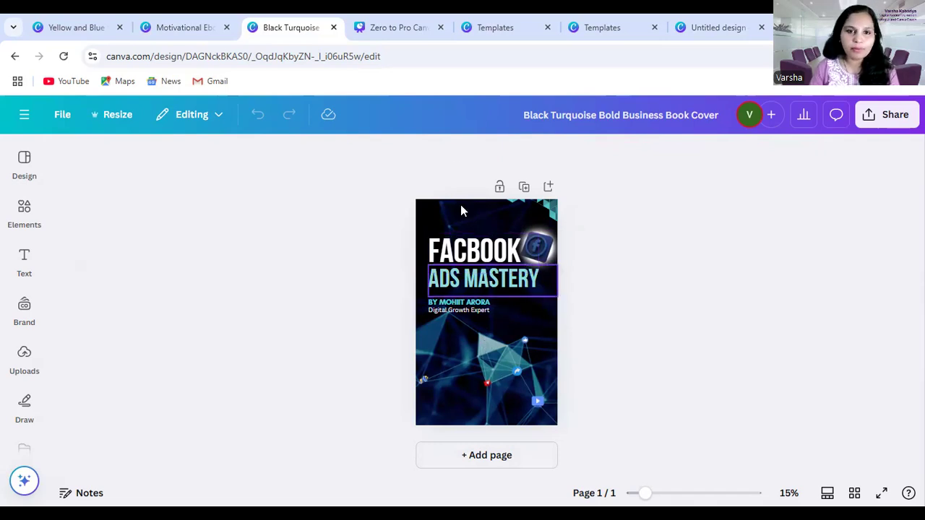
left_click(392, 26)
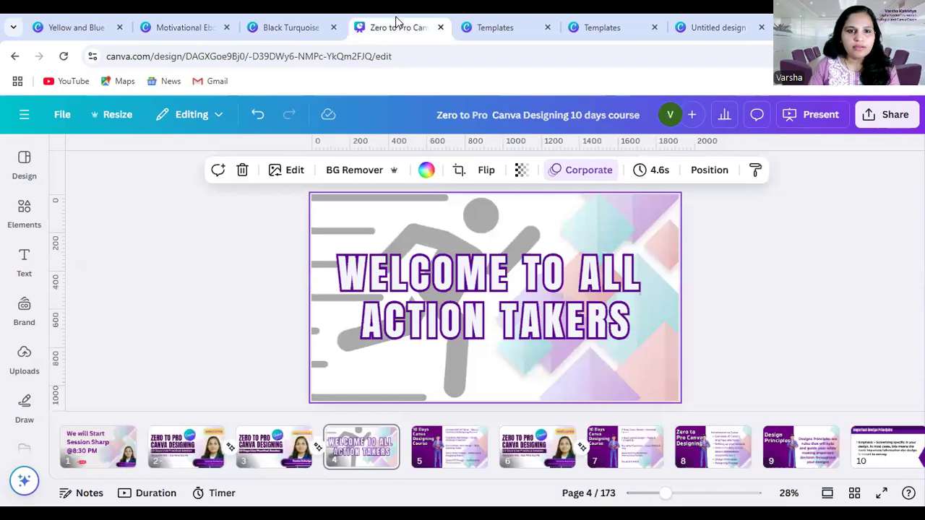
left_click(81, 20)
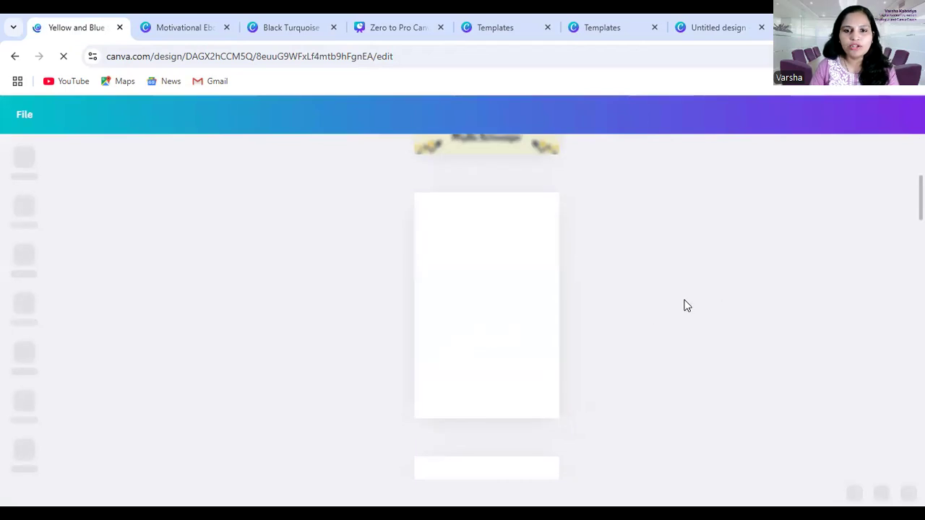
scroll(464, 325, "down", 4)
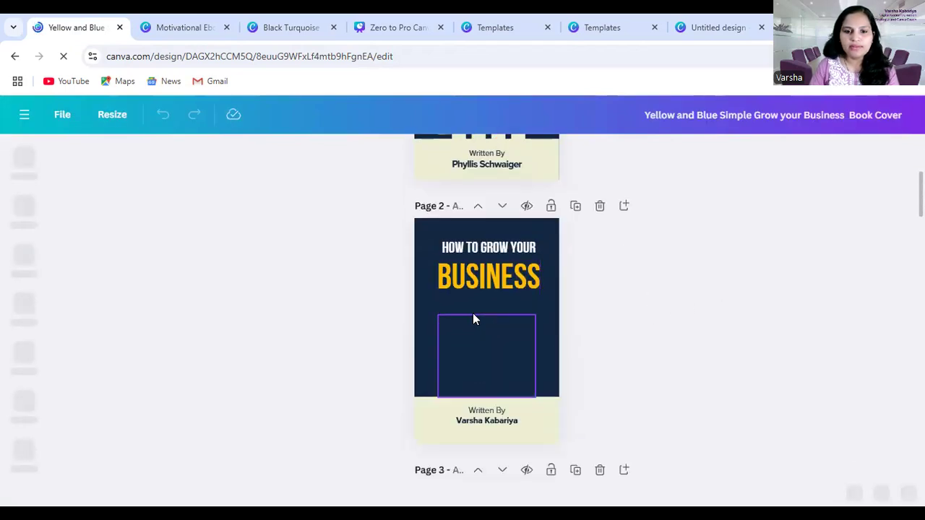
scroll(473, 318, "down", 9)
scroll(499, 332, "up", 10)
scroll(496, 315, "down", 5)
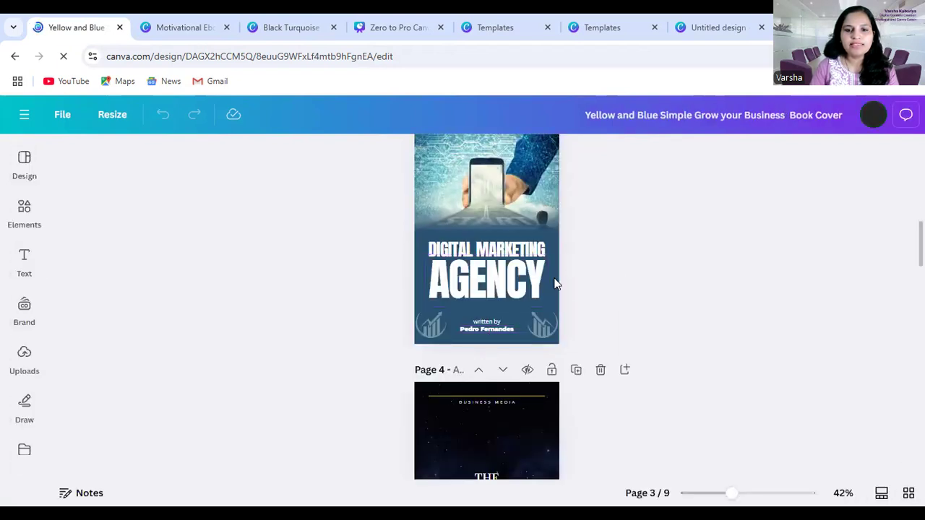
scroll(500, 302, "down", 3)
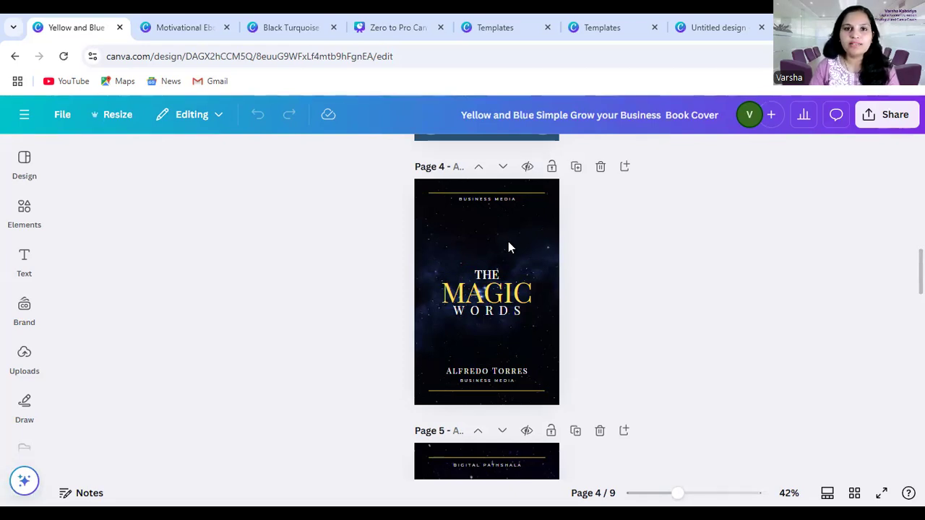
scroll(487, 342, "down", 1)
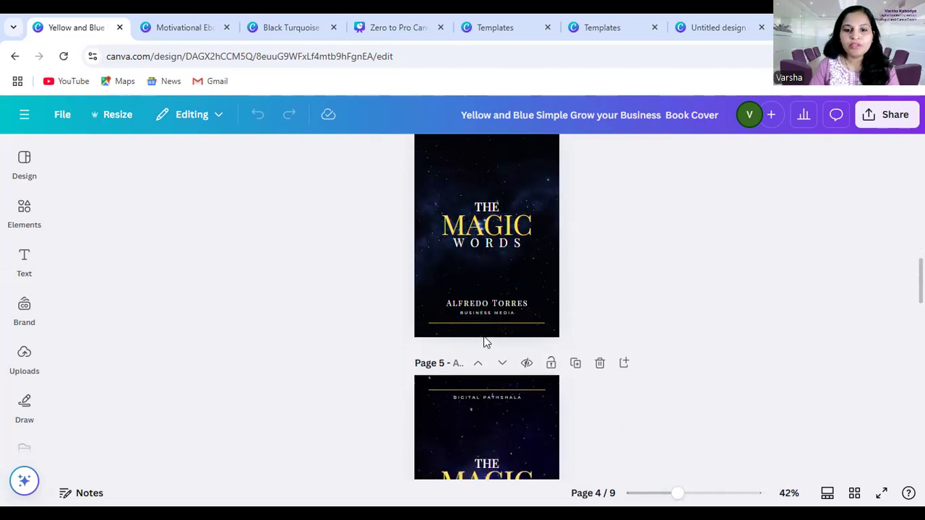
scroll(506, 268, "up", 2)
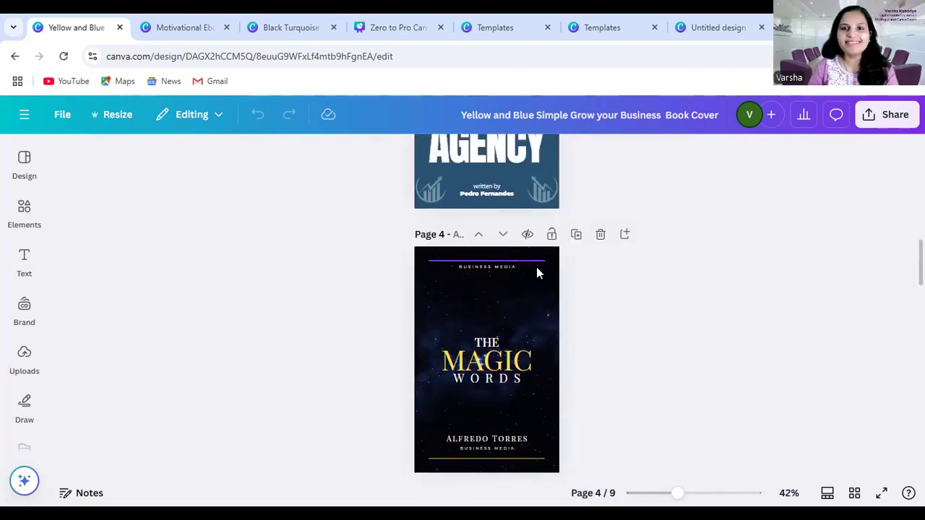
Look through the Magic Words covers on pages 4 and 5 and the following pages up to the Canva Mastery cover
scroll(537, 270, "down", 2)
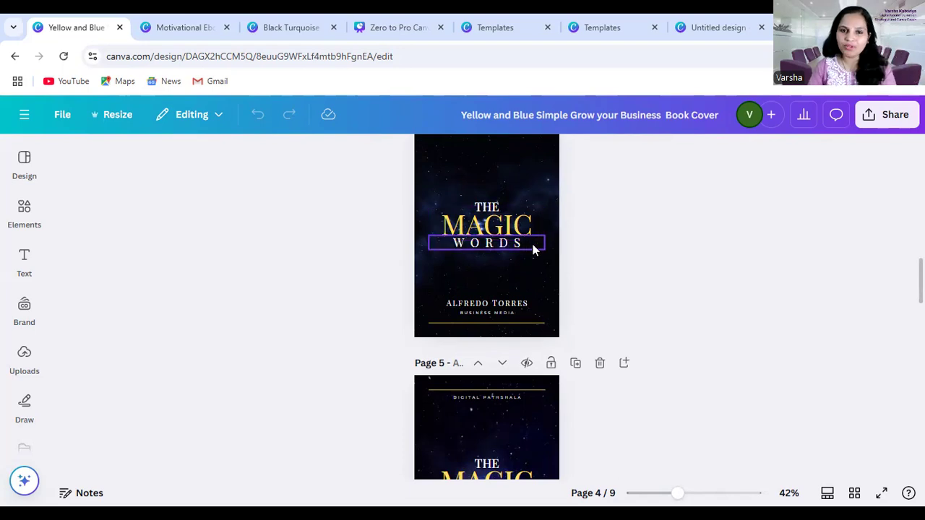
scroll(515, 245, "down", 2)
scroll(523, 301, "down", 8)
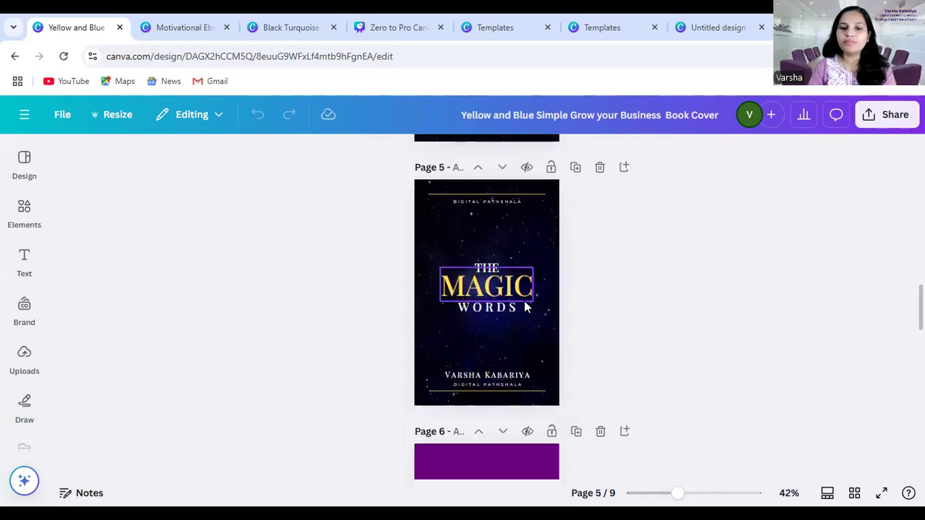
scroll(530, 308, "down", 5)
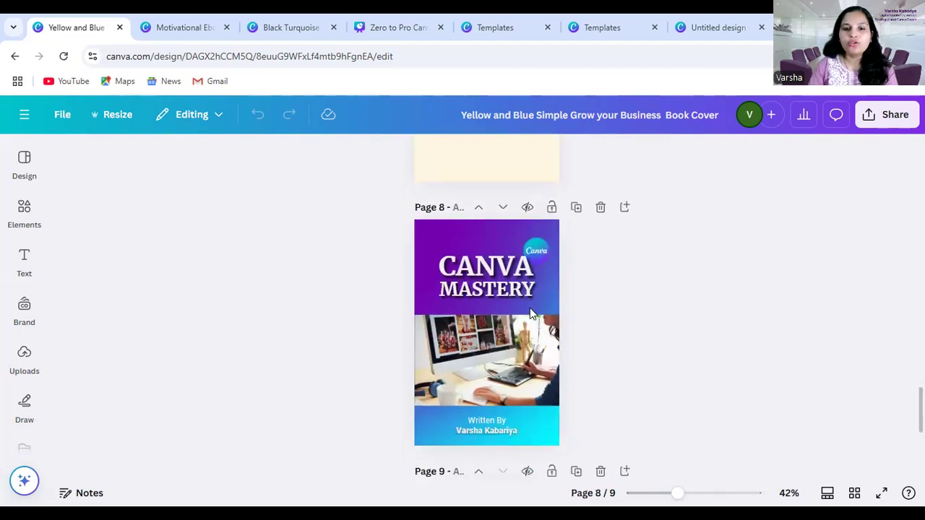
scroll(537, 282, "down", 3)
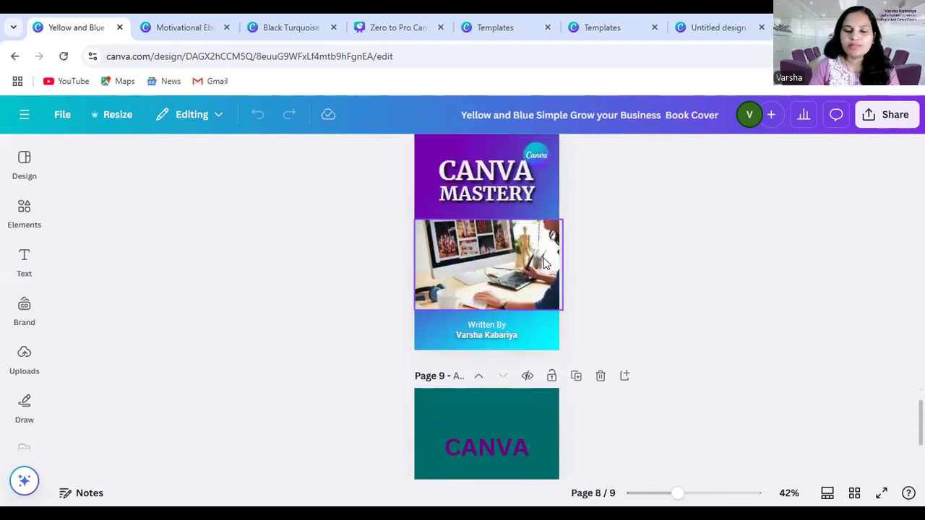
Examine the Canva Mastery cover on page 8 and view it in full-screen presentation
scroll(545, 262, "up", 3)
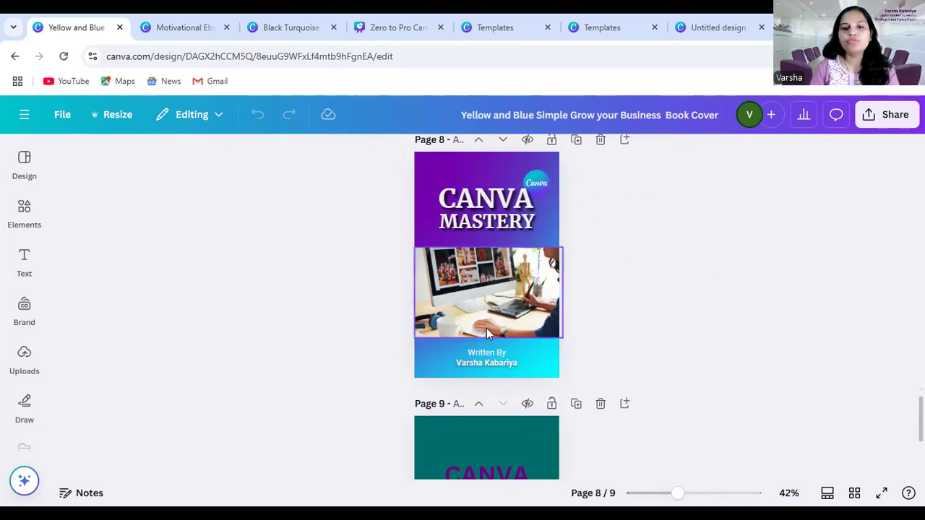
scroll(506, 325, "up", 2)
scroll(528, 321, "down", 1)
scroll(543, 353, "down", 2)
scroll(549, 336, "up", 1)
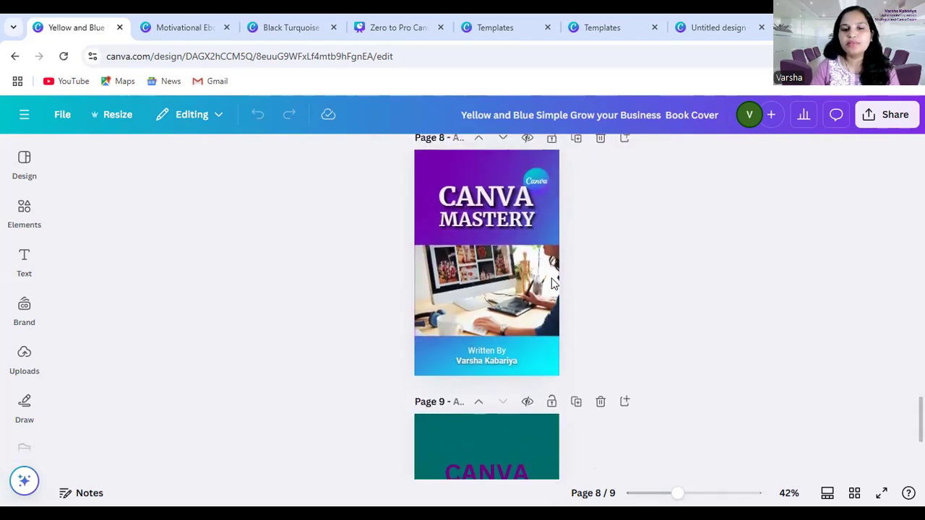
left_click(883, 494)
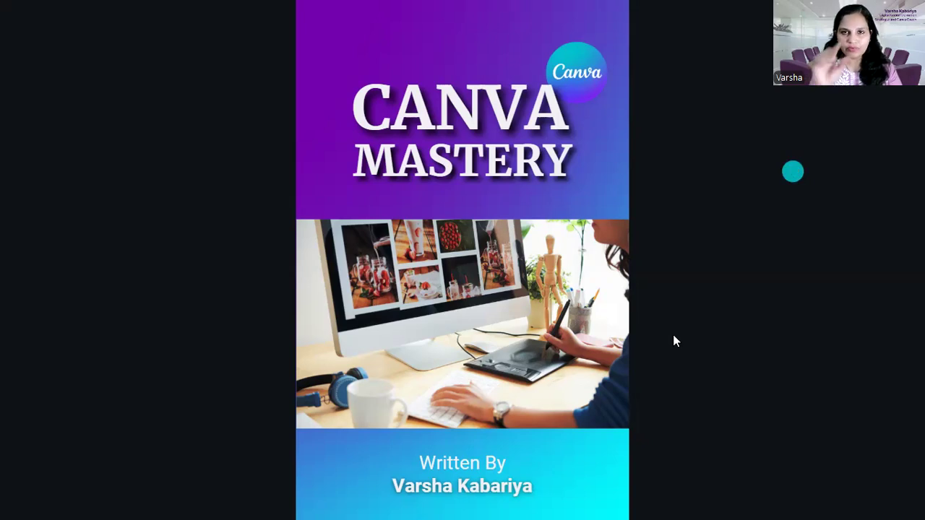
key("Escape")
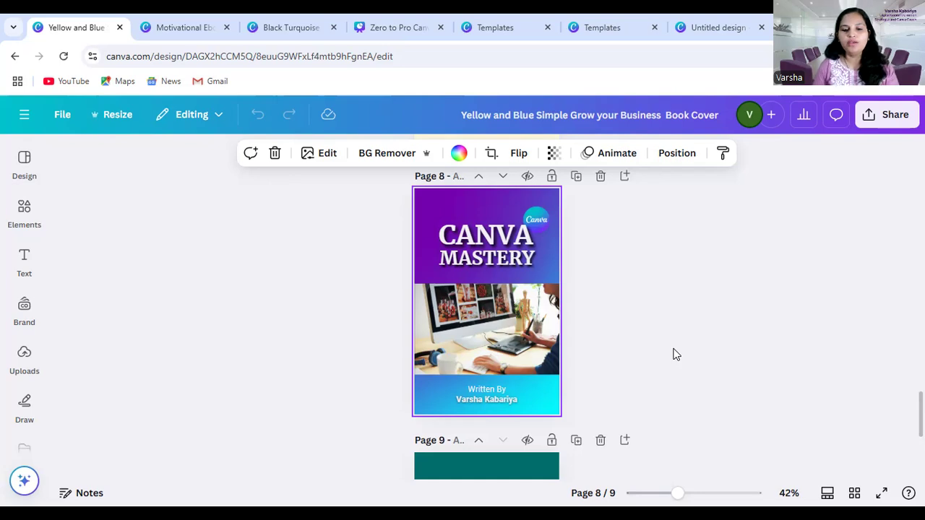
Compare the finished Canva Mastery cover on page 8 with the neighbouring pages, including the plain teal CANVA page
scroll(533, 344, "down", 2)
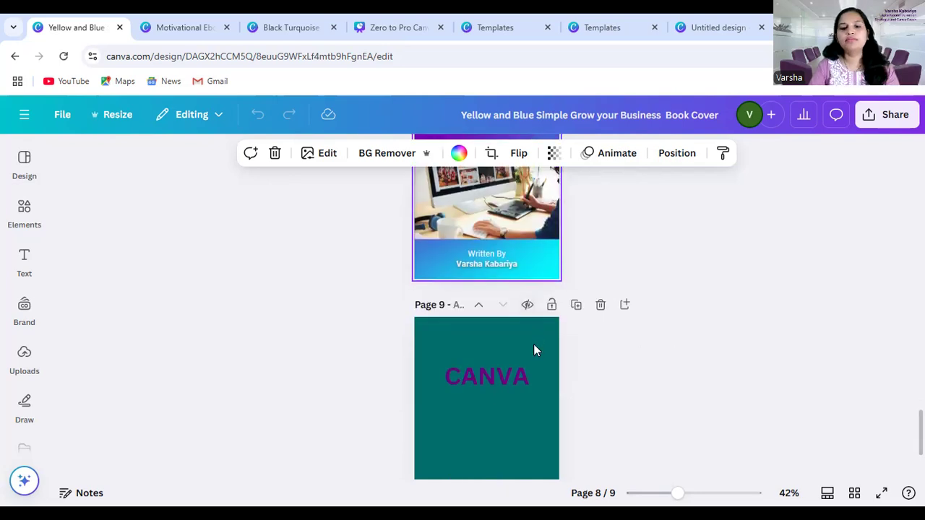
scroll(533, 344, "up", 2)
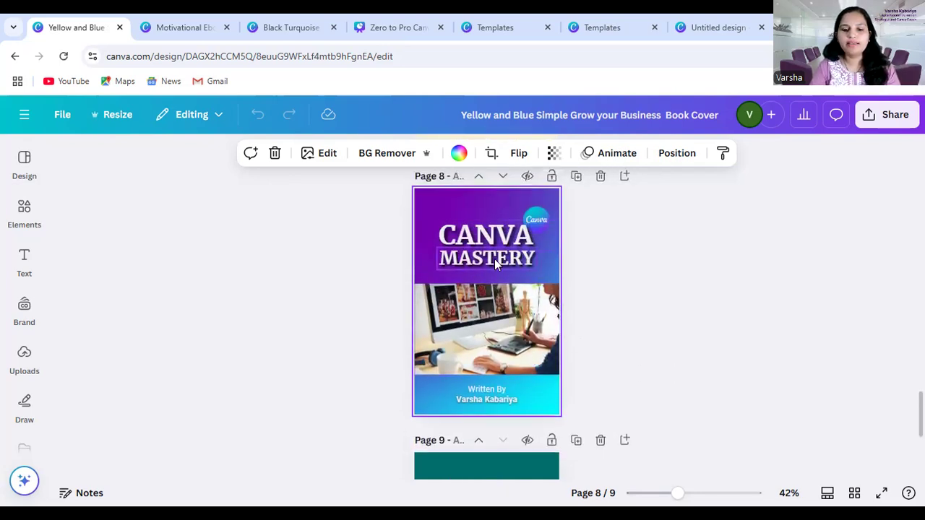
scroll(500, 340, "down", 1)
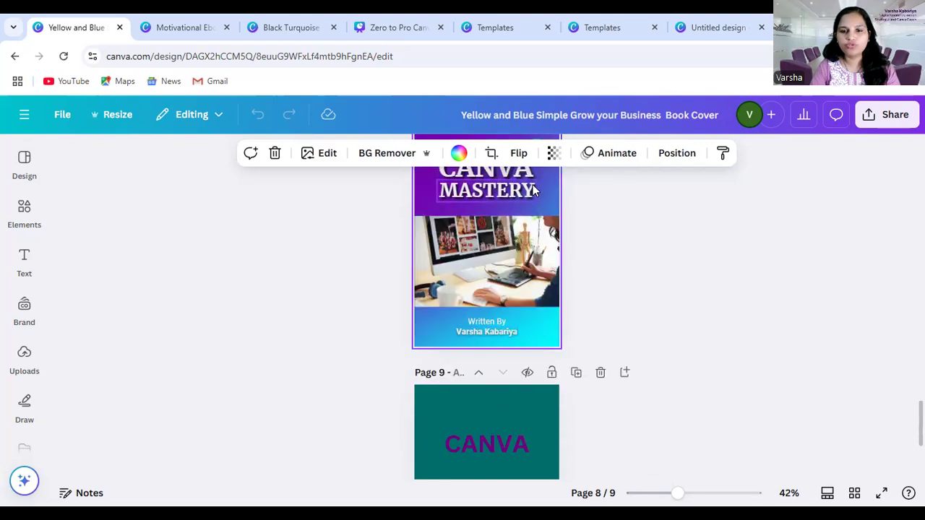
scroll(542, 224, "up", 1)
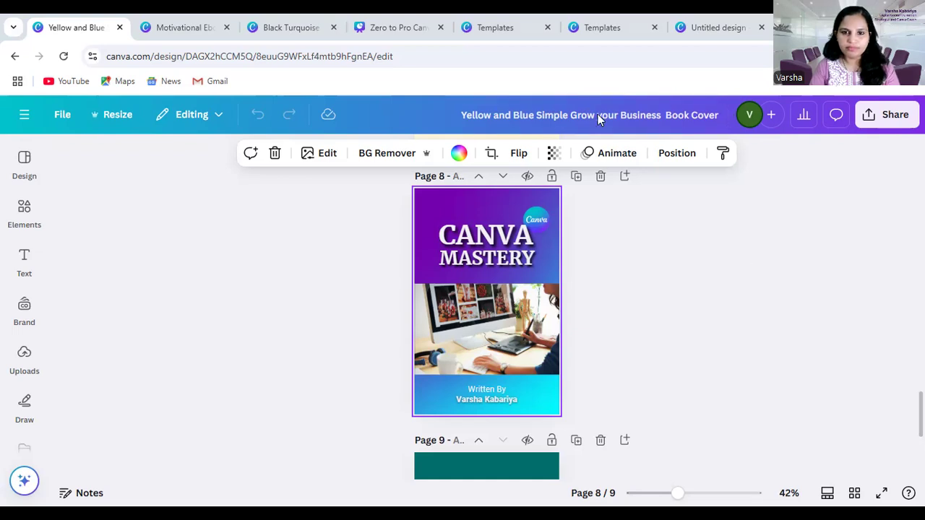
left_click(681, 275)
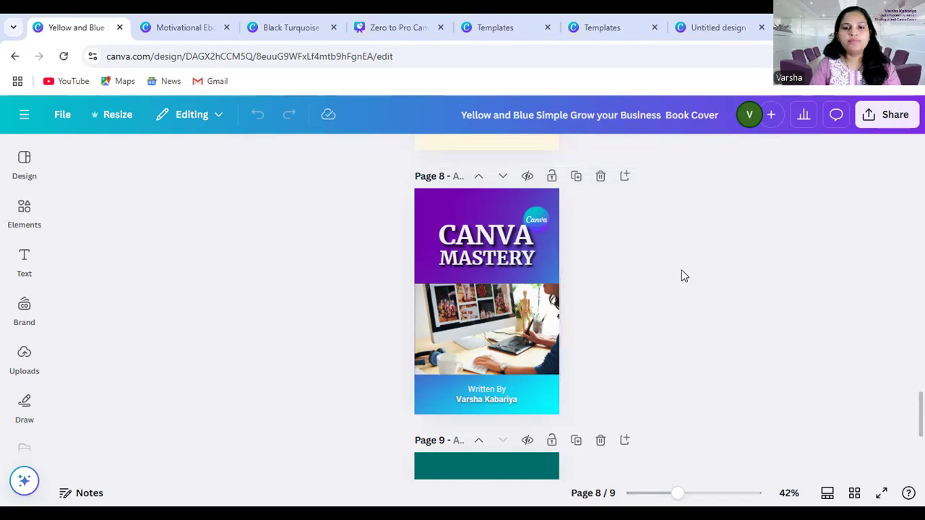
scroll(675, 279, "down", 3)
scroll(672, 284, "up", 2)
scroll(670, 286, "up", 3)
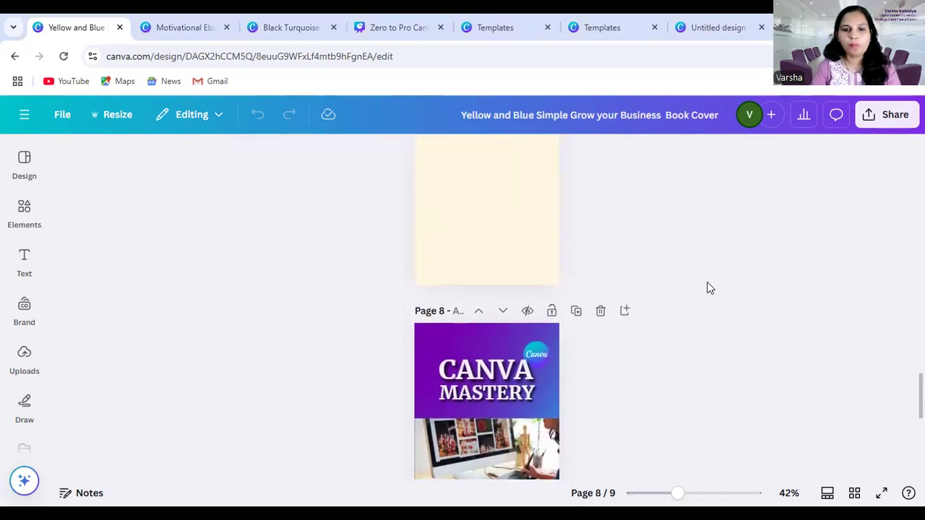
scroll(706, 288, "down", 2)
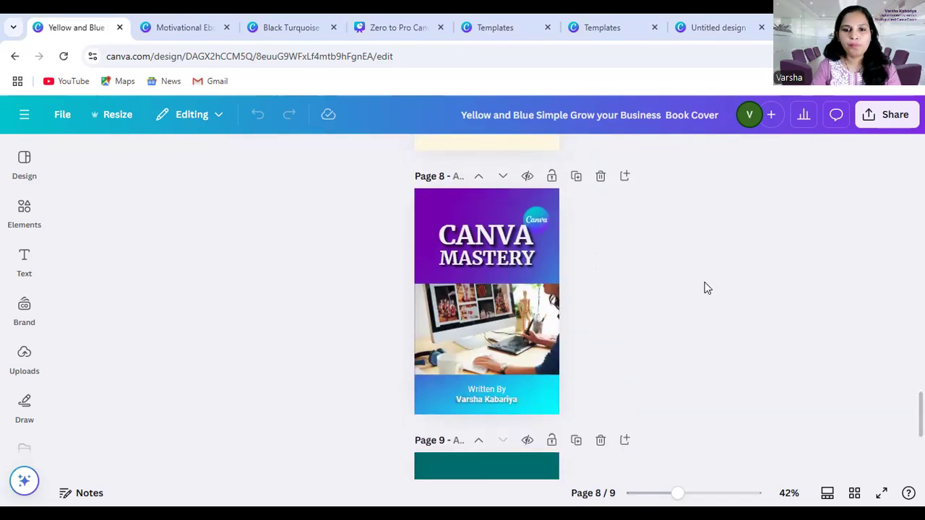
Close the untitled Wattpad book cover design and the E Book cover and presentation template search pages
left_click(736, 26)
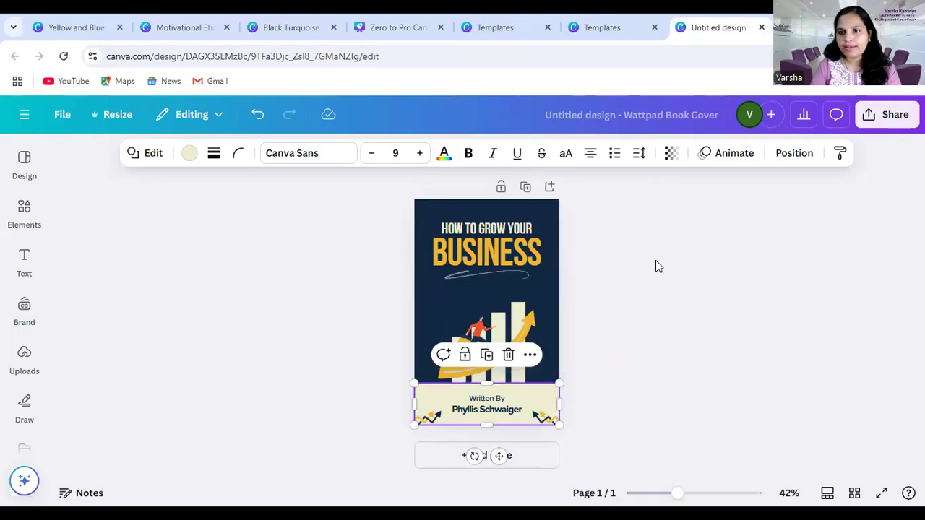
left_click(761, 28)
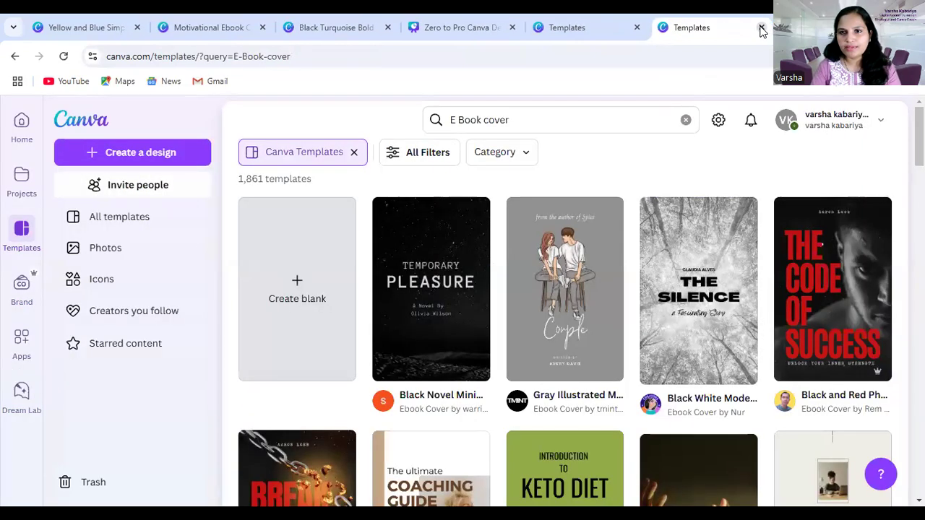
left_click(760, 28)
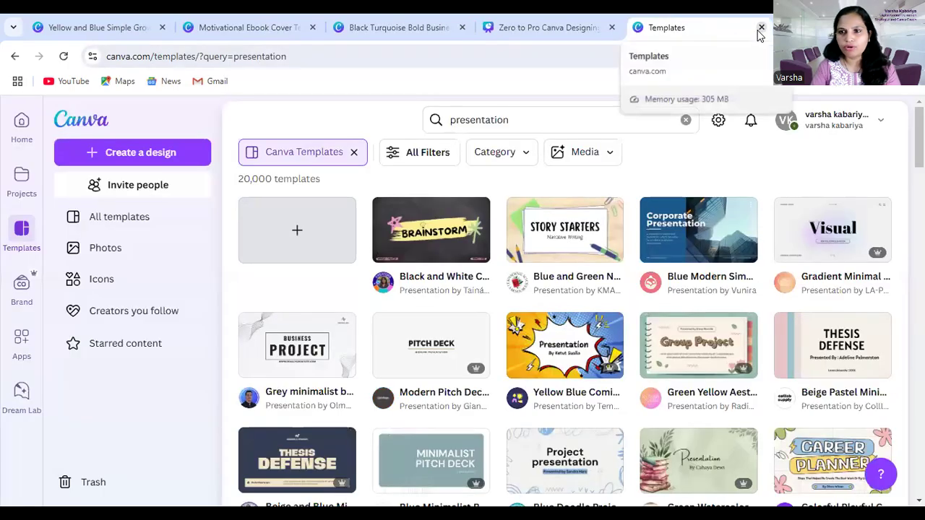
left_click(761, 28)
Add a blank second page to the Black Turquoise Bold Business Book Cover design and set its background to dark navy #0A0340
left_click(440, 27)
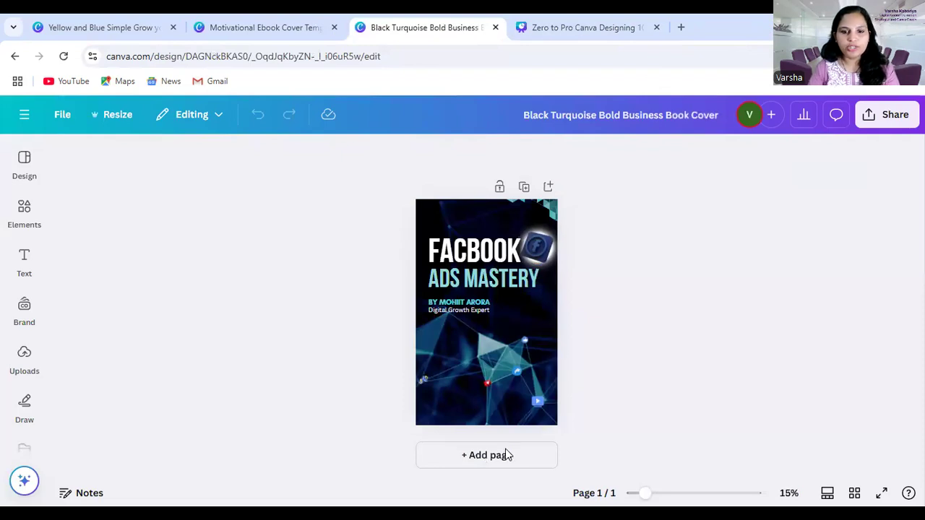
left_click(498, 458)
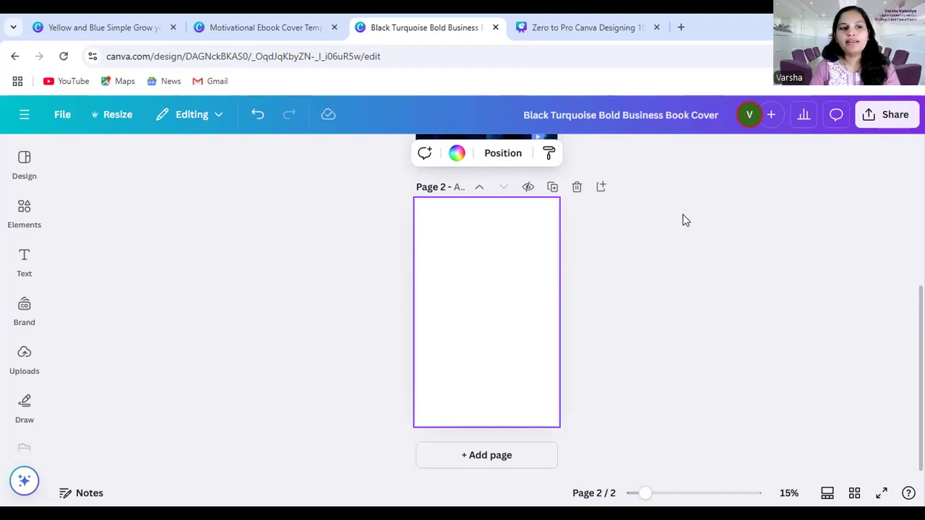
left_click(456, 155)
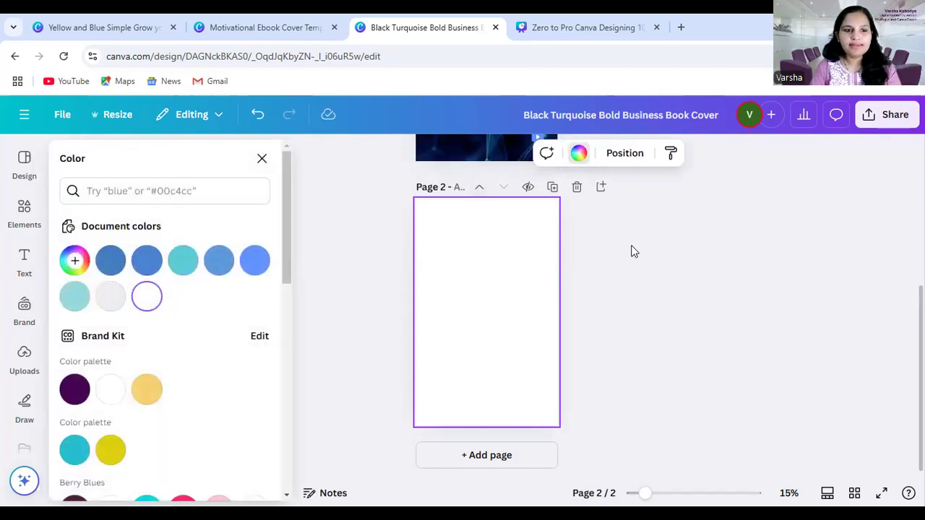
left_click(75, 261)
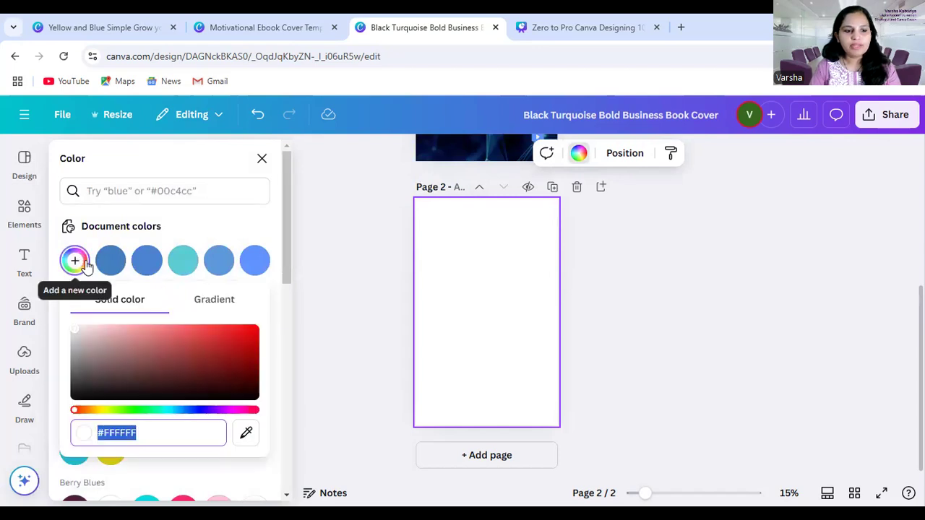
left_click(199, 410)
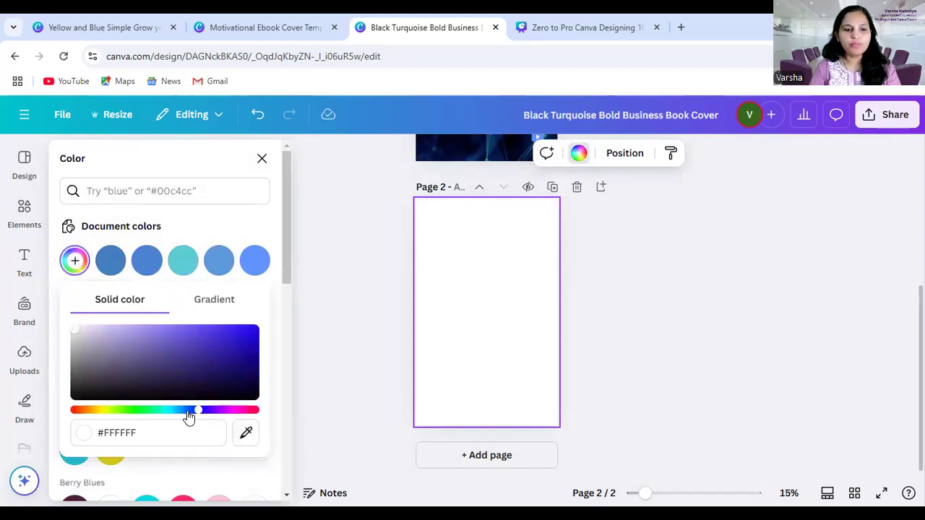
left_click(250, 384)
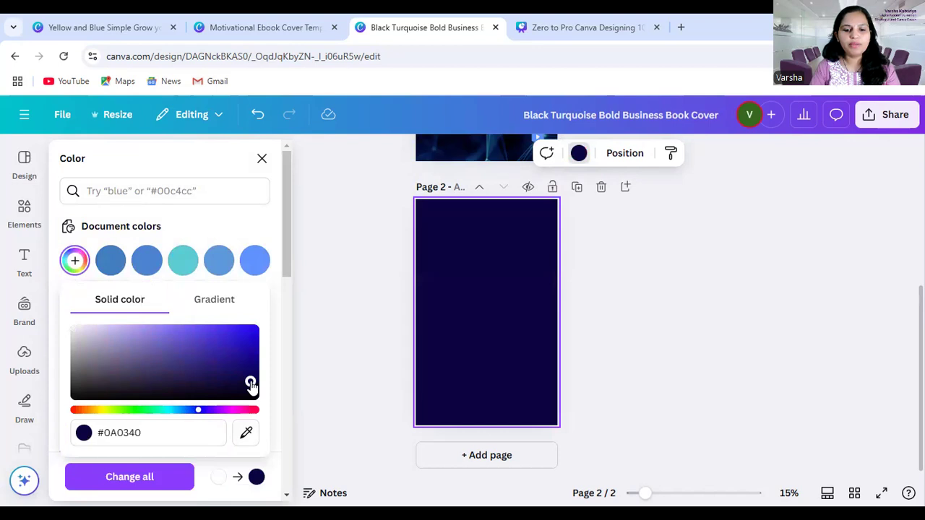
left_click(481, 309)
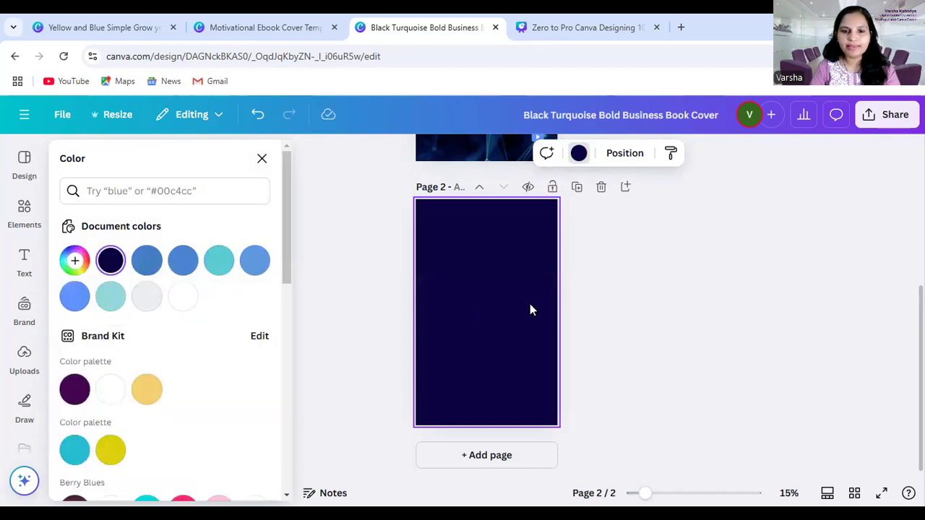
left_click(616, 301)
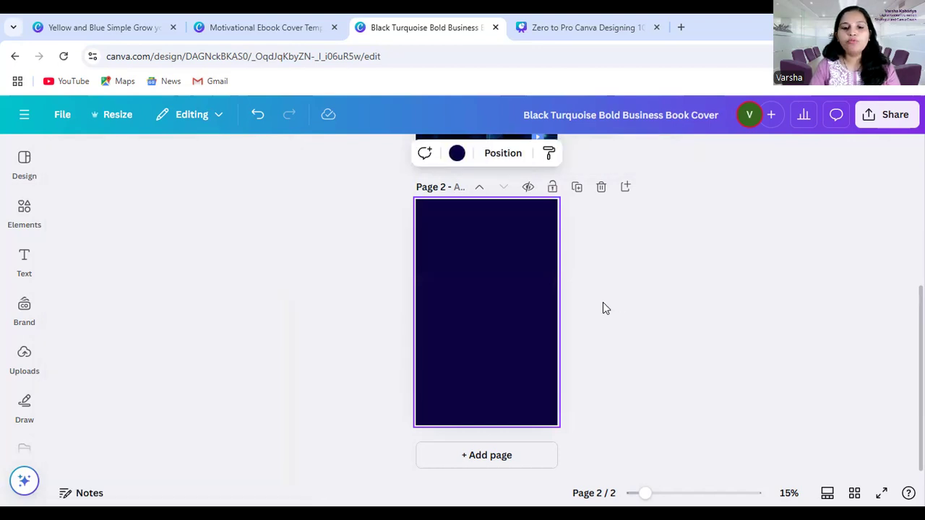
Brighten page 2's background to the solid blue #14048B
left_click(455, 154)
left_click(74, 261)
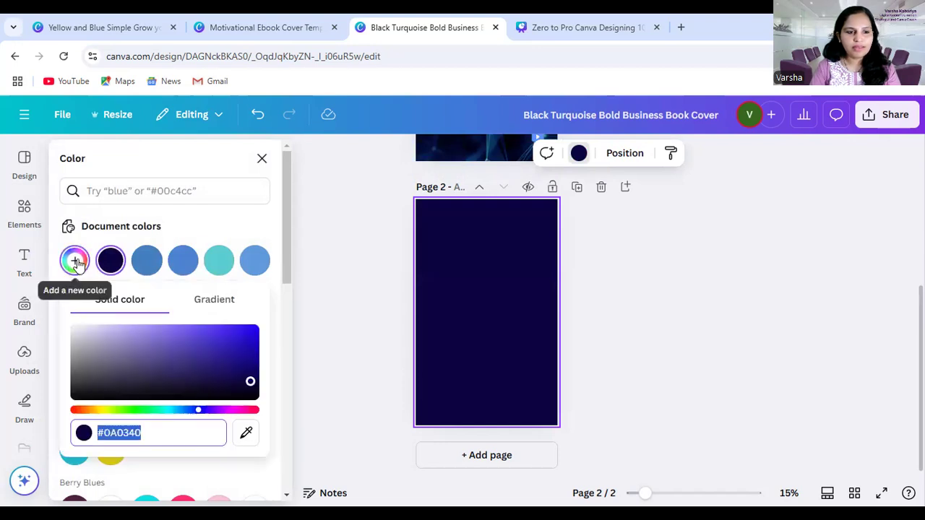
left_click(254, 372)
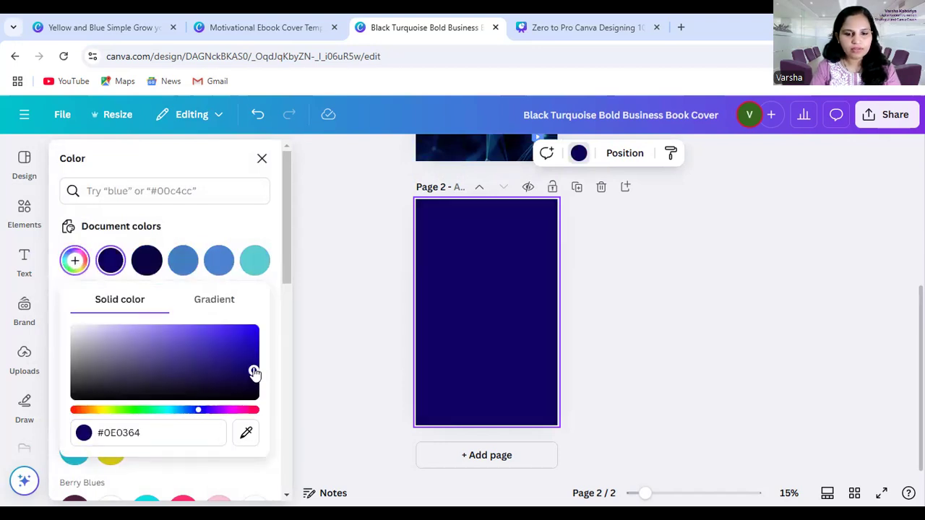
left_click(253, 360)
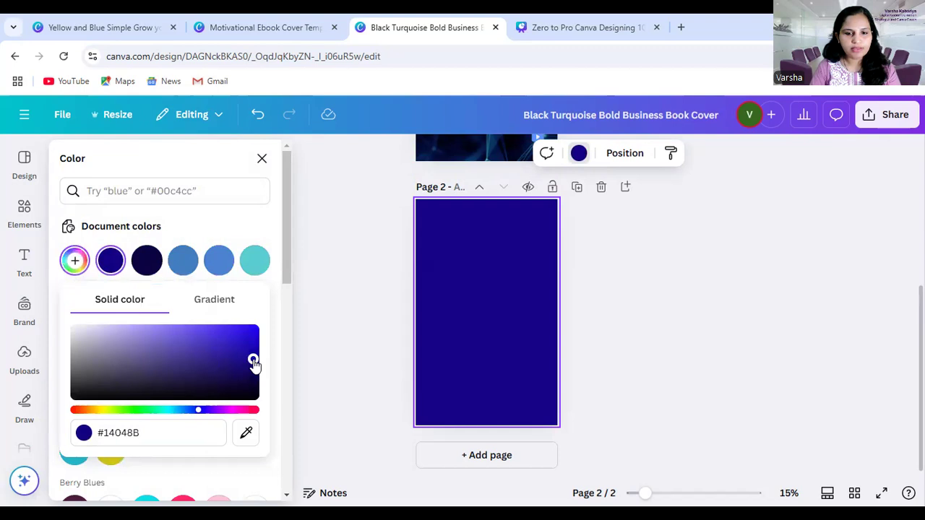
left_click(648, 237)
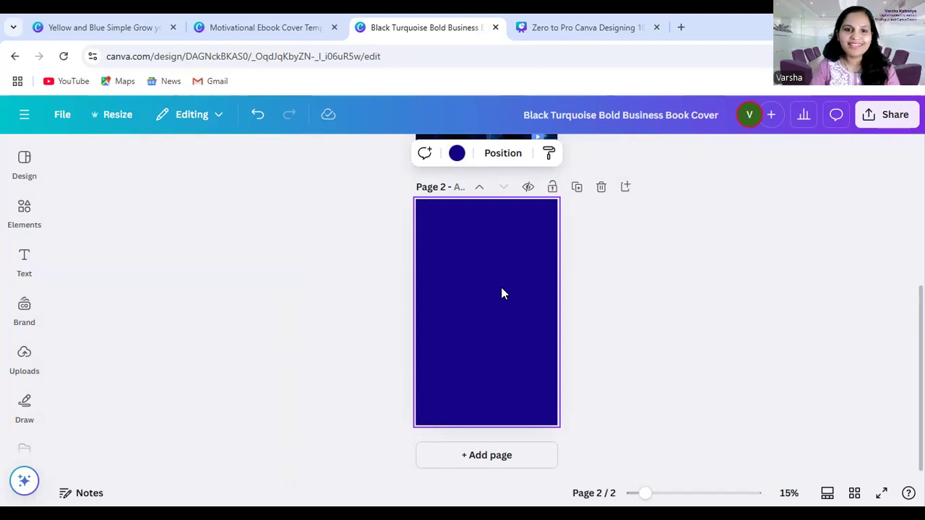
Search the design elements for "public speaking"
left_click(24, 209)
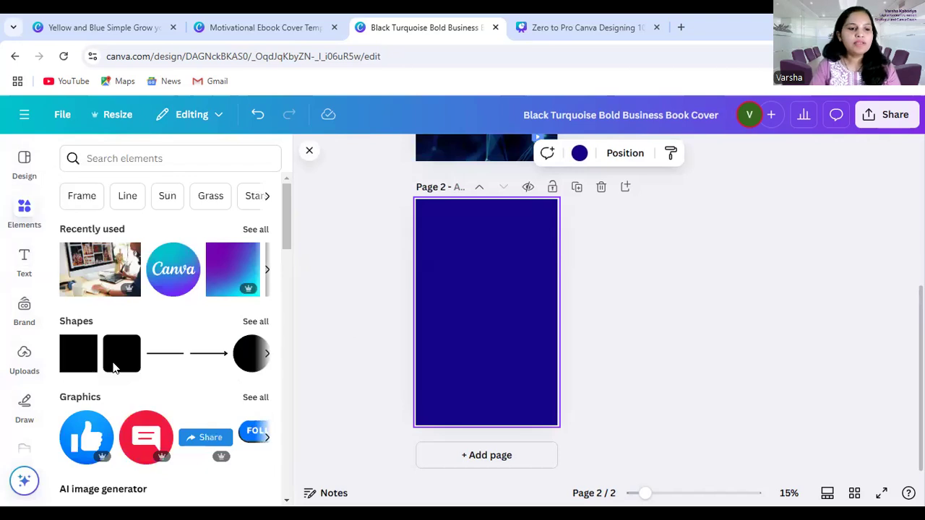
left_click(172, 158)
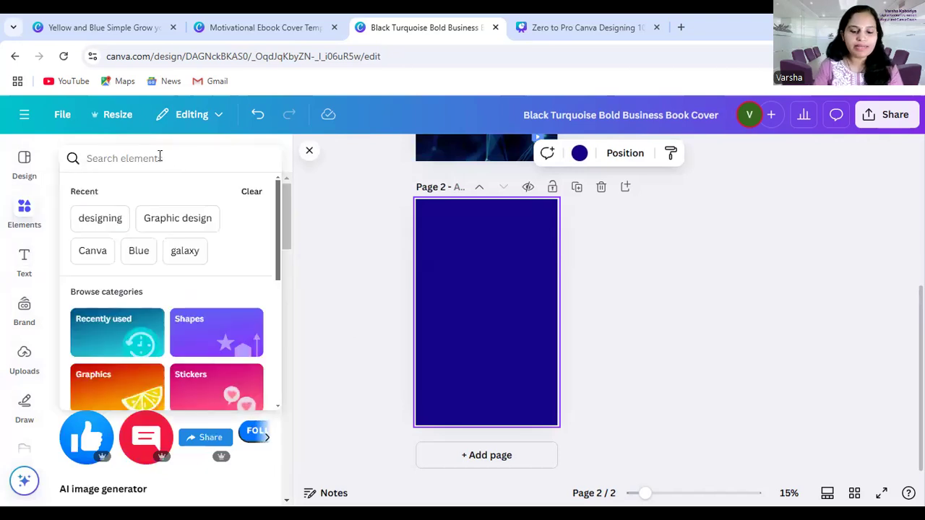
type("publ")
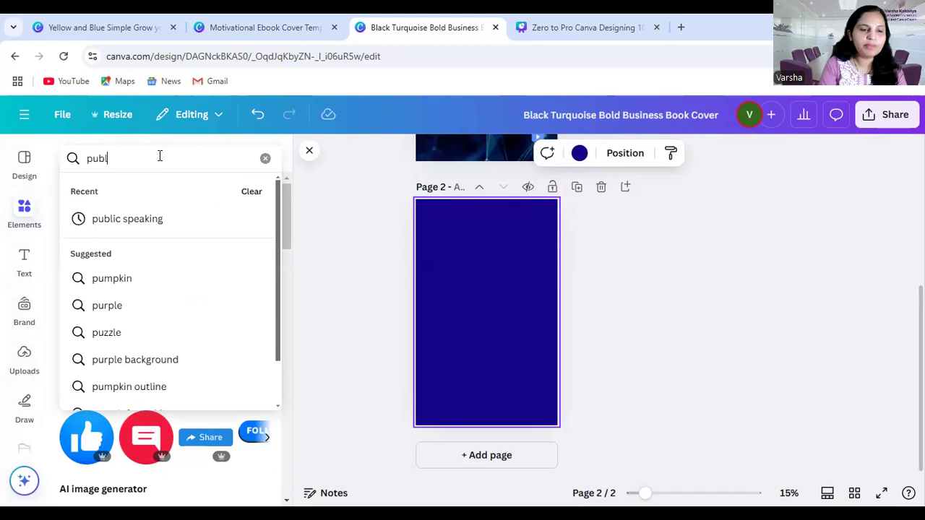
type("ic speak")
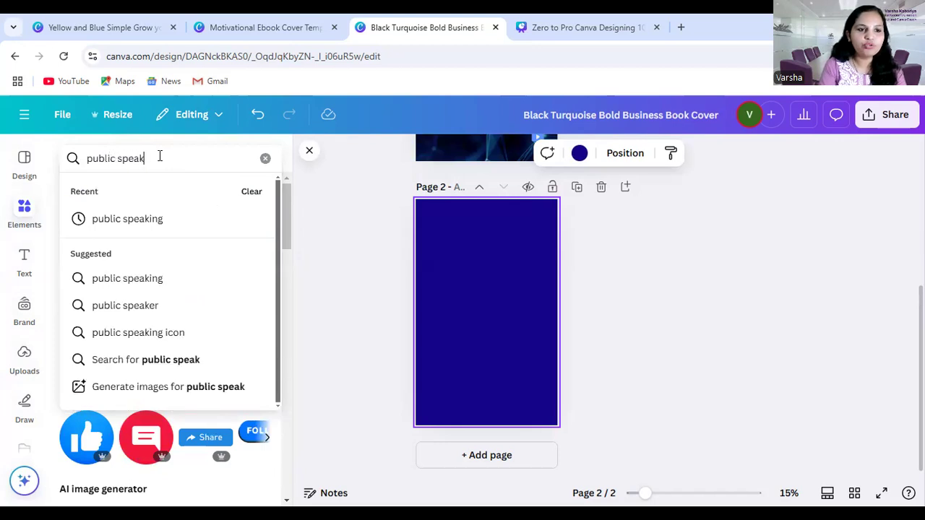
type("ing")
key("Return")
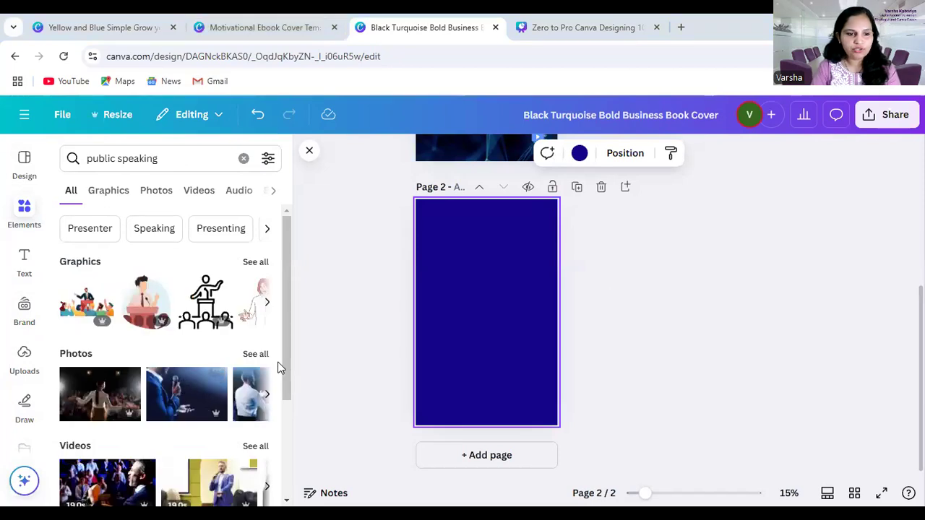
Show all photo results for "public speaking" and look through them for a cover image
left_click(255, 353)
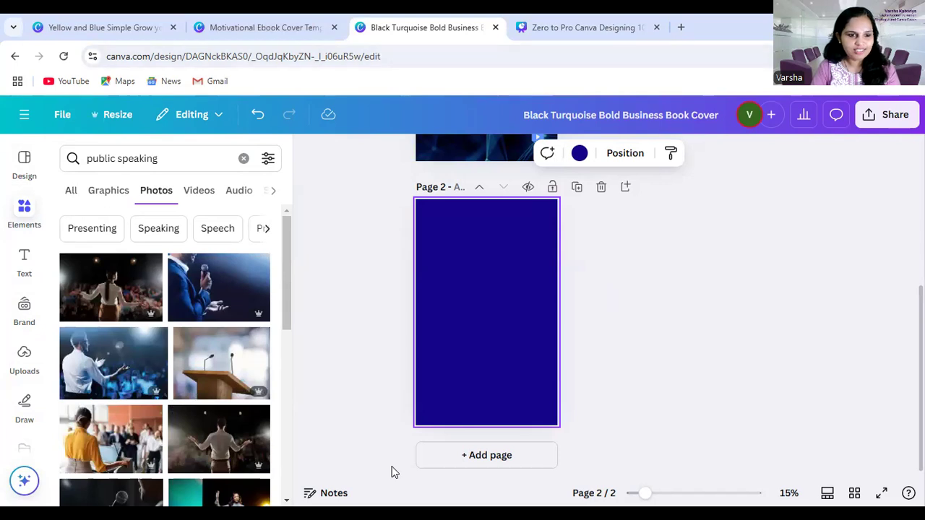
scroll(147, 412, "down", 10)
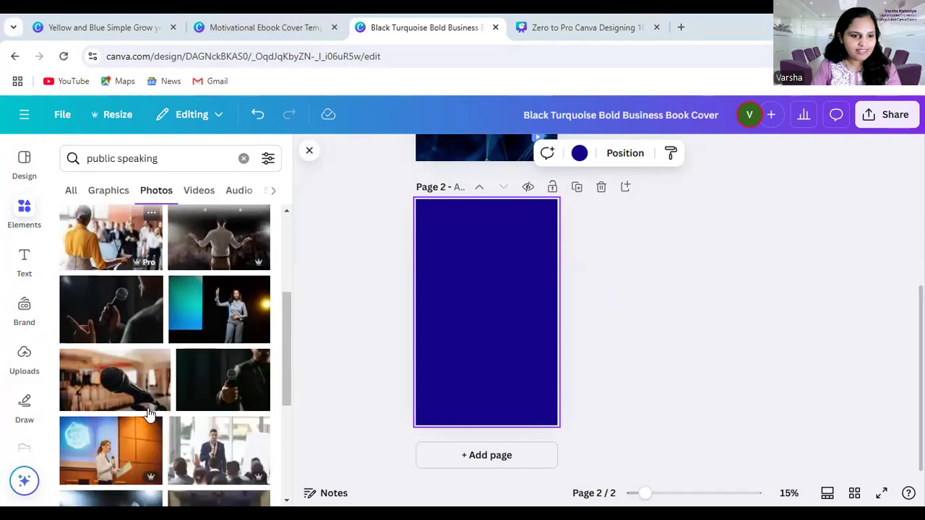
scroll(180, 399, "up", 2)
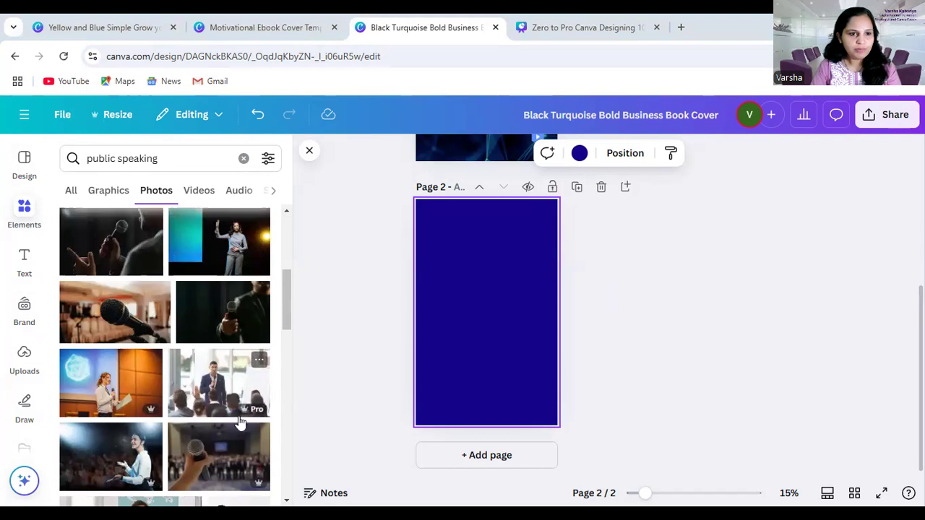
scroll(232, 426, "up", 1)
scroll(232, 427, "down", 2)
scroll(229, 421, "down", 3)
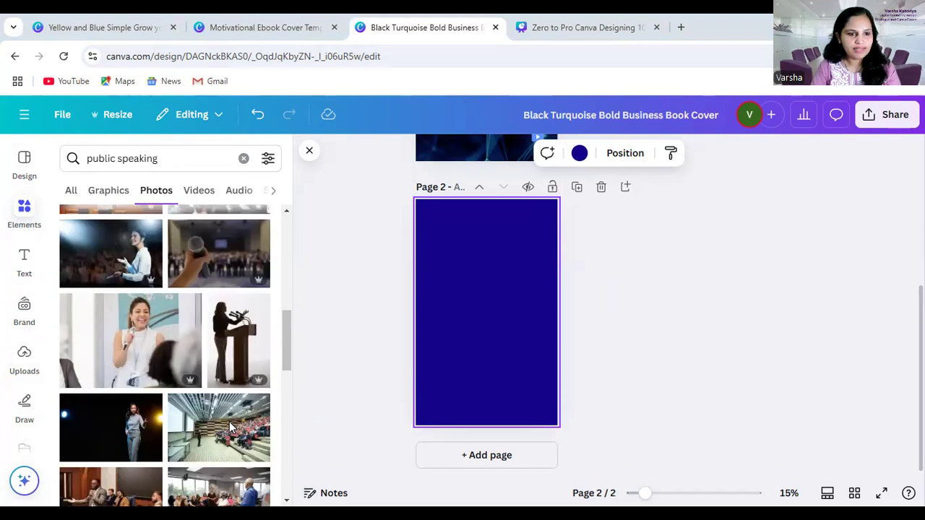
Try a photo of a woman speaking in profile, then swap it for the rear-view woman with a microphone at full page width
left_click(120, 261)
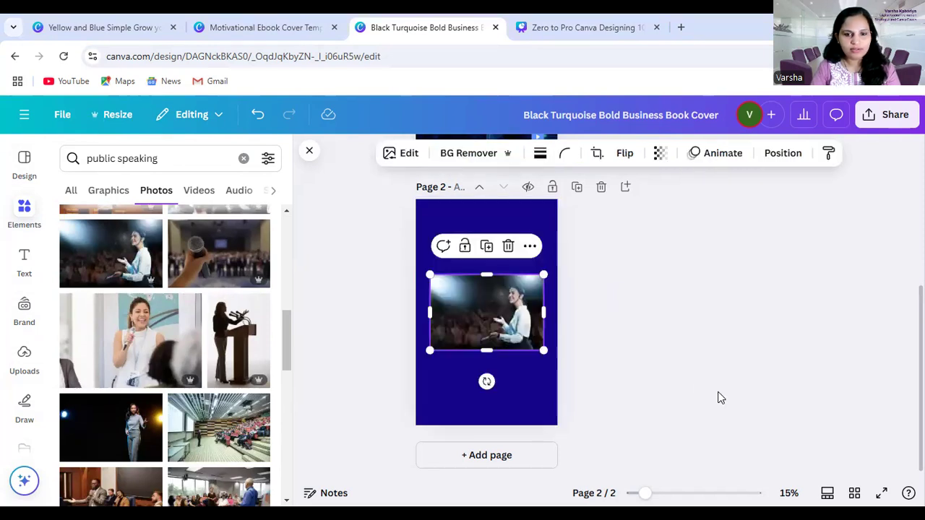
key("Delete")
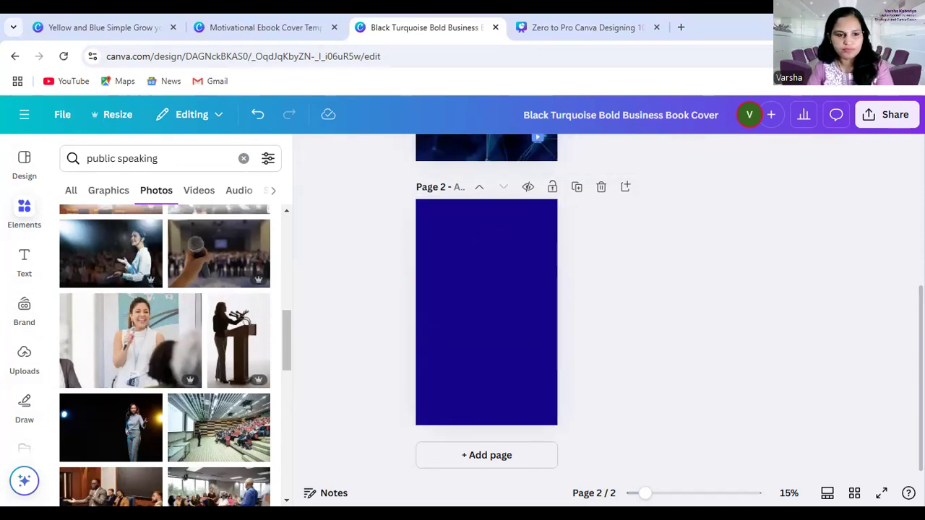
scroll(191, 412, "down", 5)
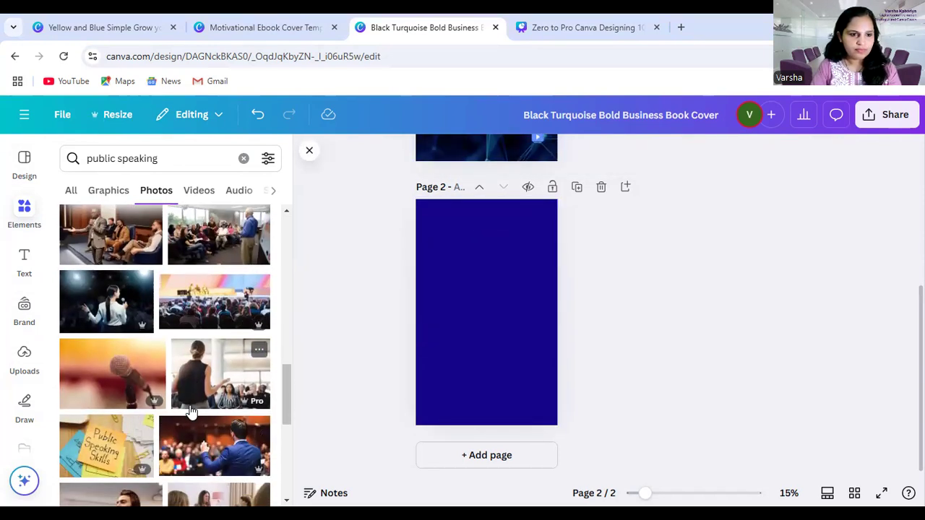
left_click(88, 311)
left_click_drag(504, 332, 489, 343)
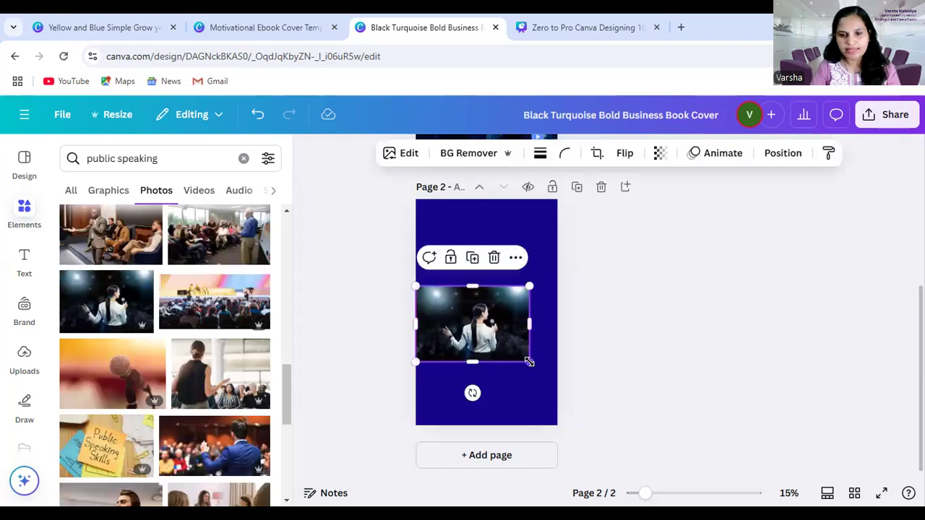
mouse_move(530, 362)
left_mouse_down()
mouse_move(569, 371)
mouse_move(528, 356)
left_mouse_up()
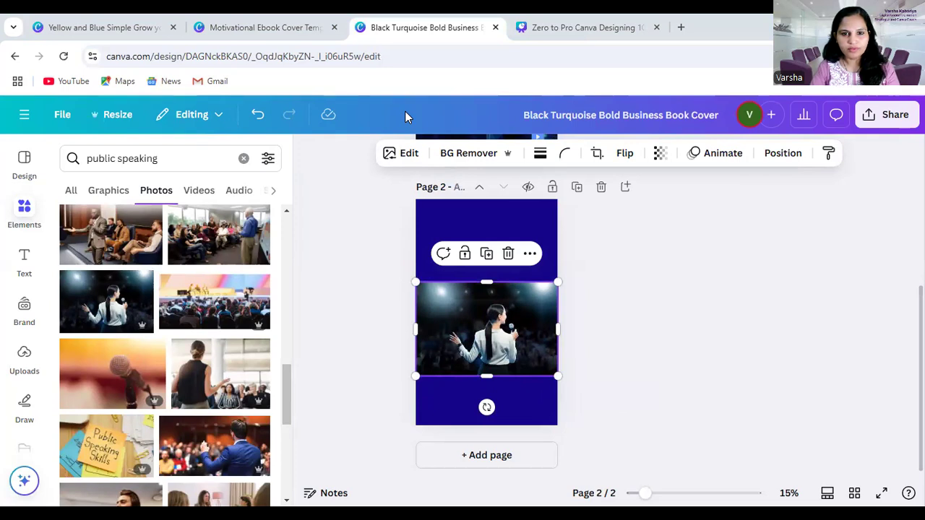
Enlarge the photo of the woman with the microphone slightly beyond both side edges of page 2
left_click(633, 381)
left_click(513, 350)
mouse_move(417, 376)
left_mouse_down()
mouse_move(423, 364)
mouse_move(407, 368)
mouse_move(408, 358)
mouse_move(414, 375)
left_mouse_up()
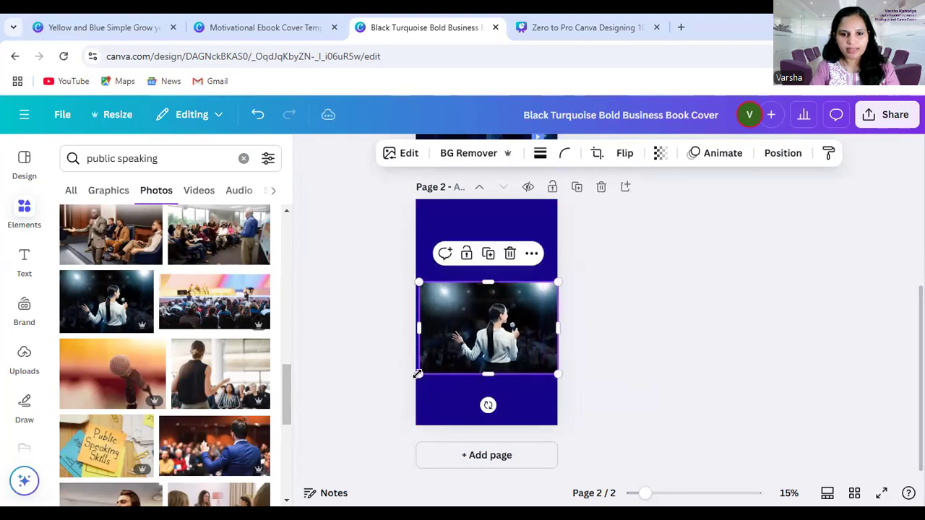
mouse_move(416, 331)
left_mouse_down()
mouse_move(407, 325)
mouse_move(414, 332)
left_mouse_up()
left_click(568, 354)
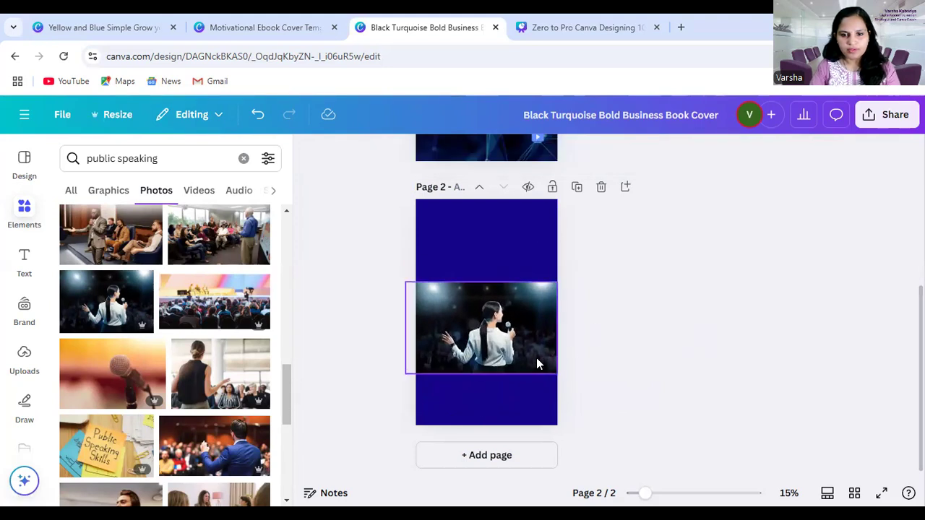
left_click(538, 365)
left_click_drag(571, 377, 570, 377)
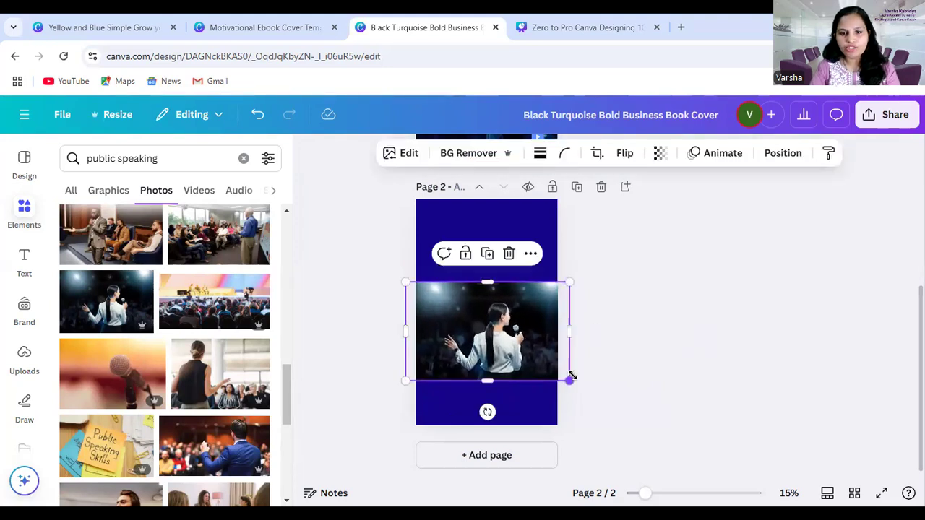
left_click(547, 350)
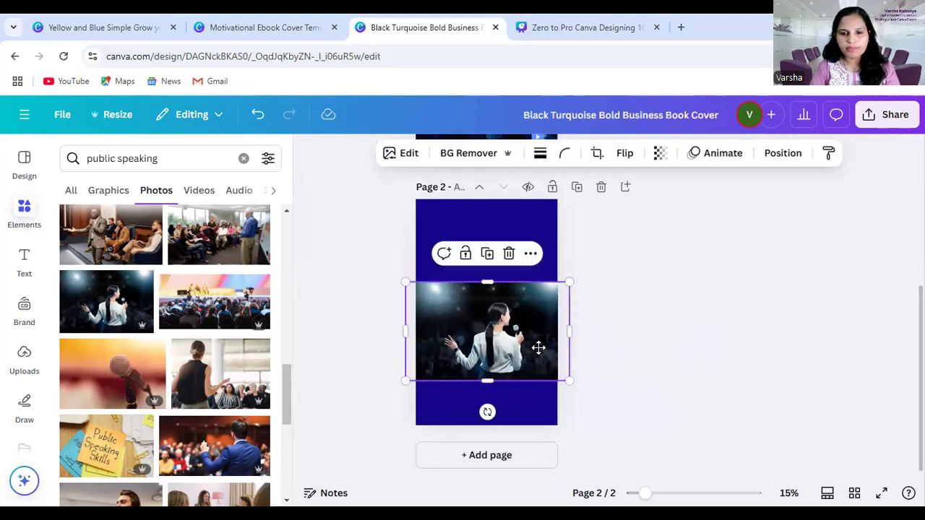
double_click(537, 349)
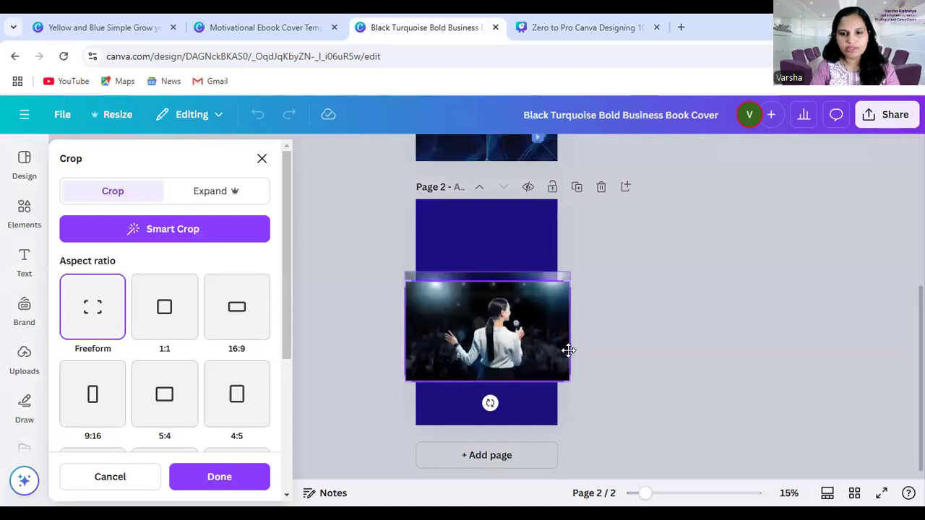
left_click(660, 318)
left_click(665, 314)
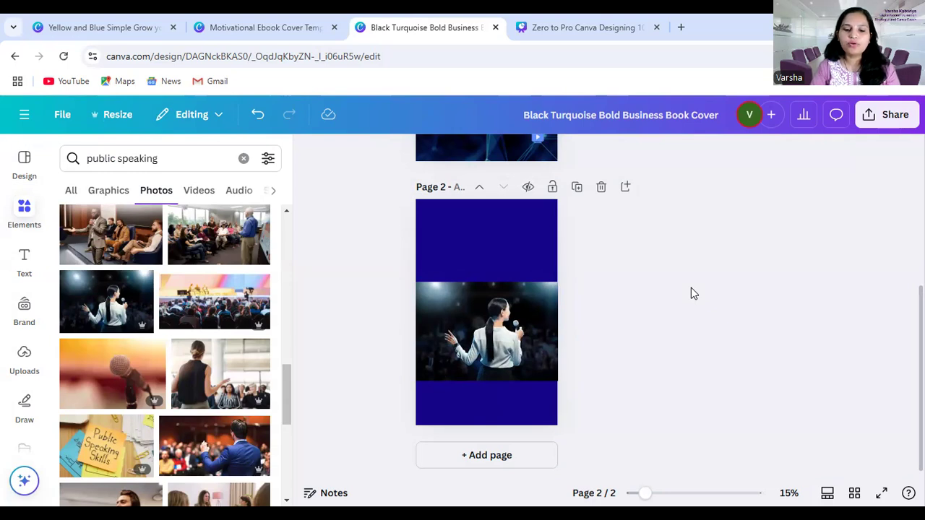
Look through more of the public speaking photos for an alternative cover image
scroll(165, 383, "down", 3)
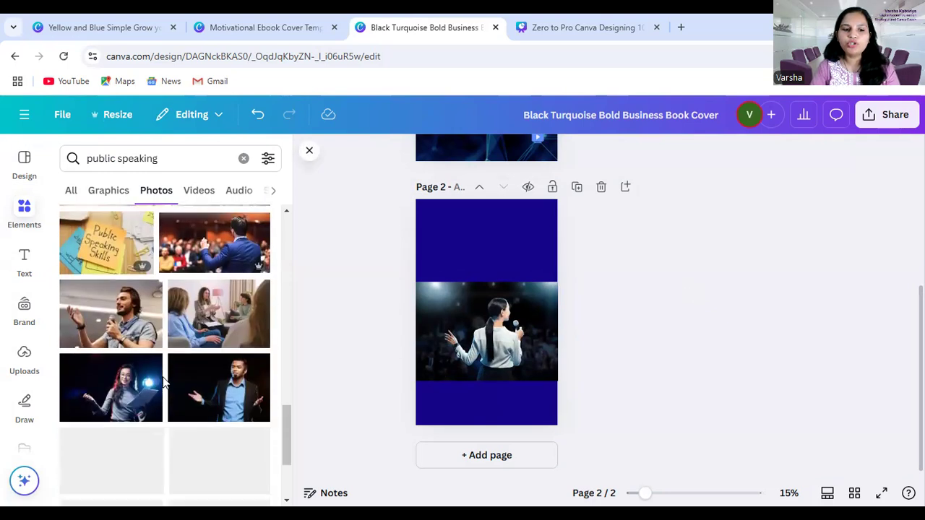
scroll(165, 383, "down", 2)
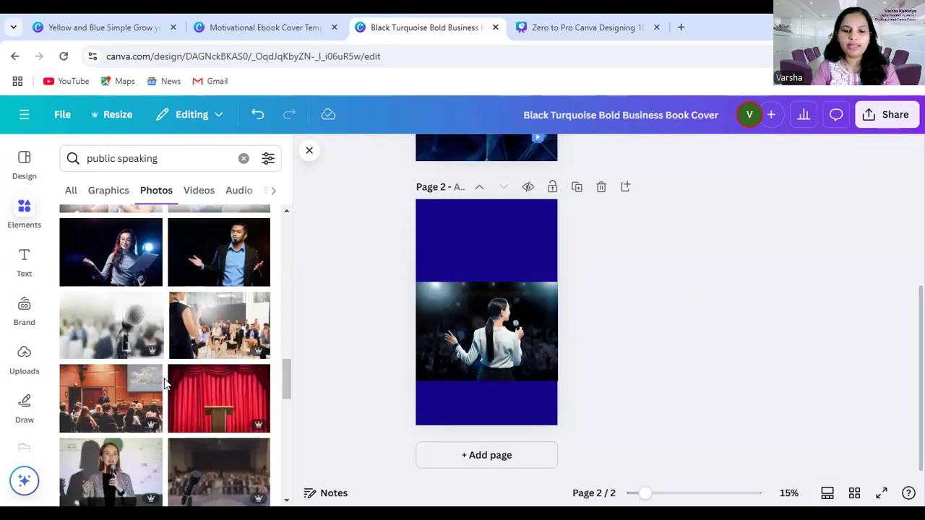
scroll(165, 383, "down", 3)
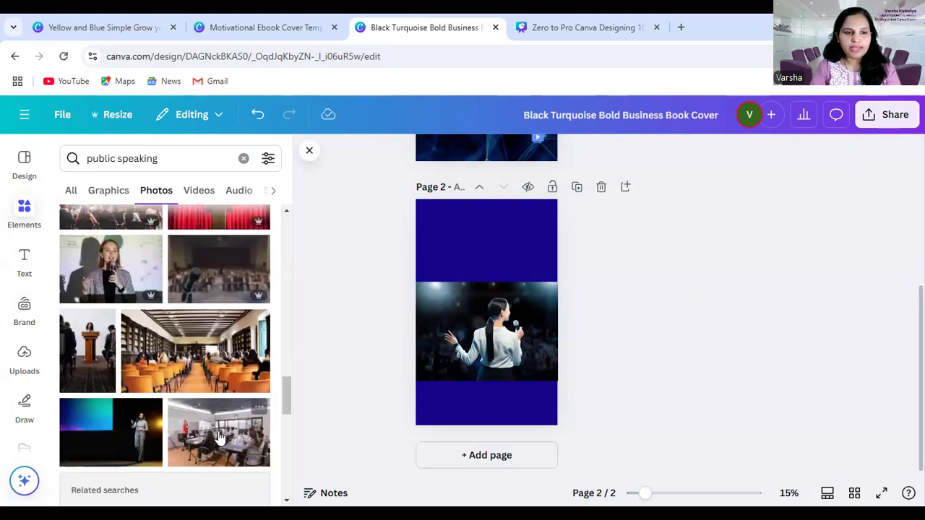
scroll(220, 437, "down", 5)
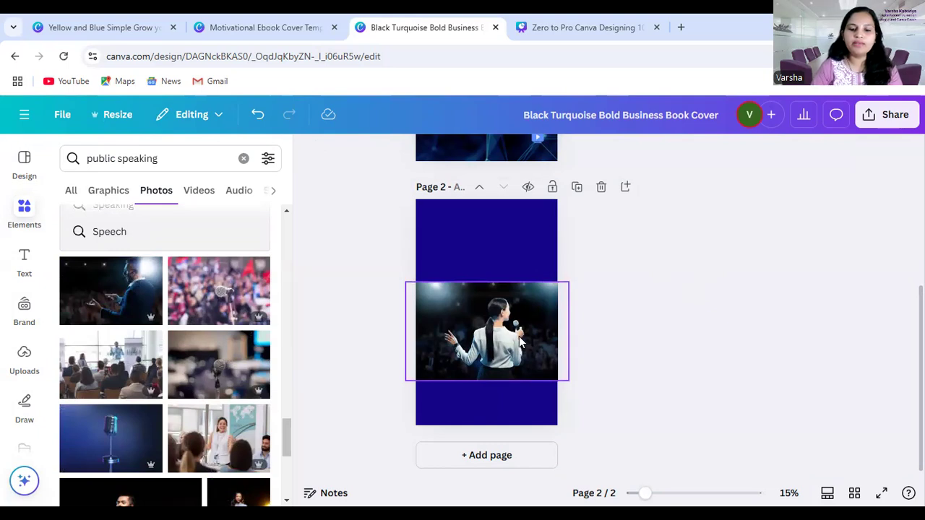
left_click(489, 362)
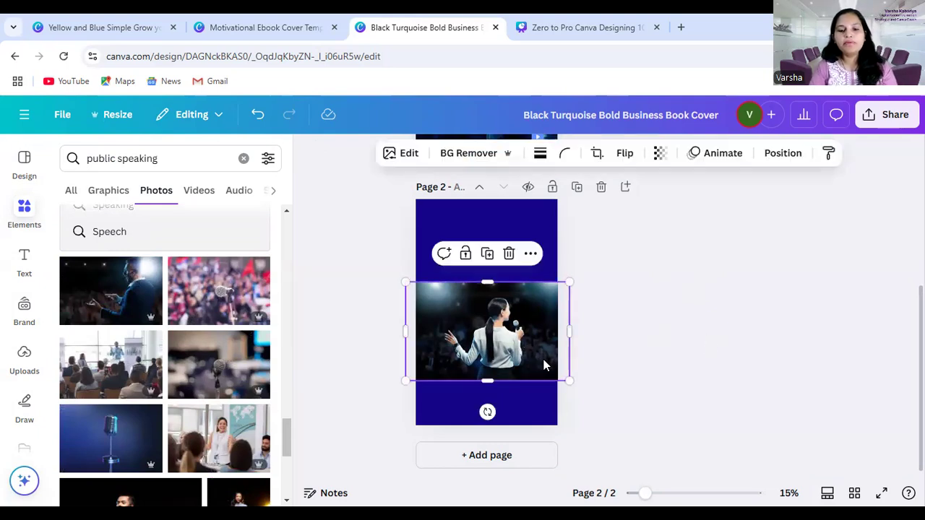
left_click(366, 406)
scroll(200, 434, "down", 1)
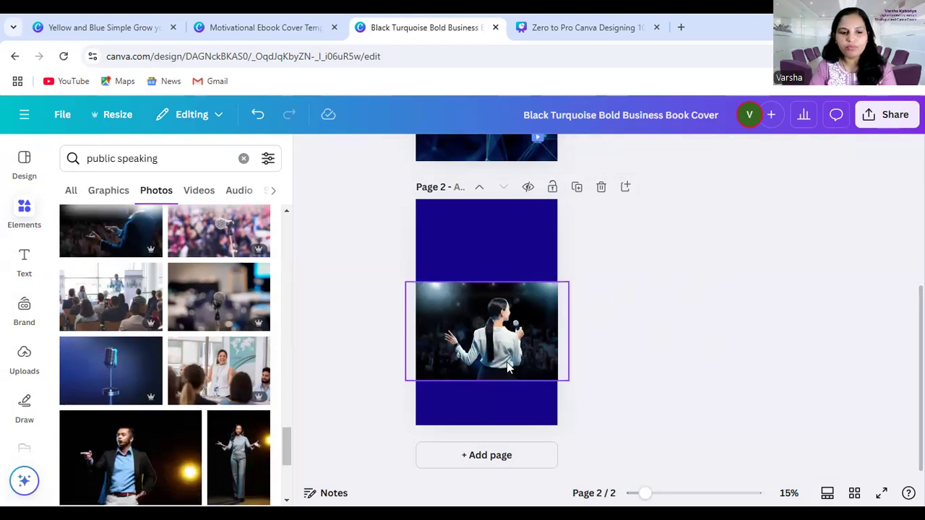
scroll(240, 437, "down", 3)
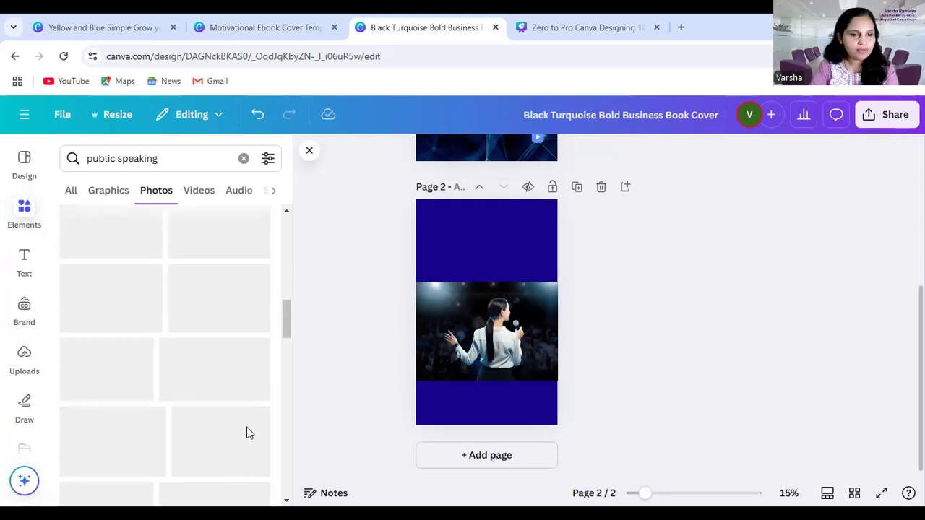
scroll(248, 432, "up", 5)
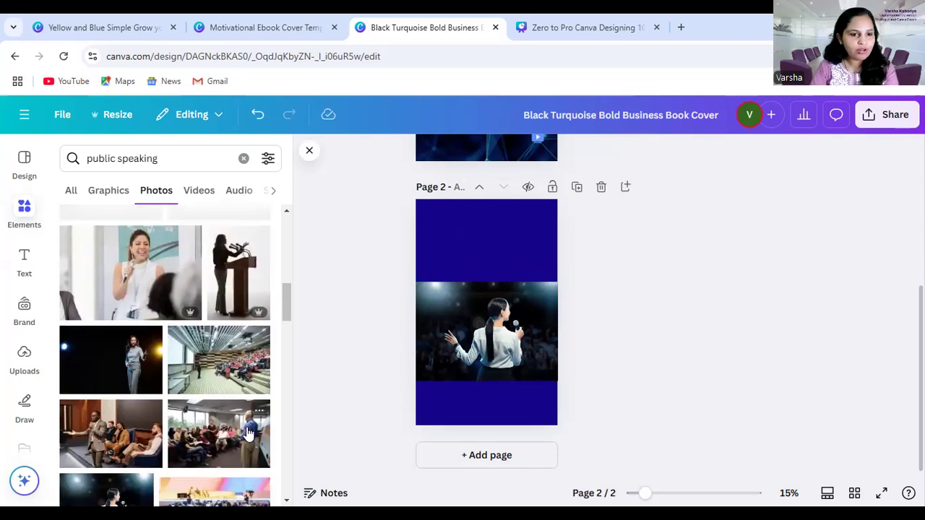
scroll(248, 432, "up", 4)
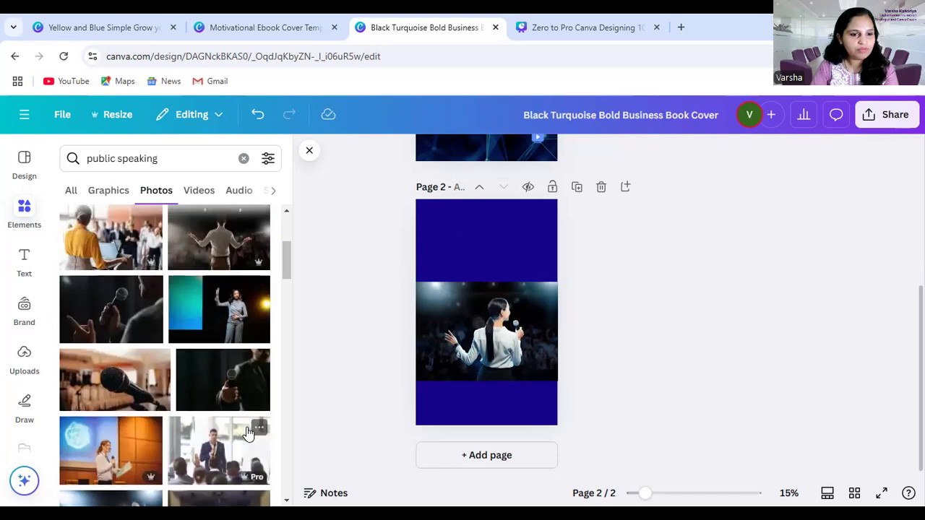
scroll(245, 468, "up", 4)
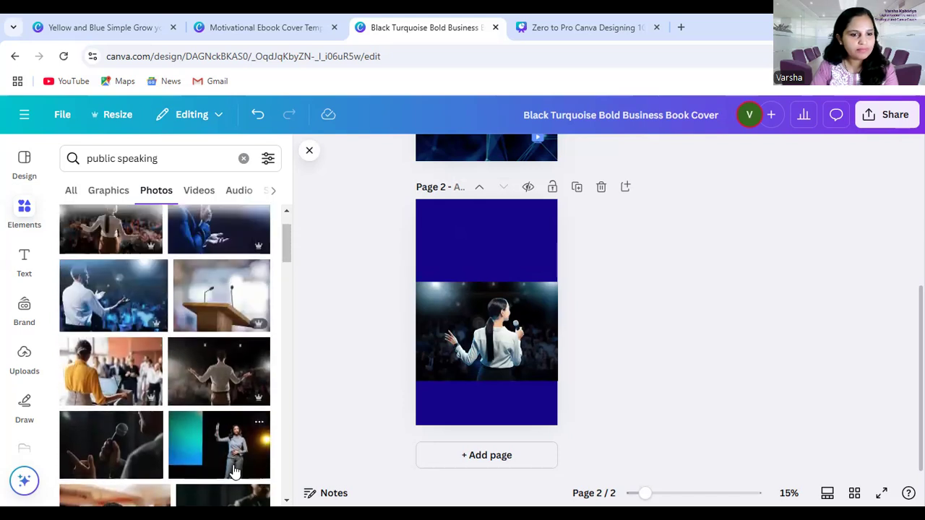
scroll(235, 470, "down", 2)
Replace page 2's photo with the man in a white shirt gesturing to an audience, sized to the full page width
left_click(456, 343)
key("Delete")
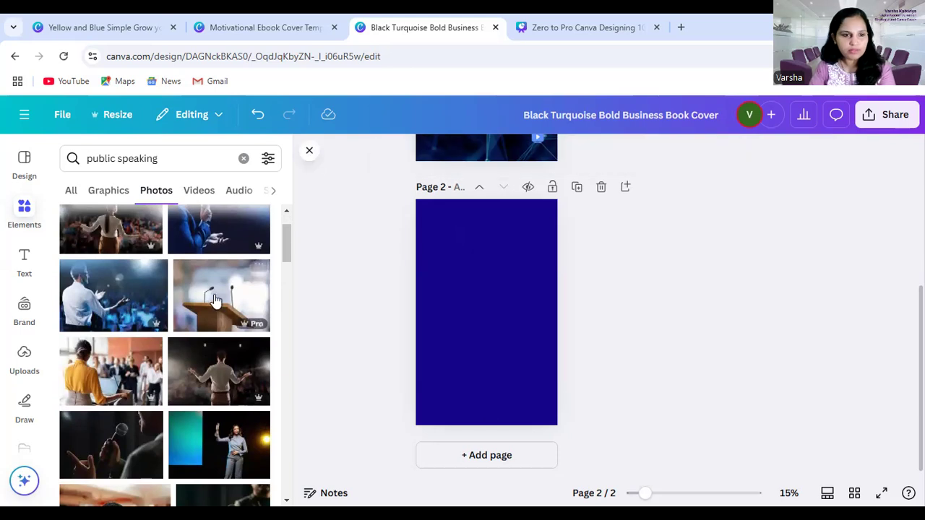
left_click(137, 303)
left_click_drag(480, 328, 466, 337)
mouse_move(529, 359)
left_mouse_down()
mouse_move(559, 367)
mouse_move(522, 350)
left_mouse_up()
left_click(634, 376)
left_click(679, 348)
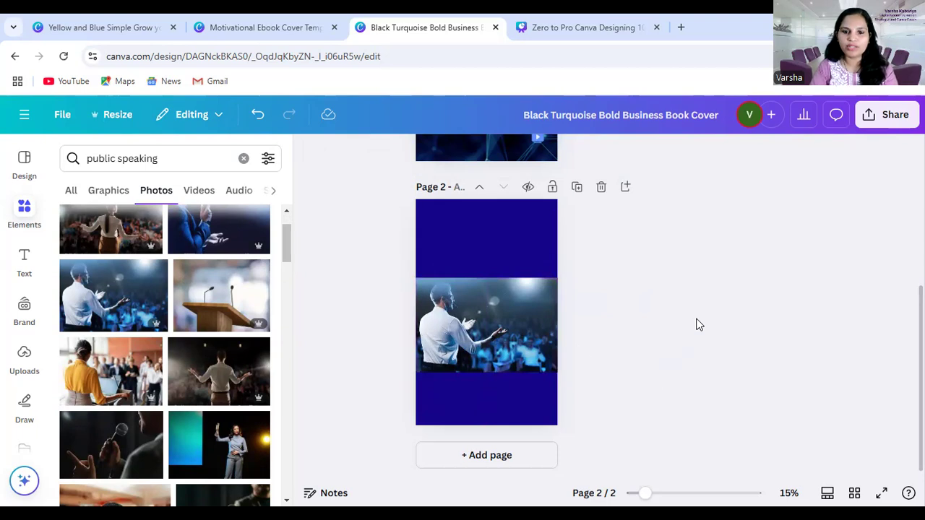
Trim the lower edge of the speaker photo and move the photo slightly down the page
left_click(542, 336)
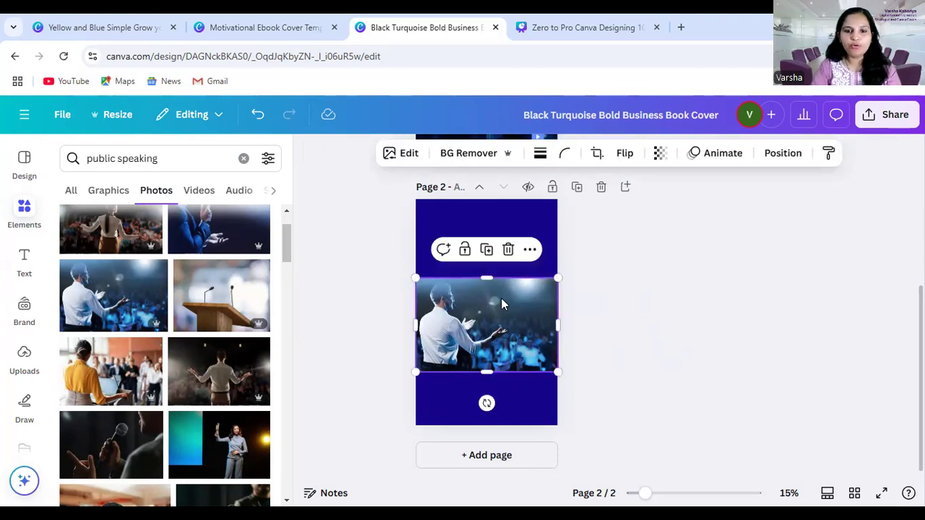
left_click_drag(487, 371, 487, 362)
left_click_drag(530, 328, 530, 333)
left_click(667, 307)
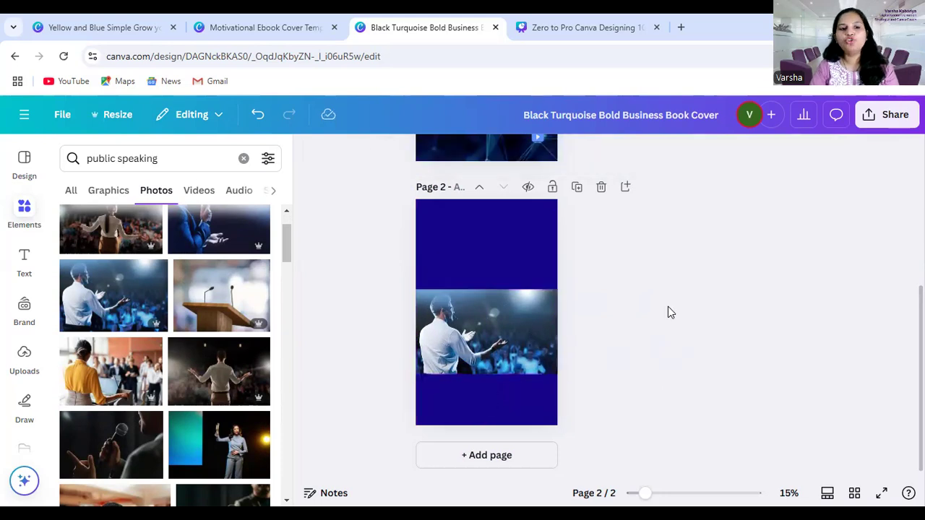
Add a heading reading "PUBLIC" in the blue area above the speaker photo
left_click(24, 260)
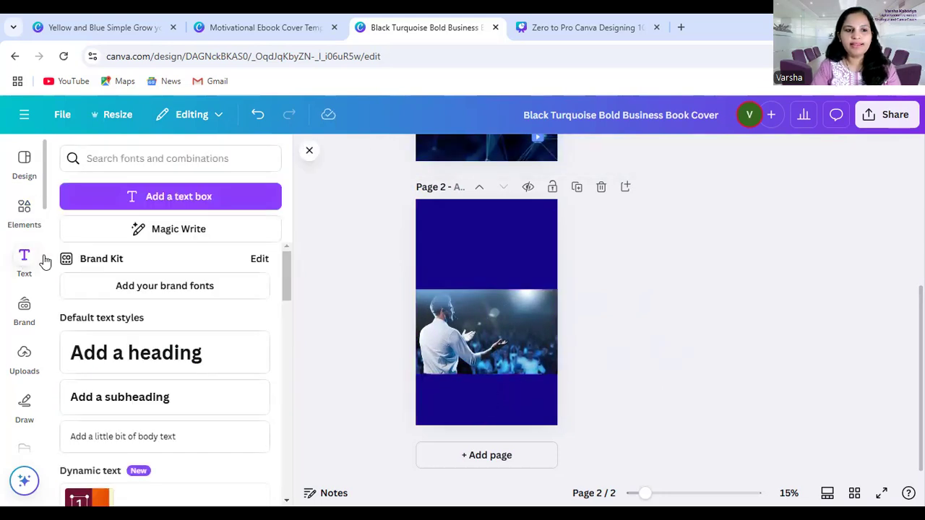
left_click(137, 359)
left_click_drag(473, 351, 499, 283)
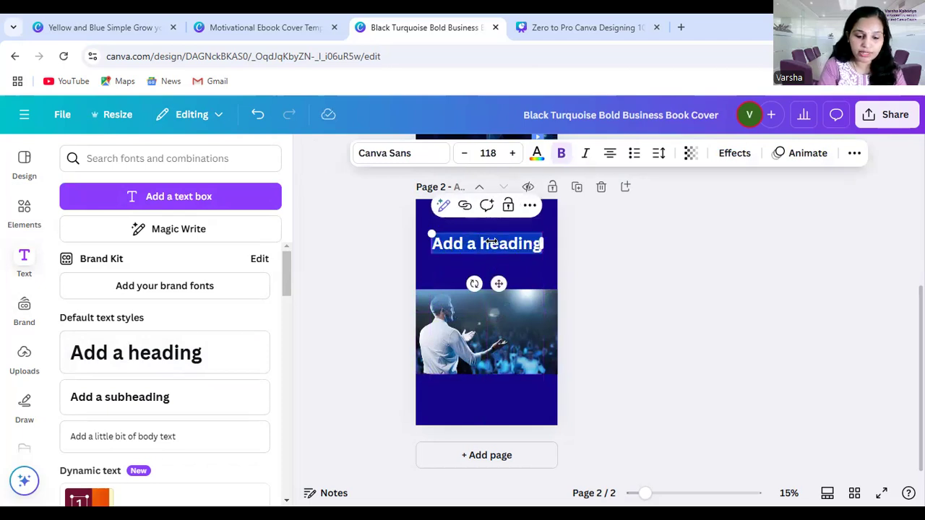
key("BackSpace")
type("PUBLIC")
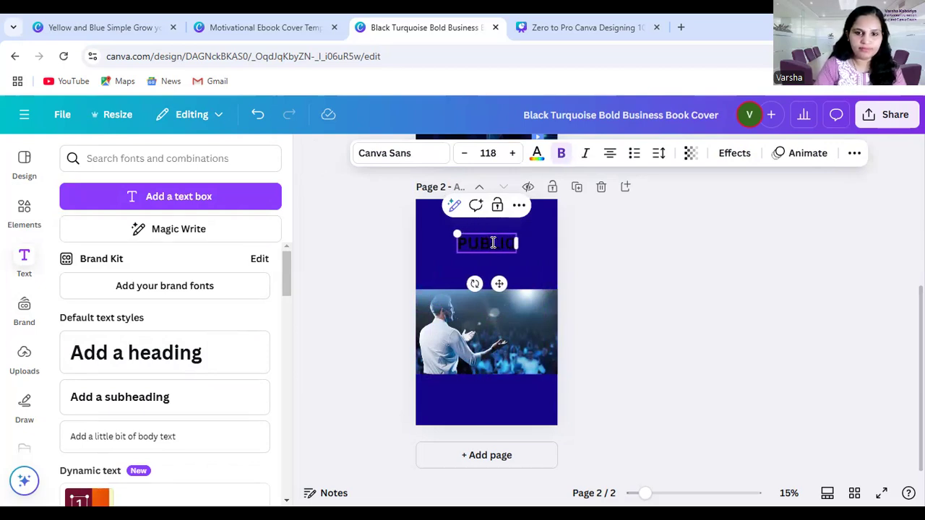
Move the "PUBLIC" heading slightly higher and recolour it with the light grey document colour
left_click(625, 238)
left_click_drag(500, 243, 499, 234)
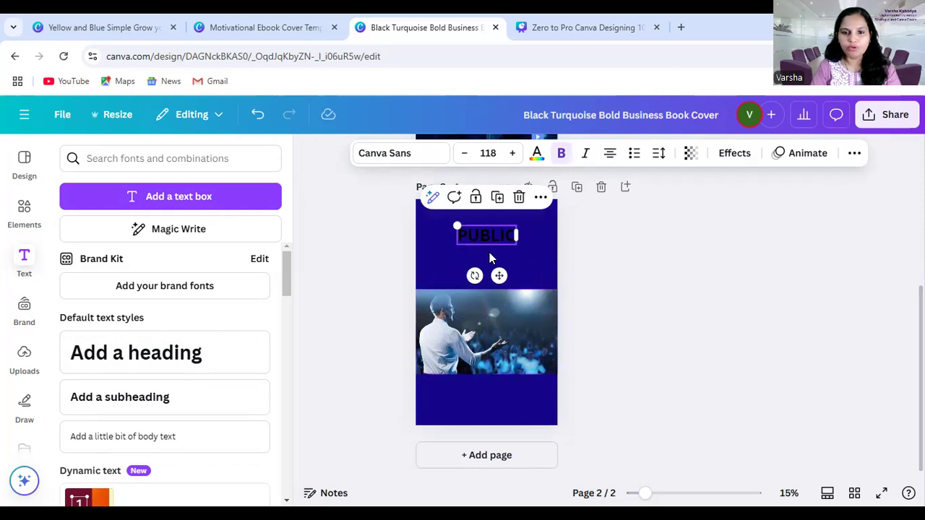
left_click(537, 155)
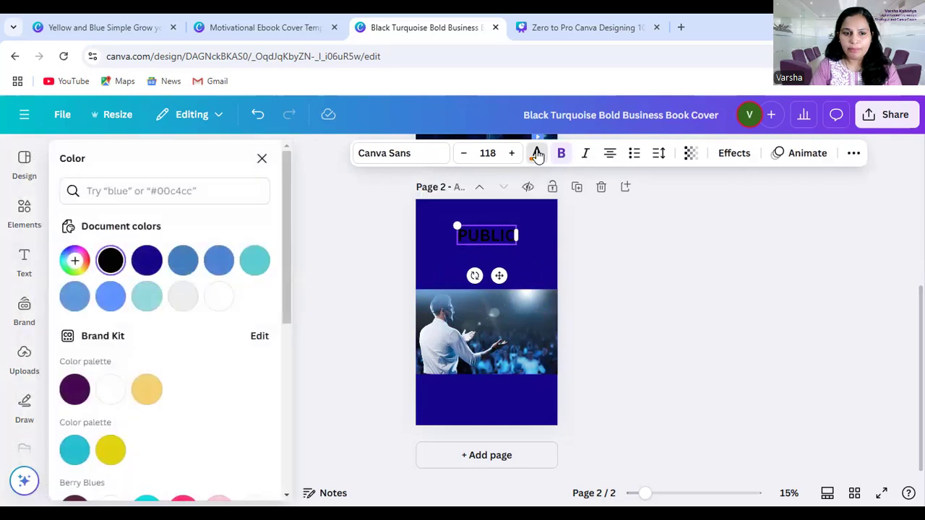
left_click(183, 298)
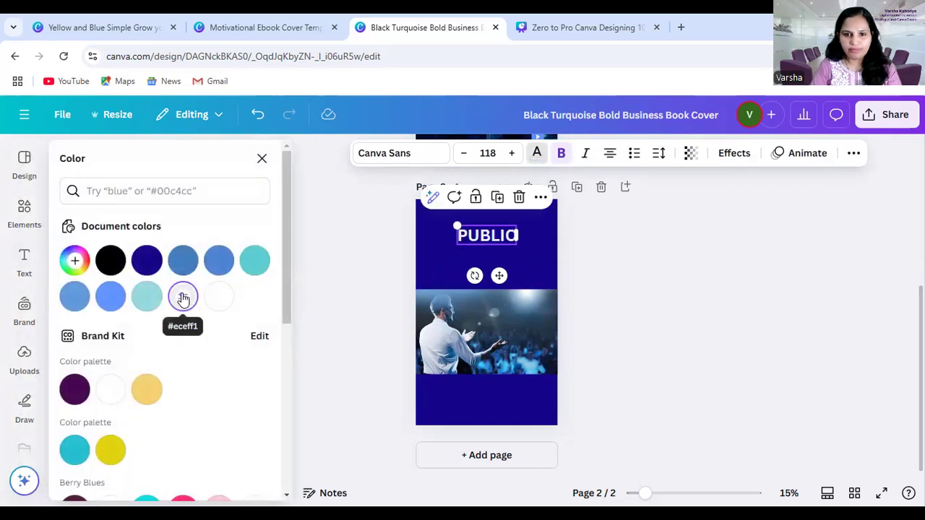
Change the "PUBLIC" heading's font to Bebas Neue Cyrillic and enlarge it to size 179
left_click(403, 154)
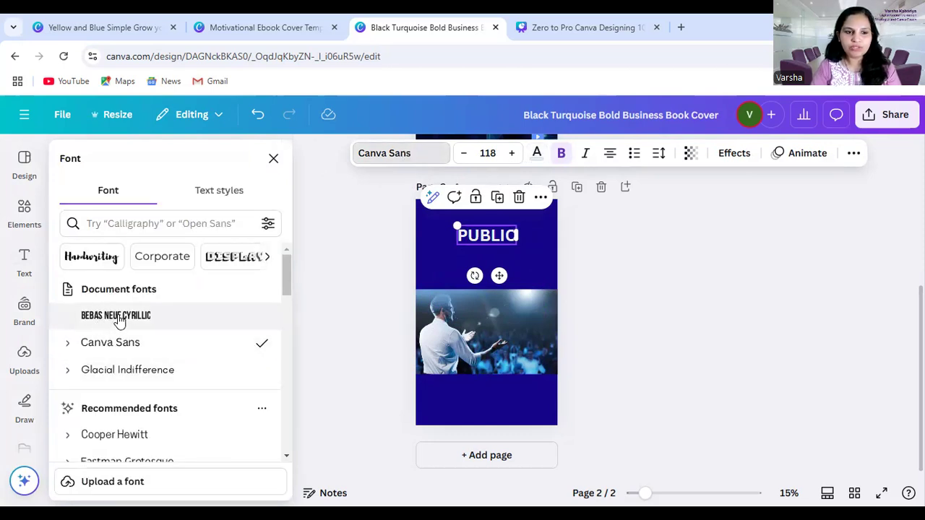
left_click(116, 322)
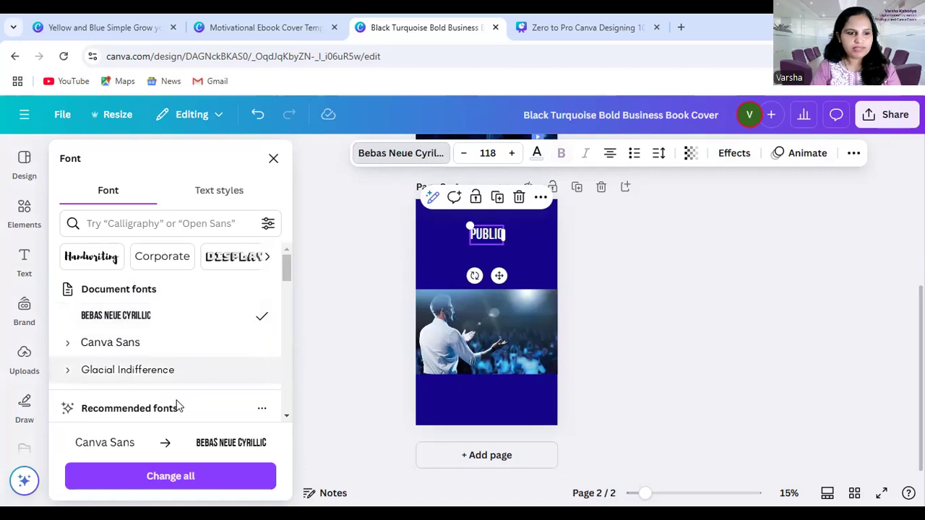
scroll(180, 378, "down", 2)
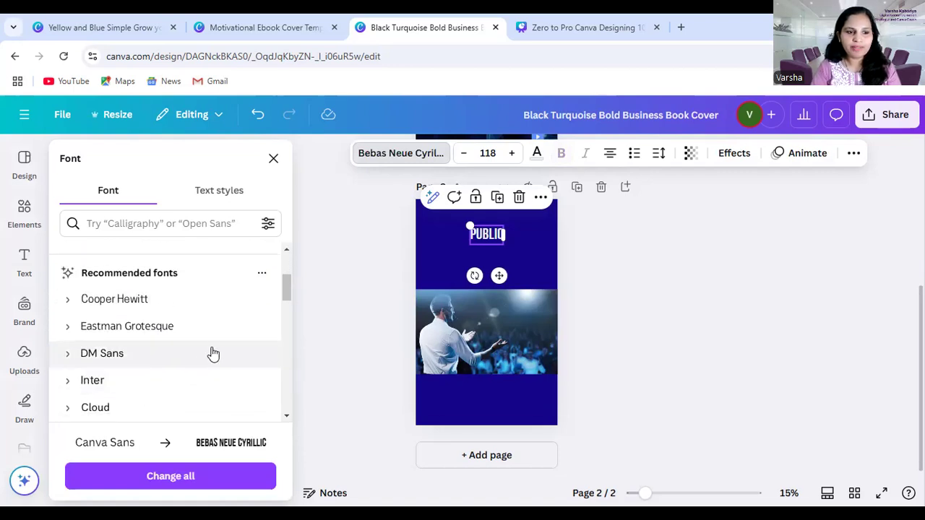
left_click_drag(470, 226, 449, 215)
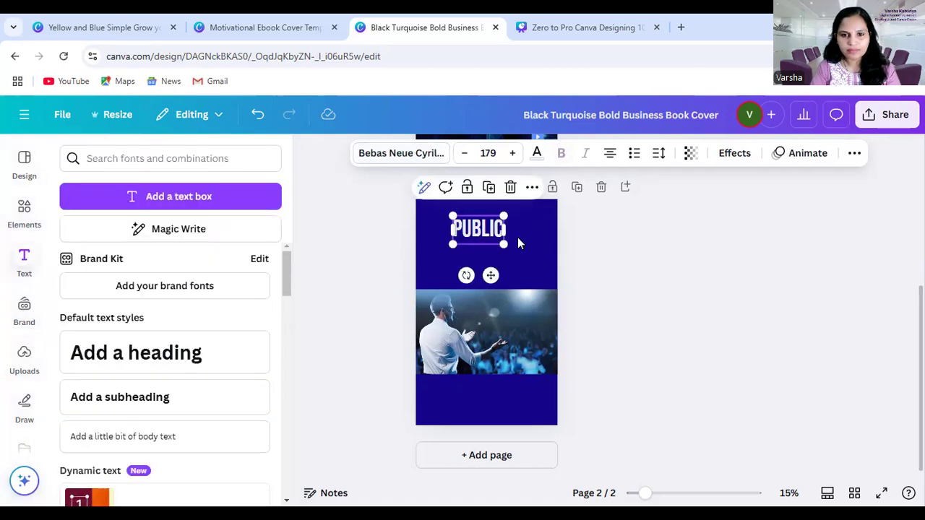
left_click(584, 247)
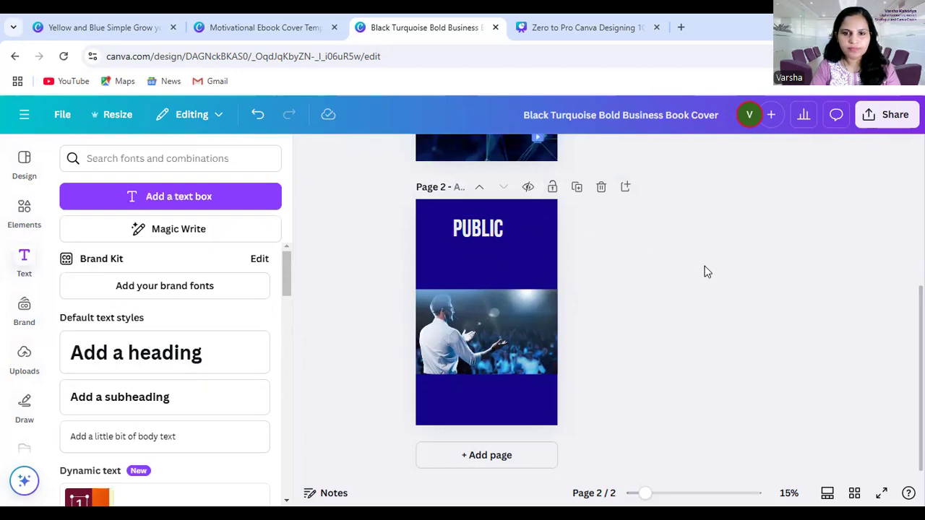
Move the "PUBLIC" heading slightly down and toward the page centre, and place a duplicate of it directly beneath
left_click(500, 230)
left_click_drag(500, 229, 504, 233)
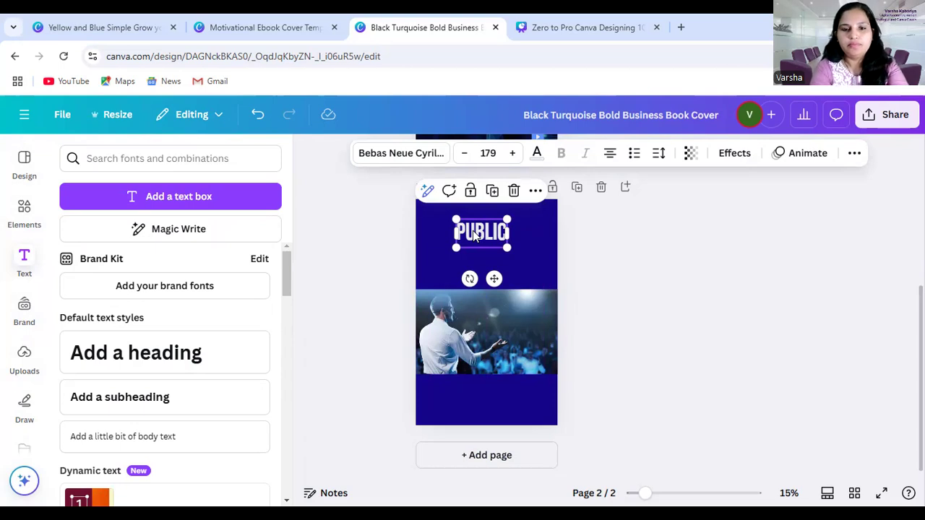
left_click(667, 213)
left_click(494, 236)
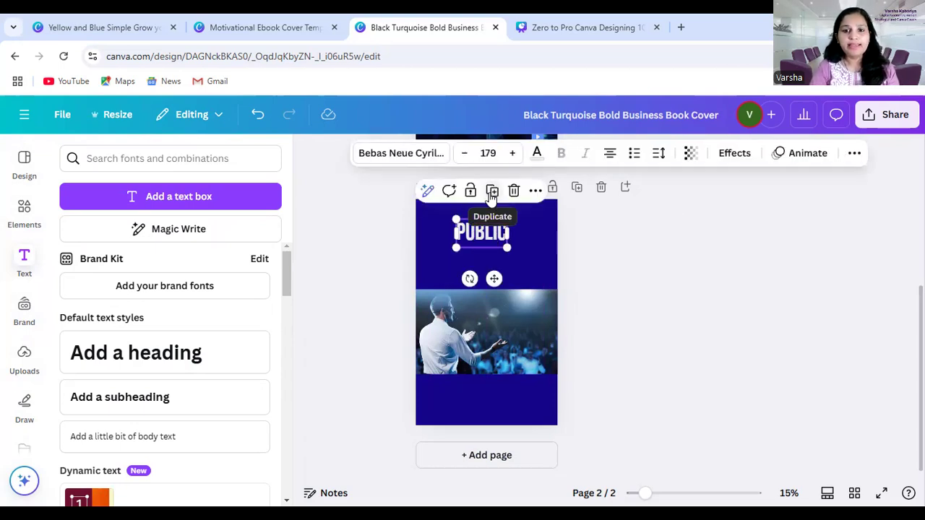
left_click(491, 191)
left_click_drag(484, 243, 486, 260)
double_click(496, 231)
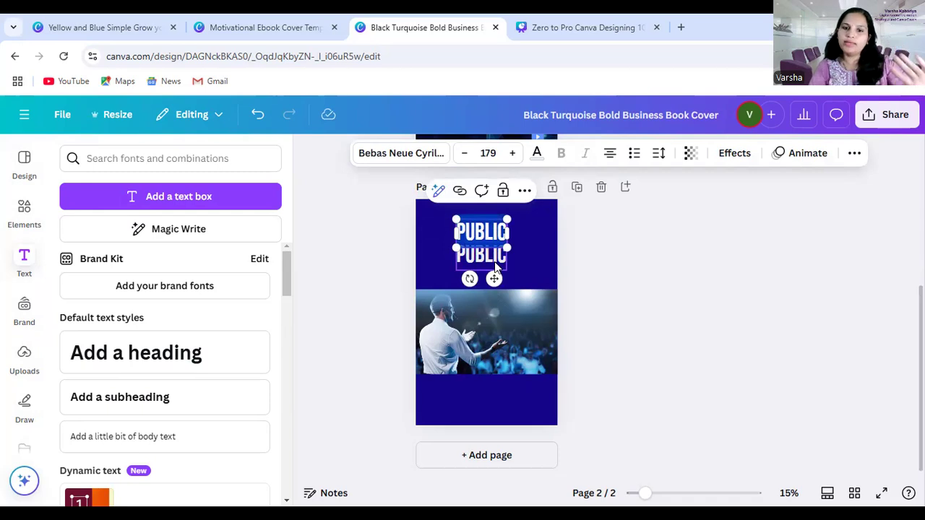
left_click(525, 233)
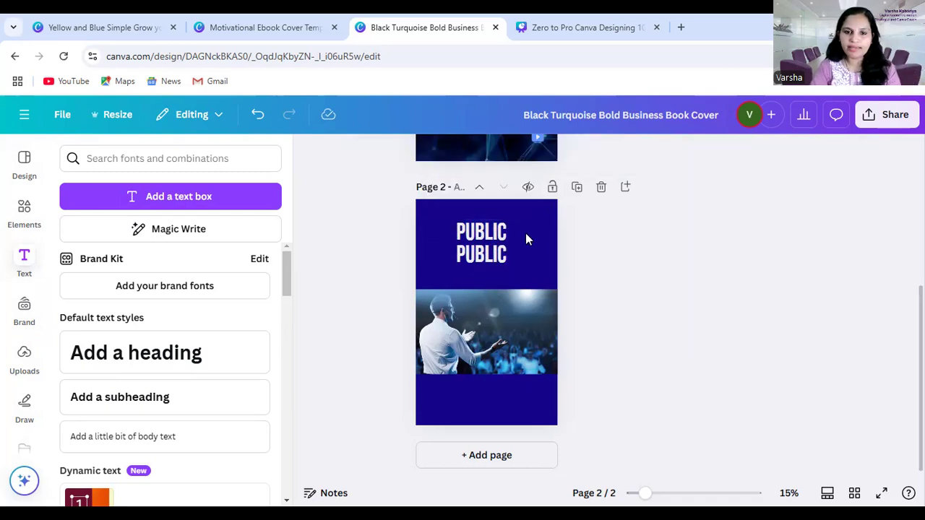
Replace the text of the lower "PUBLIC" copy with "SPEAKING"
left_click(488, 259)
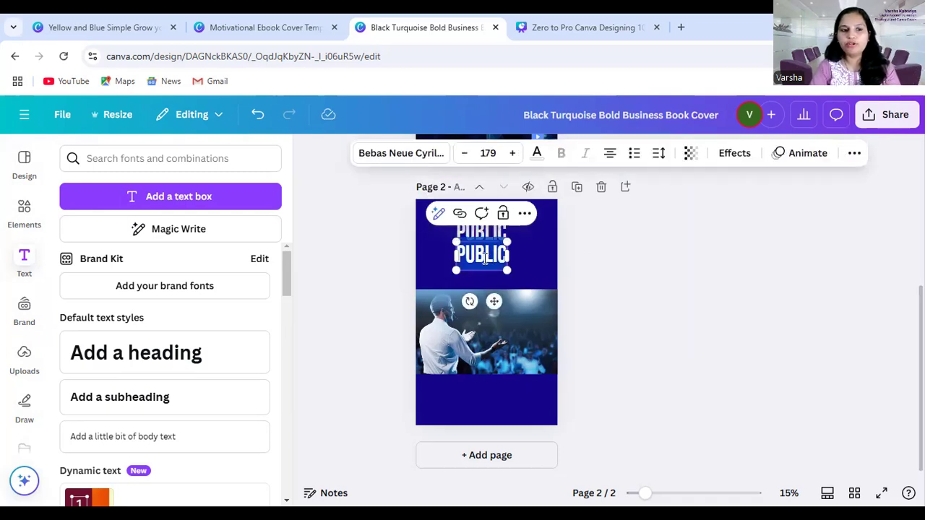
type("SP")
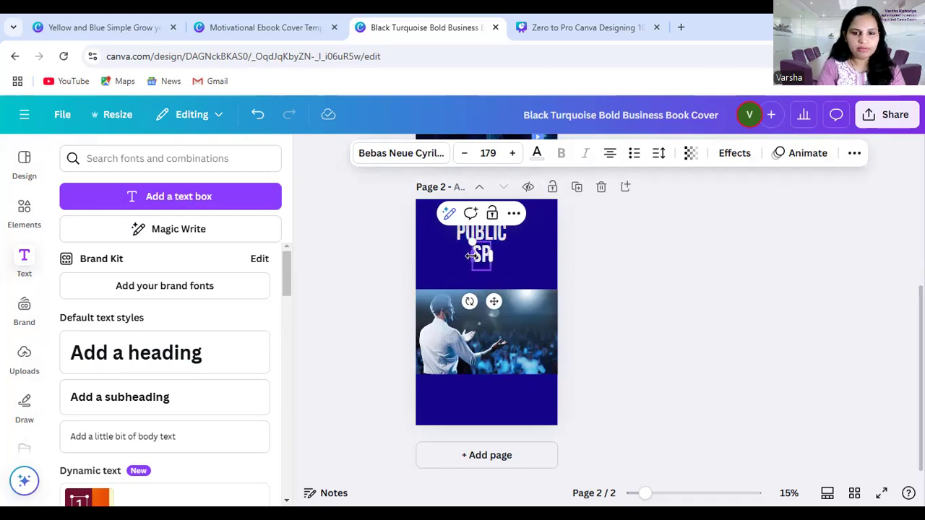
type("EAKING")
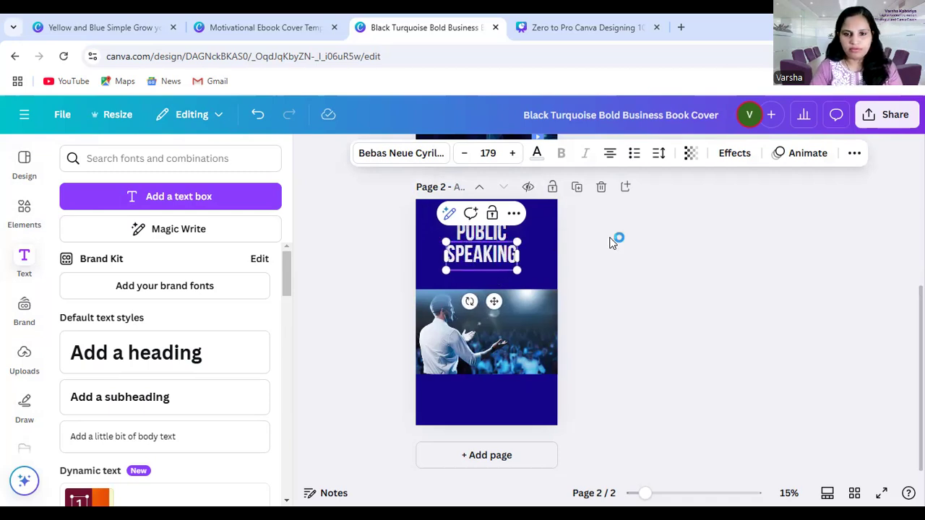
left_click(616, 275)
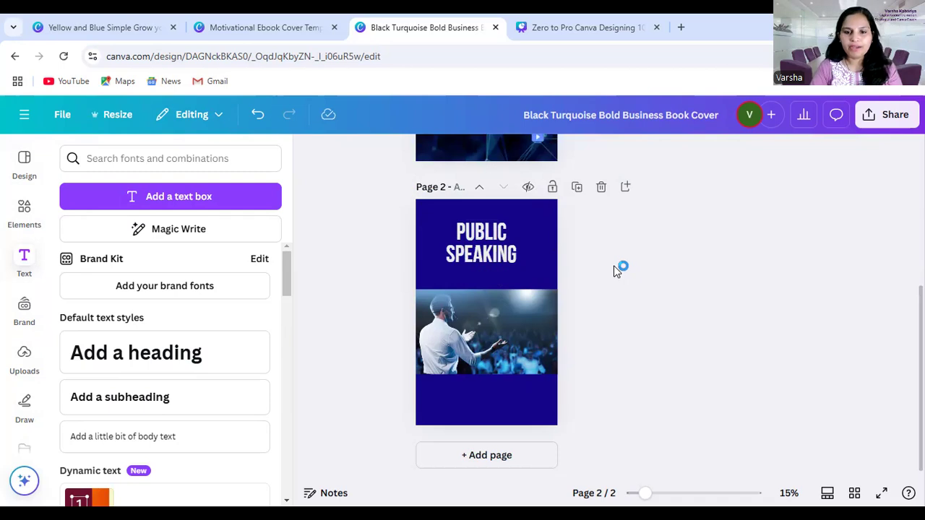
Nudge the "PUBLIC" and "SPEAKING" lines slightly up and centre "SPEAKING" horizontally on the page
left_click(496, 233)
left_click(633, 213)
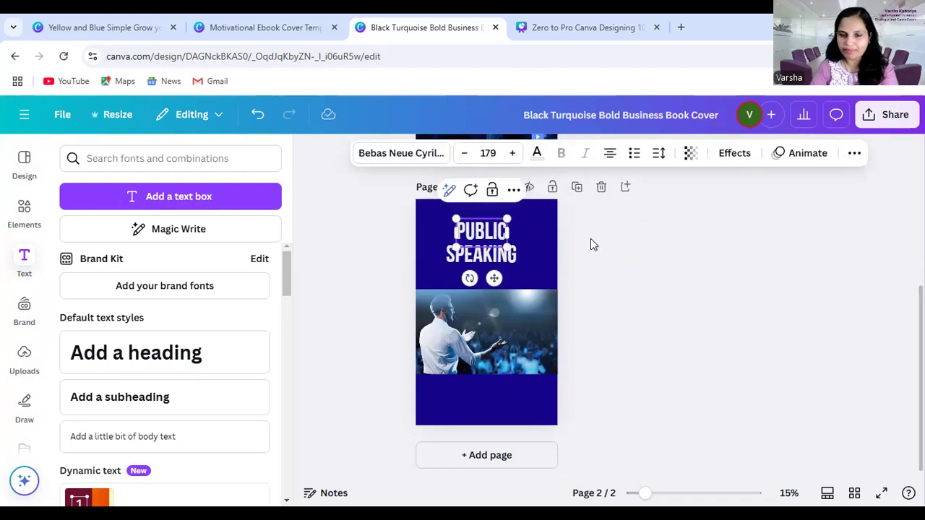
left_click(489, 230)
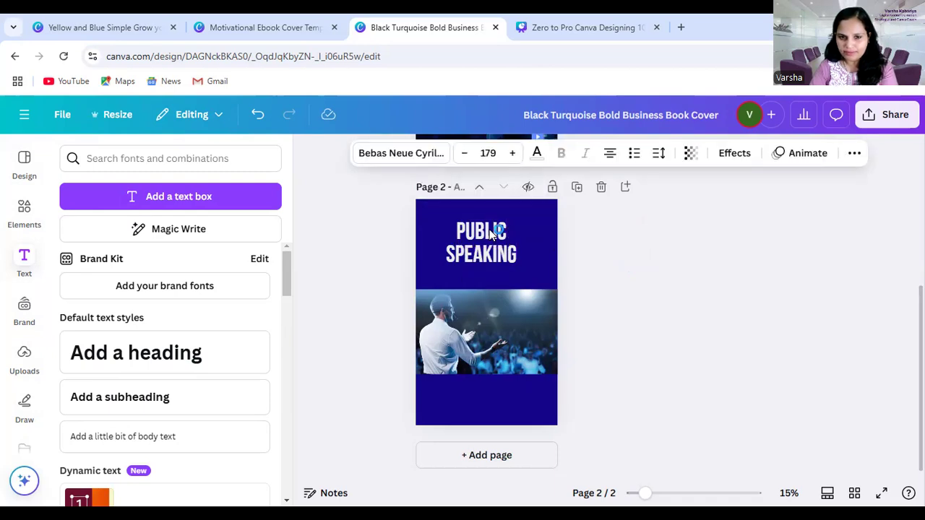
left_click(494, 257)
key("Up")
key("Up")
key("Up")
key("Up")
key("Up")
key("Up")
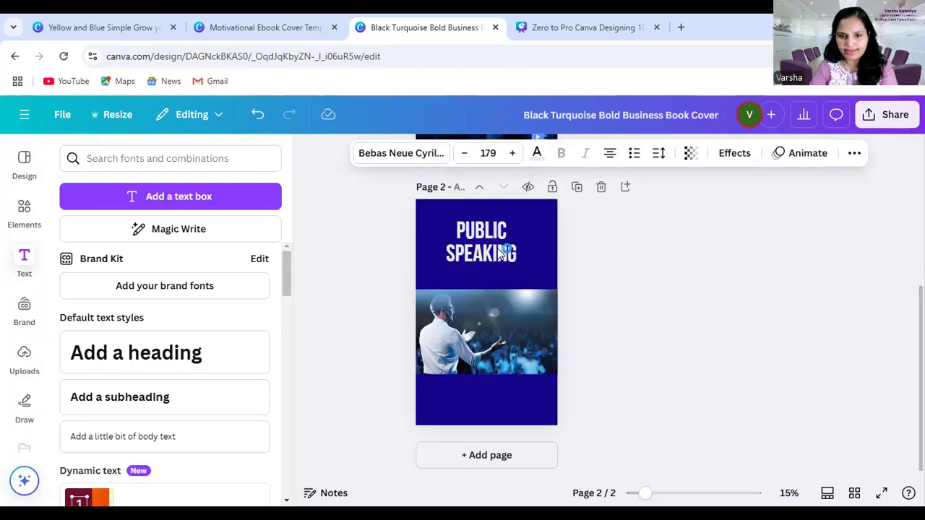
left_click(595, 248)
left_click_drag(499, 252, 504, 251)
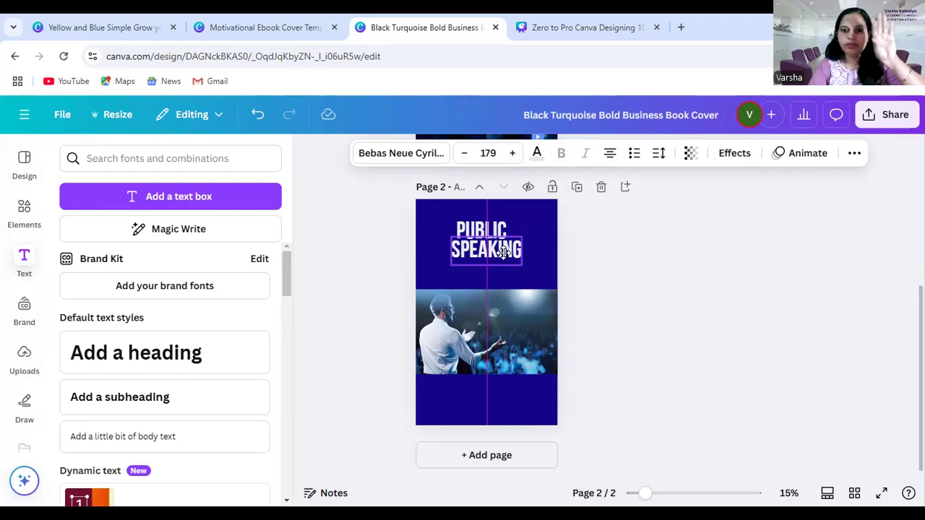
Place a duplicate of the "SPEAKING" line just above the speaker photo and change its text to "MASTERY"
left_click_drag(504, 251, 494, 276)
double_click(503, 275)
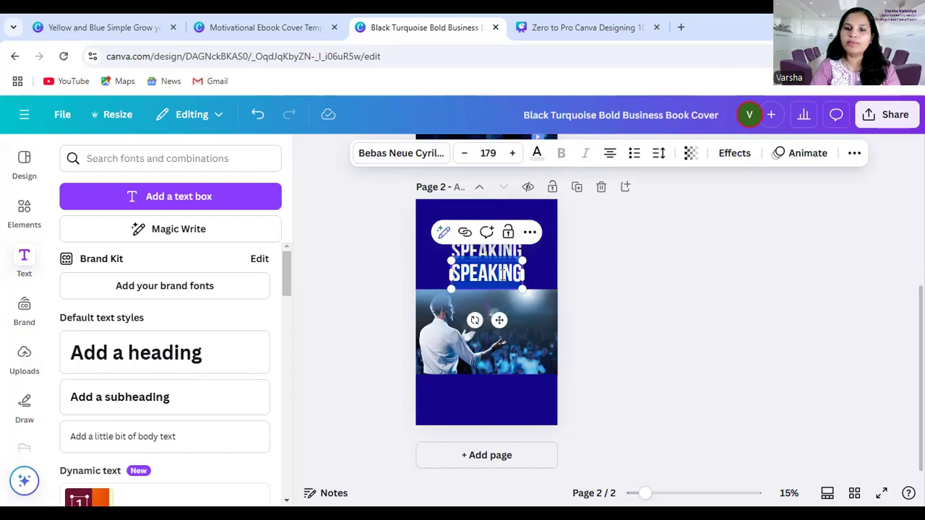
type("MASTERY")
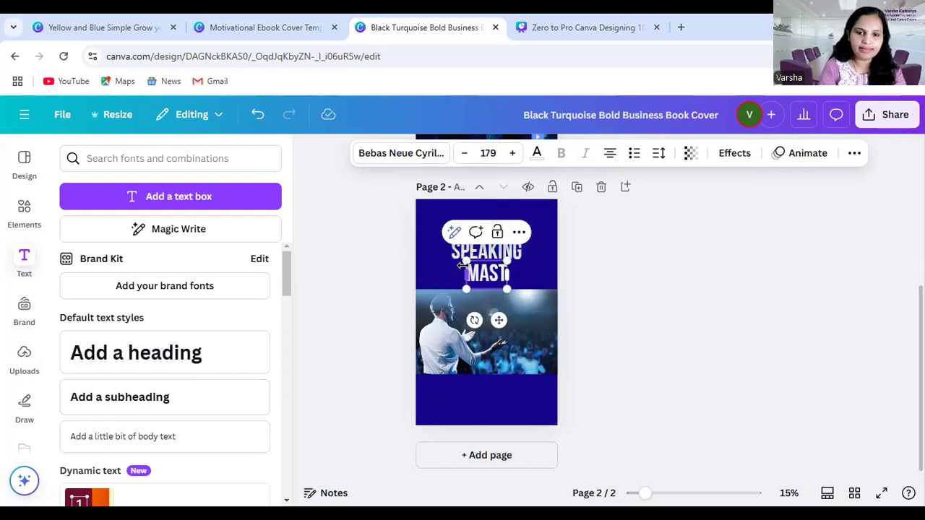
left_click(666, 284)
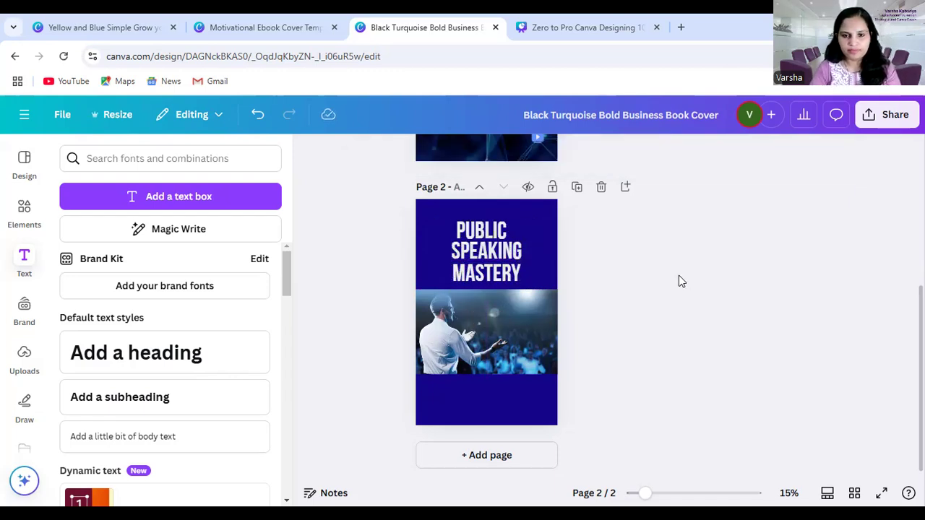
Centre "PUBLIC" horizontally and move the three title lines slightly higher, leaving a gap between "MASTERY" and the photo
left_click(498, 232)
left_click_drag(497, 232, 498, 249)
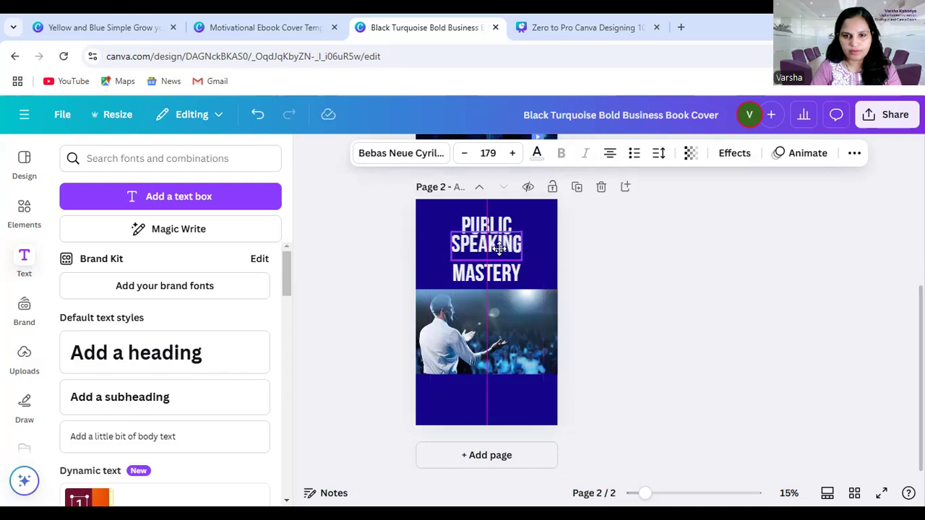
left_click_drag(499, 248, 494, 270)
left_click(672, 261)
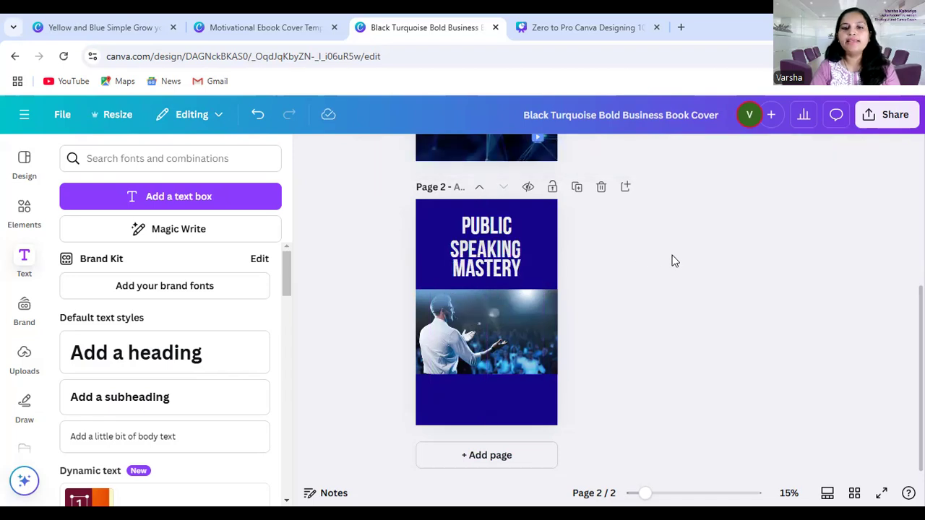
Nudge "SPEAKING" upward so it sits evenly spaced between "PUBLIC" and "MASTERY"
left_click(526, 248)
key("Up")
key("Up")
key("Up")
key("Up")
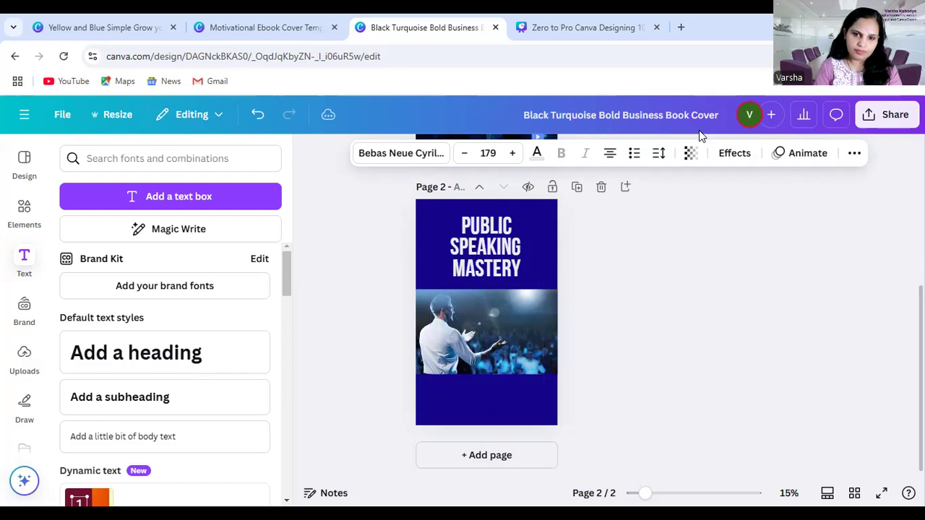
left_click(635, 260)
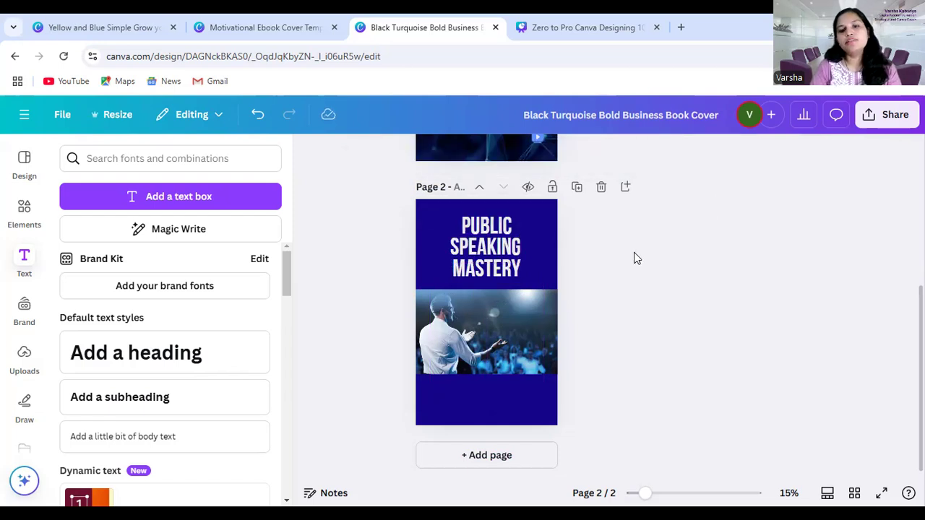
Recolour the word "SPEAKING" with the yellow from the Brand Kit's turquoise and yellow palette
left_click(489, 250)
double_click(486, 247)
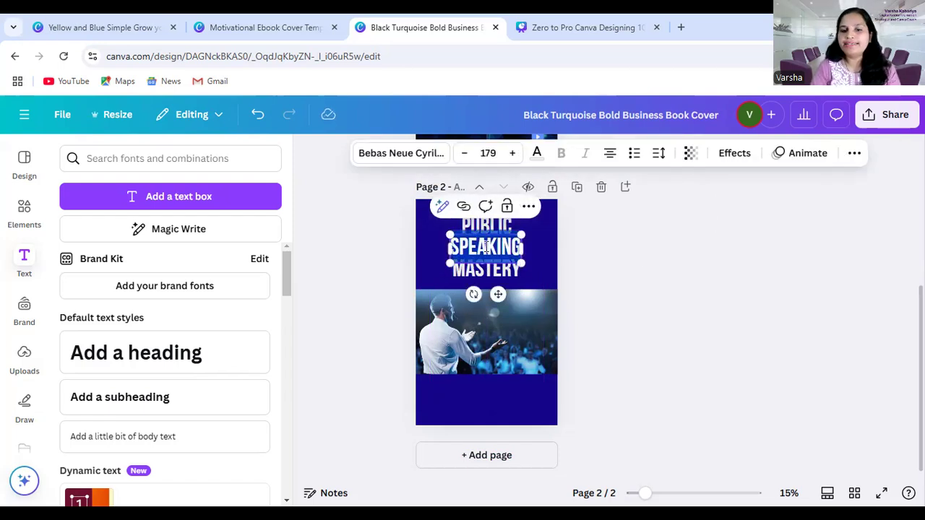
left_click(630, 228)
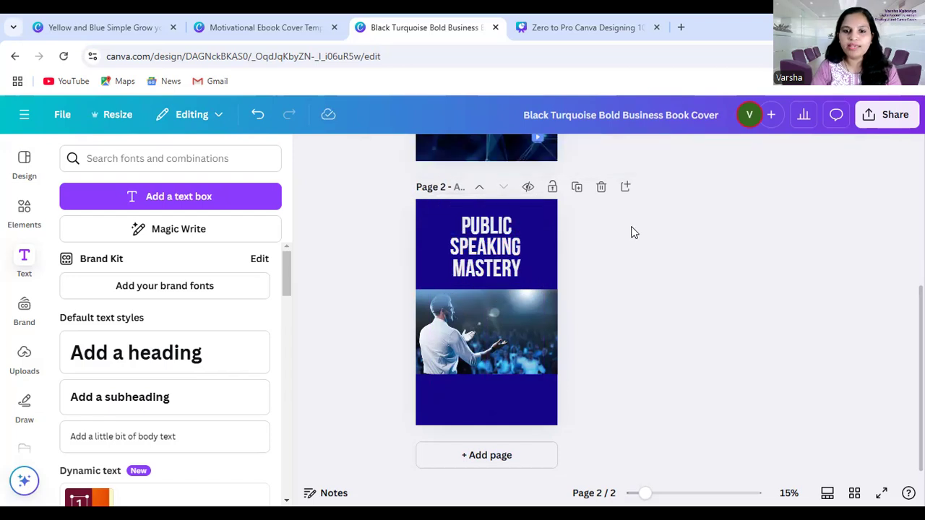
left_click(474, 247)
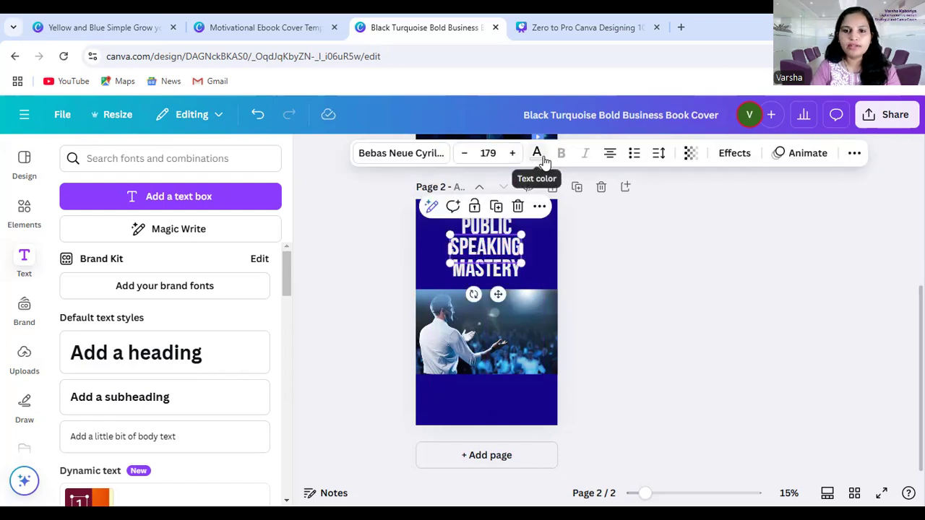
left_click(667, 280)
left_click(489, 249)
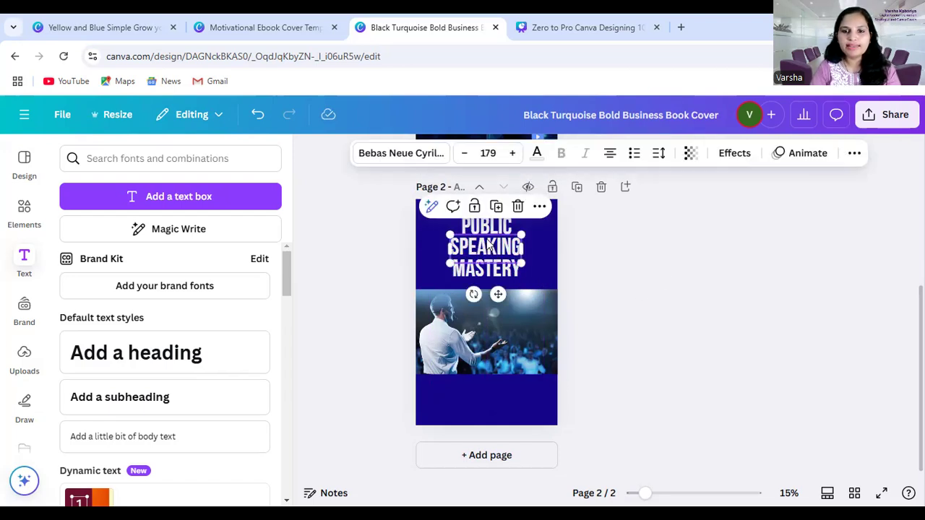
left_click(535, 154)
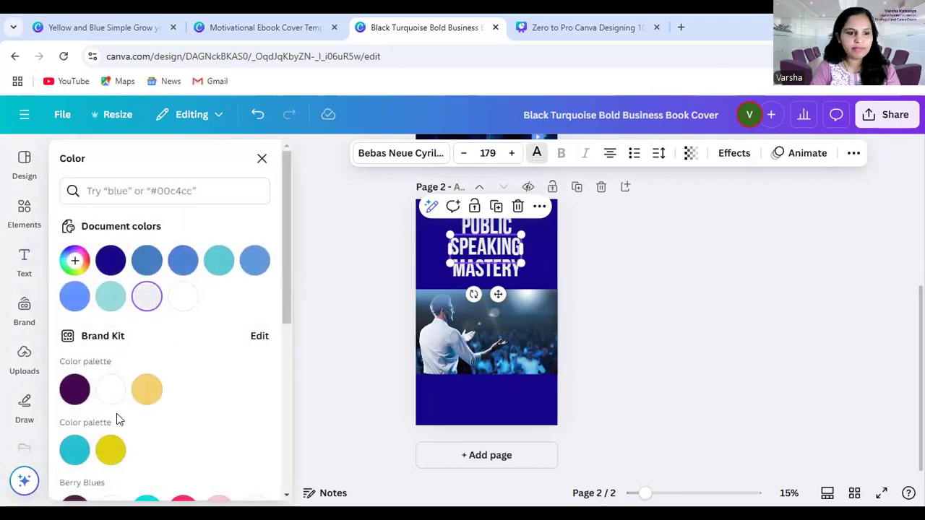
scroll(124, 362, "down", 1)
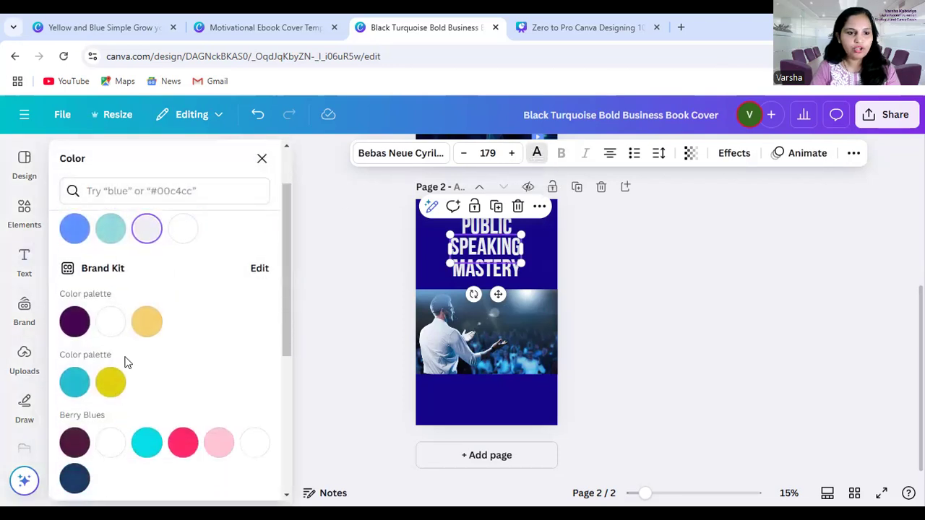
left_click(103, 388)
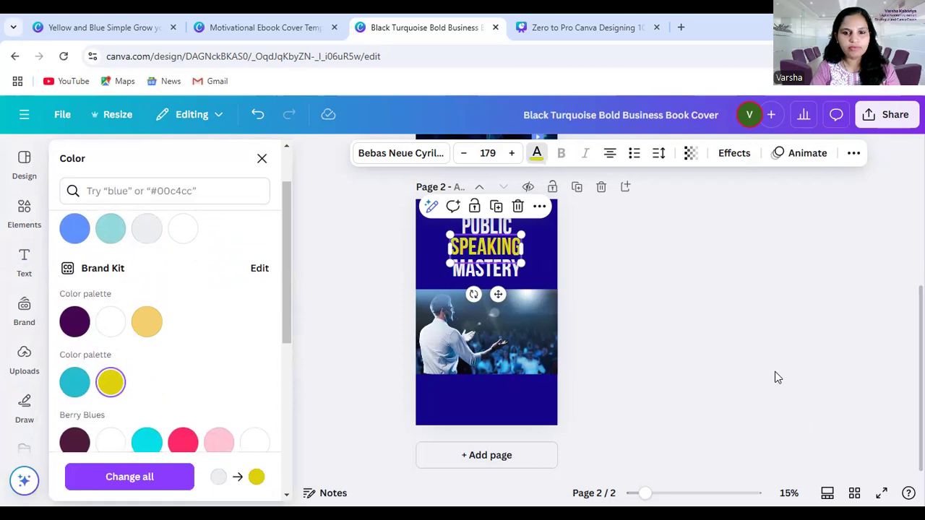
left_click(651, 354)
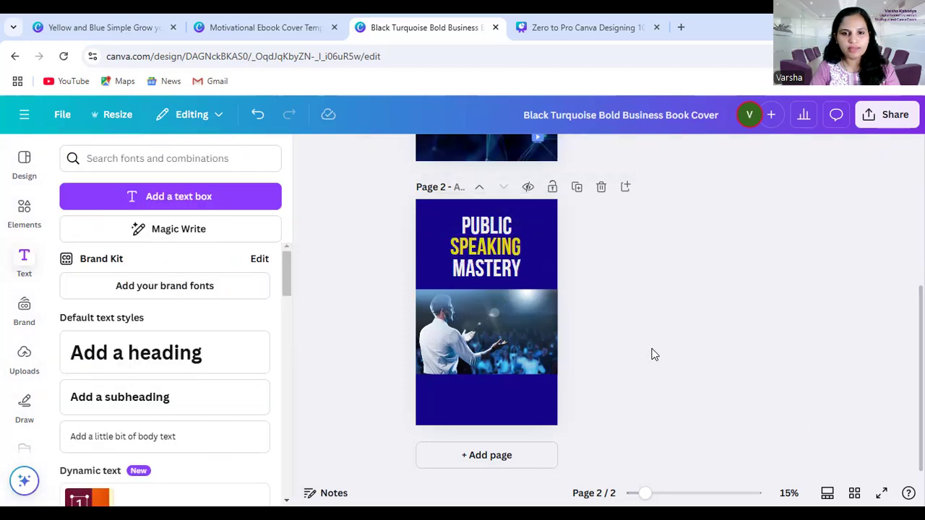
Shift "PUBLIC" slightly left to line up over "SPEAKING" and check the alignment of "MASTERY" below
left_click(487, 225)
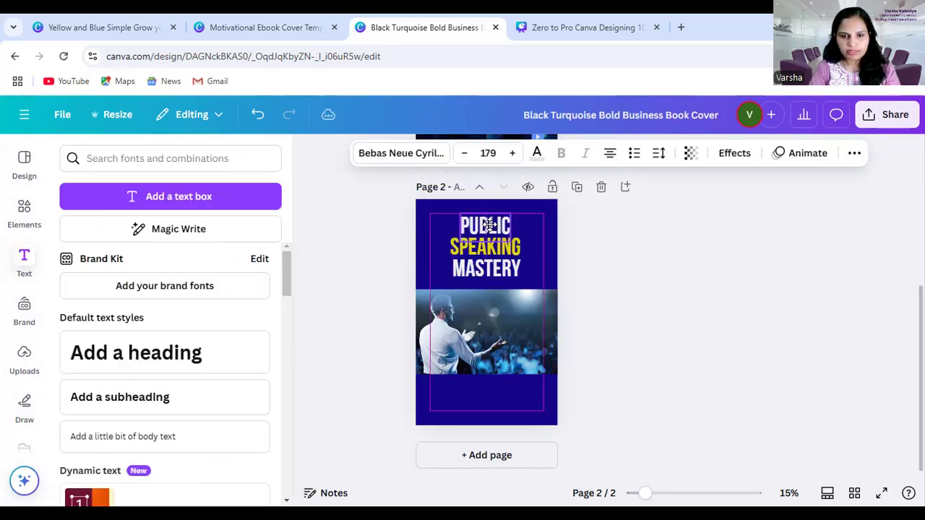
left_click_drag(489, 273, 488, 267)
left_click(640, 283)
left_click(454, 258)
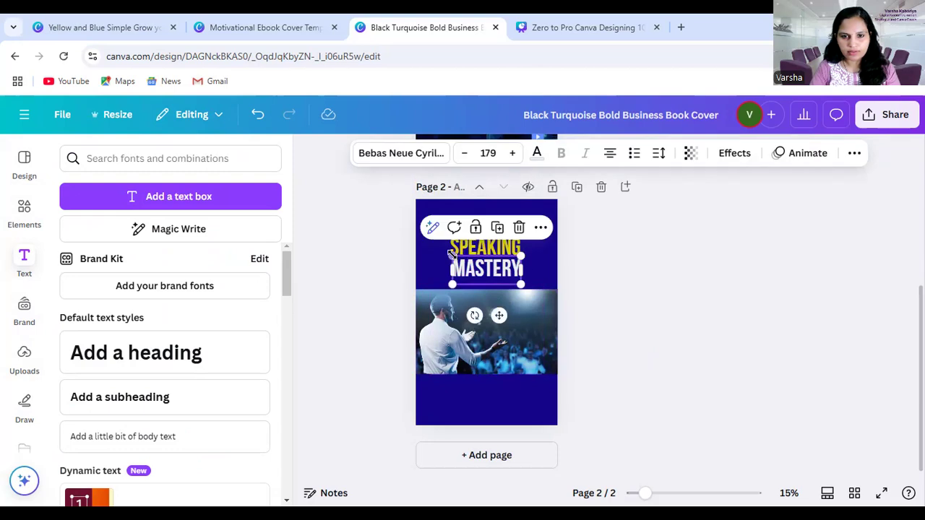
left_click(712, 286)
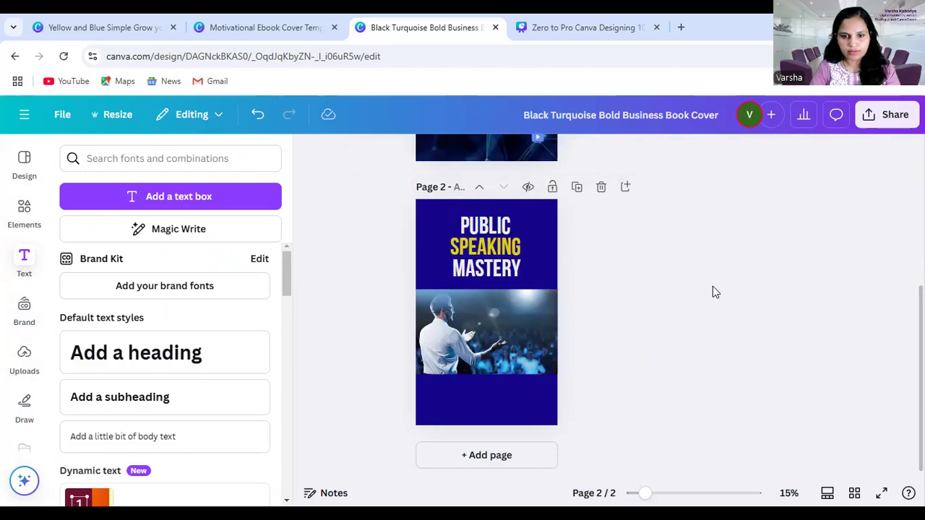
Show the rulers and guides, and place vertical guides along the left and right edges of "SPEAKING"
left_click(472, 225)
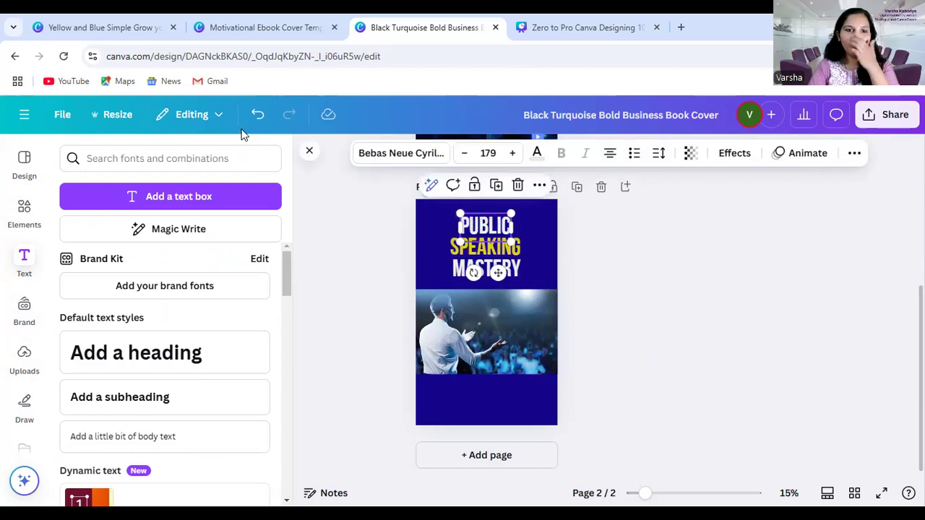
left_click(309, 152)
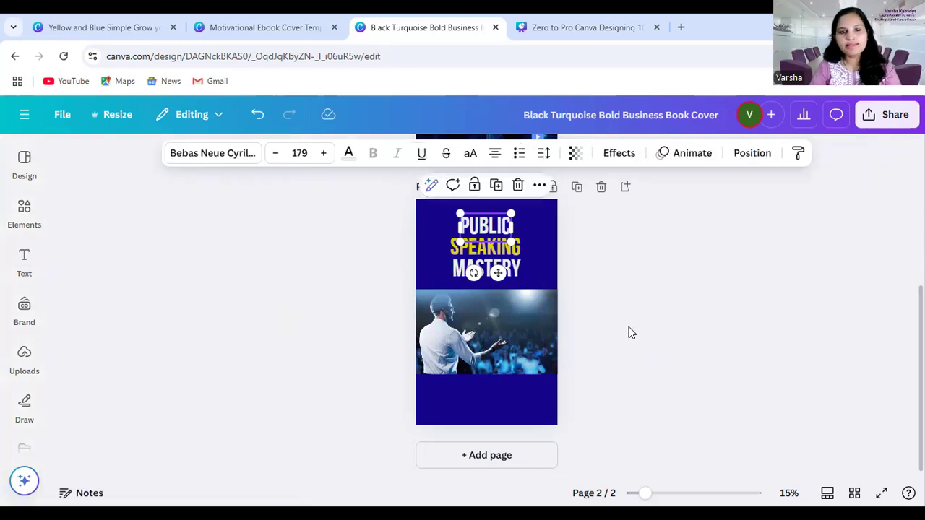
left_click(626, 279)
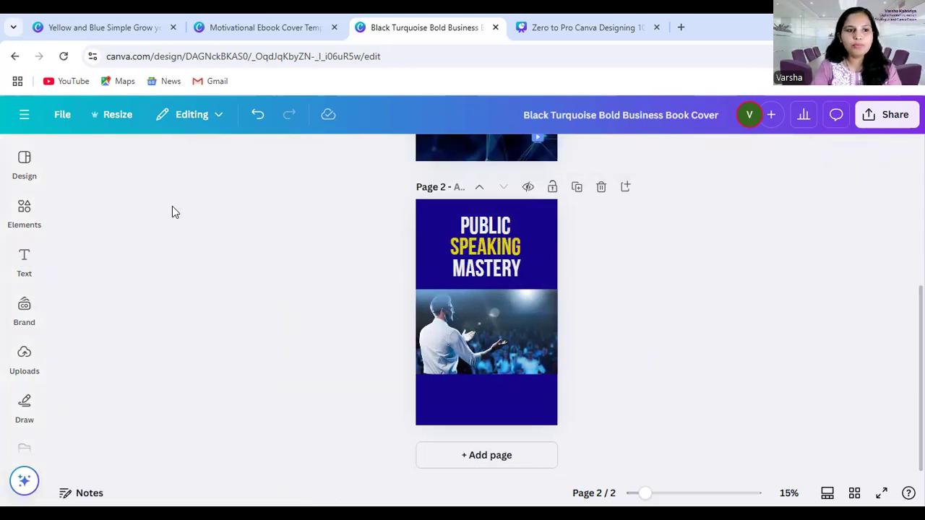
left_click(63, 114)
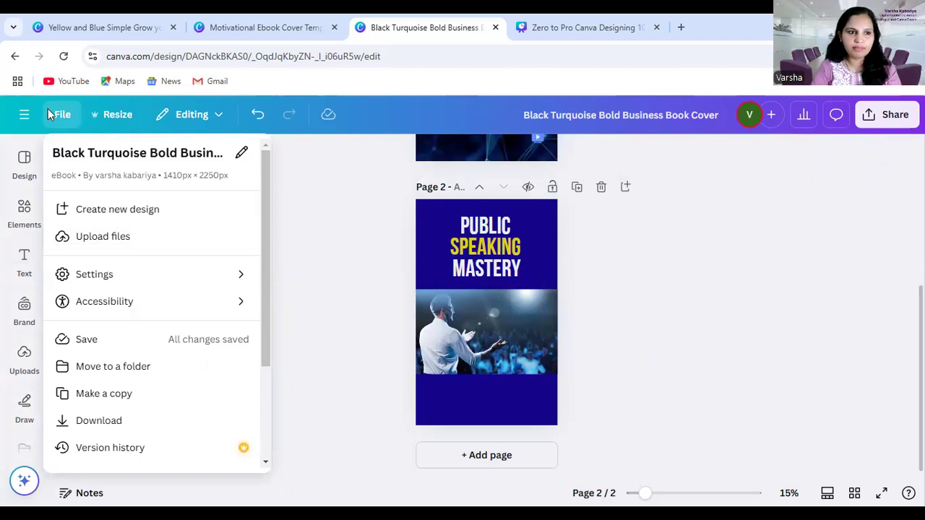
left_click(26, 116)
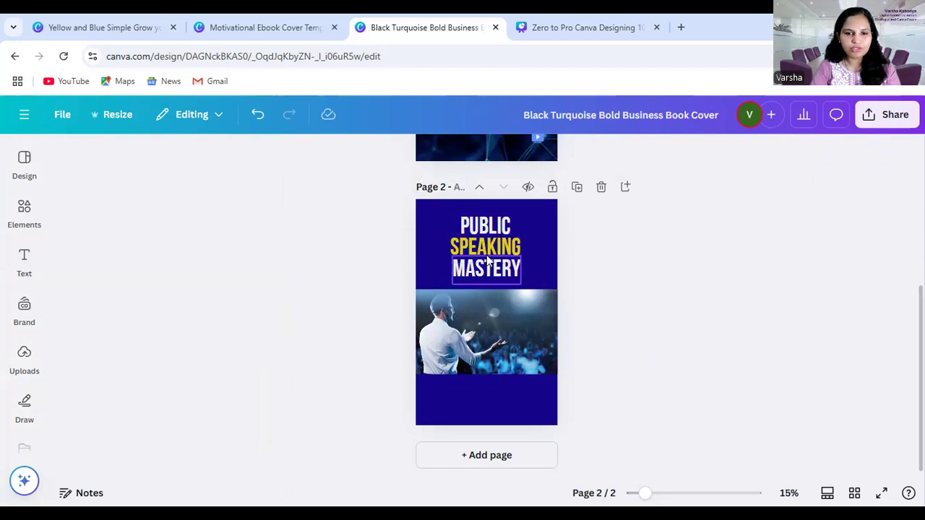
left_click(63, 116)
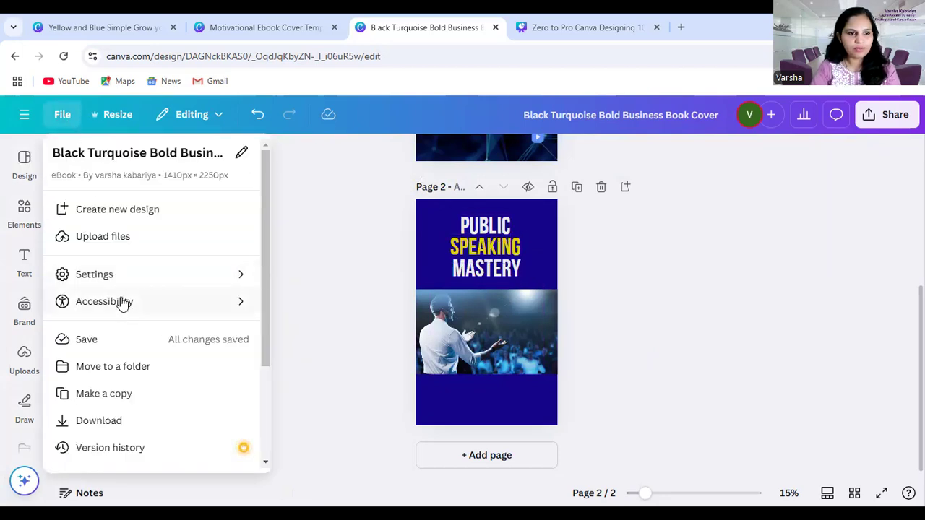
mouse_move(118, 274)
left_click(336, 275)
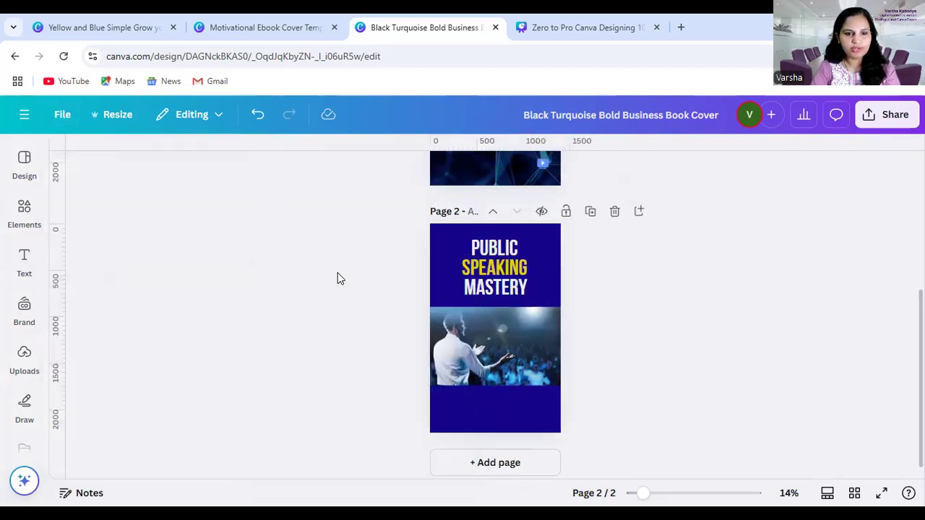
left_click_drag(64, 311, 460, 291)
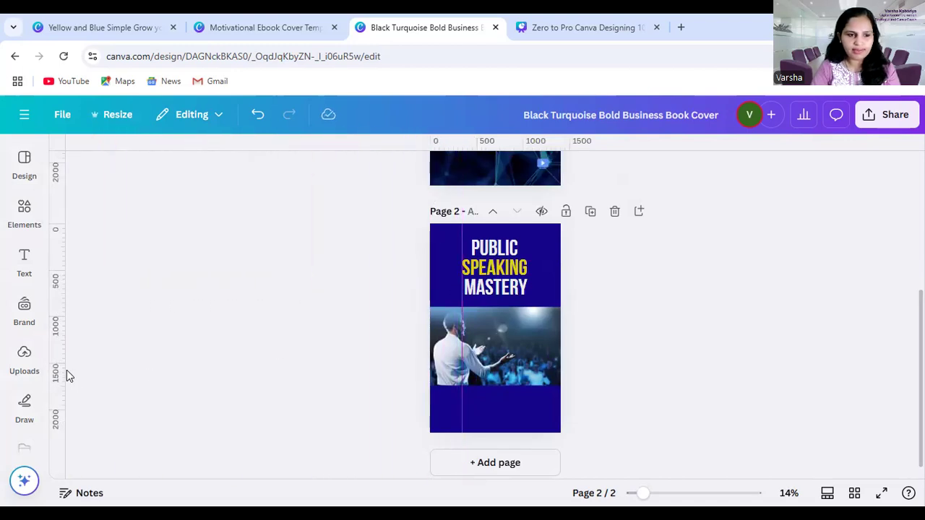
left_click_drag(64, 370, 527, 296)
Enlarge "PUBLIC" to about font size 251 so it spans the full width between the two guides
left_click(497, 250)
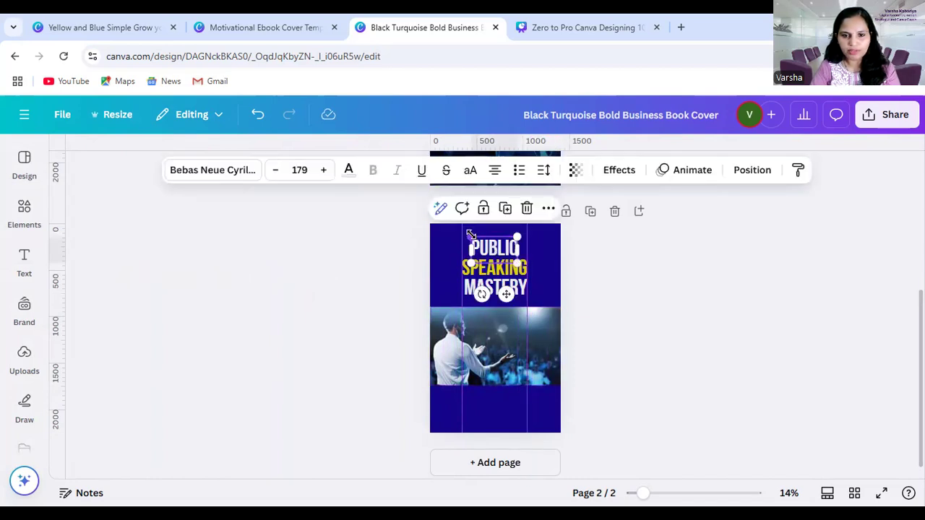
left_click_drag(471, 235, 453, 231)
left_click_drag(508, 246, 517, 247)
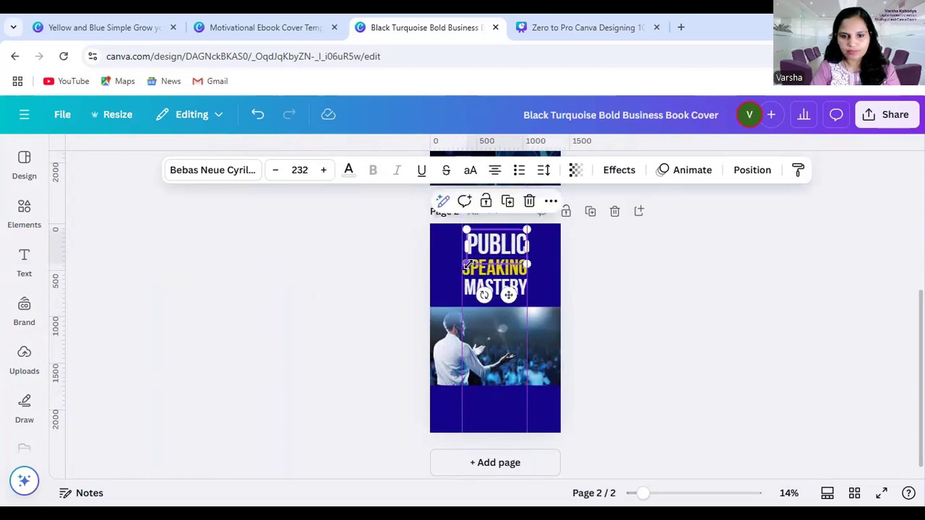
left_click(607, 294)
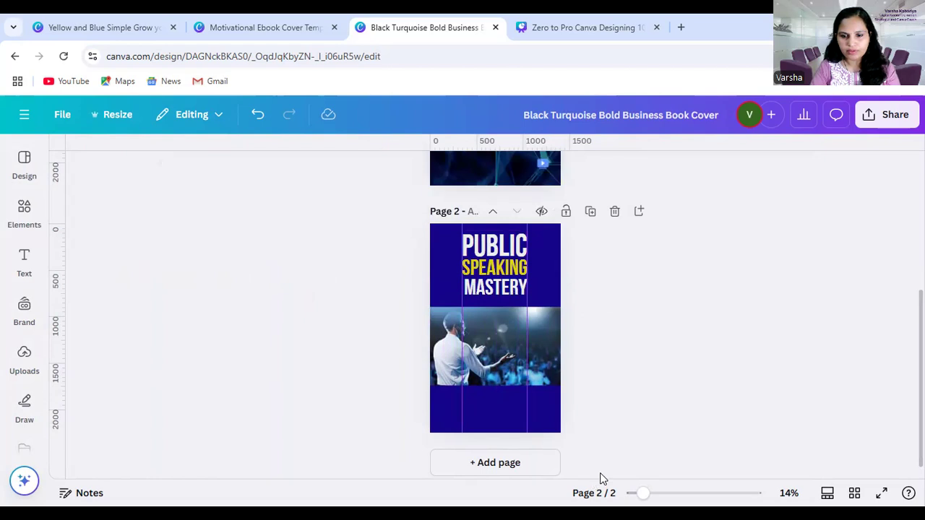
Enlarge "MASTERY" to about font size 185 so its left edge reaches the left guide
left_click_drag(643, 493, 667, 493)
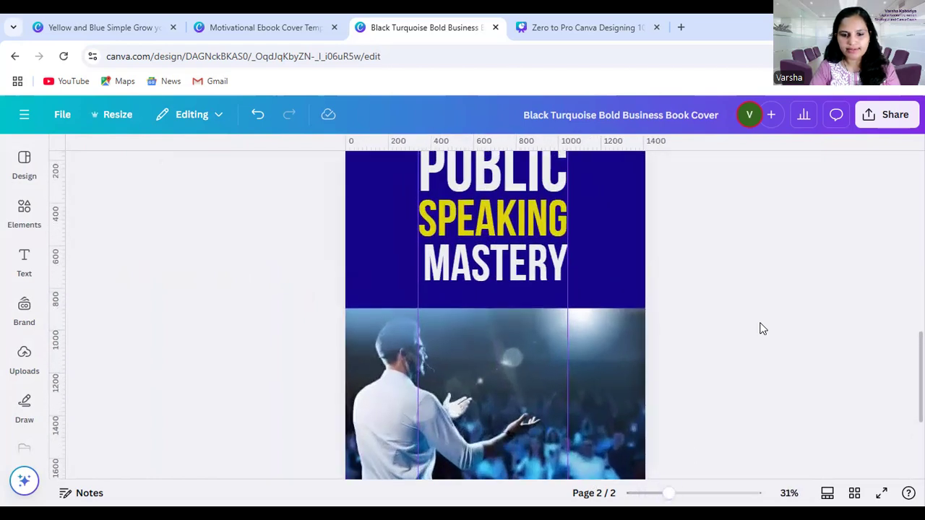
scroll(759, 327, "up", 1)
scroll(650, 340, "up", 1)
scroll(632, 347, "down", 1)
left_click(480, 334)
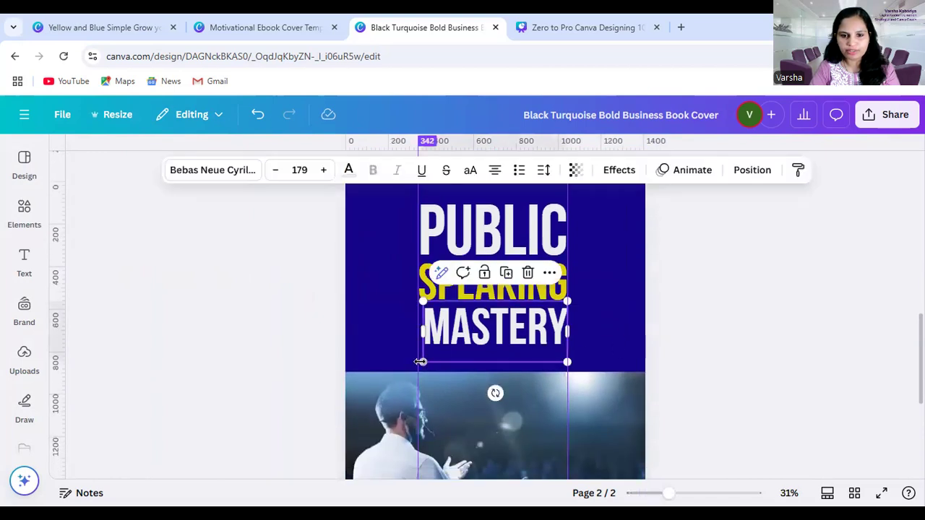
left_click_drag(422, 362, 418, 364)
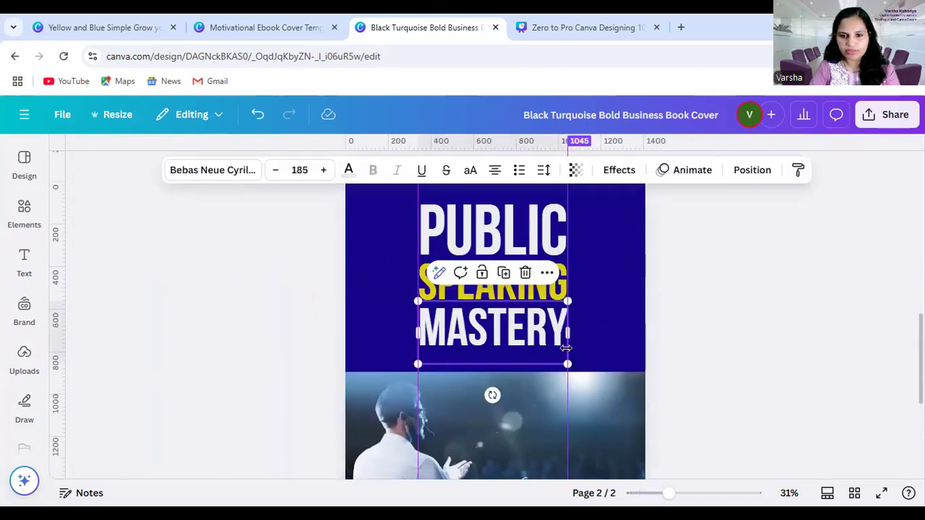
left_click(770, 319)
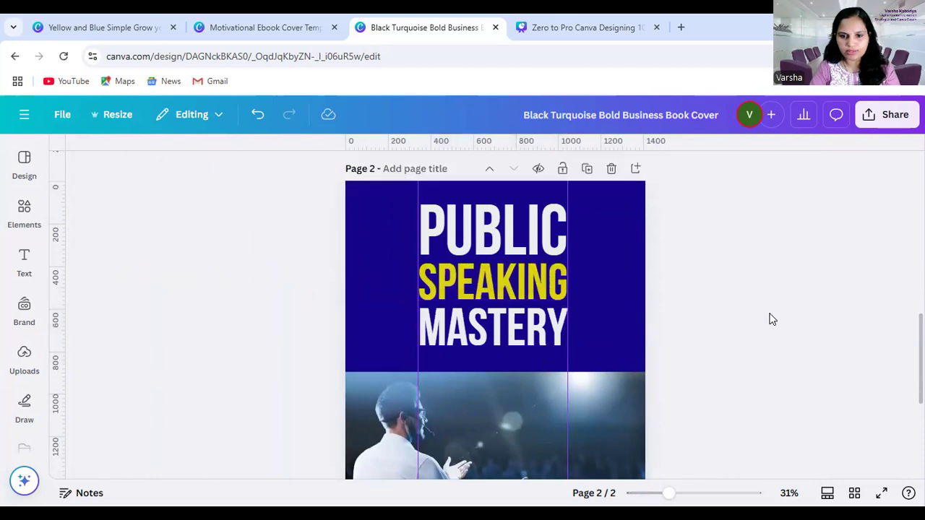
Nudge "SPEAKING" and "PUBLIC" slightly downward to even out the spacing between the three title lines
left_click(529, 285)
left_click(539, 279)
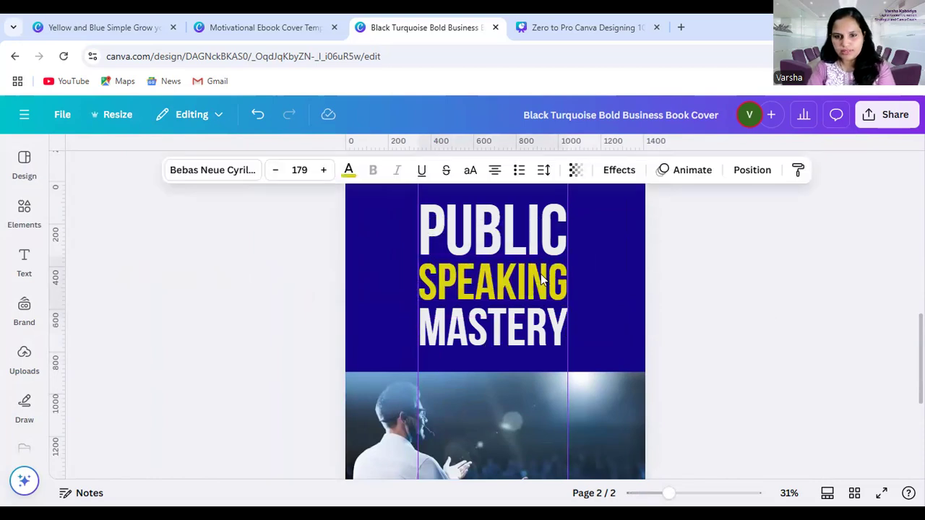
left_click(506, 217)
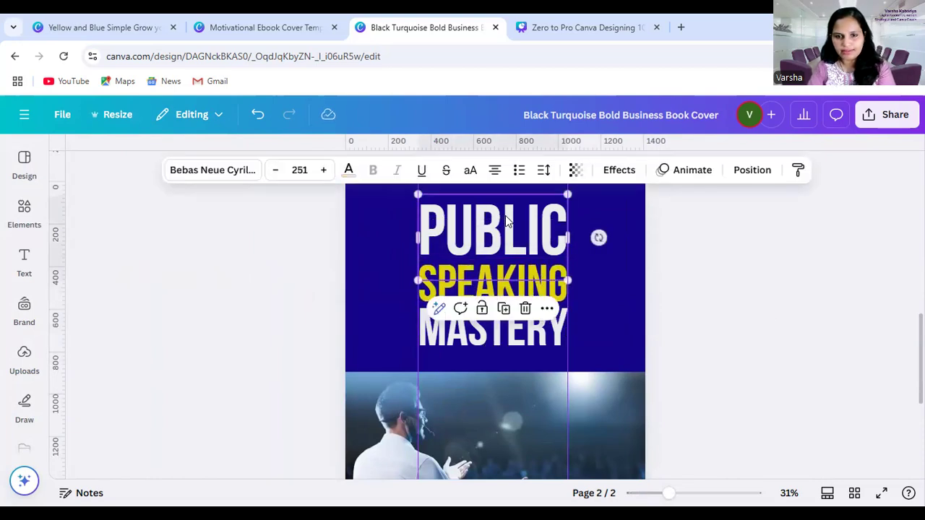
left_click(675, 282)
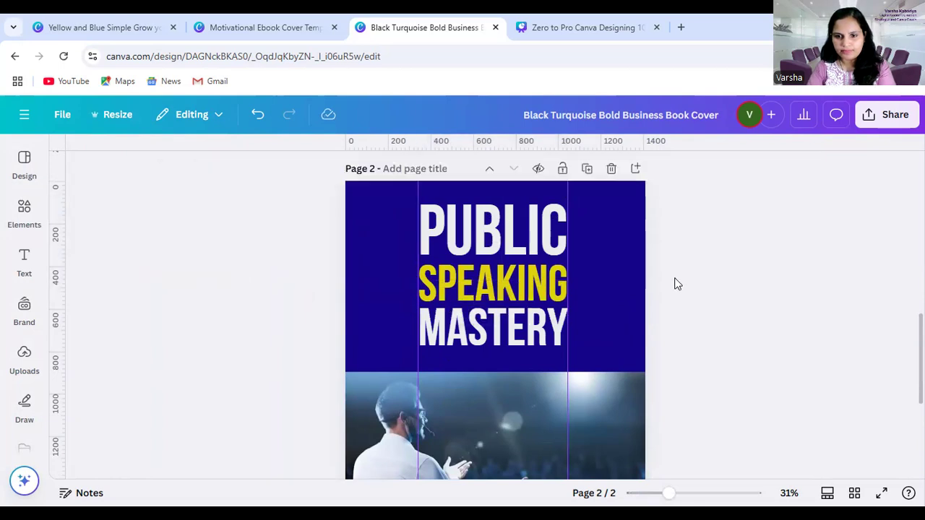
left_click(453, 239)
left_click(454, 238)
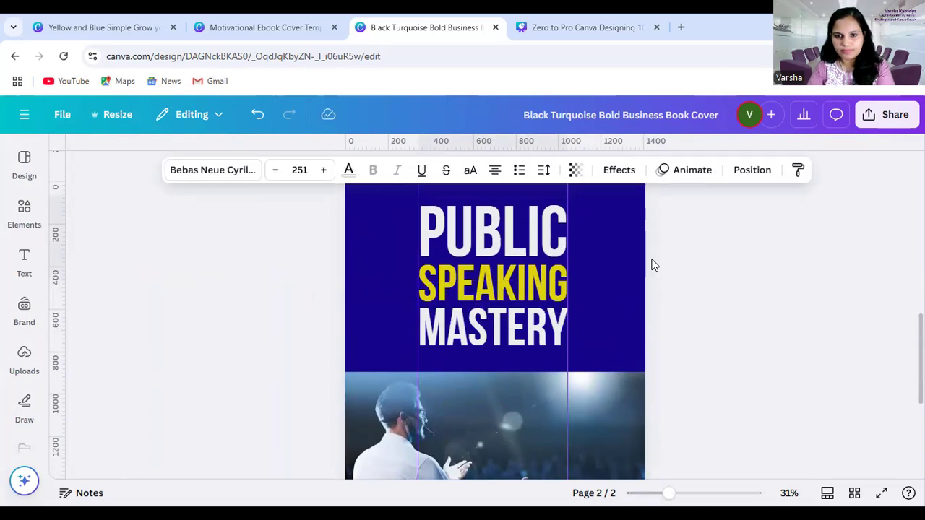
left_click(692, 256)
left_click(502, 247)
left_click(502, 247)
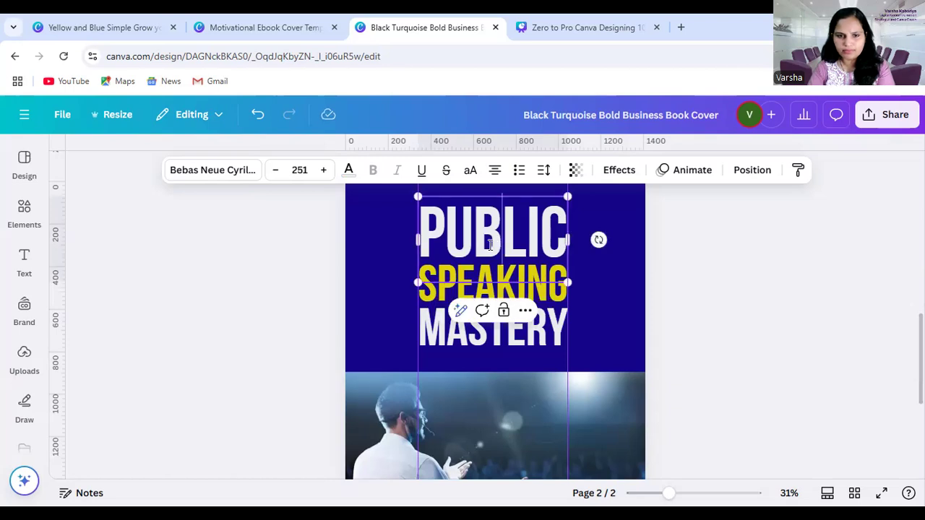
left_click_drag(410, 286, 410, 288)
left_click(654, 288)
left_click(537, 241)
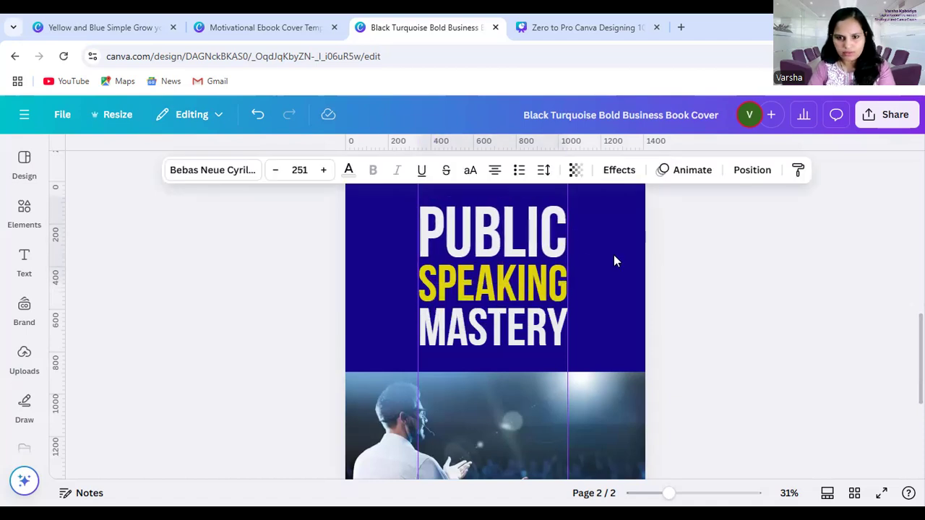
left_click(675, 271)
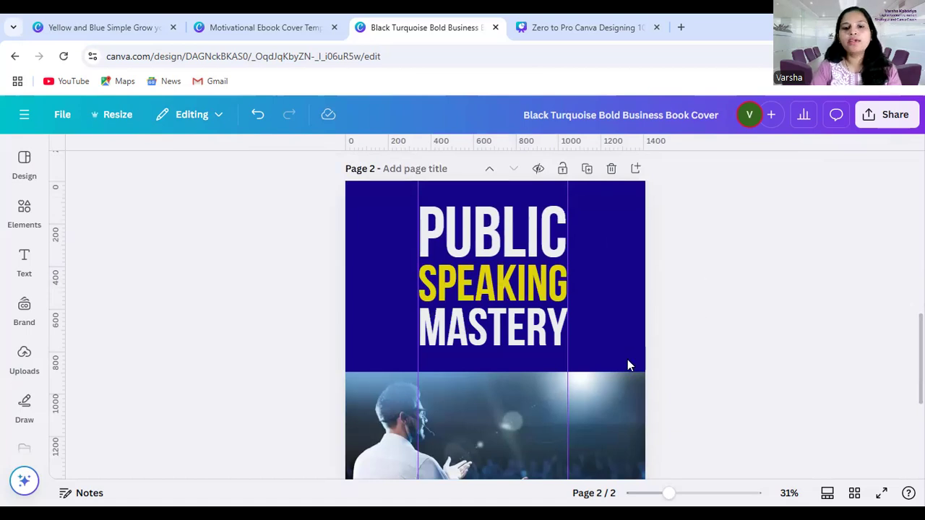
Try the Lift, Outline, Neon, Background, Echo and Hollow text effects on "PUBLIC"
left_click(511, 219)
left_click(798, 225)
left_click(531, 228)
left_click(619, 170)
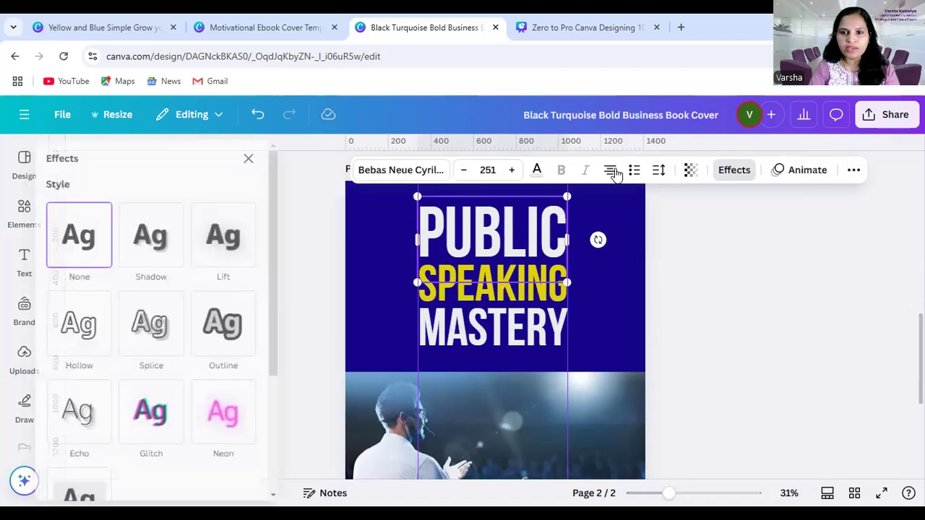
left_click(252, 254)
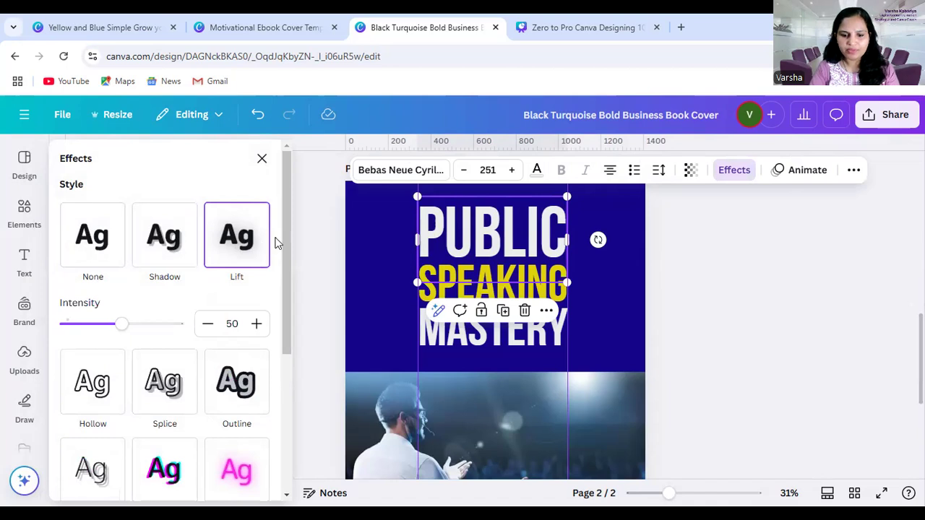
scroll(180, 340, "down", 2)
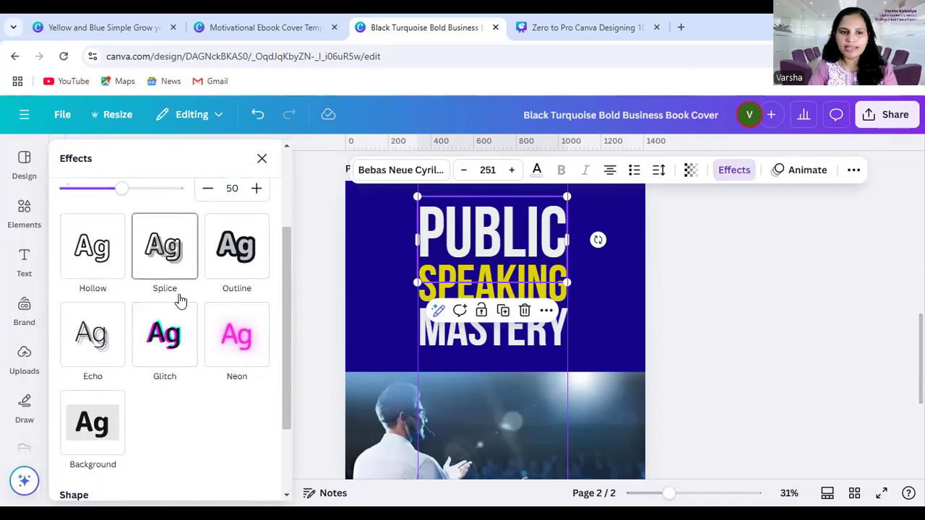
left_click(221, 264)
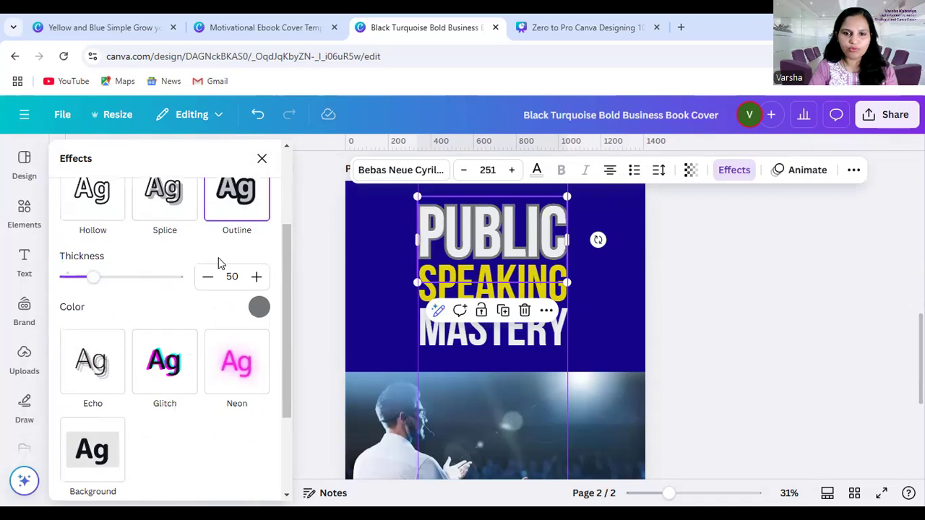
left_click(233, 363)
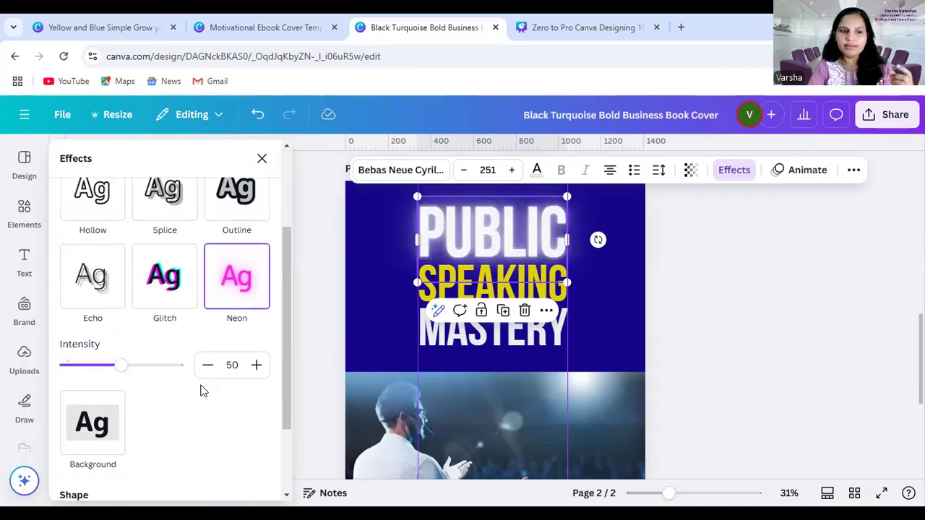
left_click(107, 426)
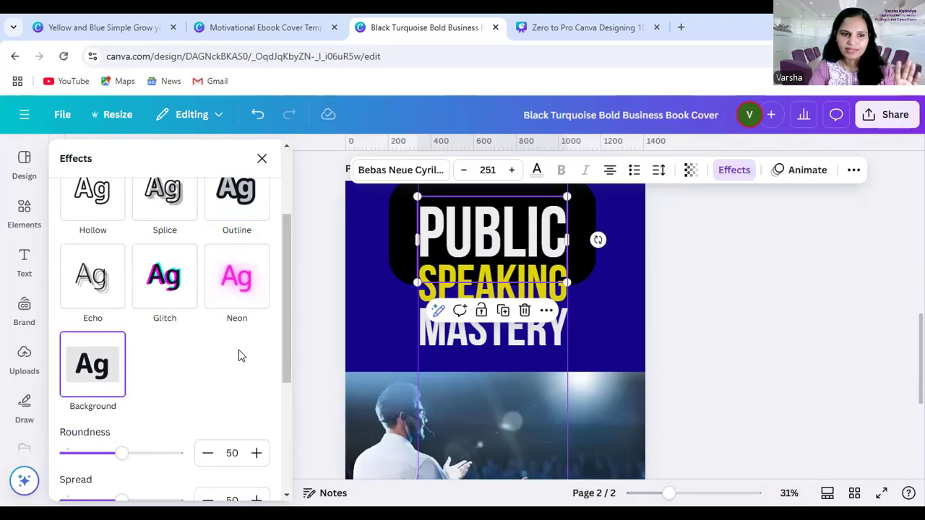
left_click(87, 302)
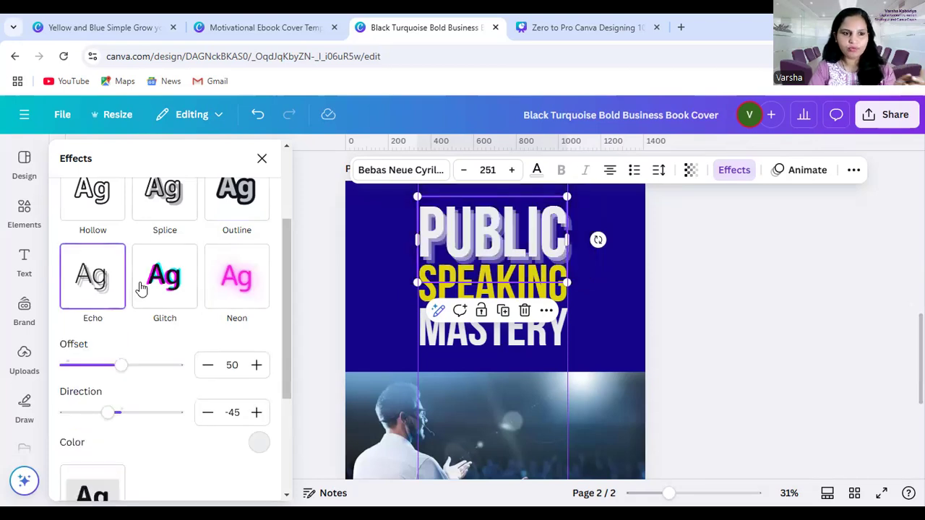
scroll(141, 288, "up", 2)
left_click(82, 337)
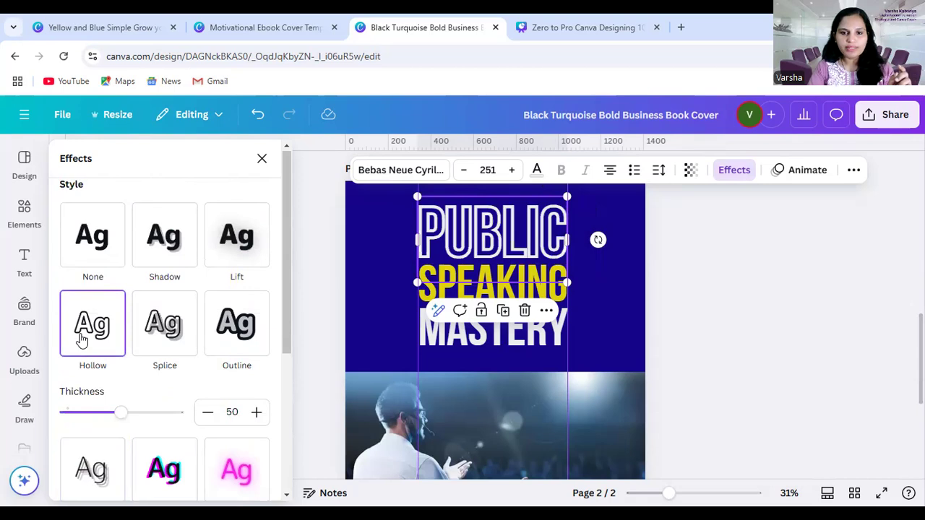
Apply a black Shadow effect to "PUBLIC" with offset 100, blur 100 and transparency 100
left_click(174, 247)
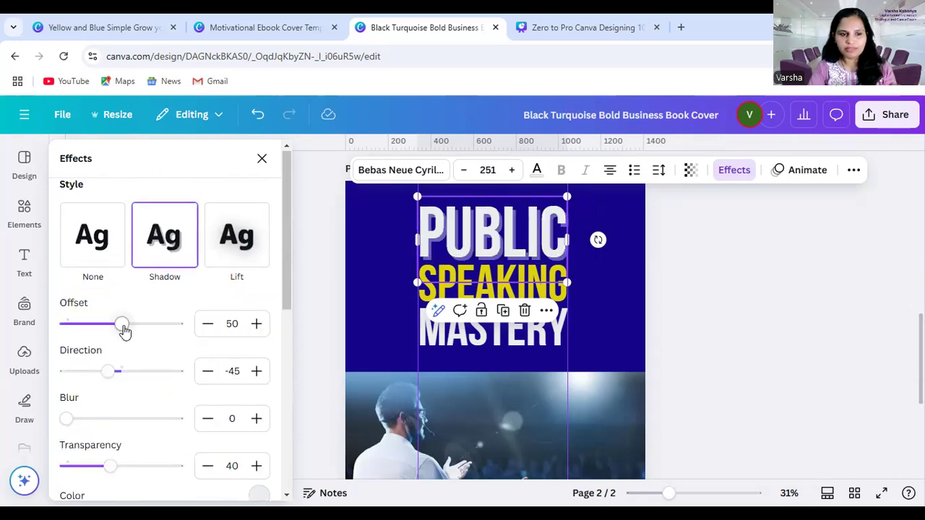
left_click_drag(122, 323, 189, 338)
left_click_drag(73, 419, 178, 425)
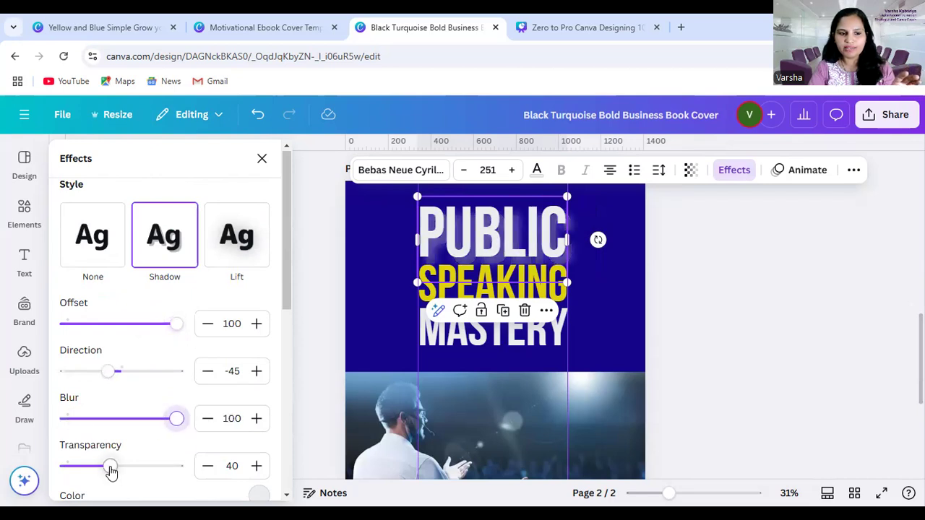
left_click_drag(109, 466, 177, 466)
scroll(217, 409, "down", 1)
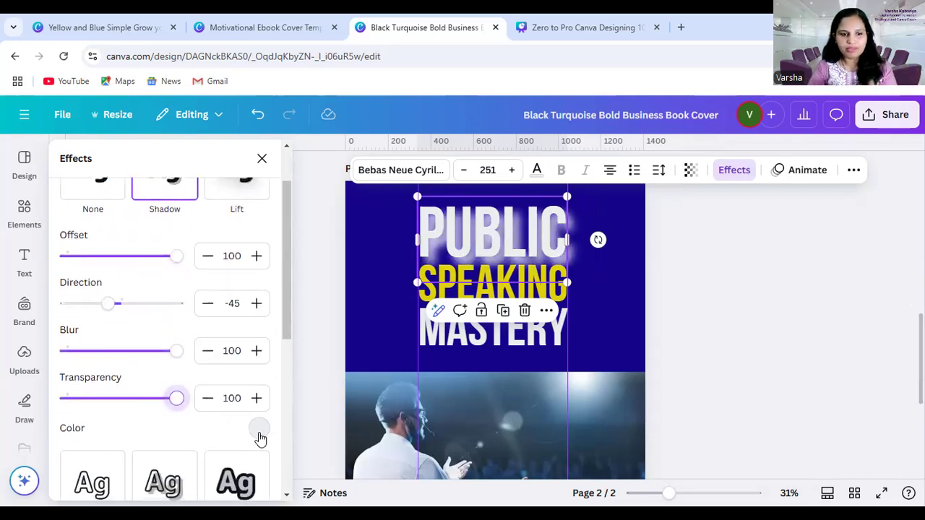
left_click(259, 429)
scroll(108, 379, "down", 4)
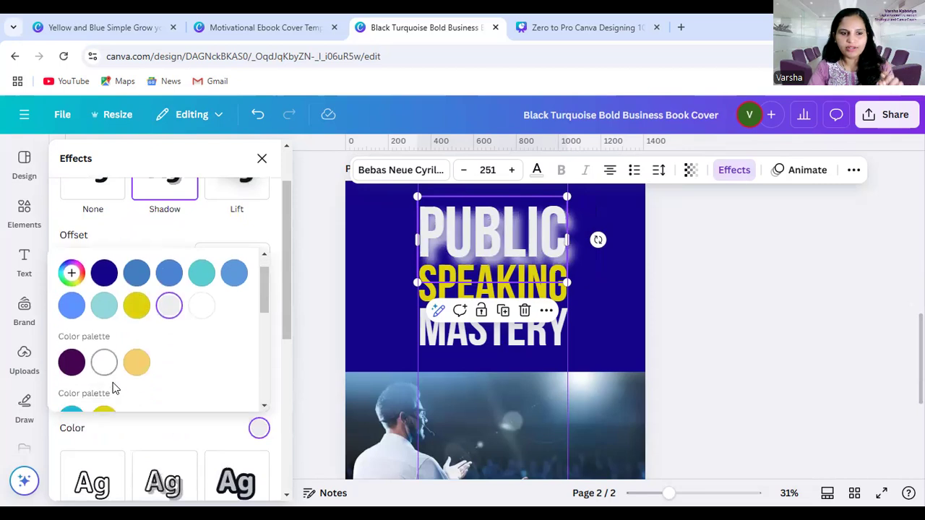
left_click(71, 353)
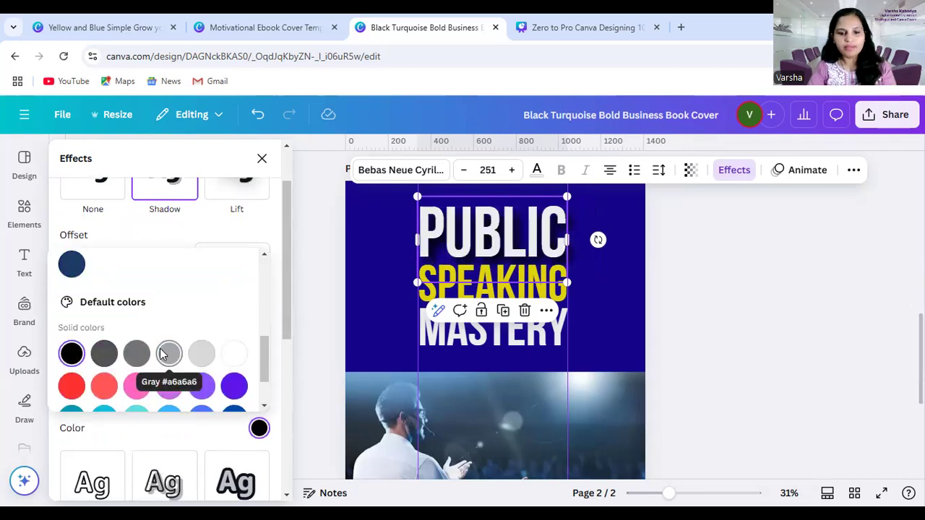
Apply a black Shadow effect to "SPEAKING" with offset 100, blur 100 and transparency 100
scroll(173, 346, "up", 1)
left_click(488, 280)
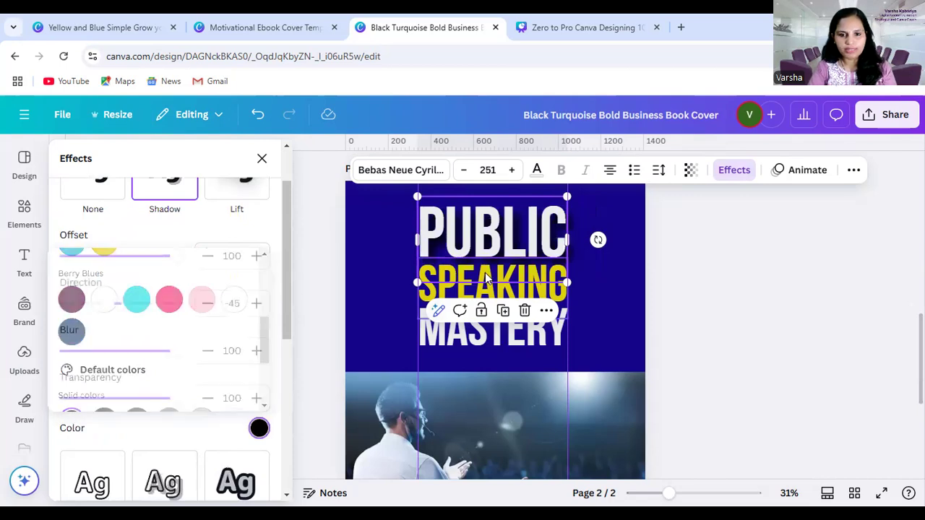
left_click(171, 194)
left_click_drag(122, 256, 179, 256)
left_click_drag(97, 354, 182, 353)
left_click_drag(109, 398, 182, 398)
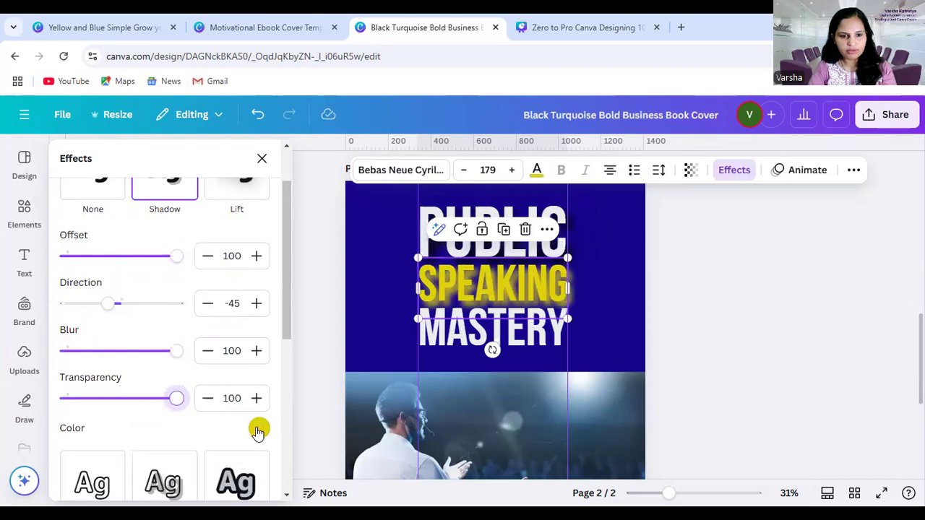
left_click(259, 427)
scroll(123, 352, "down", 2)
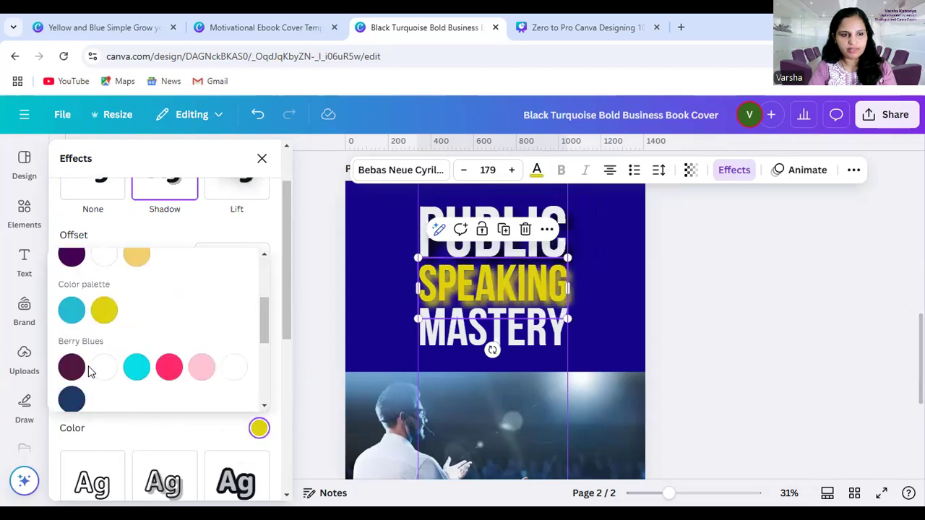
scroll(90, 371, "down", 2)
left_click(72, 353)
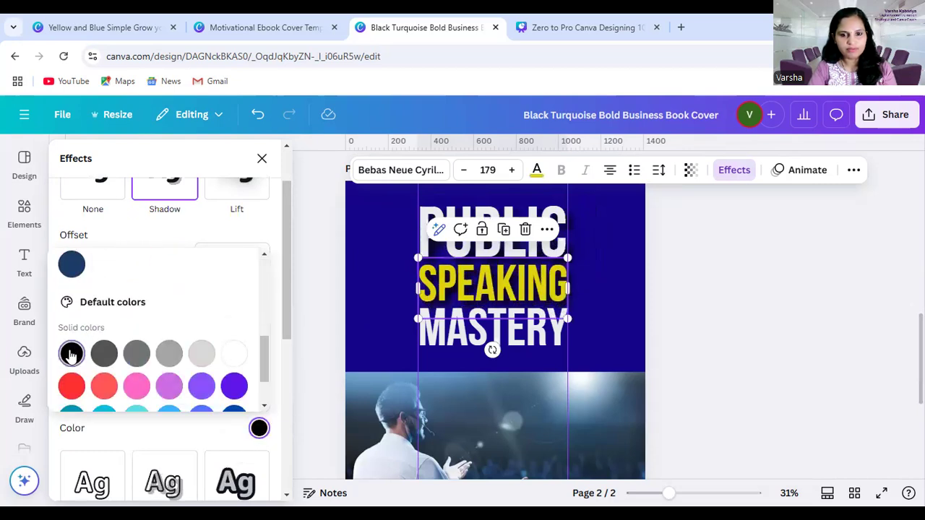
Apply a black Shadow effect to "MASTERY" with offset 100, blur 100 and transparency 100
left_click(517, 332)
scroll(324, 307, "up", 1)
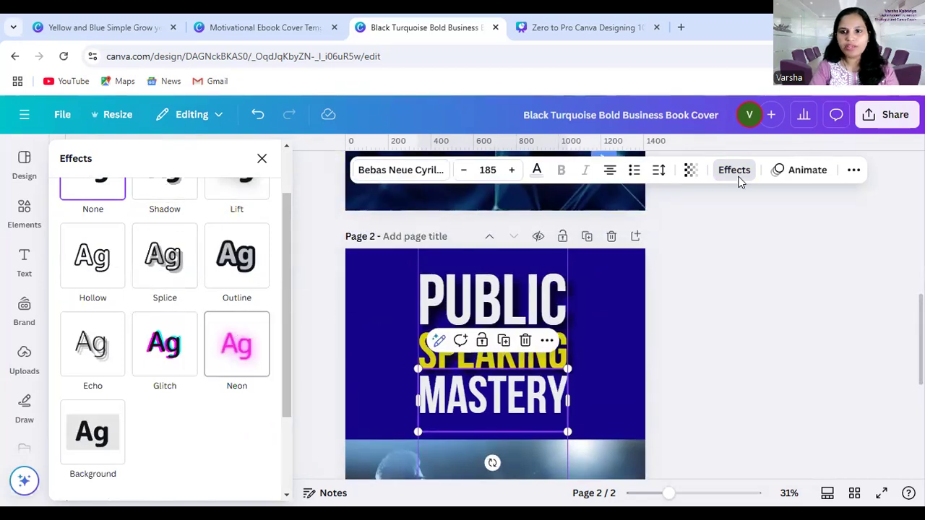
left_click(165, 191)
left_click_drag(120, 256, 181, 257)
left_click_drag(63, 350, 264, 364)
left_click_drag(106, 406, 177, 400)
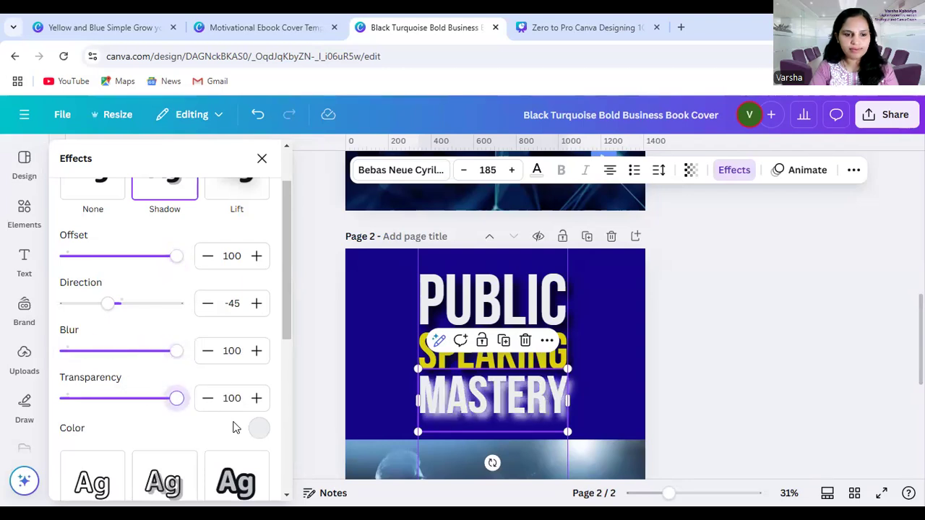
left_click(259, 427)
scroll(123, 331, "down", 5)
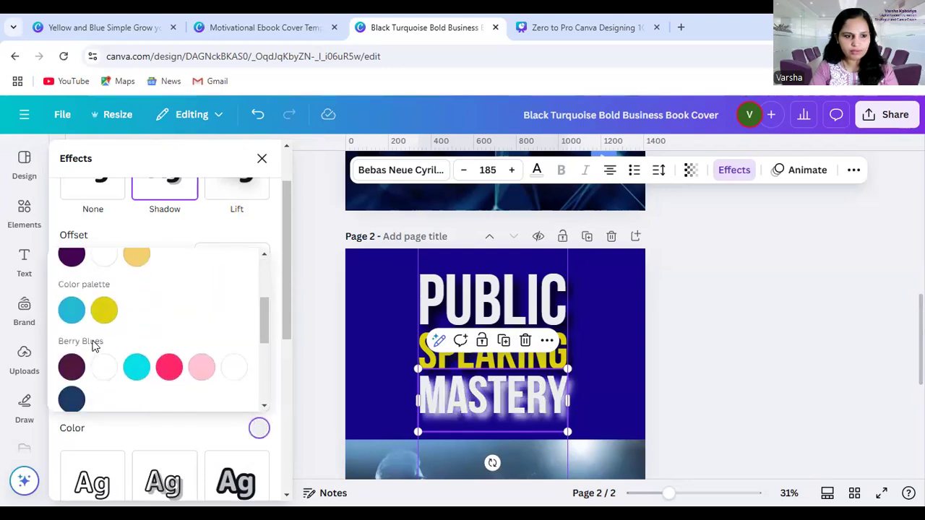
left_click(71, 353)
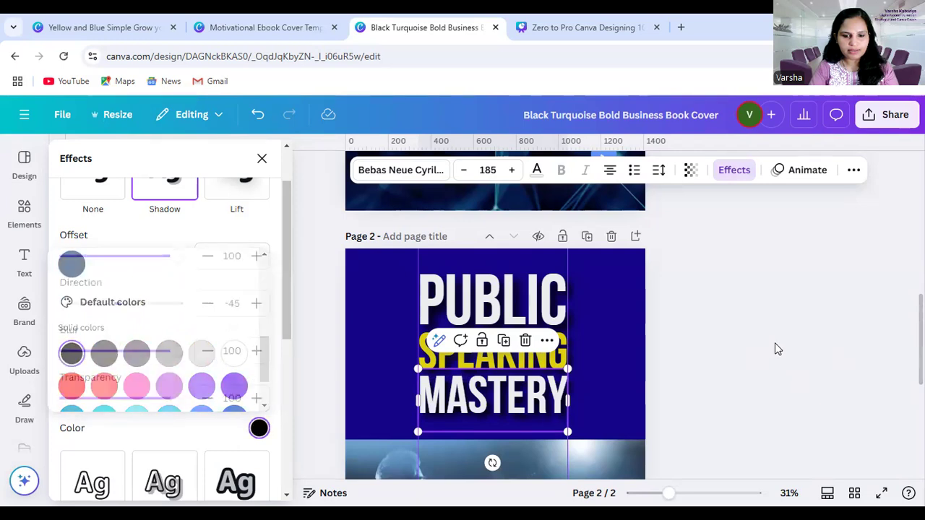
left_click(775, 342)
Review the whole cover on page 2 and the Shadow settings of "PUBLIC"
scroll(736, 361, "down", 3)
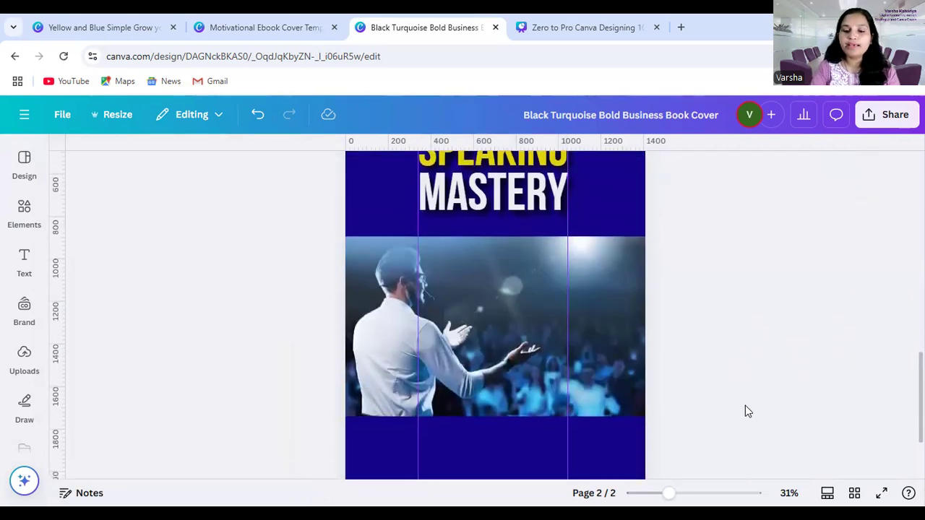
left_click_drag(668, 493, 658, 493)
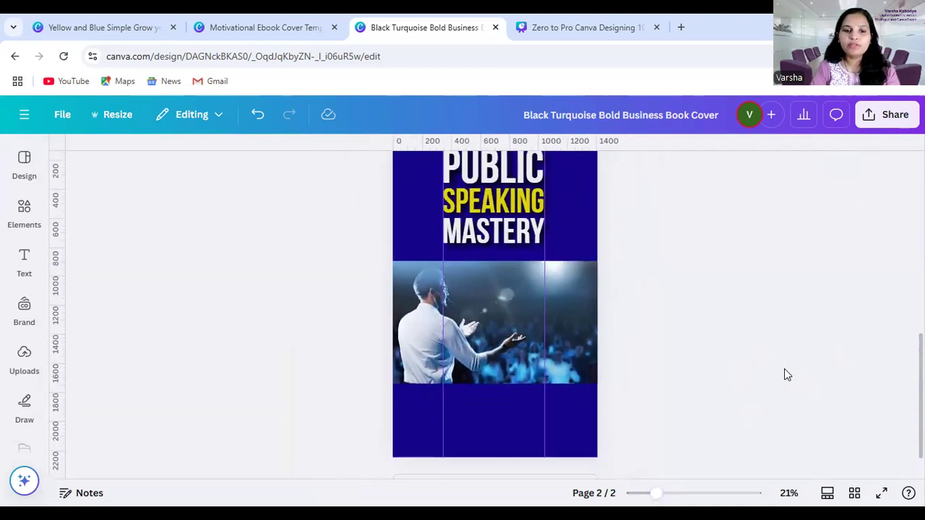
scroll(786, 374, "up", 2)
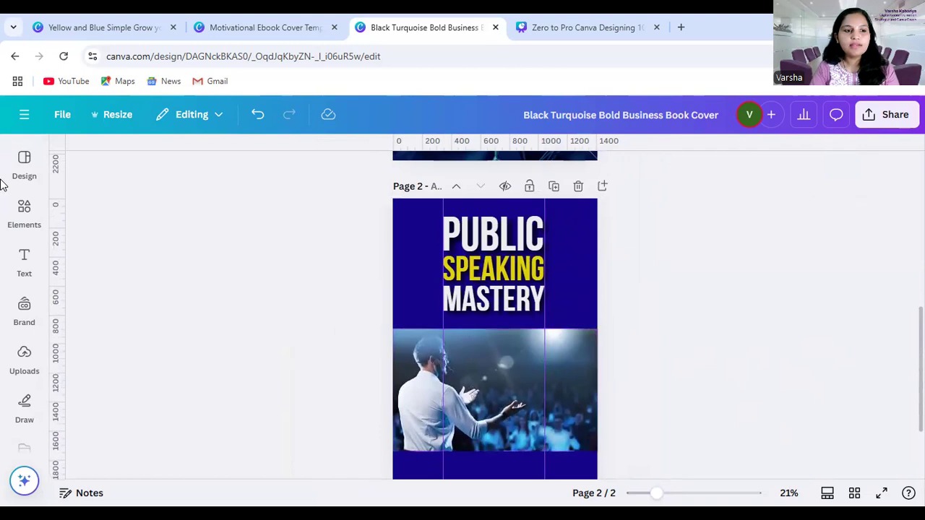
left_click(492, 246)
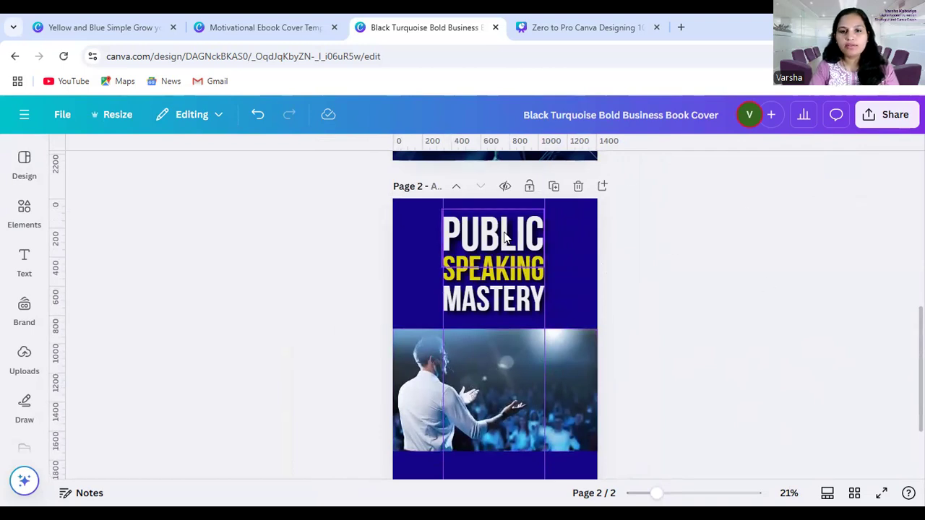
left_click(622, 172)
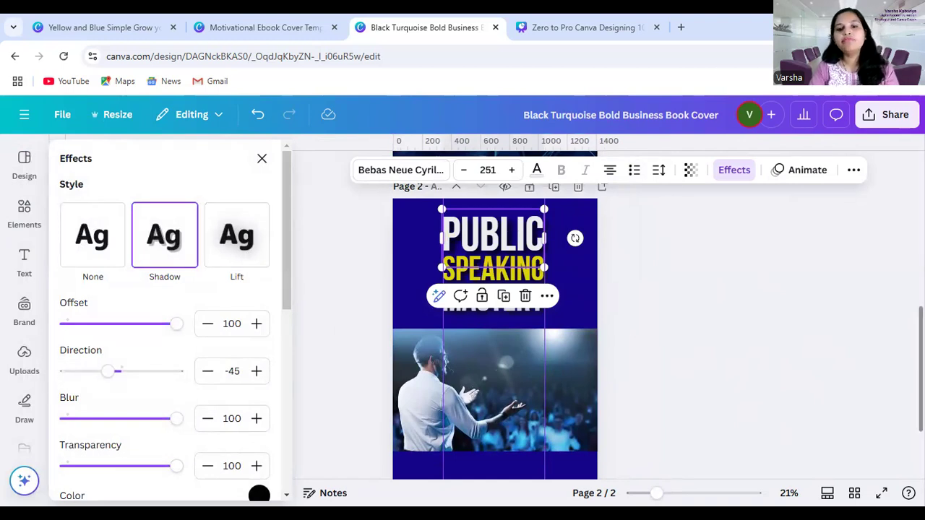
left_click(749, 374)
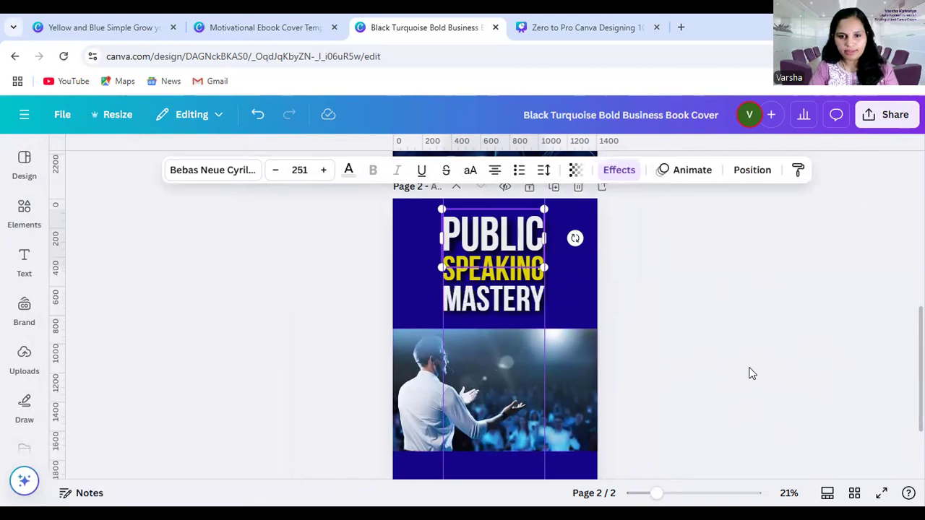
Add a subheading text box in the blue area below the speaker photo and fit it between the two vertical guides
scroll(778, 376, "down", 2)
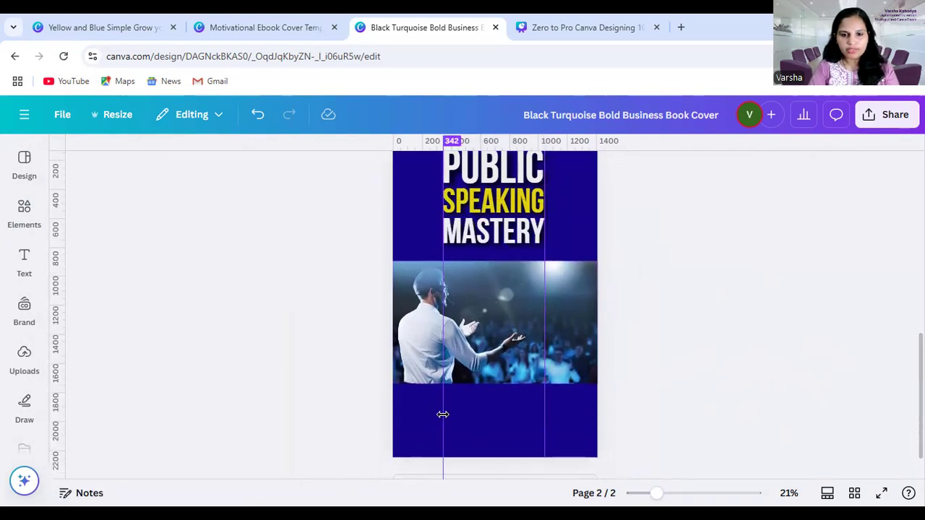
left_click(24, 260)
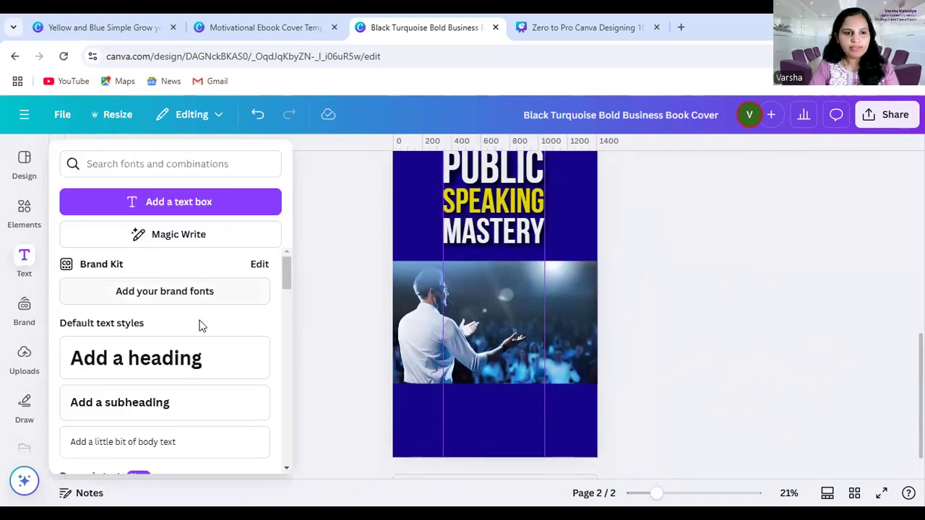
left_click(150, 406)
left_click_drag(506, 350, 509, 449)
left_click_drag(441, 403, 453, 405)
left_click_drag(506, 453, 506, 453)
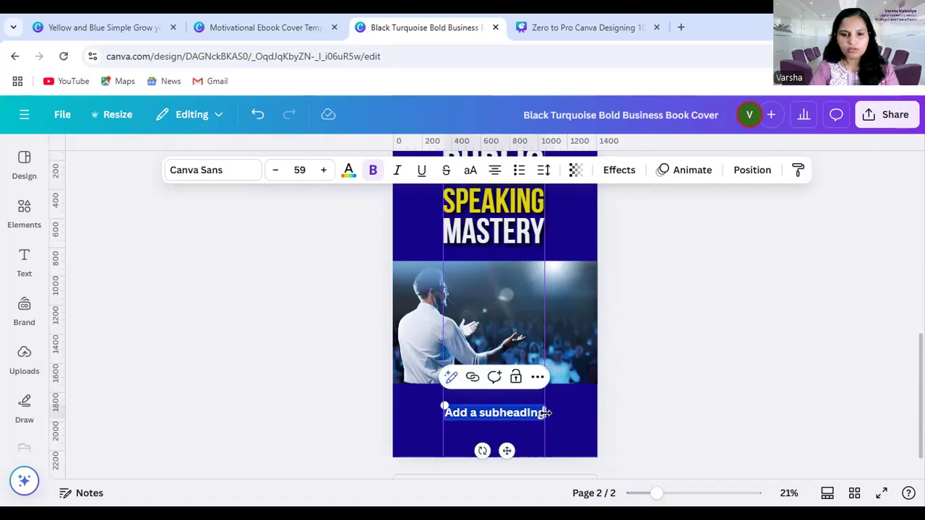
Set the subheading's font to Montserrat Medium
left_click(206, 172)
scroll(126, 376, "down", 2)
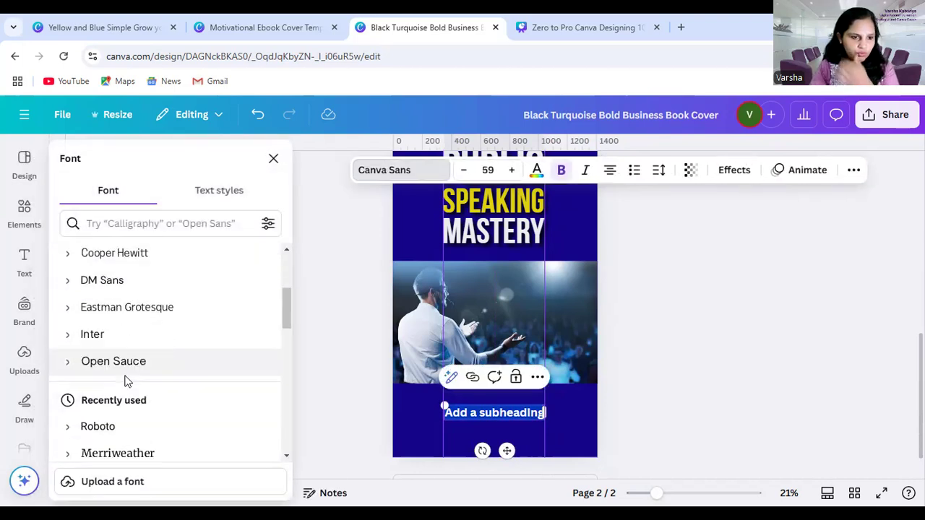
scroll(130, 364, "down", 2)
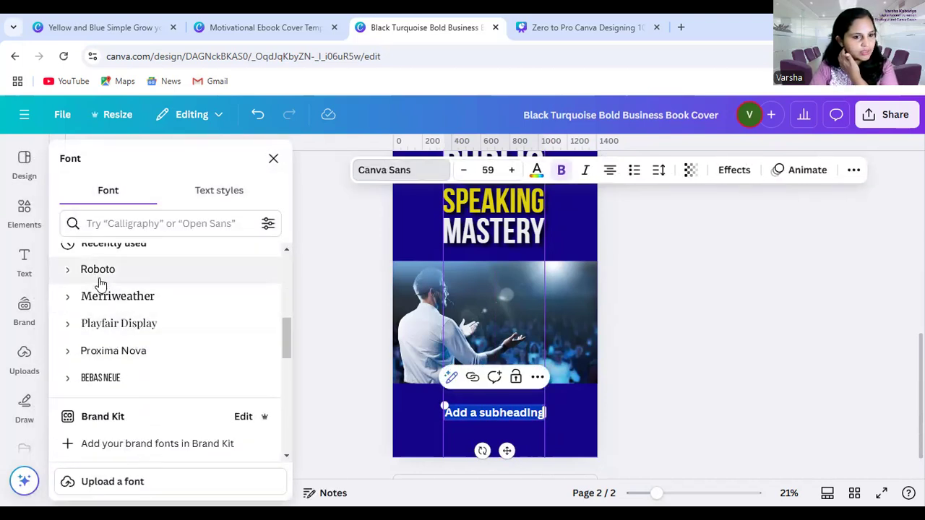
scroll(120, 373, "down", 3)
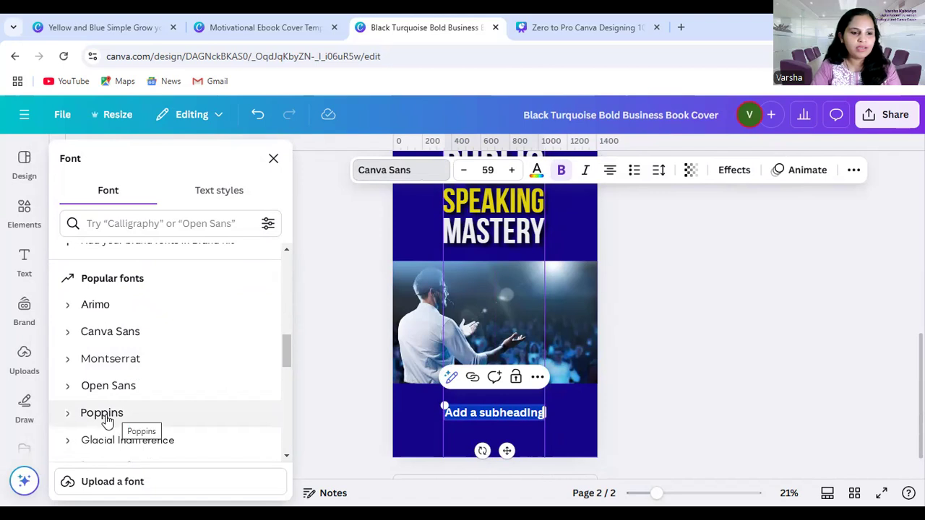
left_click(110, 358)
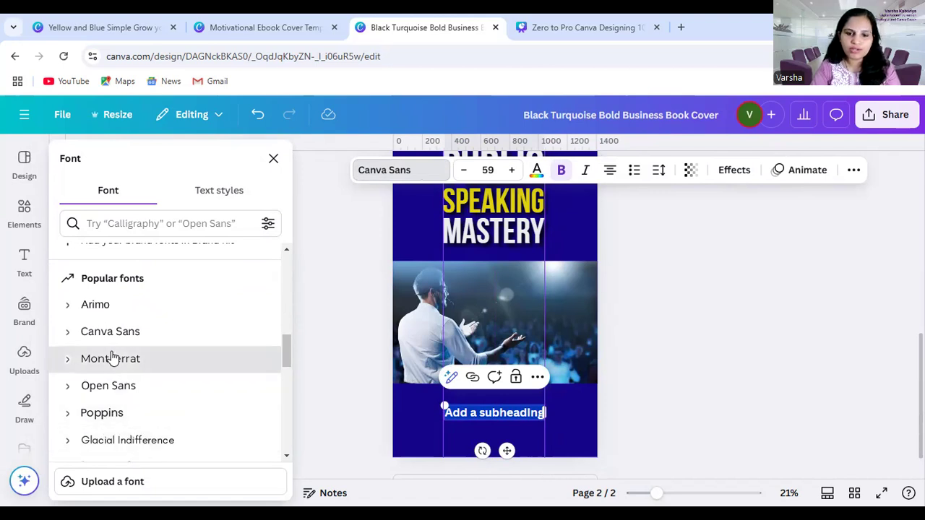
left_click(68, 363)
scroll(120, 368, "down", 3)
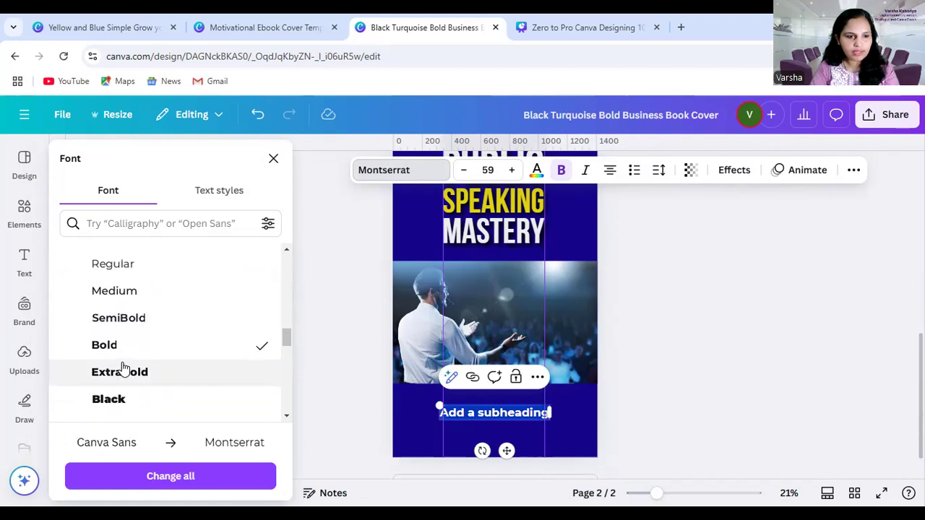
left_click(99, 293)
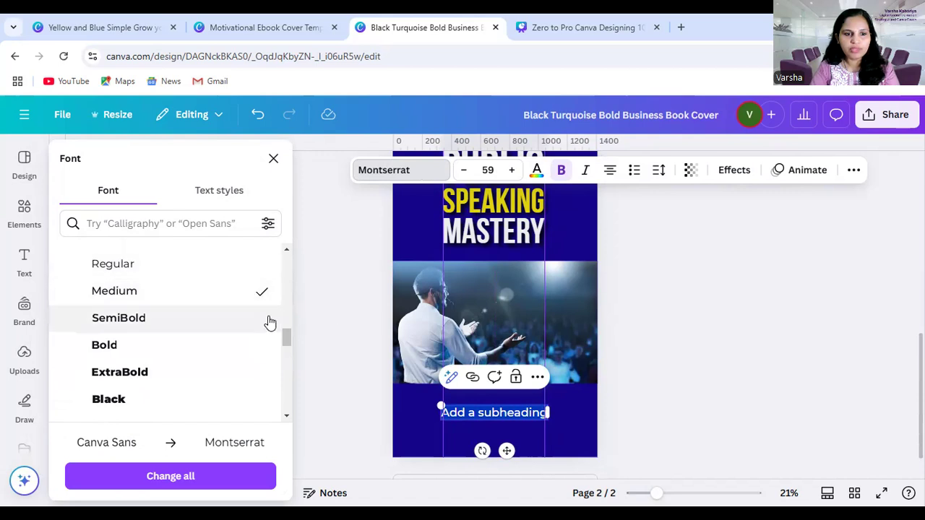
Search the fonts for "montser" and set the subheading to Montserrat Light
left_click(392, 171)
left_click(211, 170)
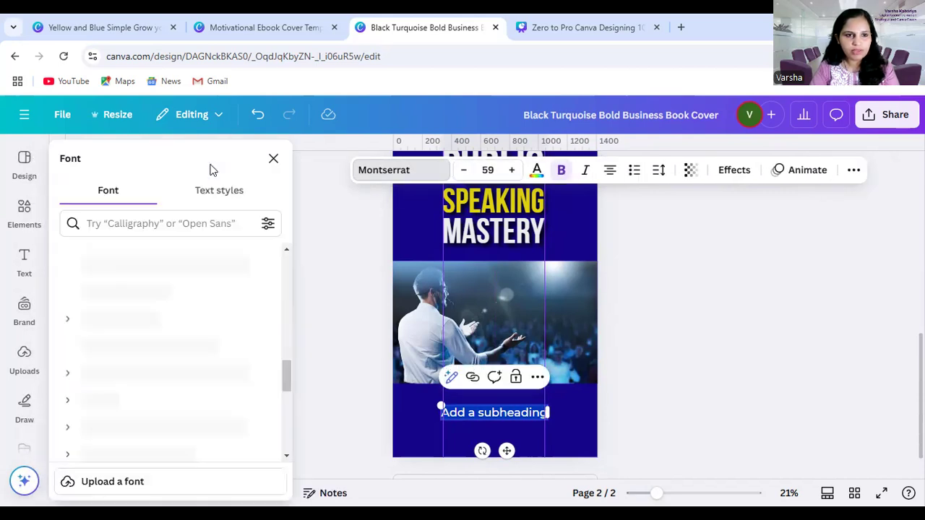
left_click(122, 223)
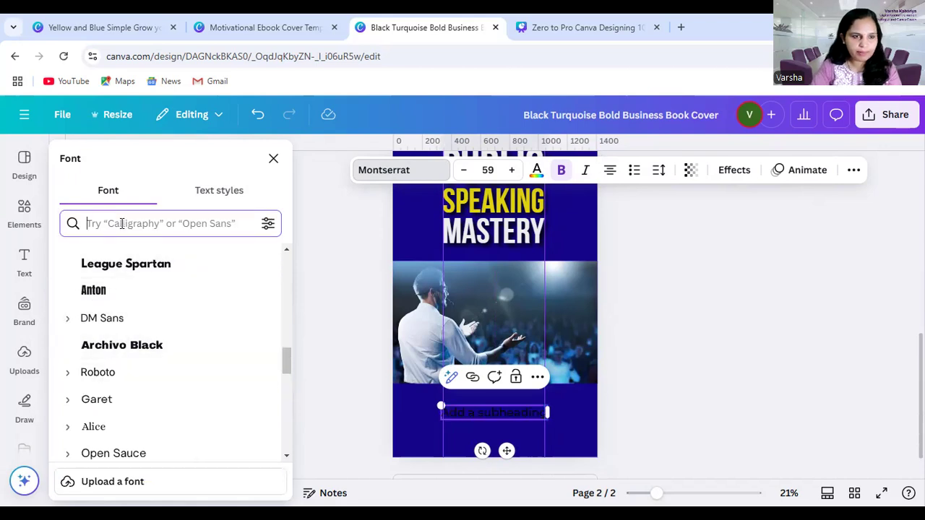
type("montse")
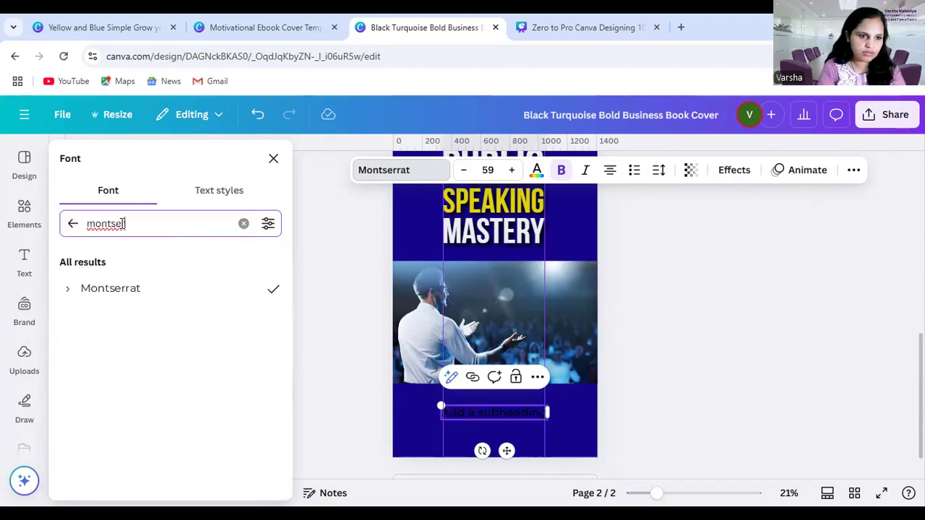
type("r")
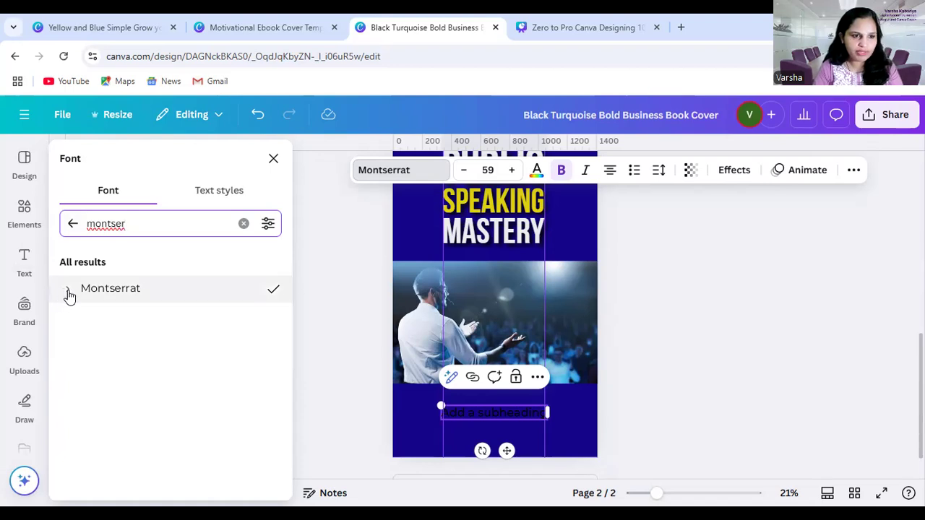
left_click(68, 291)
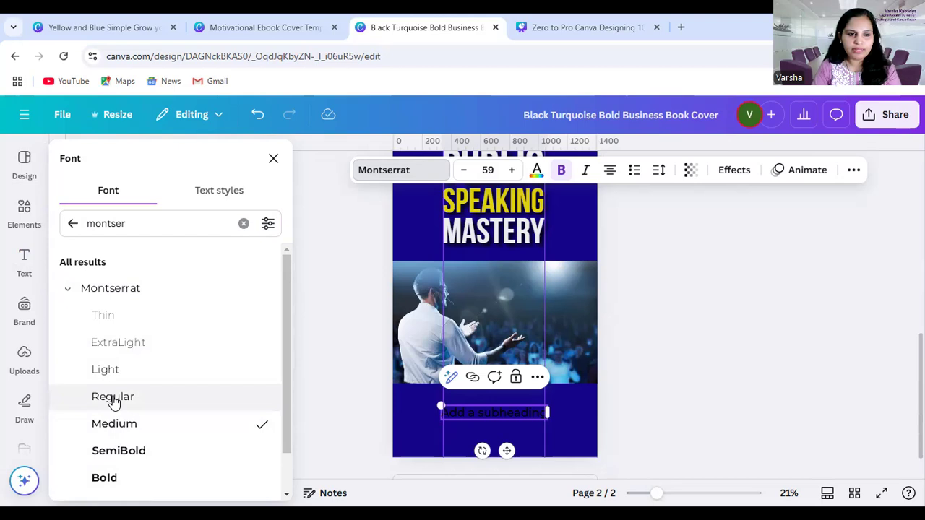
left_click(105, 369)
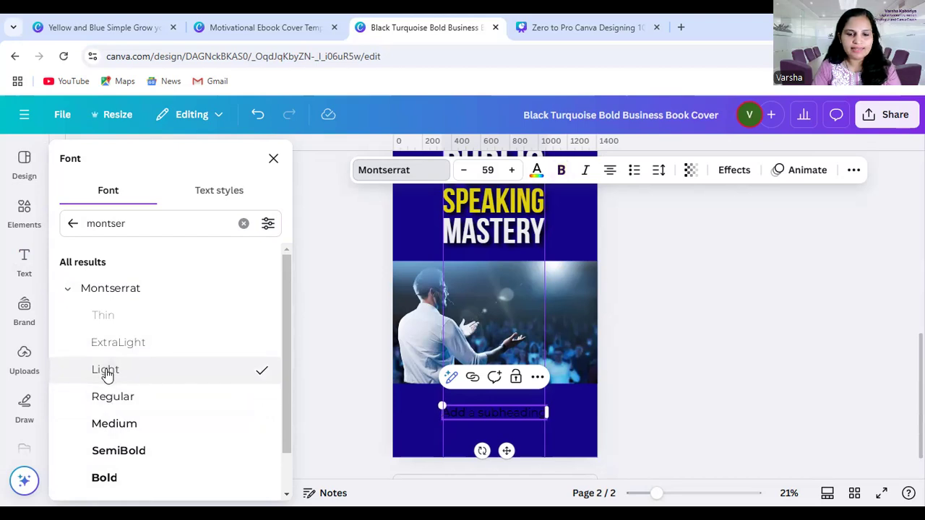
Replace the subheading's placeholder text with "Written By" and nudge it slightly up and to the left
double_click(470, 409)
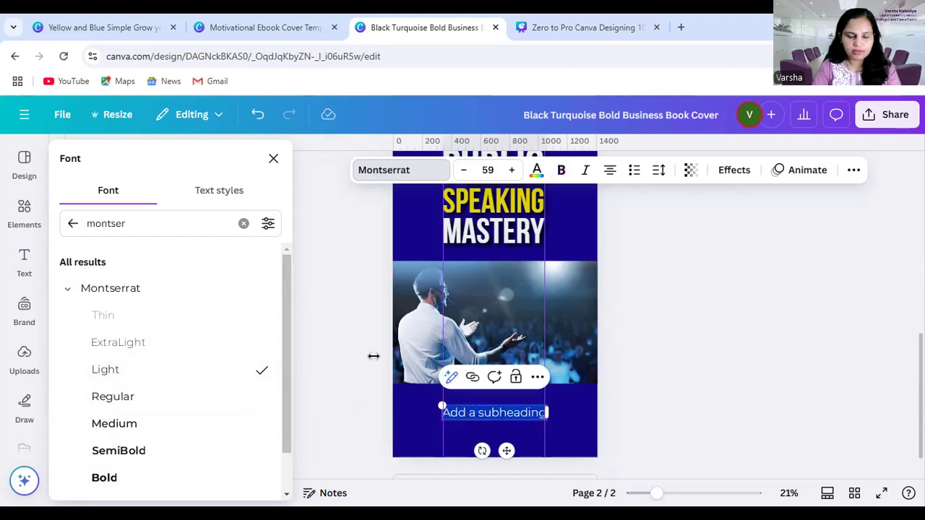
key("BackSpace")
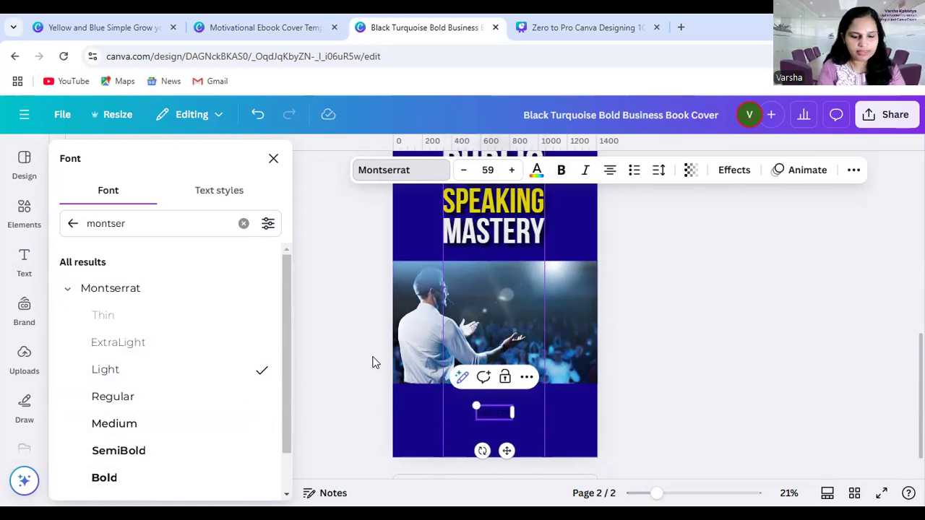
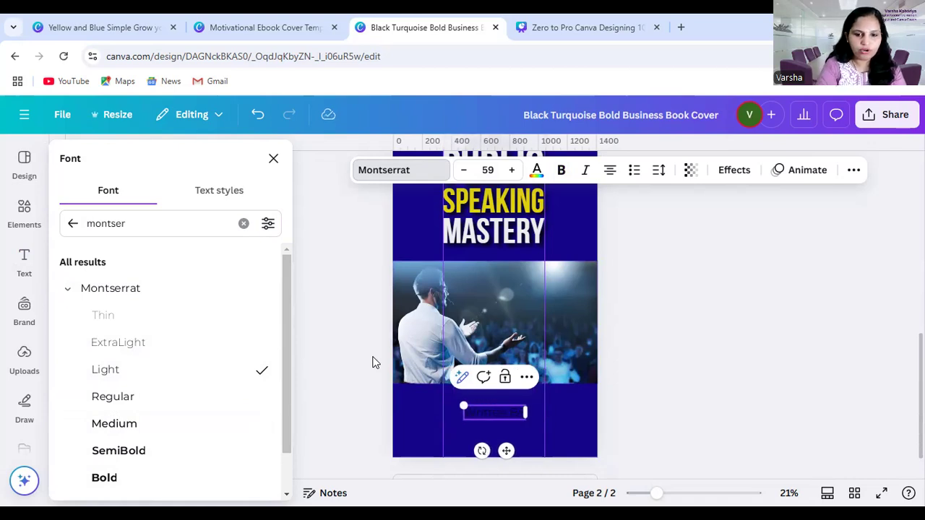
left_click(691, 374)
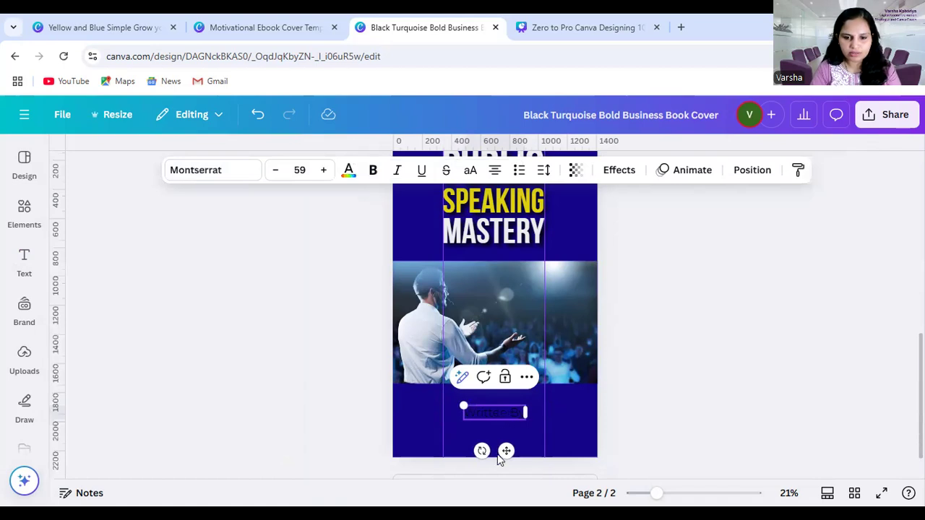
left_click_drag(504, 452, 499, 450)
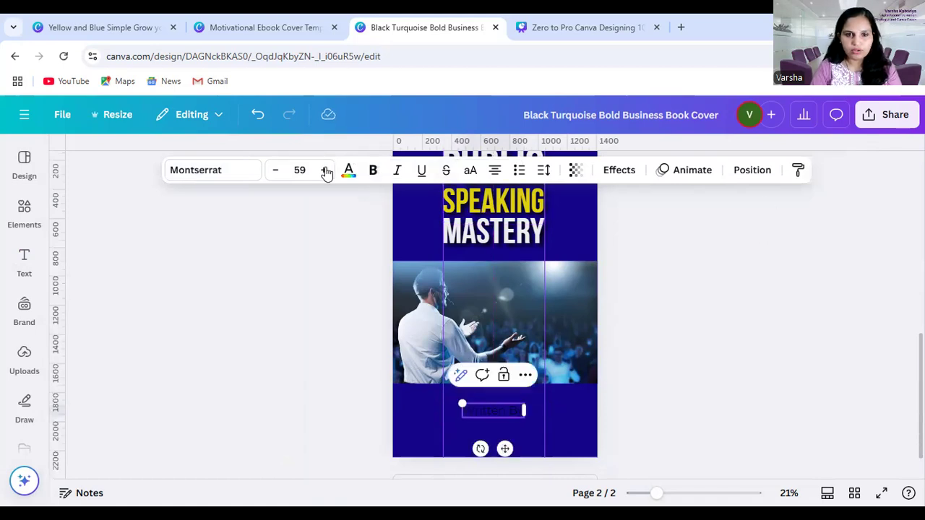
Change the "Written By" text colour to white from the Brand Kit palette
left_click(348, 172)
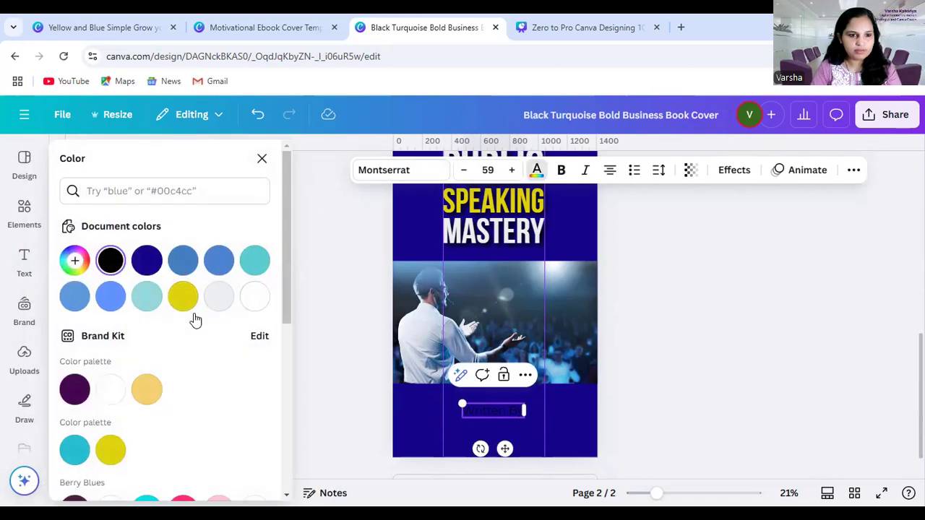
left_click(111, 390)
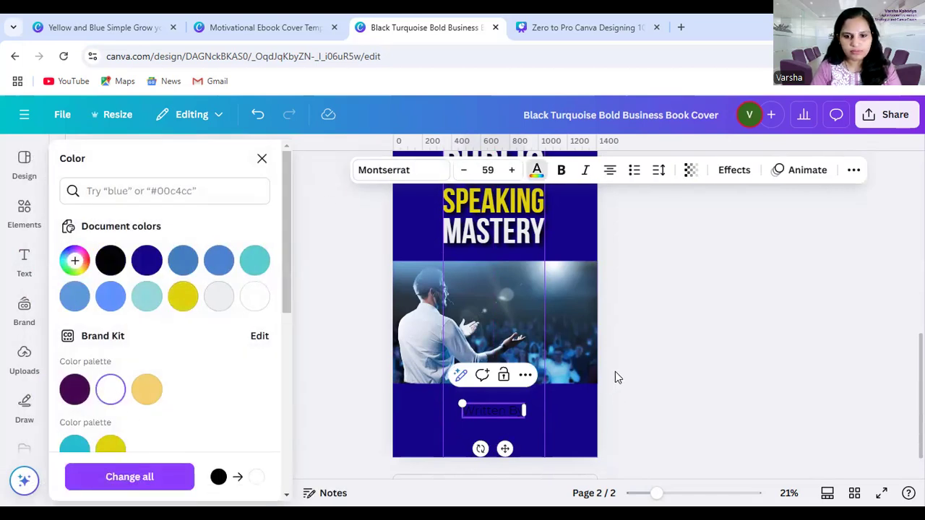
left_click(654, 352)
left_click(504, 413)
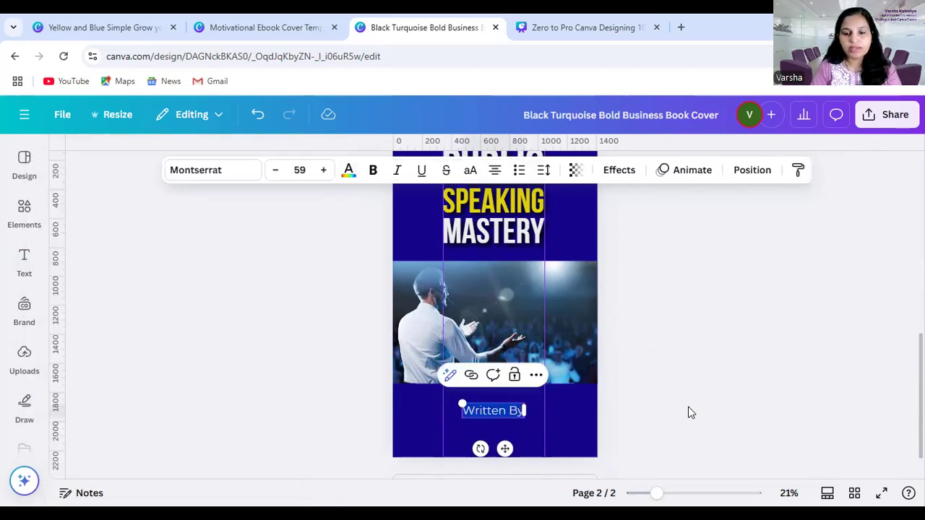
left_click(688, 412)
left_click(492, 409)
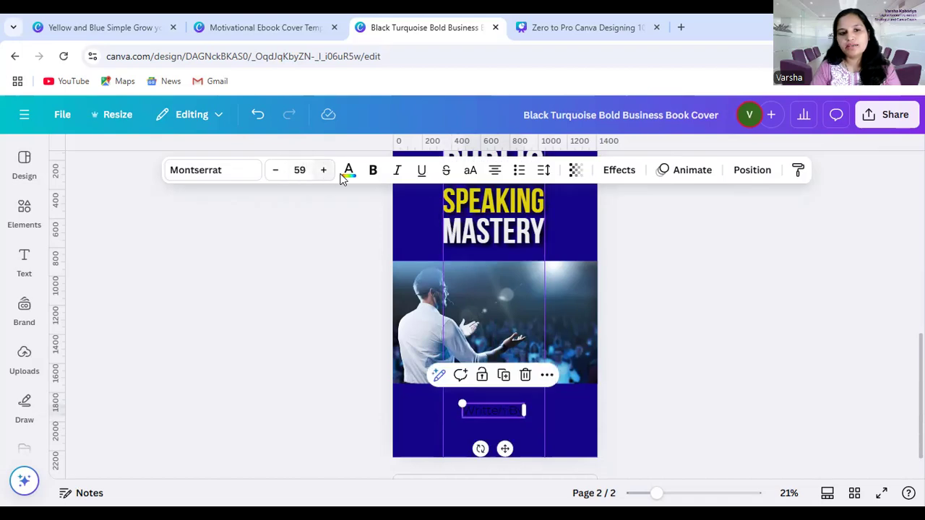
left_click(500, 413)
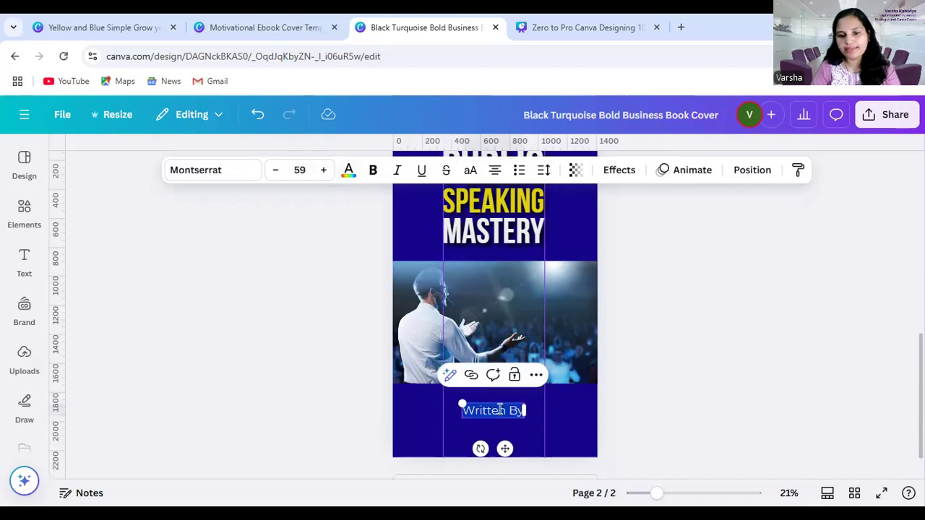
left_click(349, 172)
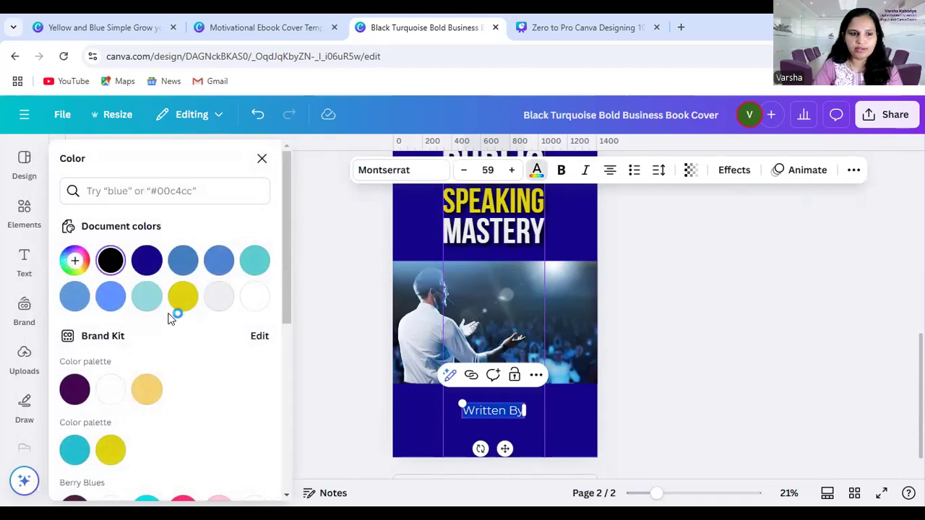
scroll(112, 332, "down", 1)
left_click(109, 324)
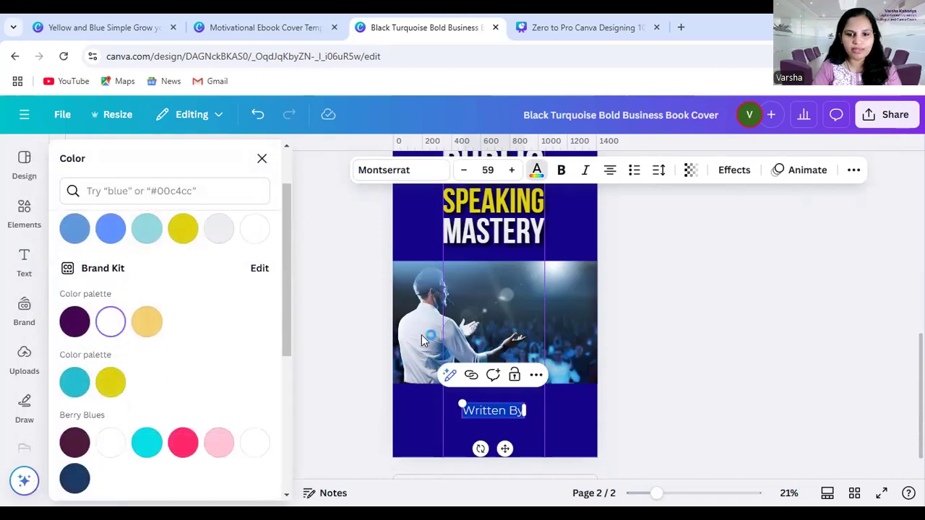
left_click(669, 389)
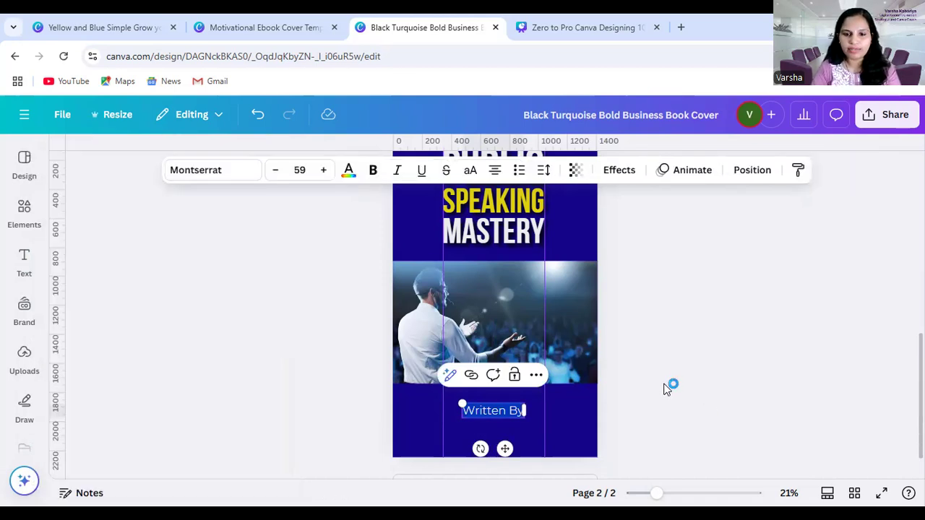
left_click(487, 410)
left_click(758, 414)
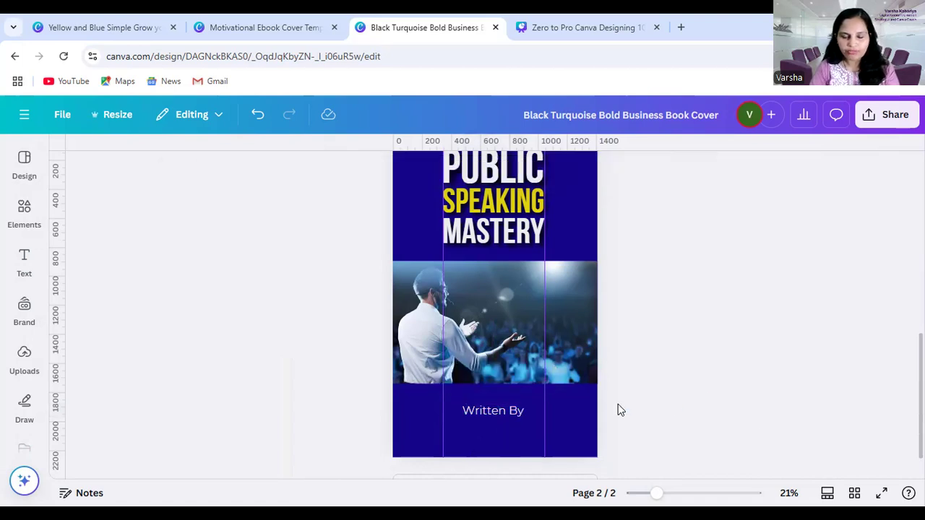
Duplicate the "Written By" line, place the copy directly beneath it and replace its text with the author's full name
left_click(514, 410)
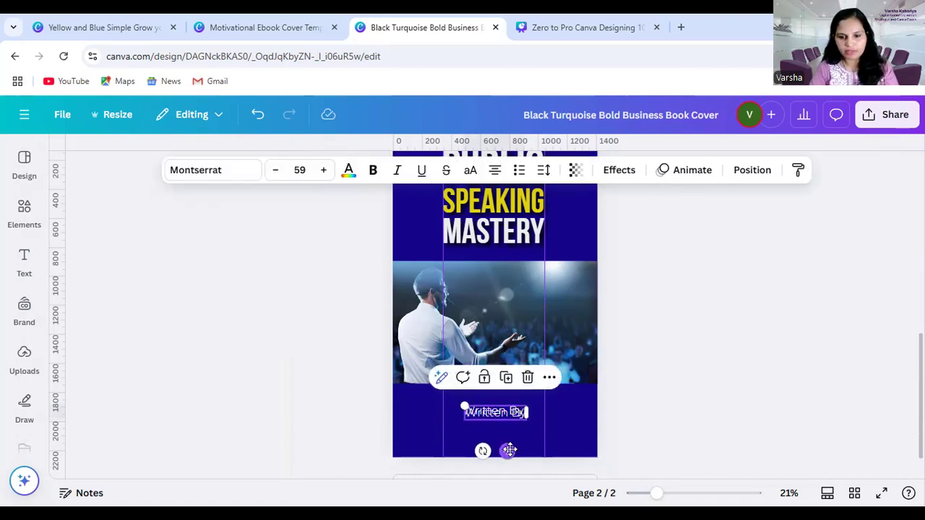
left_click_drag(505, 449, 503, 461)
triple_click(499, 424)
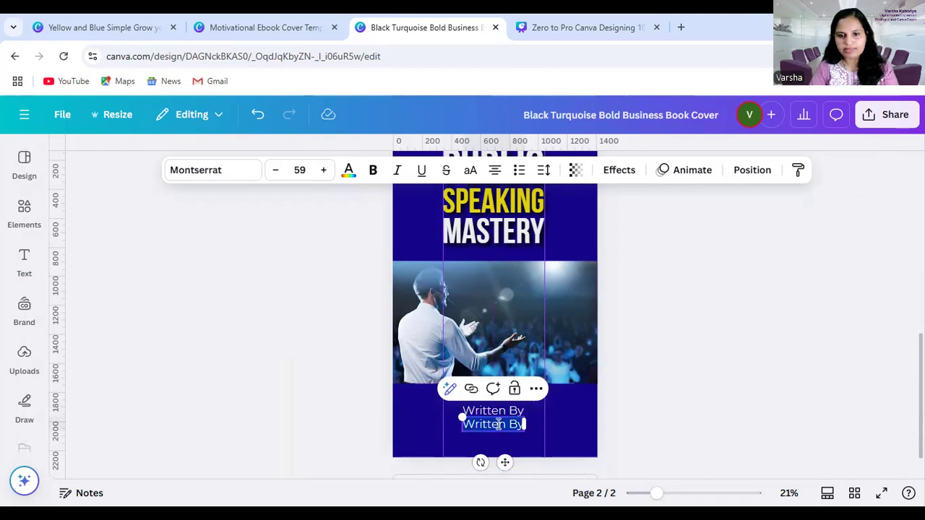
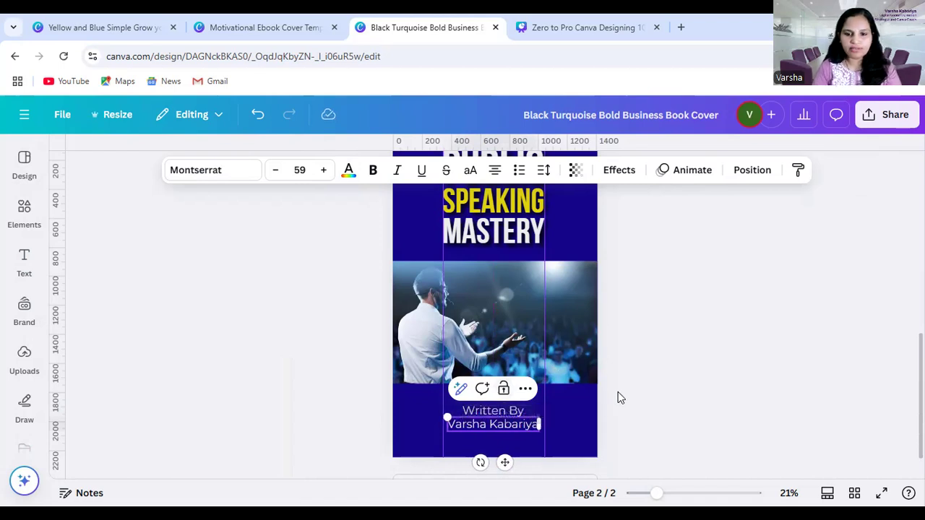
left_click(618, 391)
Set the author name's font to Montserrat Medium
left_click(503, 429)
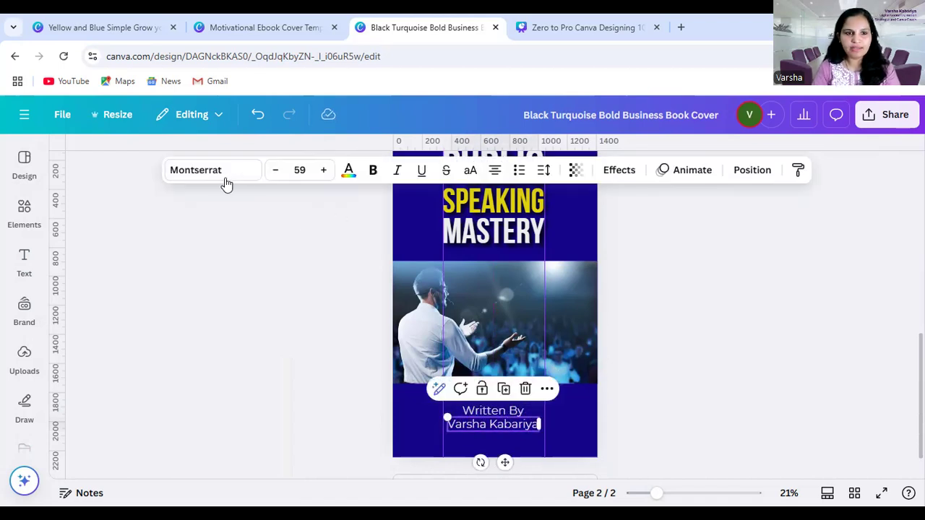
left_click(203, 171)
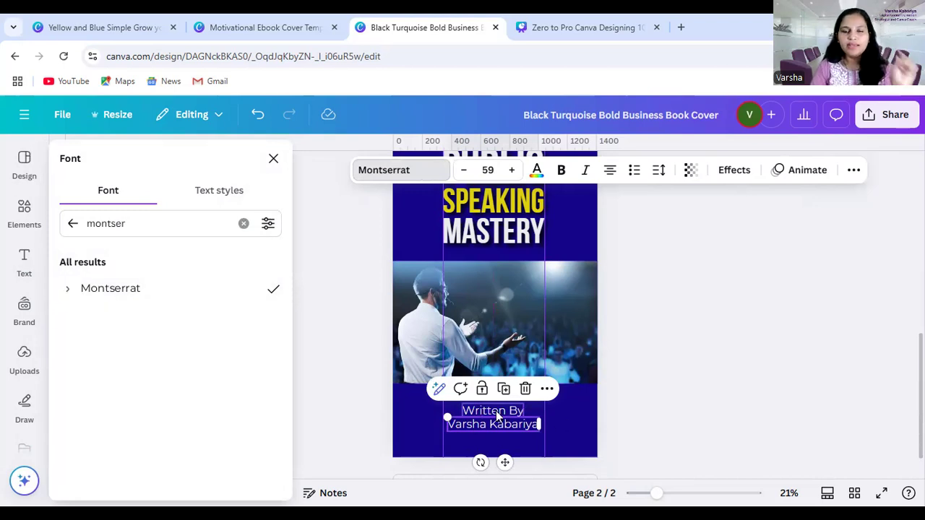
left_click(68, 289)
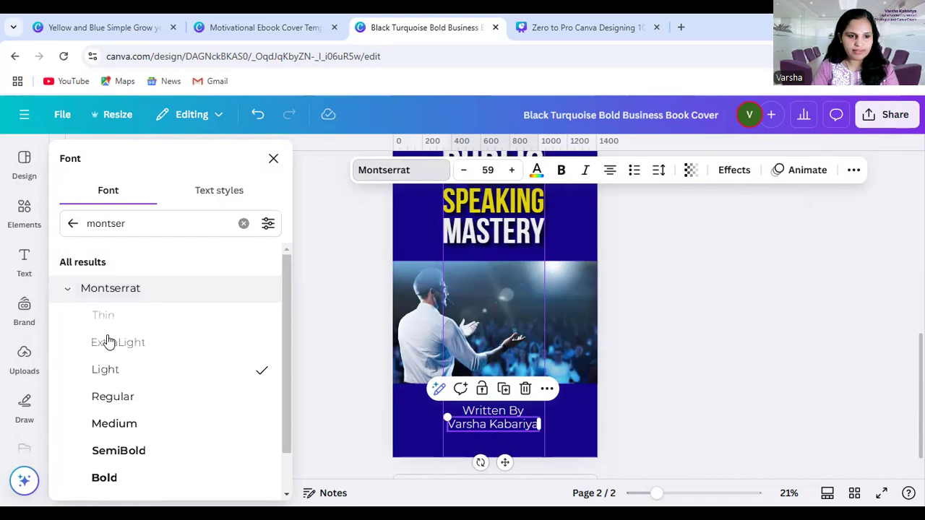
left_click(119, 450)
left_click(128, 426)
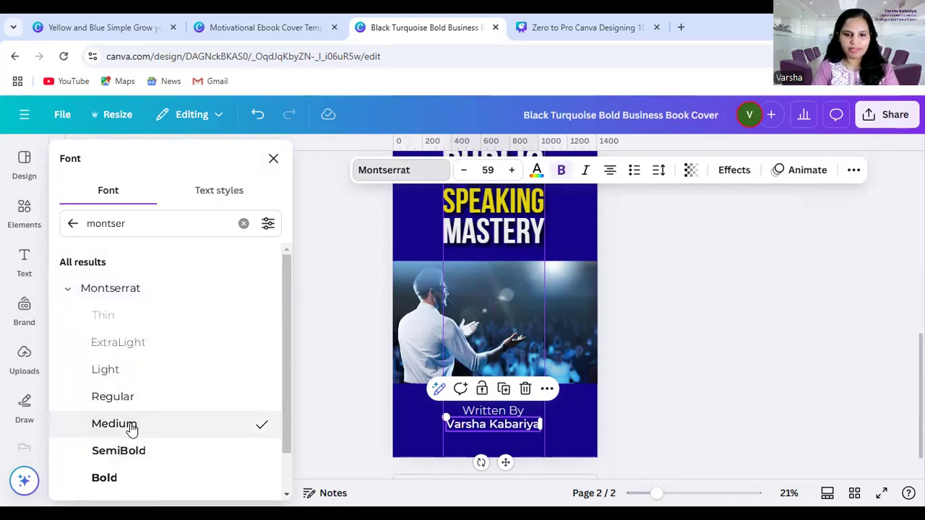
left_click(741, 379)
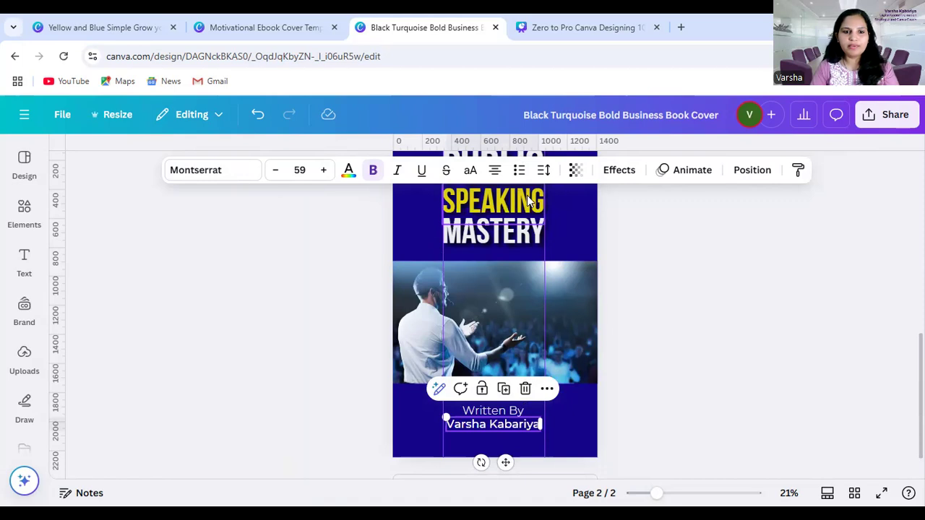
Colour the author name with the yellow #DFD10D sampled from the word "SPEAKING" in the title
left_click(348, 172)
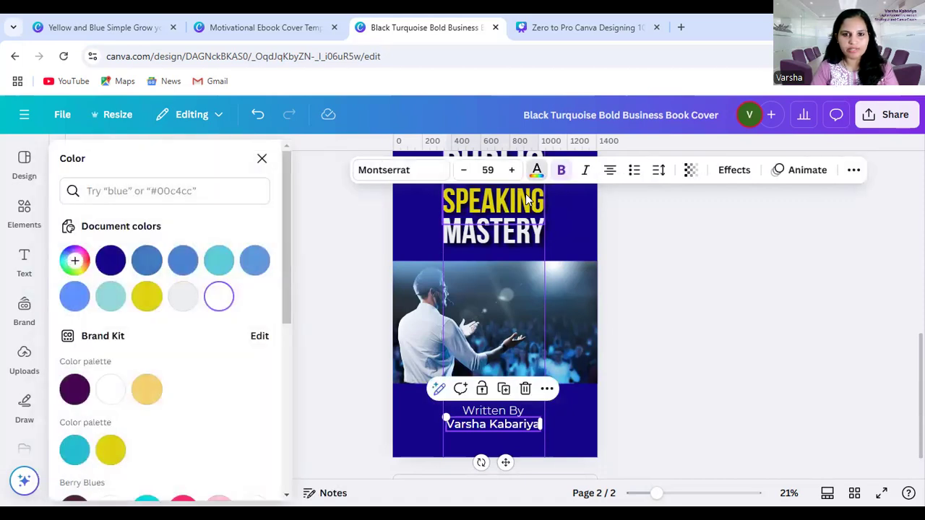
left_click(524, 202)
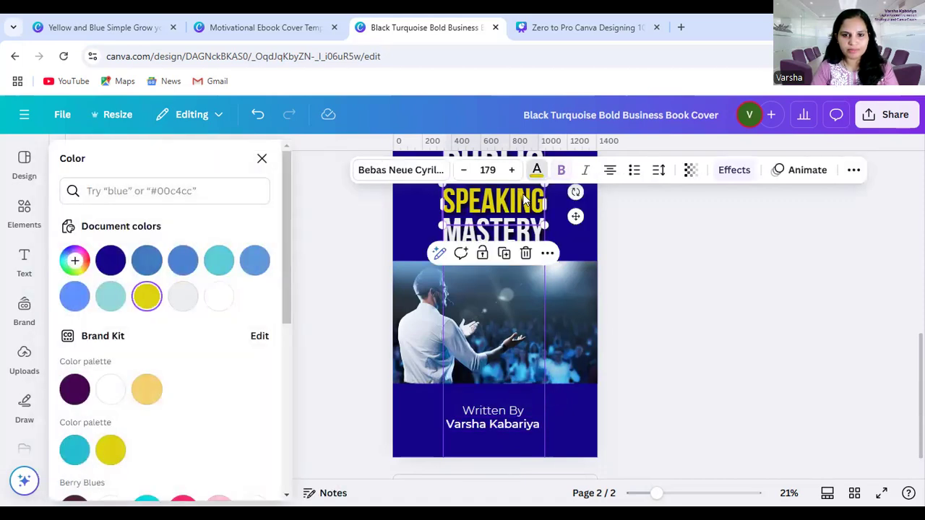
left_click(480, 426)
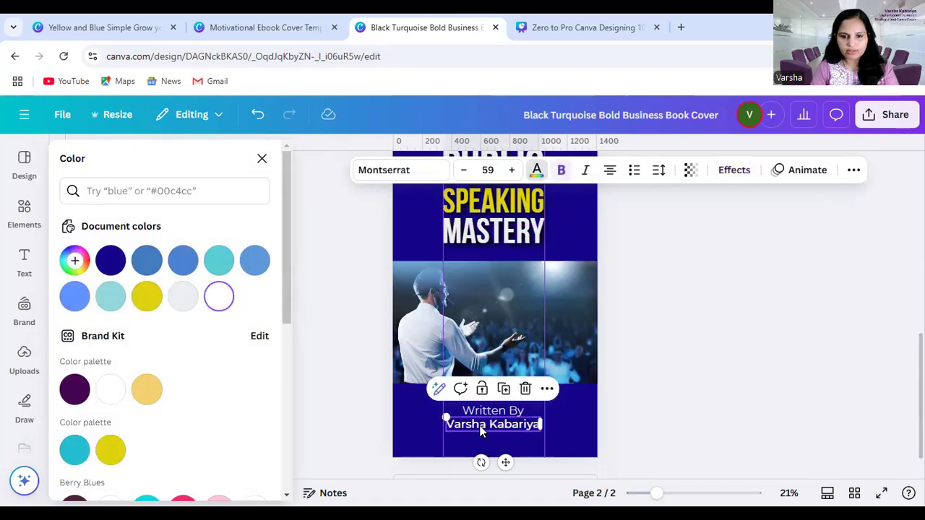
left_click(75, 260)
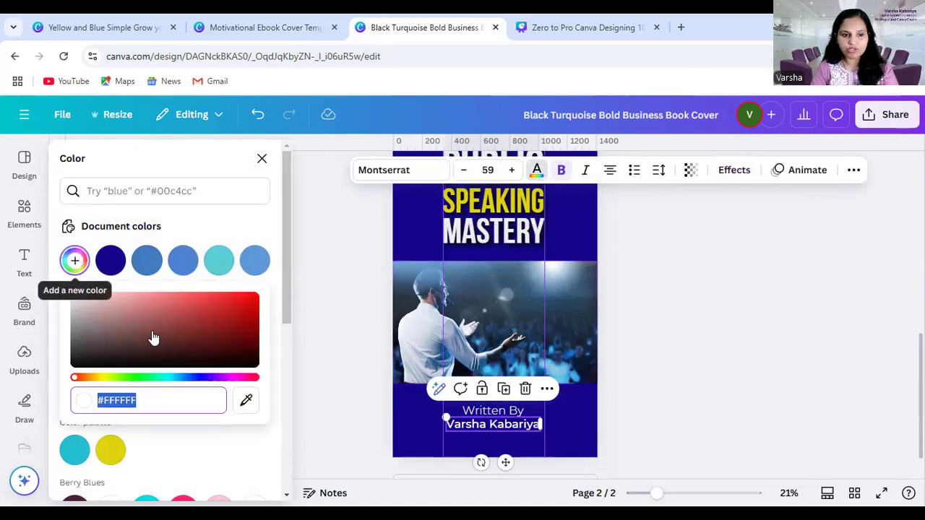
left_click(244, 403)
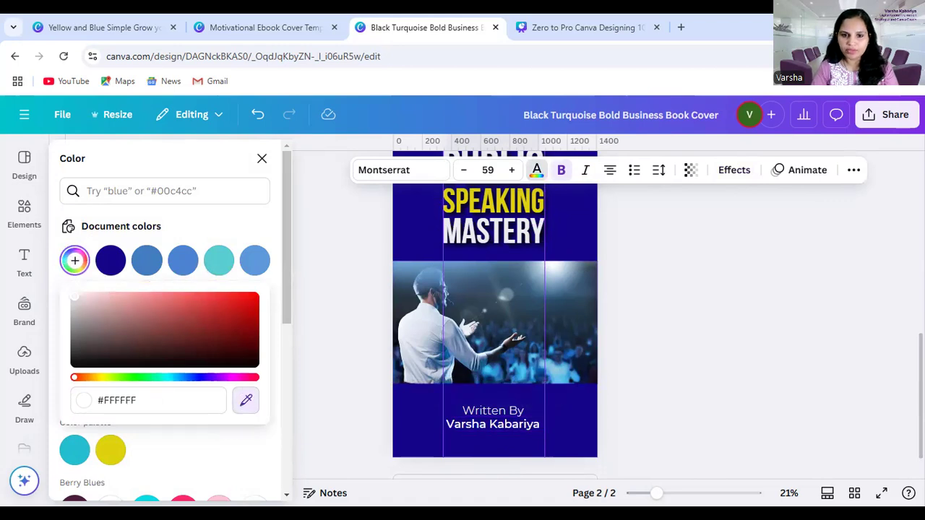
left_click(471, 206)
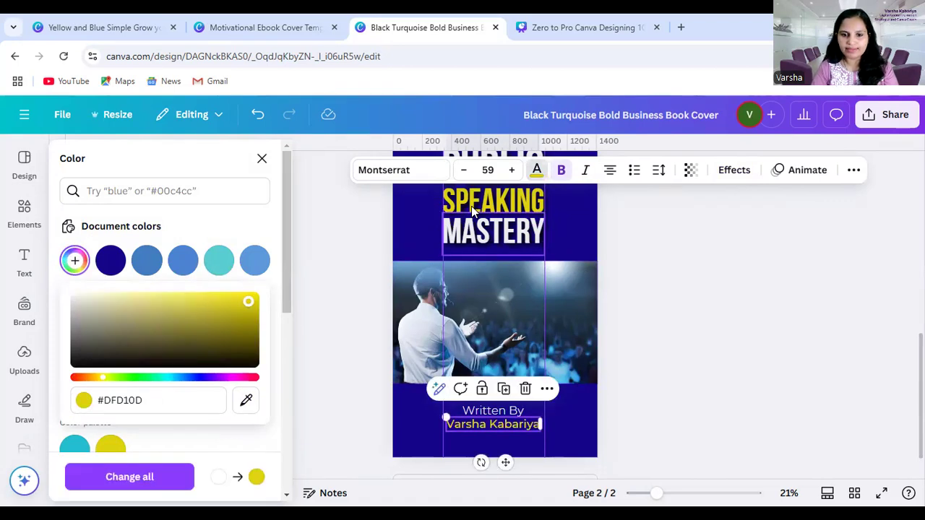
left_click(663, 391)
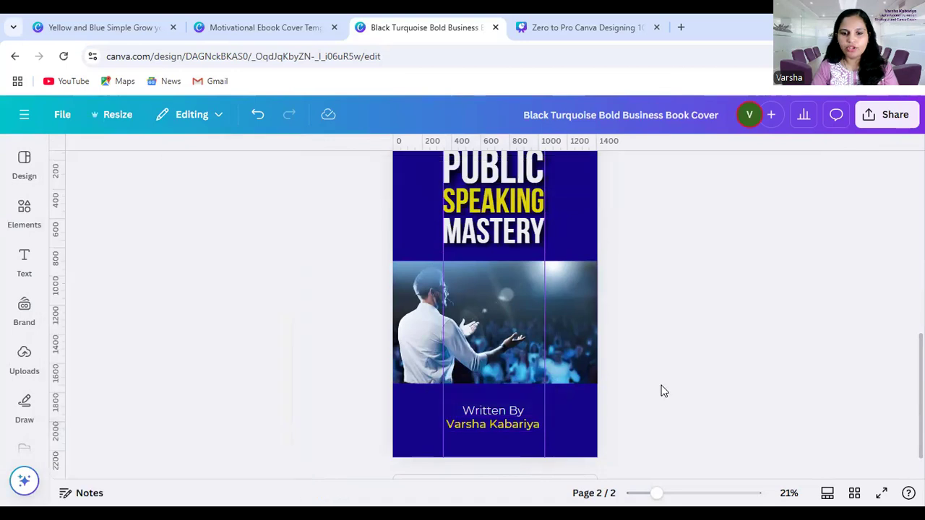
Apply the Lift text effect to the author name with an intensity of 100
triple_click(528, 426)
scroll(711, 342, "up", 2)
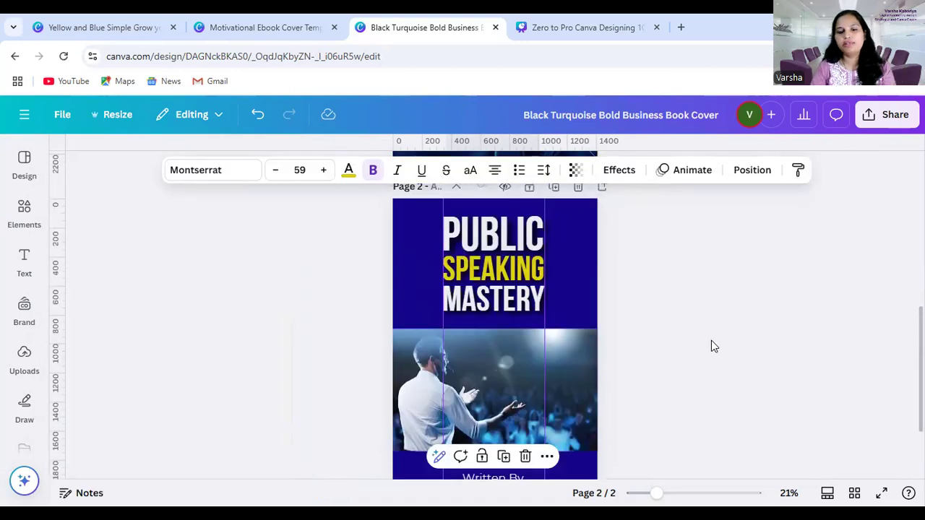
scroll(711, 342, "down", 2)
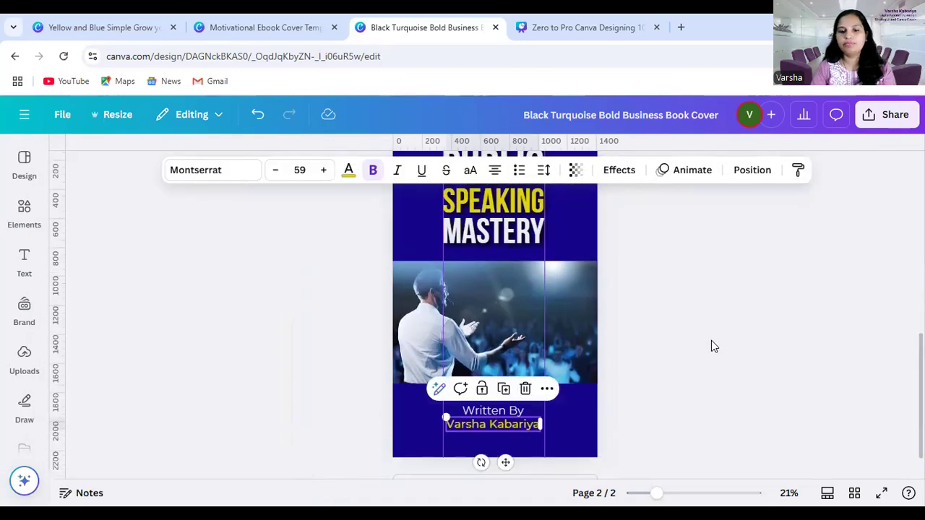
left_click(728, 397)
left_click(496, 427)
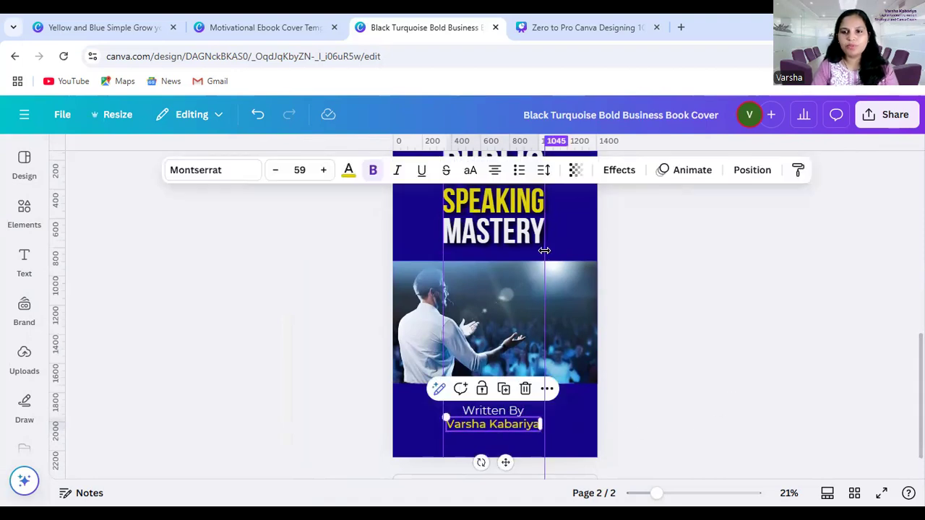
left_click(621, 173)
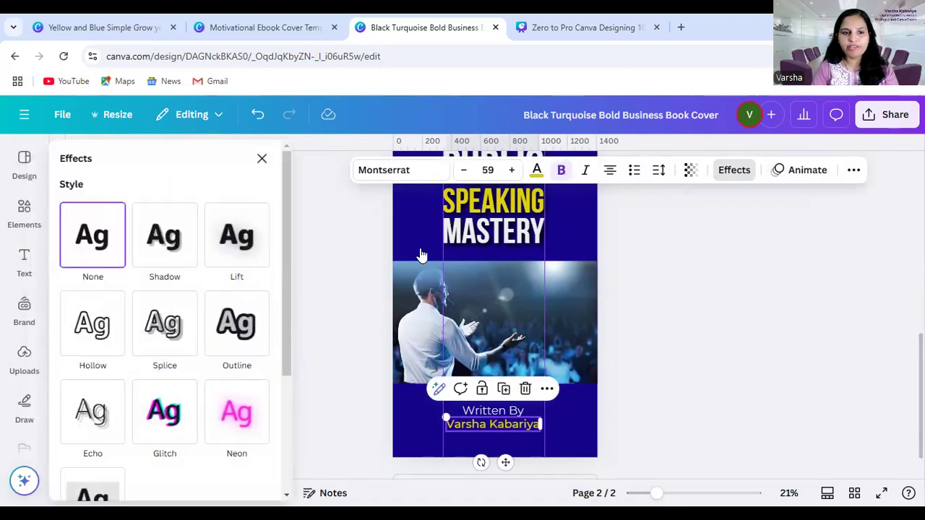
left_click(245, 241)
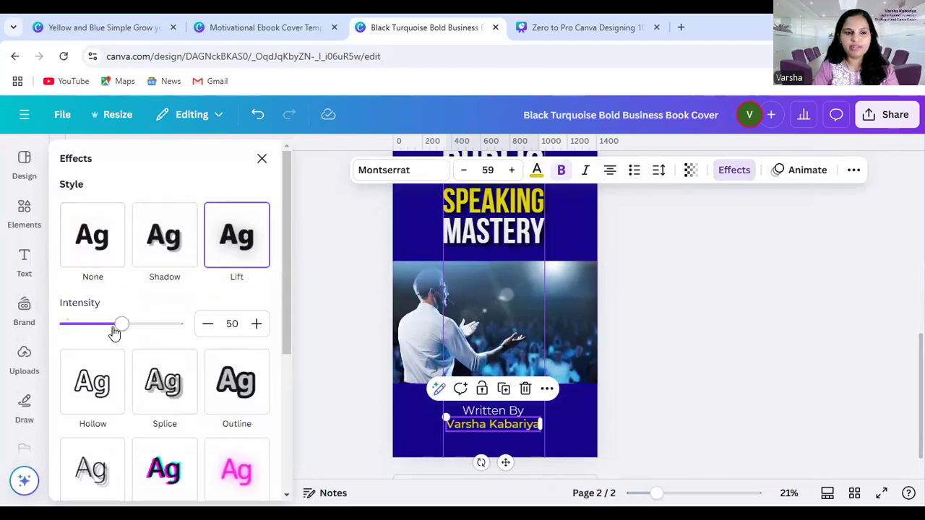
left_click_drag(123, 325, 237, 326)
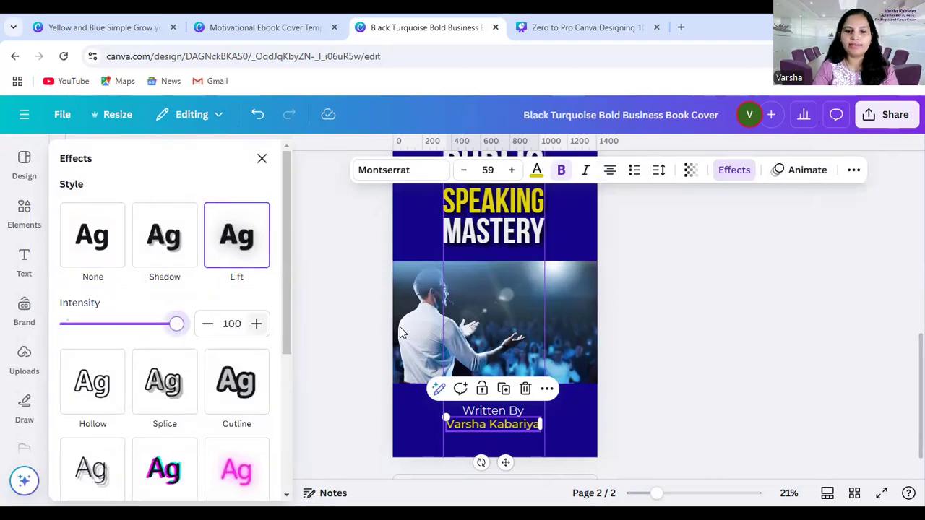
left_click(778, 332)
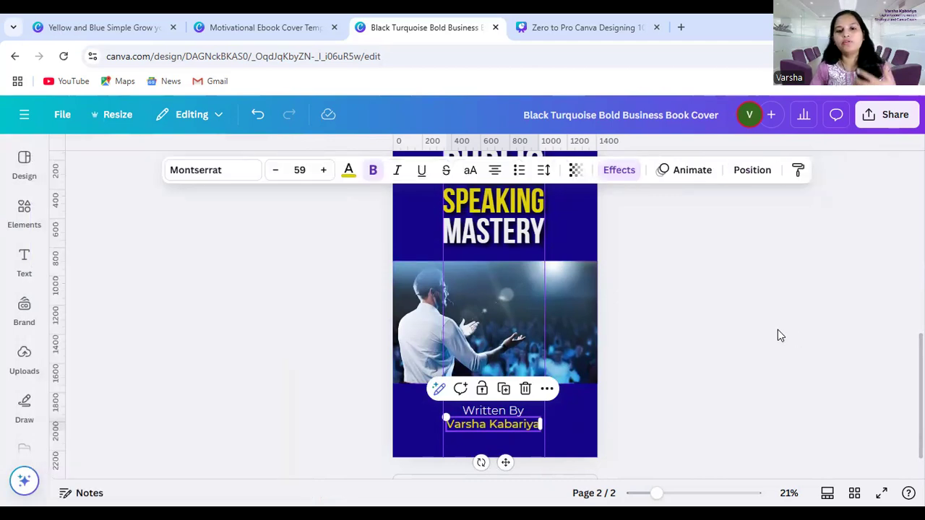
Preview the finished cover page in full screen
left_click(881, 493)
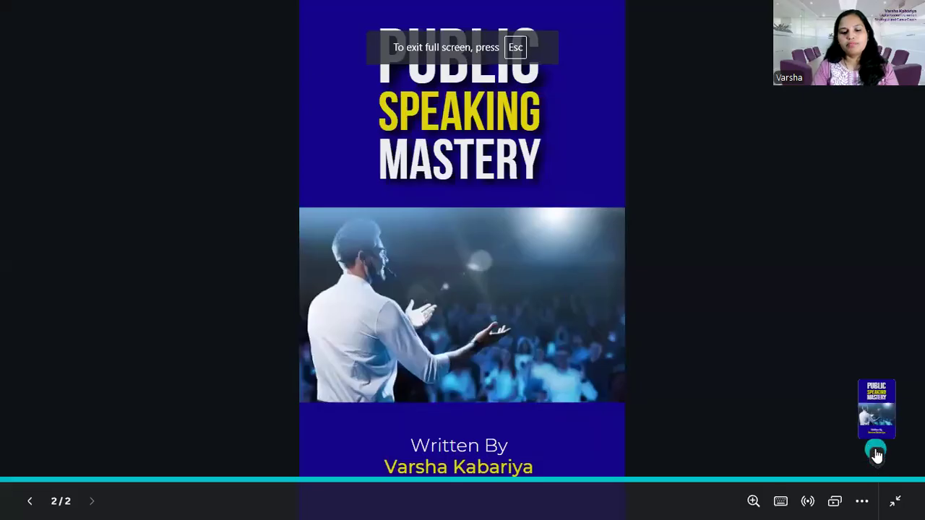
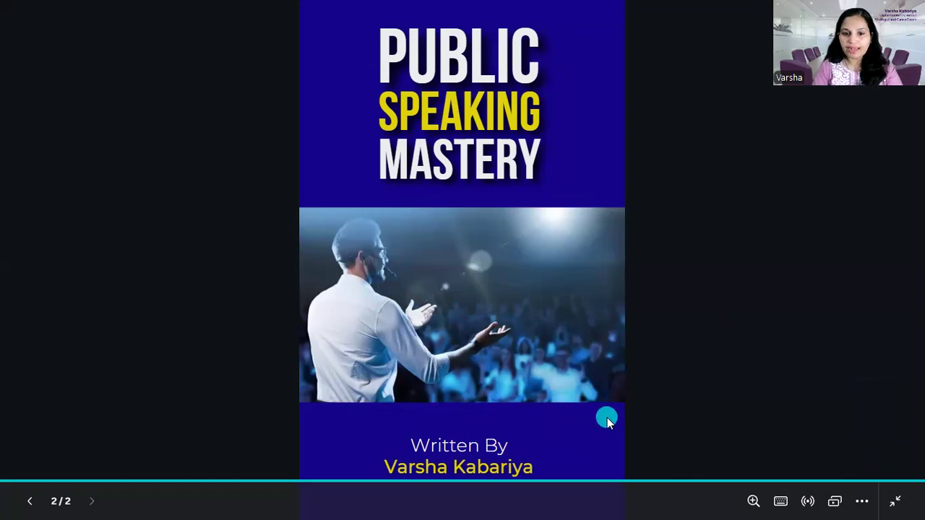
Leave the full-screen preview and review the two cover pages in the editor
key("Escape")
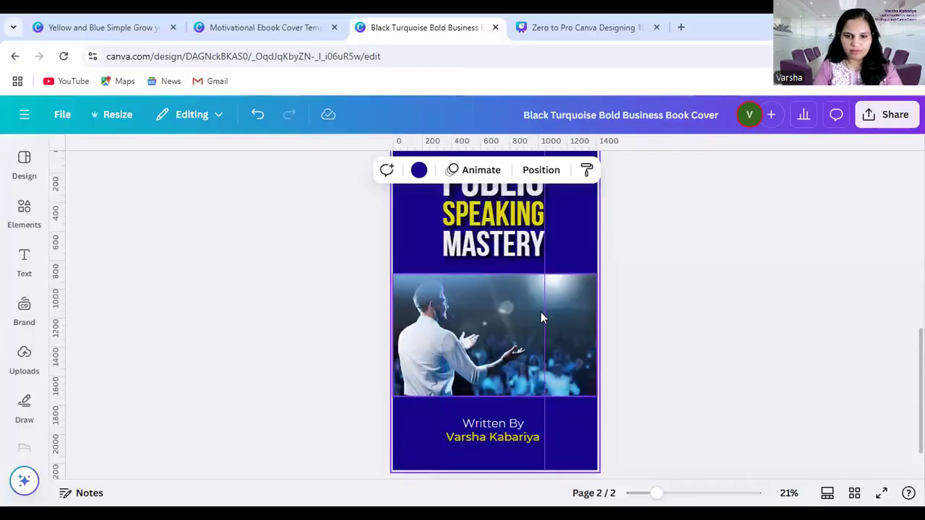
left_click(688, 247)
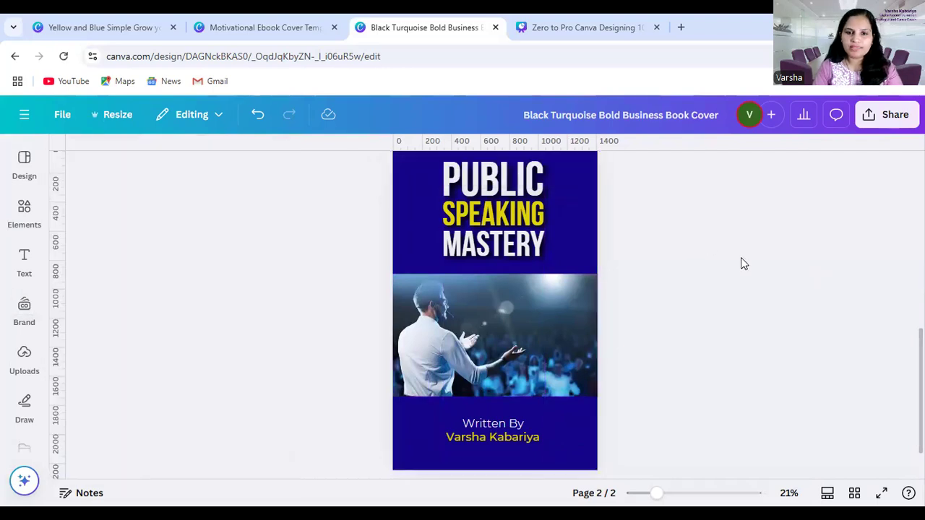
scroll(729, 316, "up", 2)
scroll(729, 316, "down", 2)
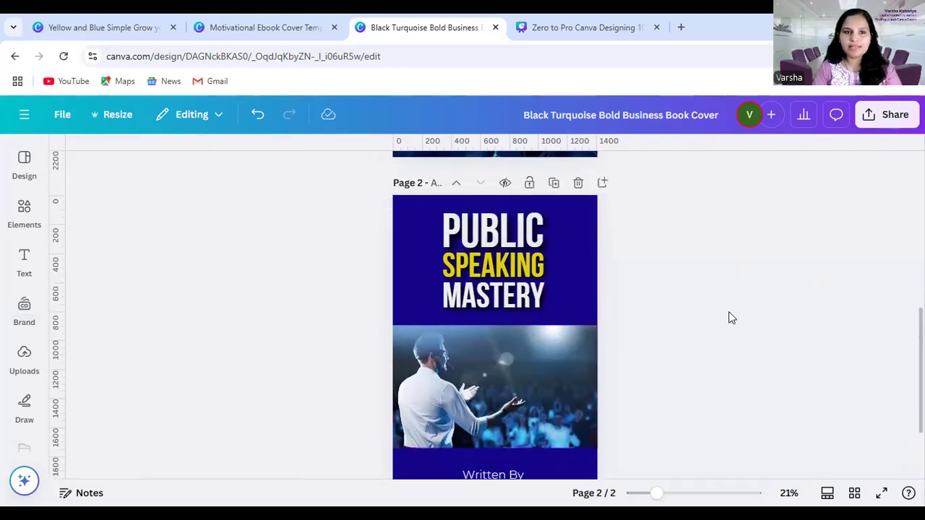
scroll(629, 258, "up", 5)
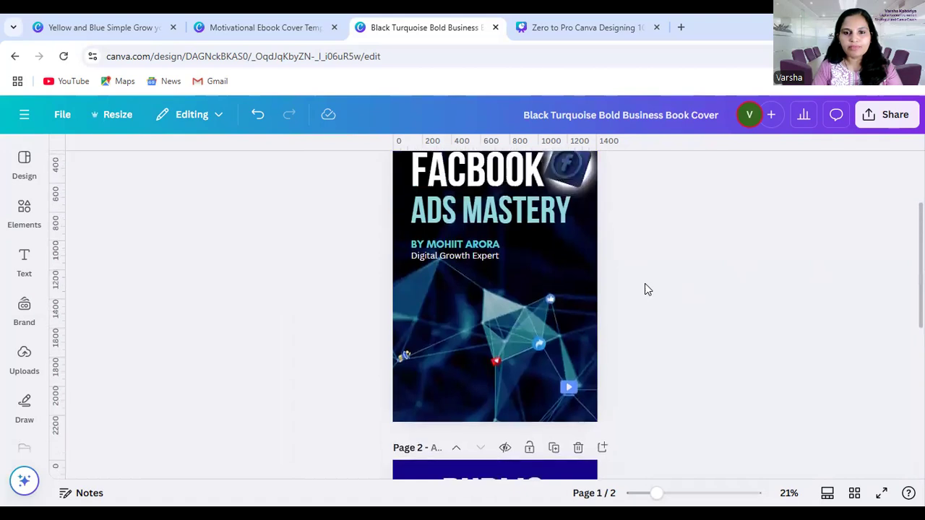
scroll(559, 345, "down", 1)
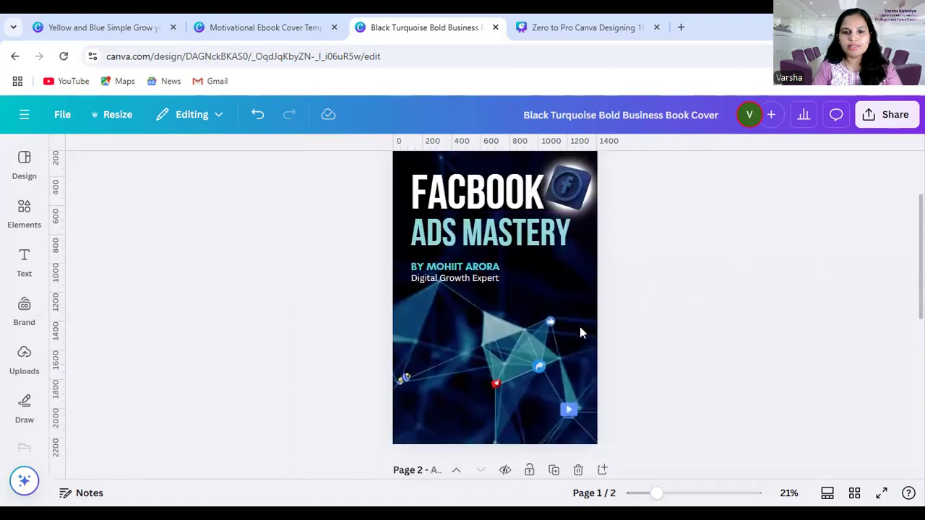
Examine the background image of the Facebook ads cover on page 1 on its own, leaving its crop unchanged
left_click(576, 281)
scroll(578, 347, "up", 1)
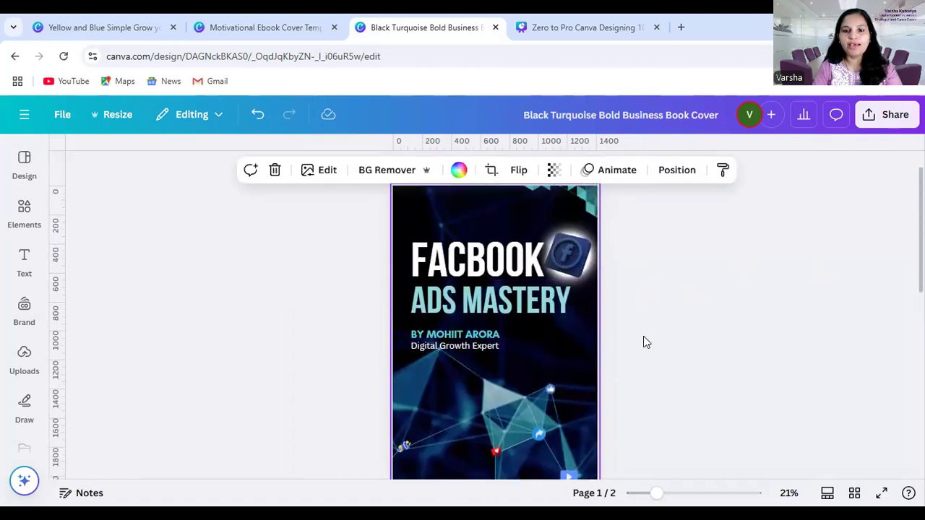
double_click(560, 344)
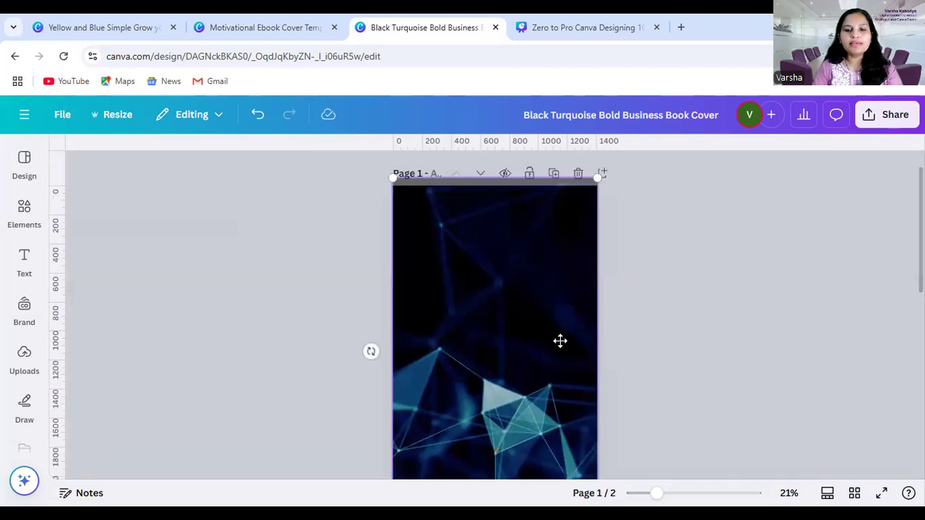
left_click(678, 320)
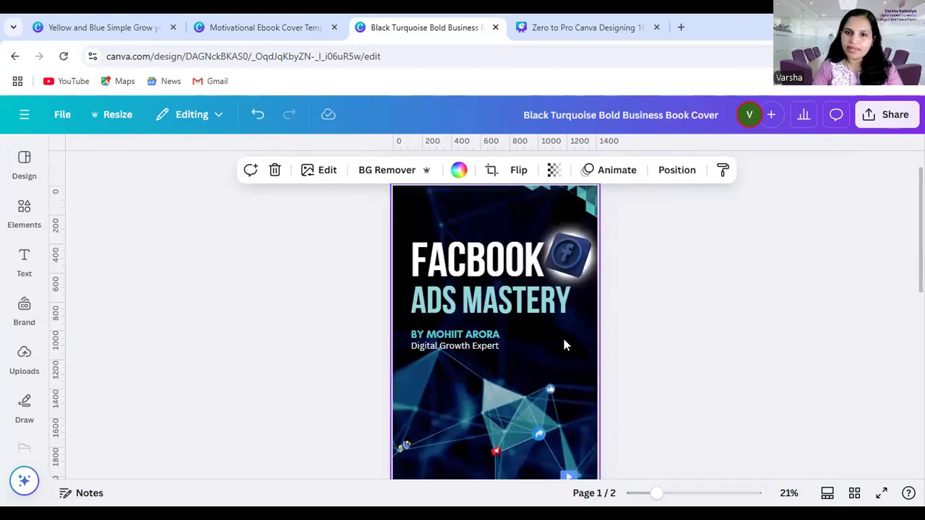
scroll(727, 345, "down", 5)
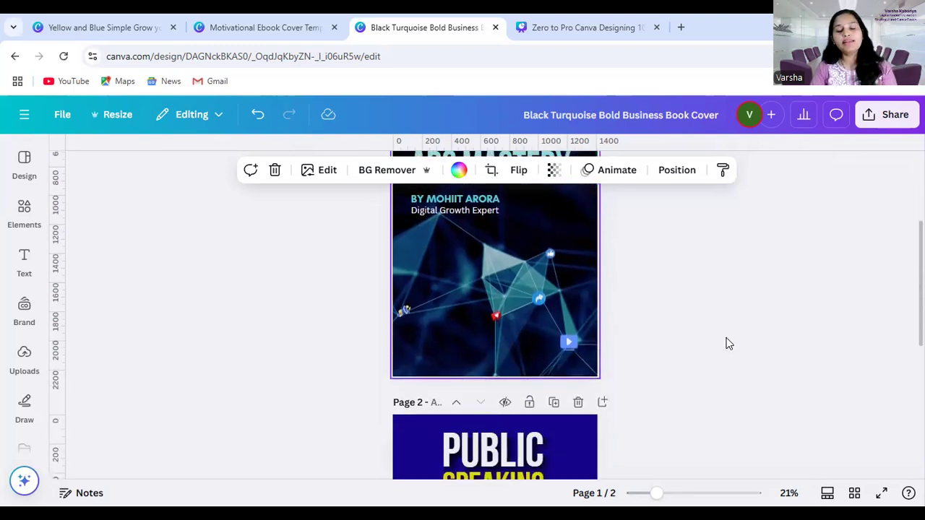
scroll(729, 338, "up", 5)
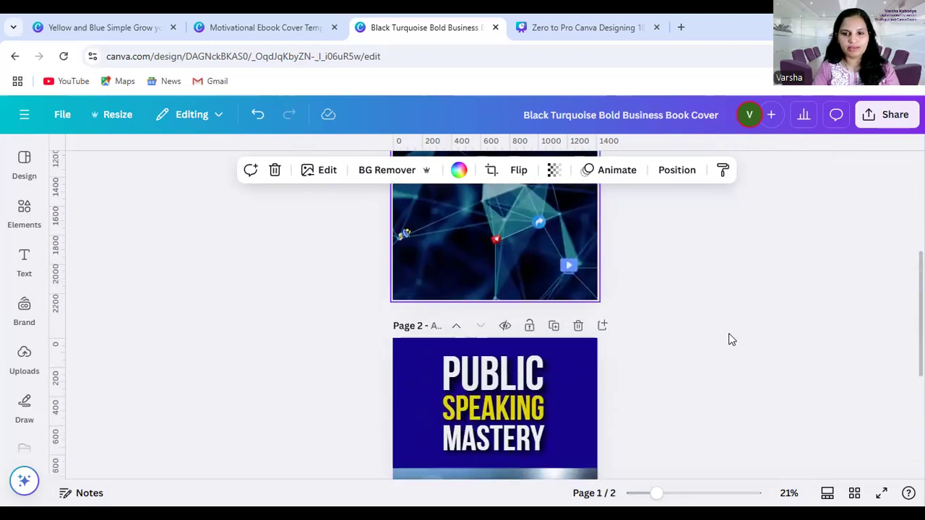
Search the elements for "facebook" and browse the matching photos
left_click(7, 206)
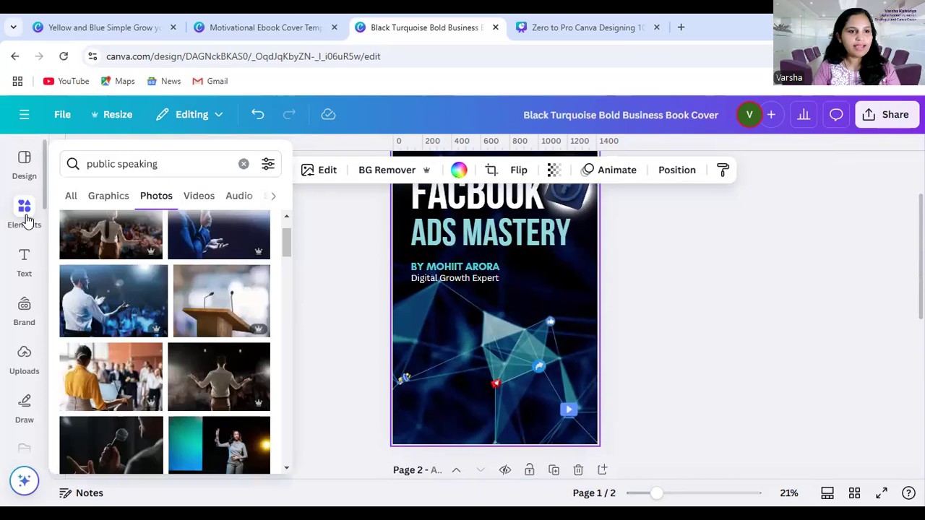
left_click(243, 164)
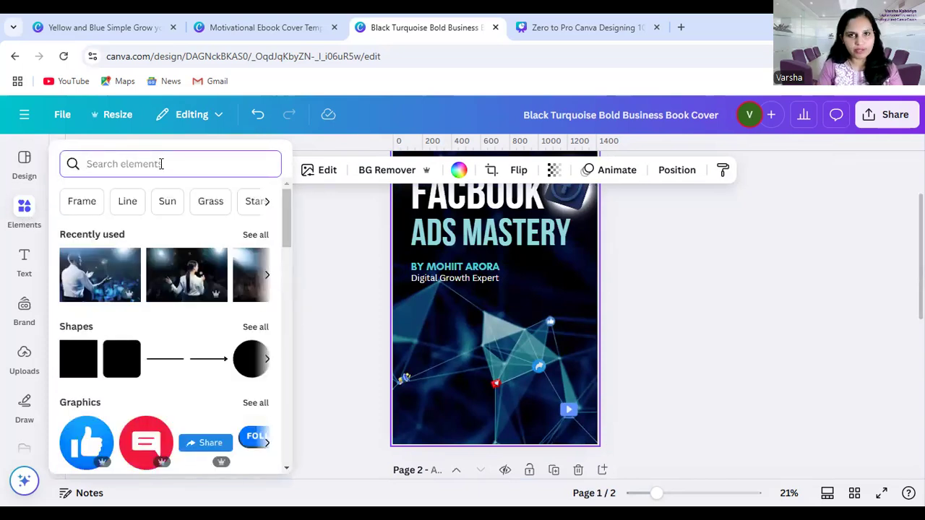
type("facebook")
key("Return")
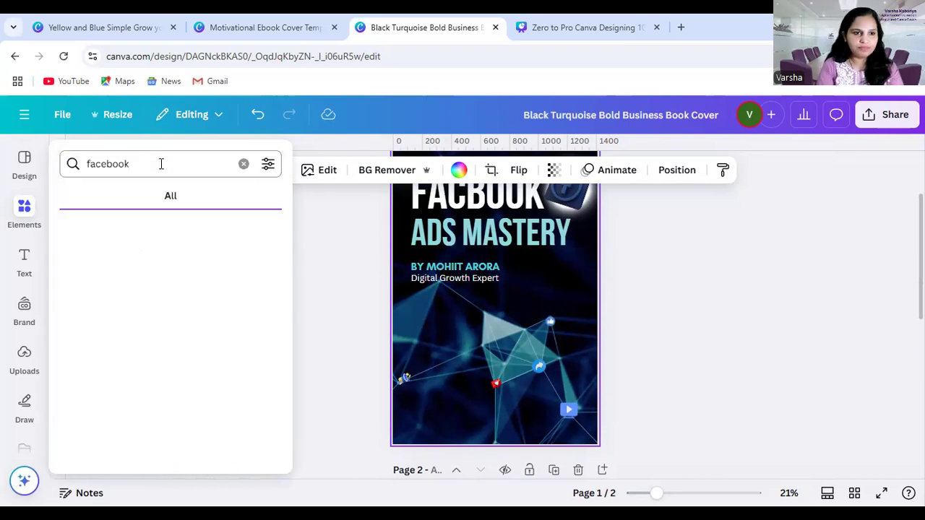
scroll(163, 376, "down", 4)
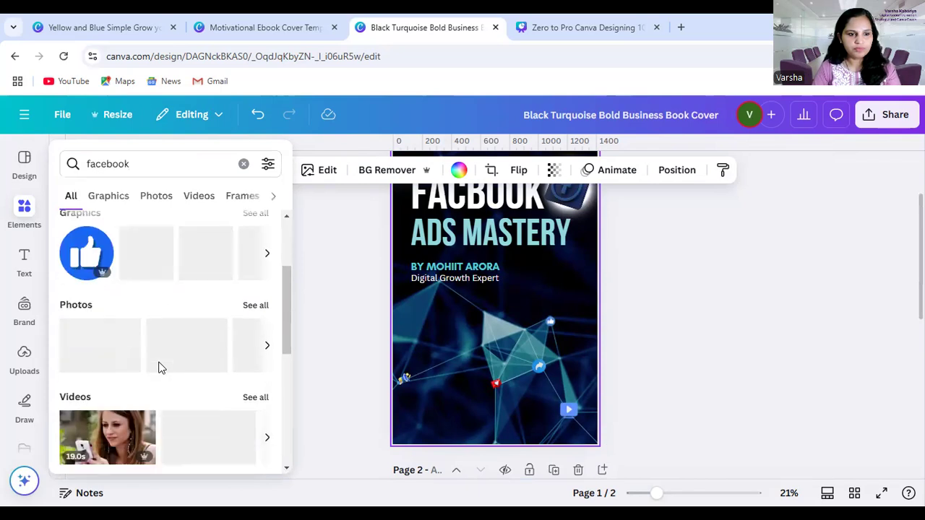
scroll(159, 368, "up", 2)
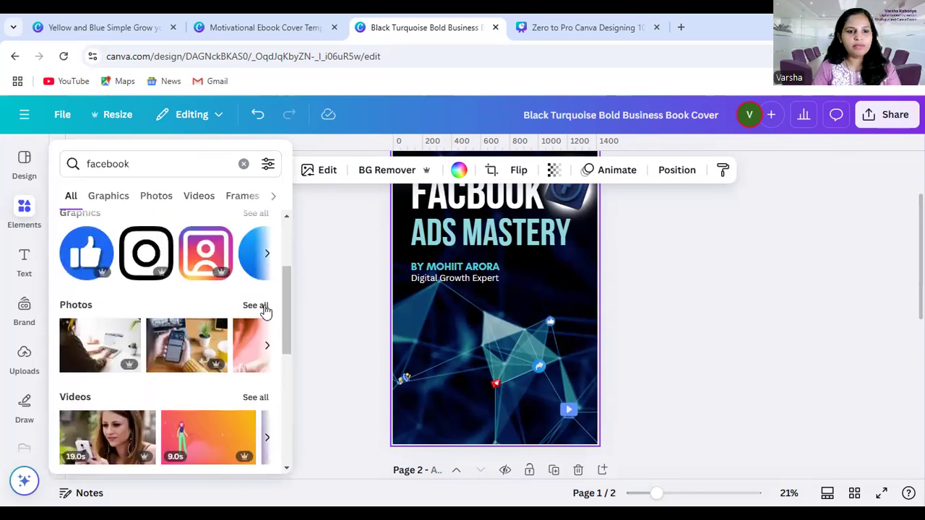
left_click(260, 306)
scroll(230, 399, "down", 3)
scroll(228, 398, "down", 5)
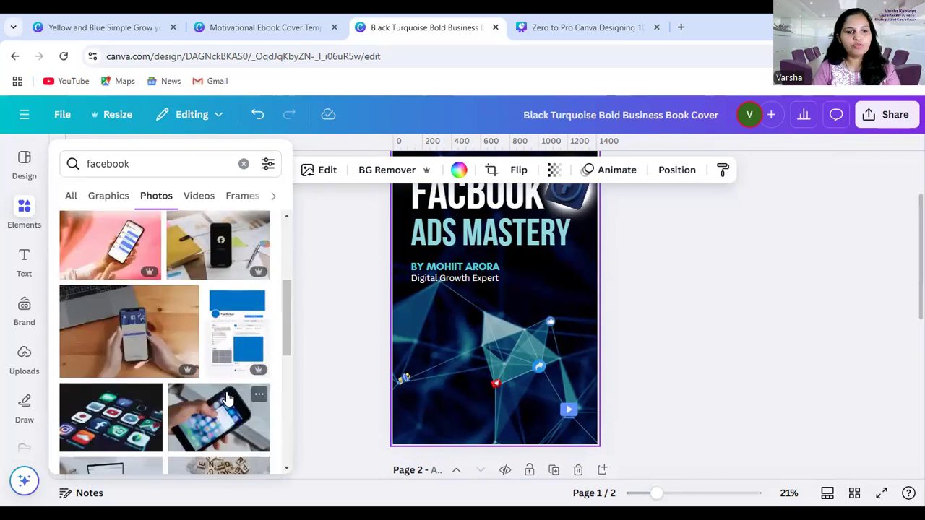
scroll(227, 396, "down", 5)
scroll(230, 389, "down", 3)
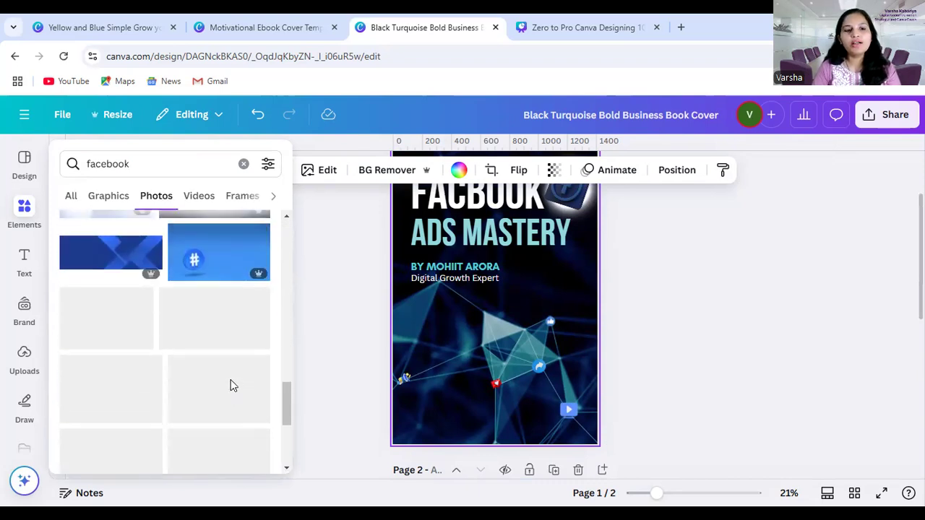
Open the info of page 1's background image and copy its title, "Abstract Blue Geometrical Background"
left_click(582, 312)
right_click(571, 276)
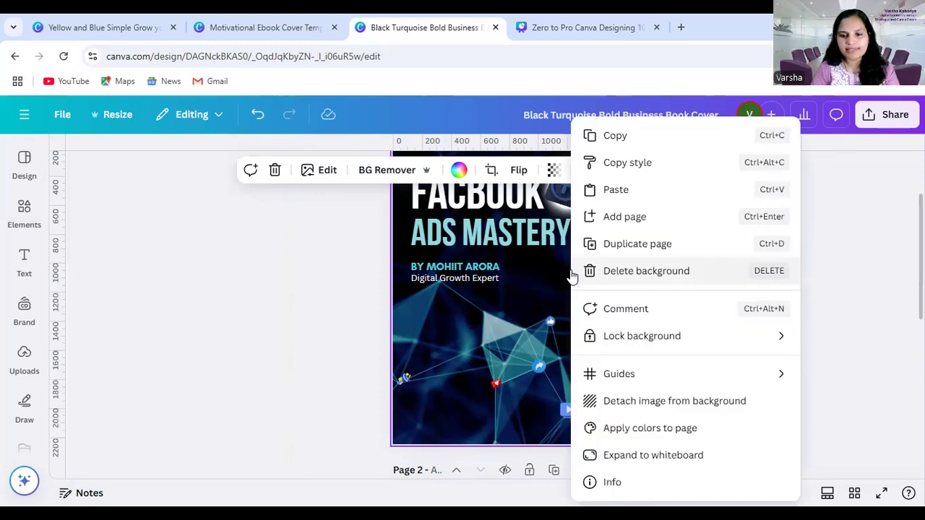
left_click(614, 482)
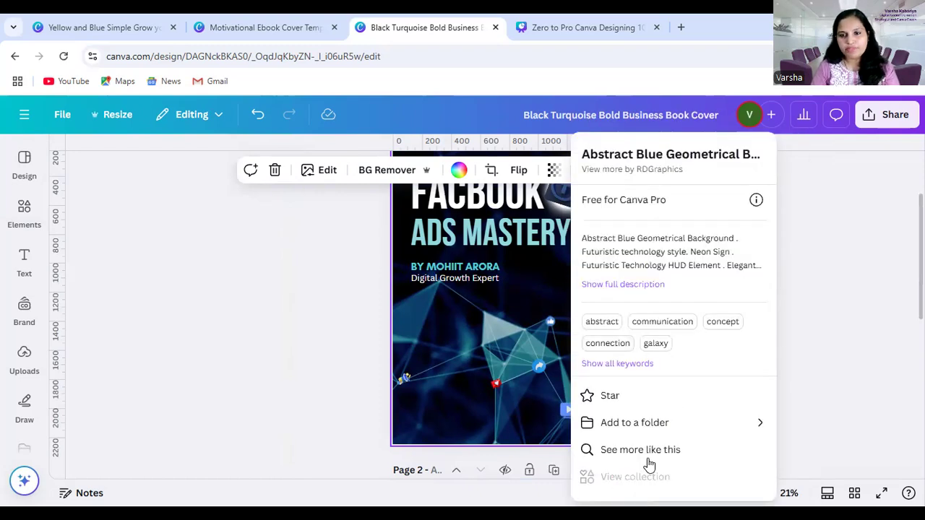
triple_click(723, 153)
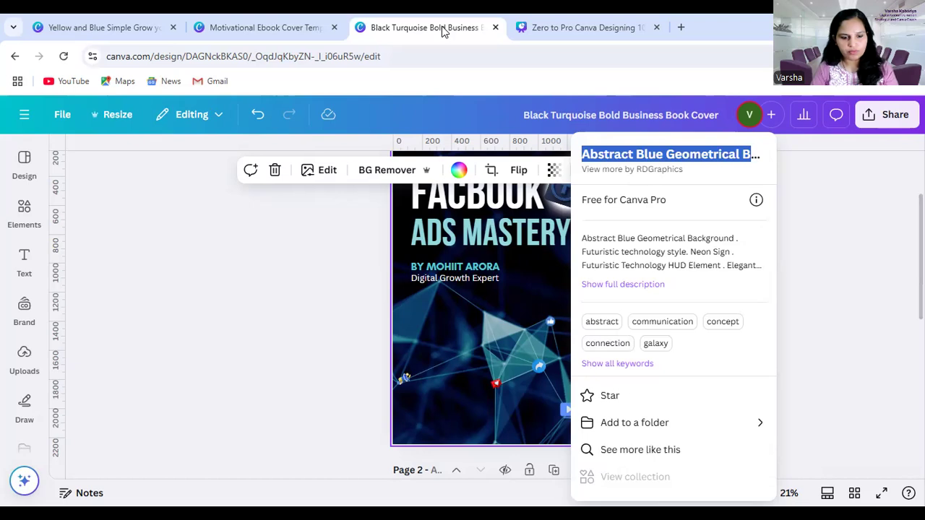
key("alt+Tab")
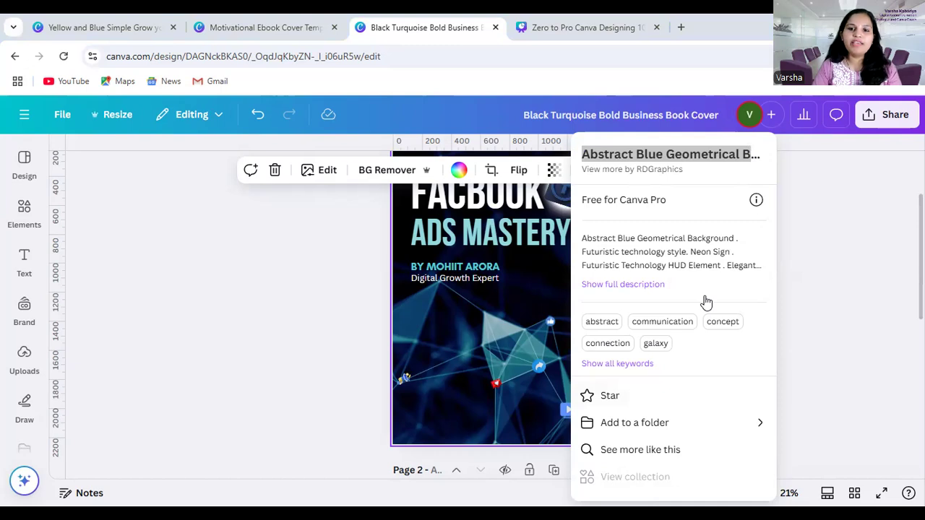
left_click(841, 287)
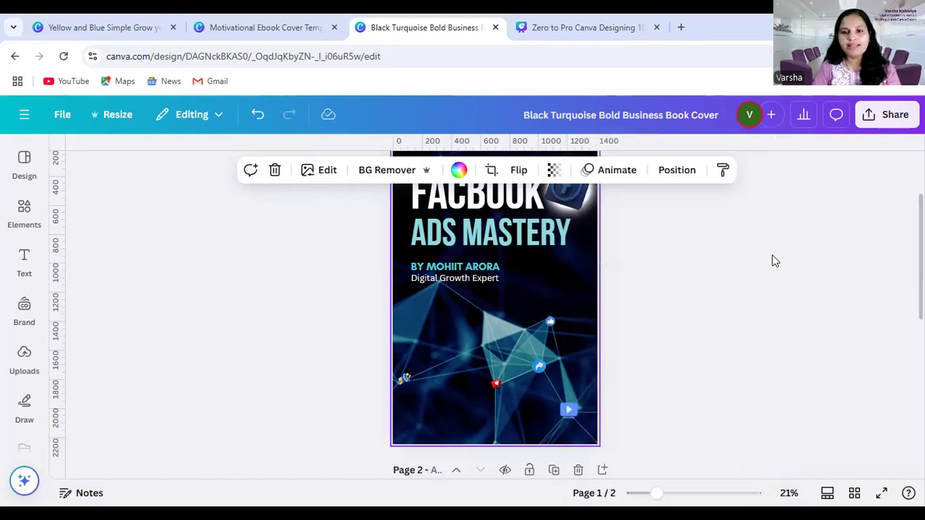
Replace the elements search with the copied title "Abstract Blue Geometrical Background"
scroll(604, 310, "up", 2)
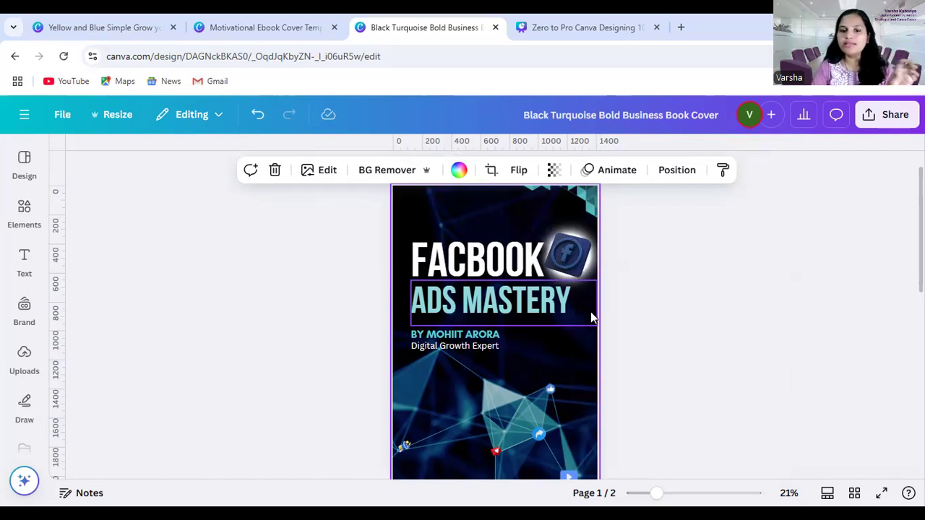
left_click(24, 209)
left_click(244, 158)
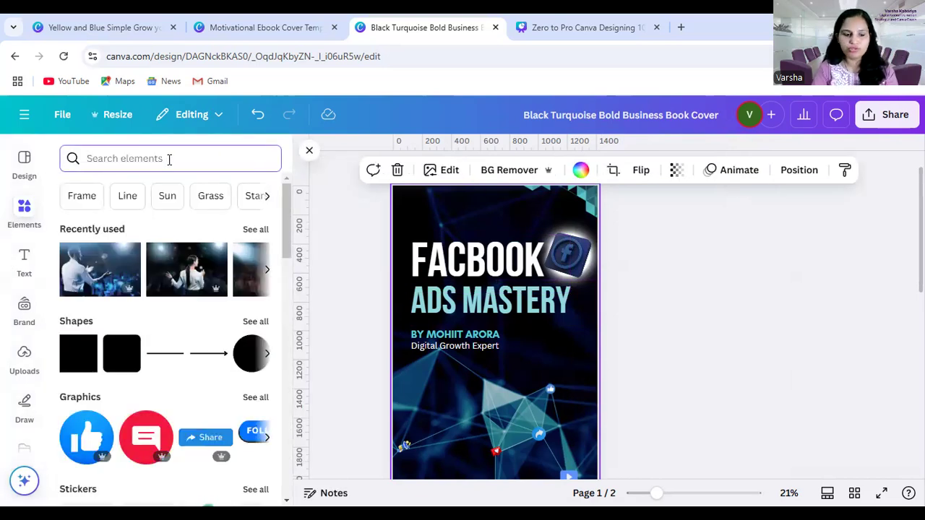
type("Abstract Blue Geometrical Background")
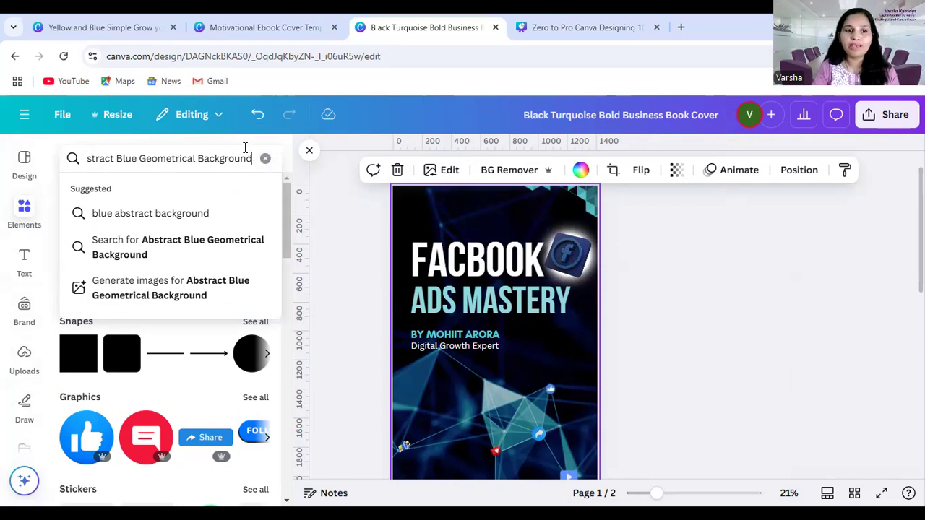
key("Return")
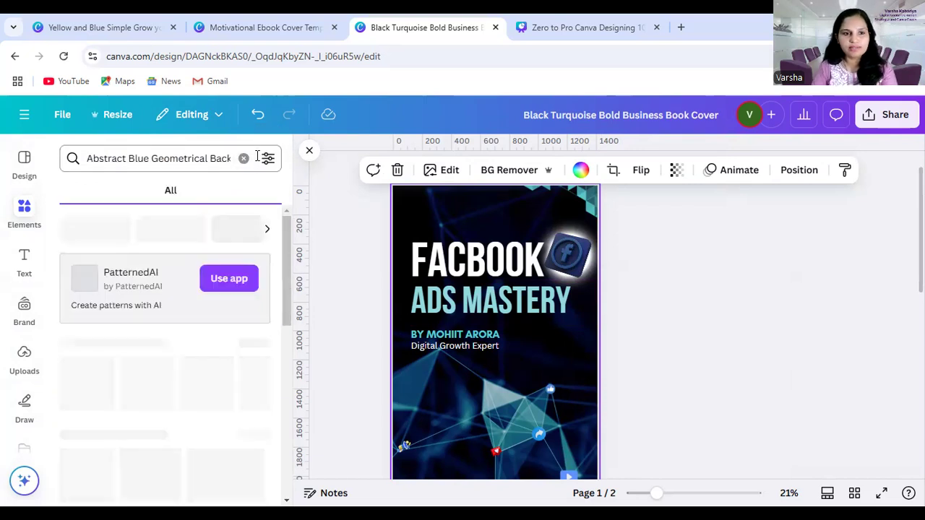
Show all photo results for the geometrical background search and look through them
scroll(174, 378, "down", 3)
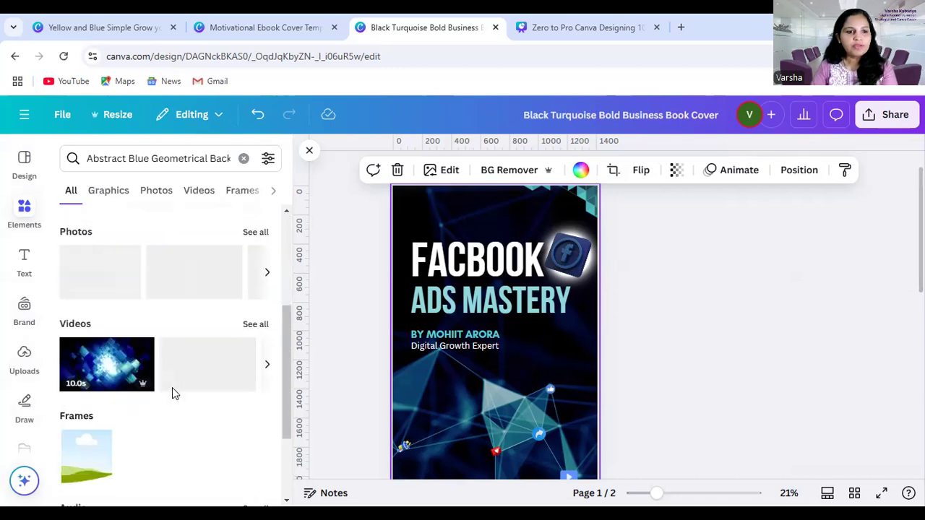
scroll(254, 338, "up", 2)
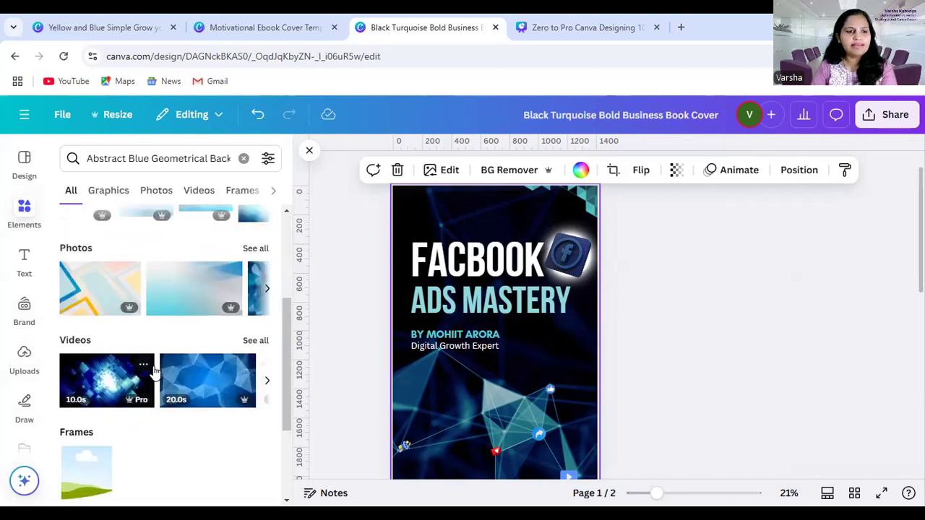
left_click(255, 301)
scroll(184, 410, "down", 1)
scroll(184, 410, "down", 10)
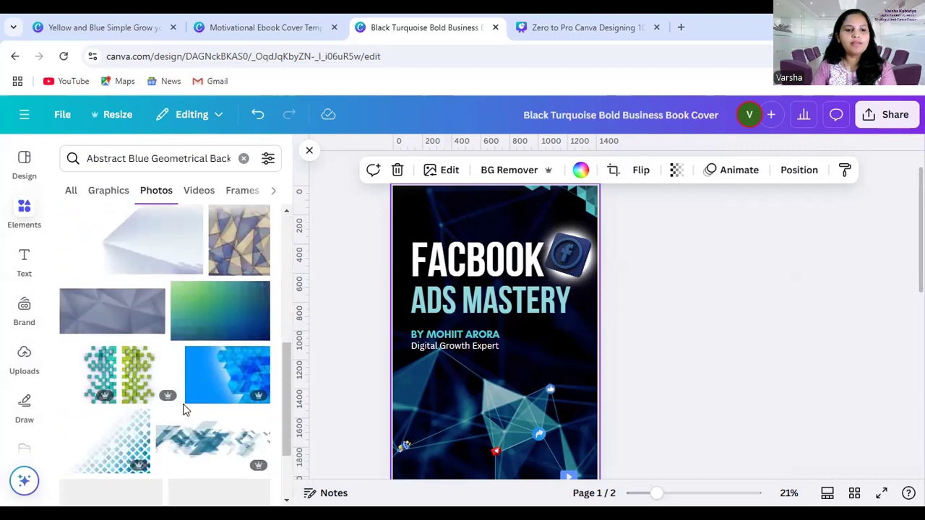
scroll(195, 402, "down", 2)
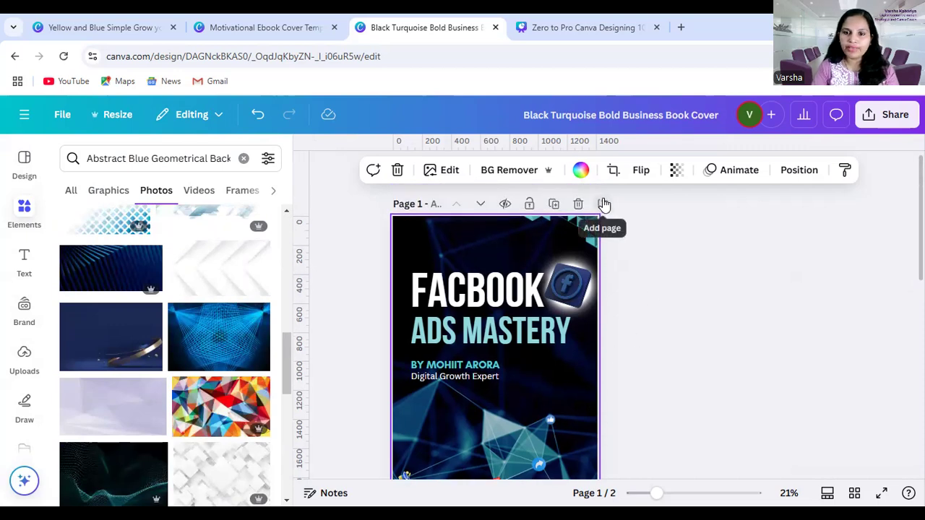
Add a blank page after page 1 and compare the existing covers with the geometrical background photos
left_click(600, 203)
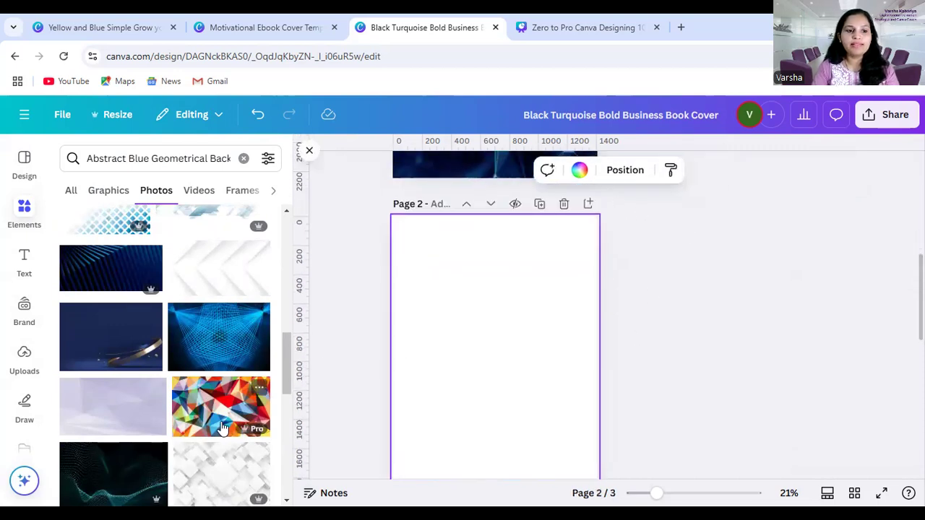
scroll(223, 428, "down", 2)
scroll(225, 428, "down", 2)
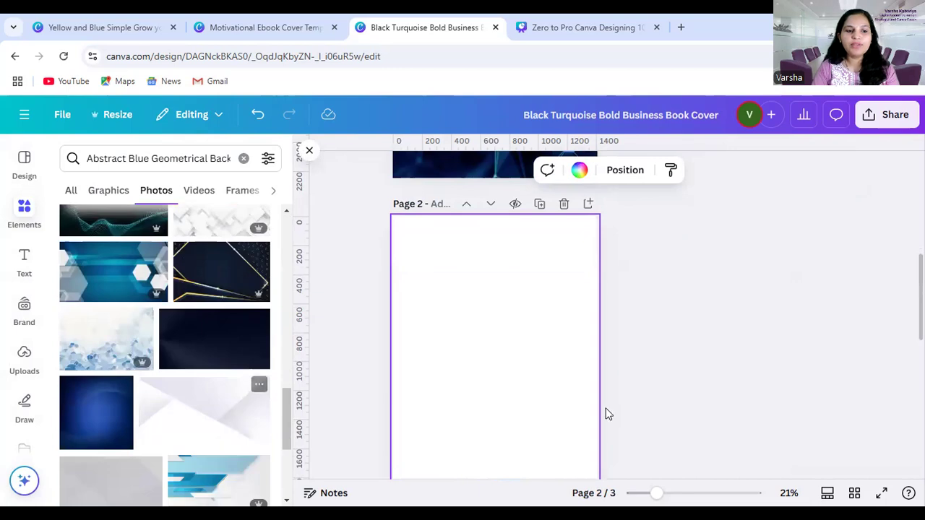
scroll(493, 421, "down", 3)
scroll(494, 421, "down", 3)
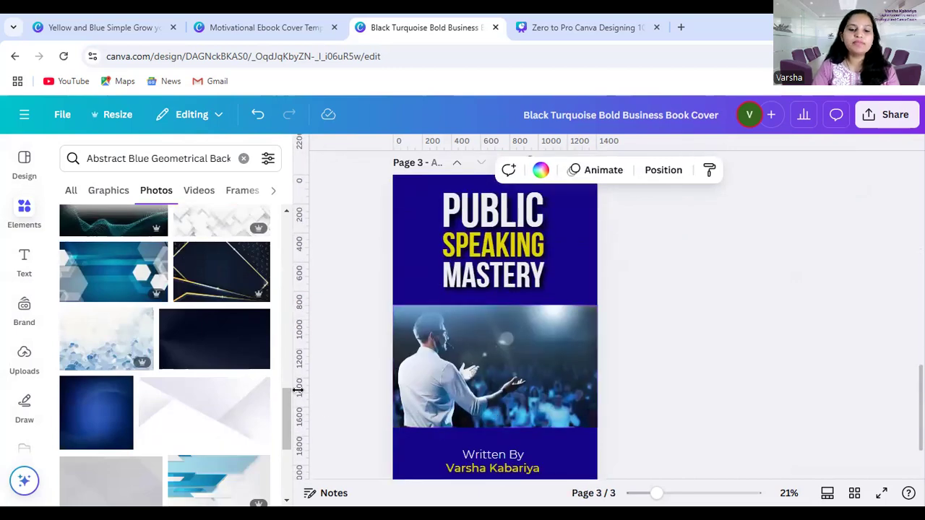
scroll(300, 386, "up", 2)
scroll(300, 386, "up", 3)
scroll(209, 347, "up", 3)
scroll(671, 334, "up", 4)
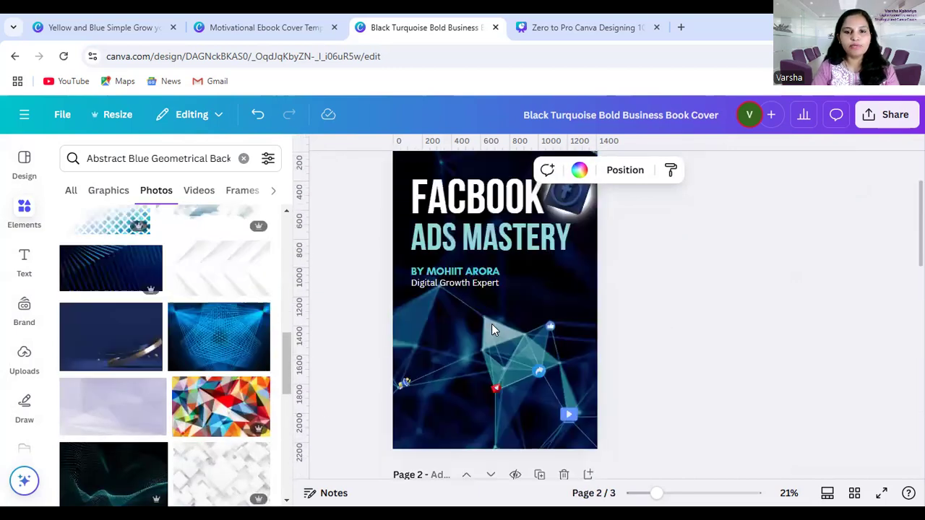
scroll(186, 409, "down", 2)
scroll(725, 361, "down", 3)
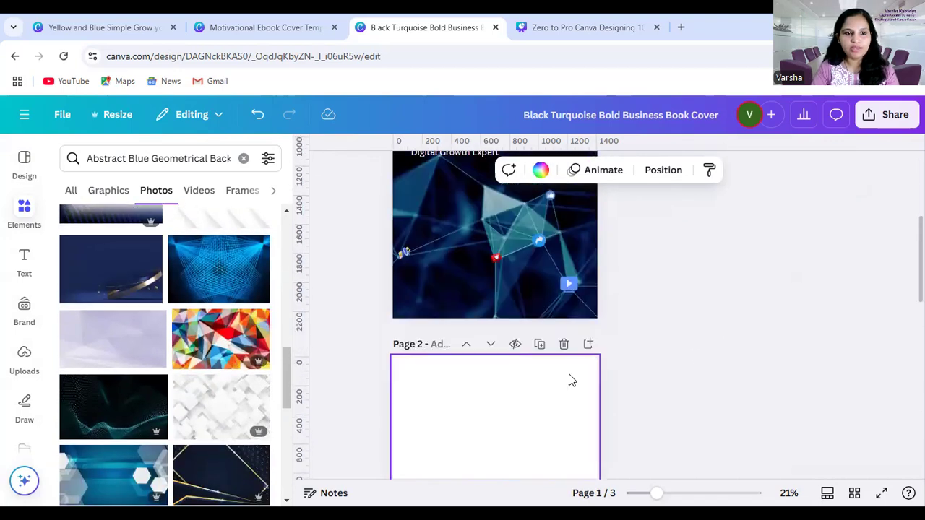
scroll(583, 345, "down", 1)
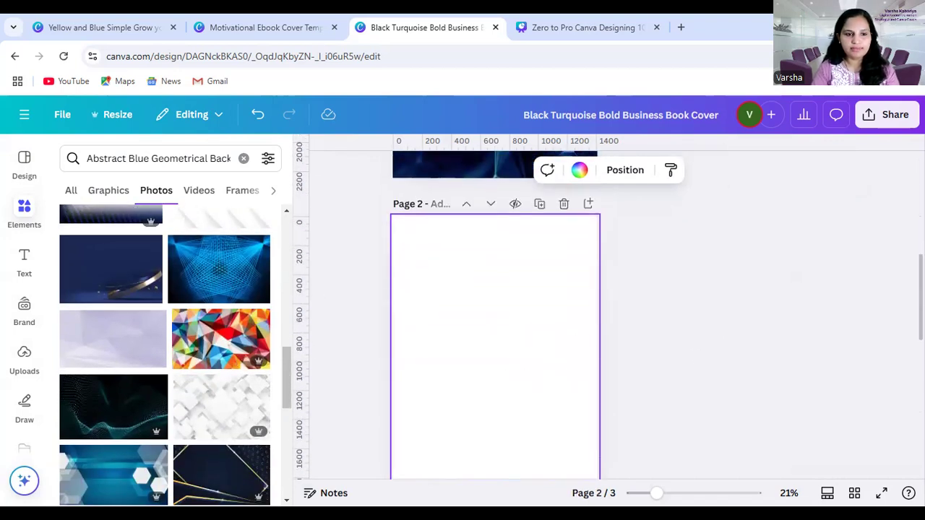
Insert the photo of crossing blue light lines on page 2 and set it as the page background
left_click(196, 275)
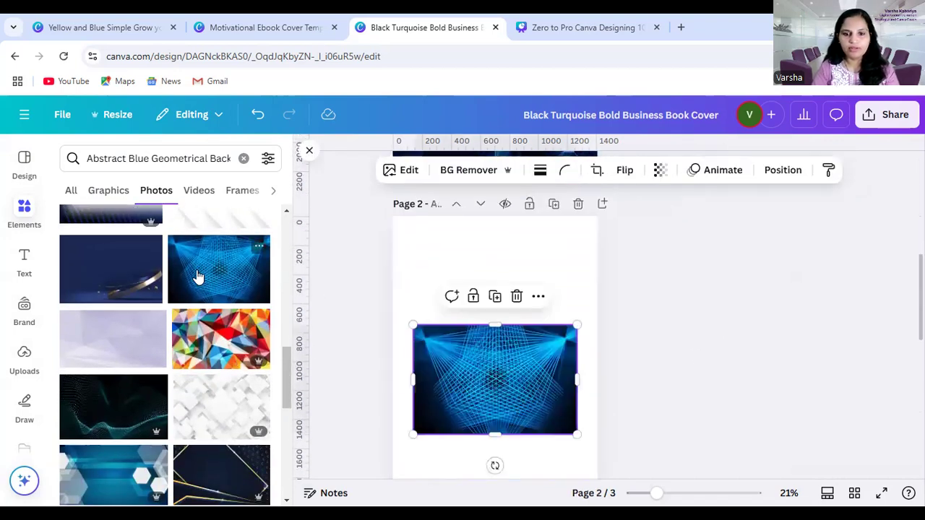
right_click(495, 379)
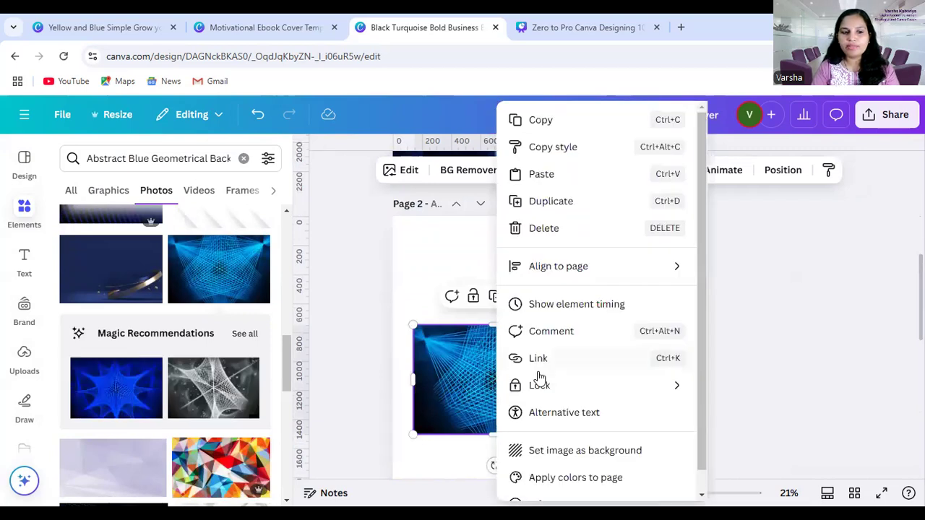
left_click(596, 449)
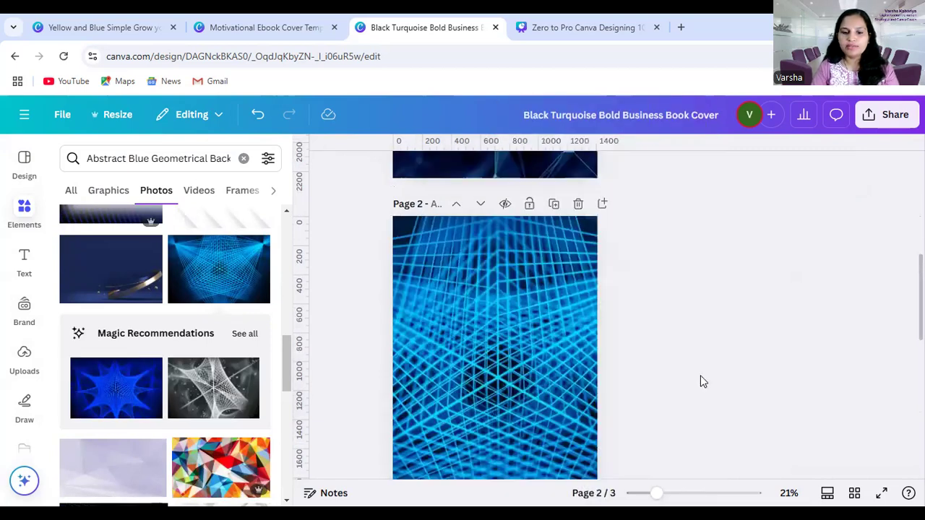
Reposition the background image in page 2's crop so that its left part with the light source fills the page
double_click(513, 327)
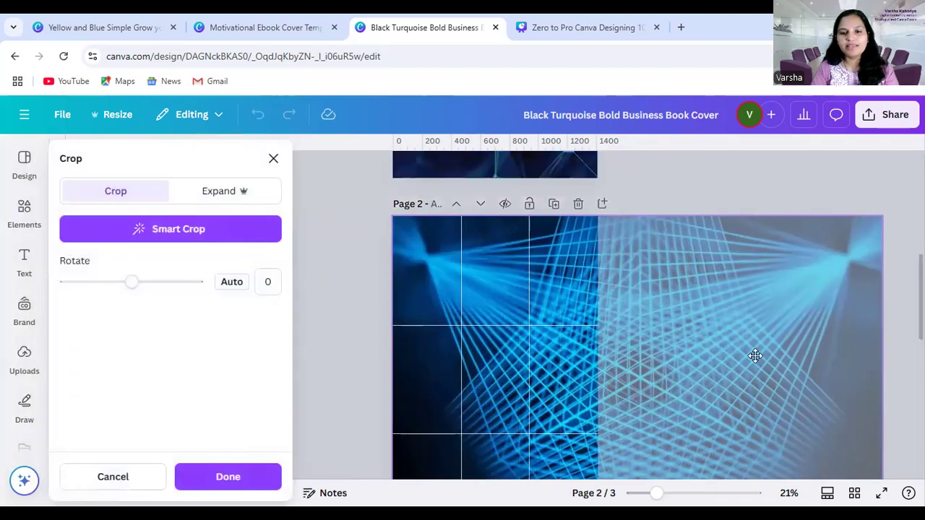
left_click(274, 158)
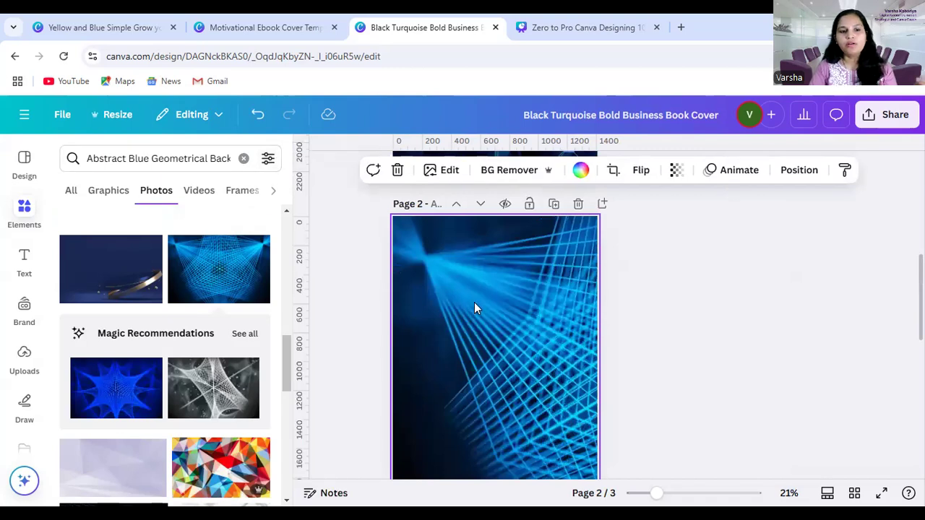
double_click(491, 353)
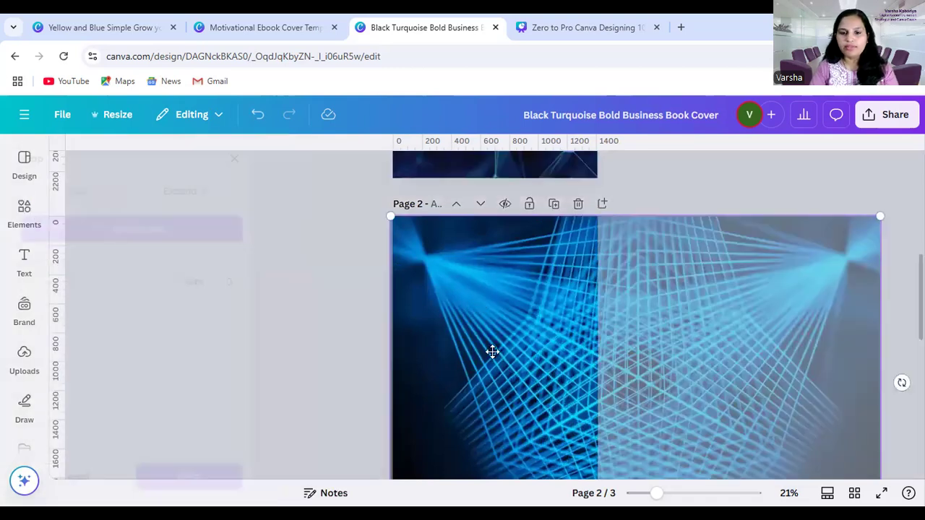
left_click_drag(492, 351, 506, 322)
left_click(316, 286)
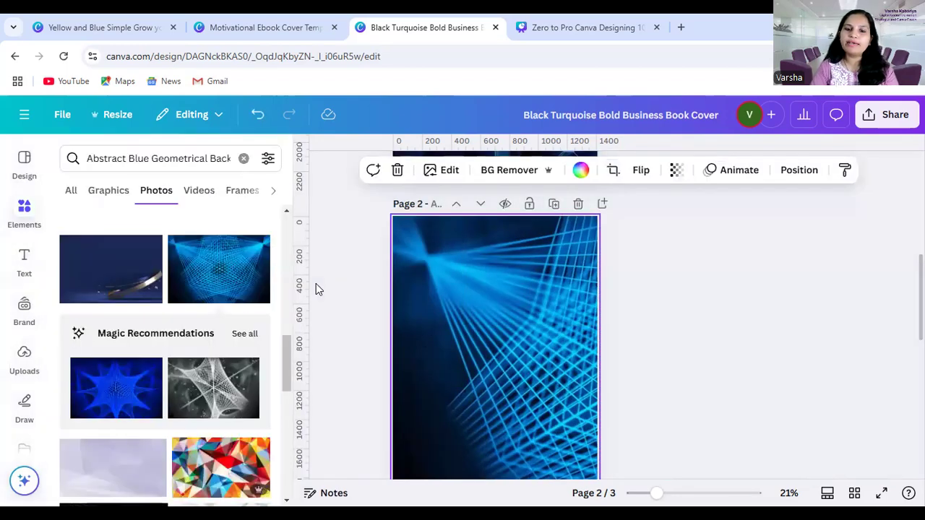
left_click(700, 362)
Examine the small social media icons placed over the network lines on page 1, including the share, video, like, heart and megaphone icons
scroll(698, 364, "up", 2)
scroll(697, 366, "down", 3)
scroll(698, 367, "up", 3)
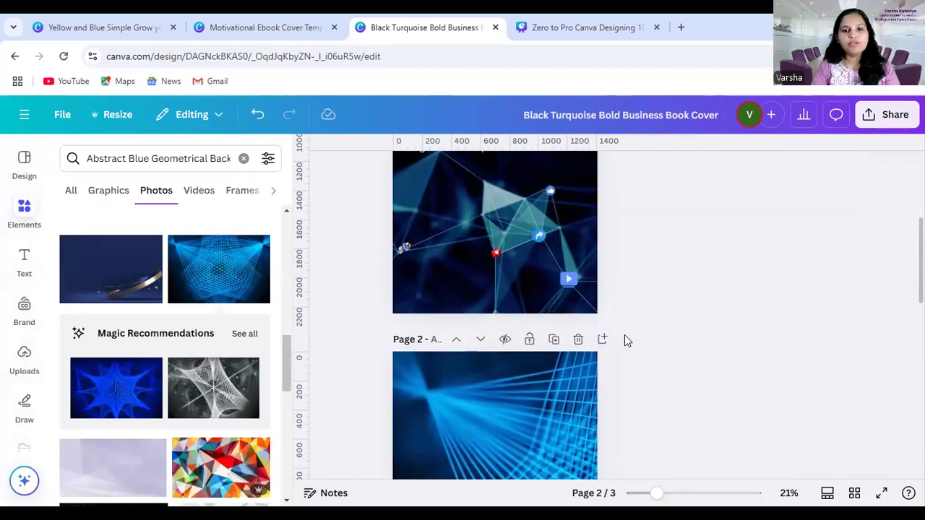
left_click(499, 258)
scroll(637, 282, "up", 1)
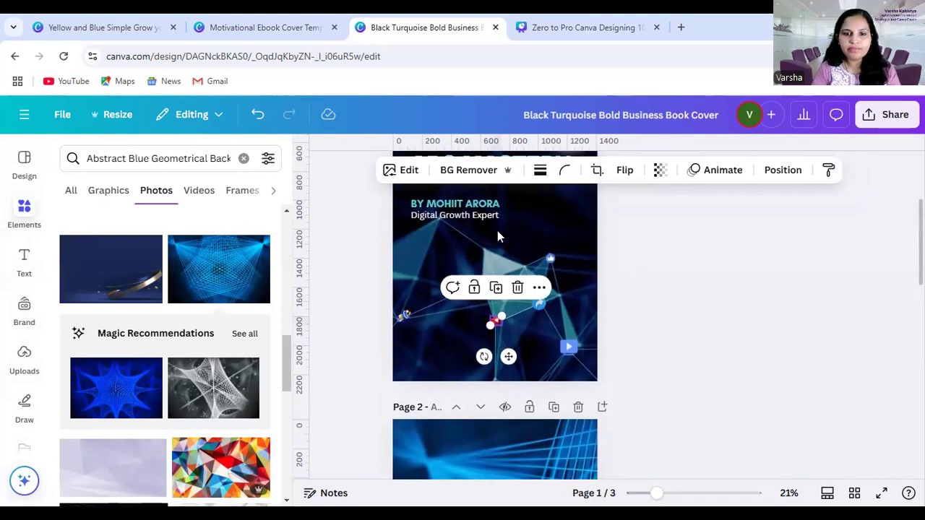
left_click(540, 305)
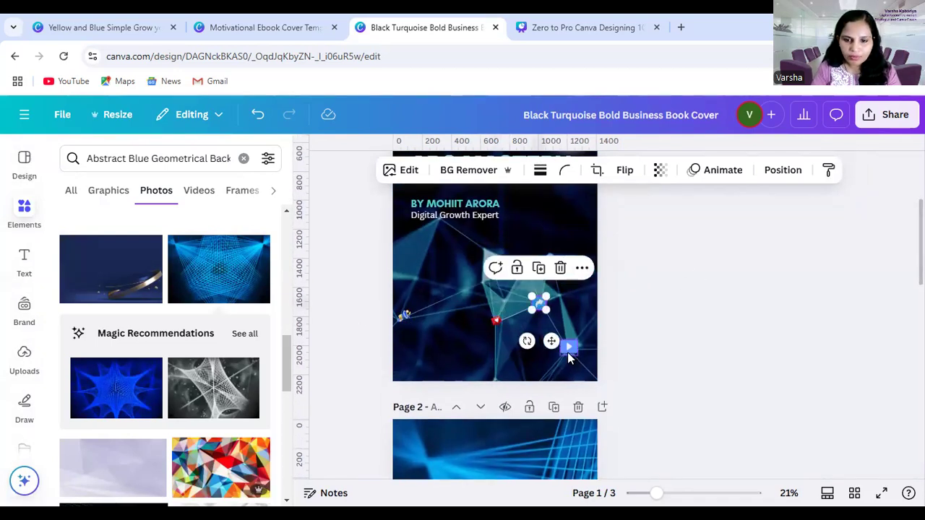
left_click(569, 350)
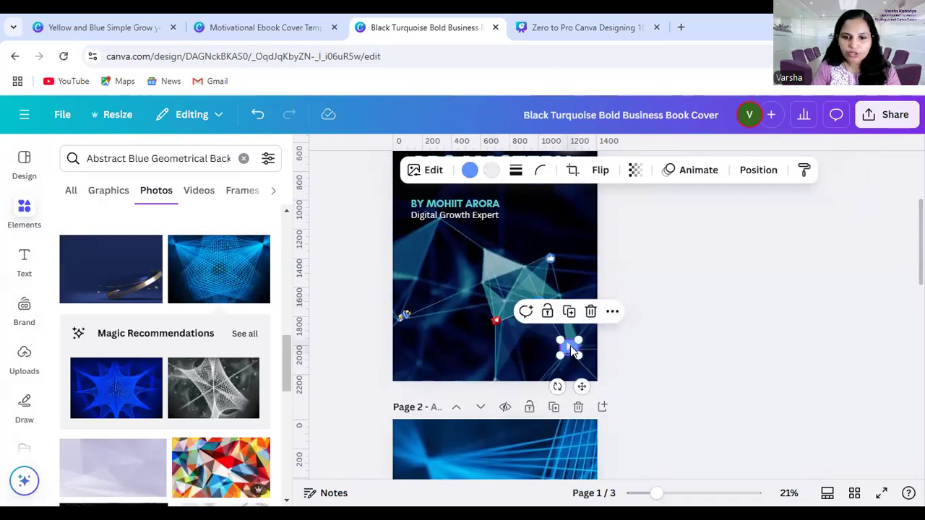
left_click(550, 260)
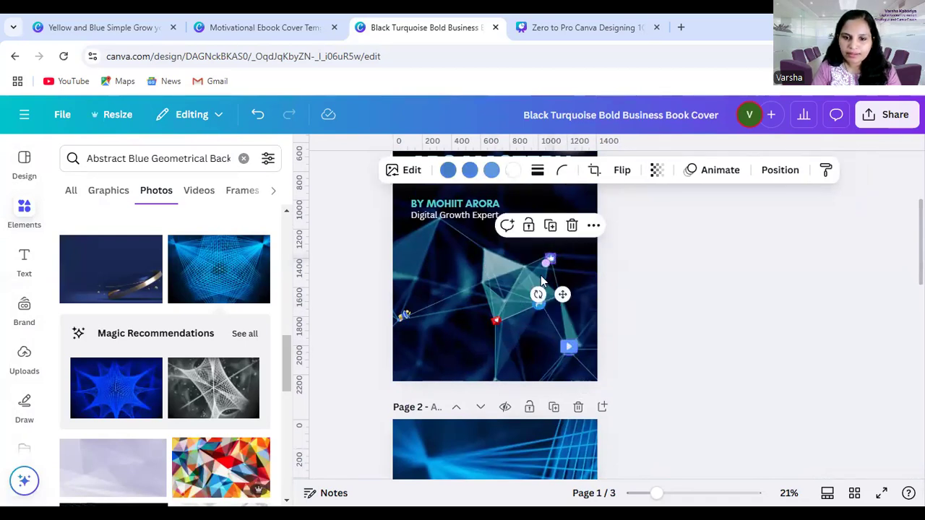
left_click(496, 323)
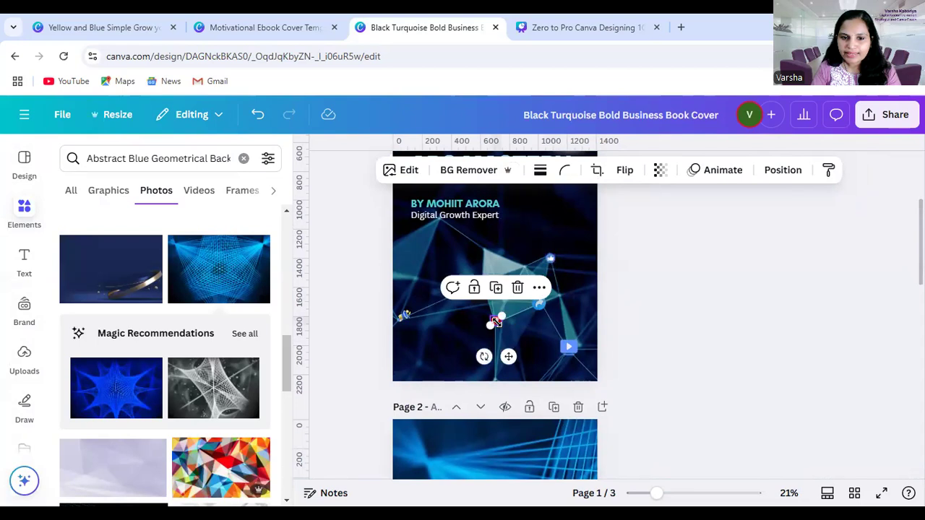
left_click(405, 317)
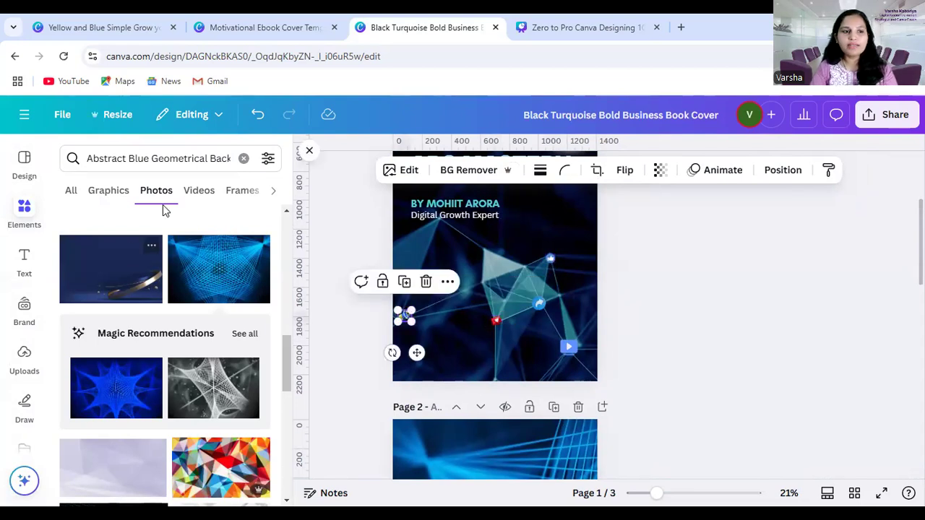
Replace the elements search with "social media" and show all graphics results
left_click(243, 158)
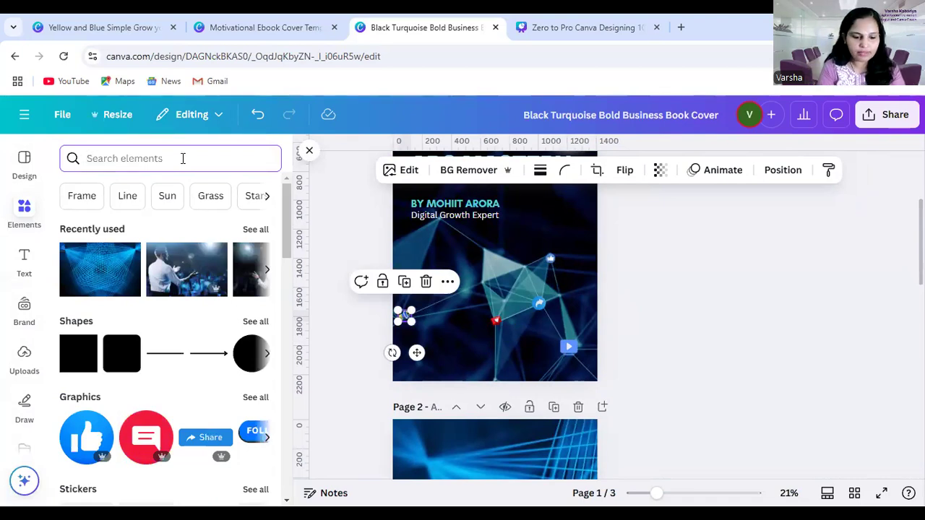
type("socia")
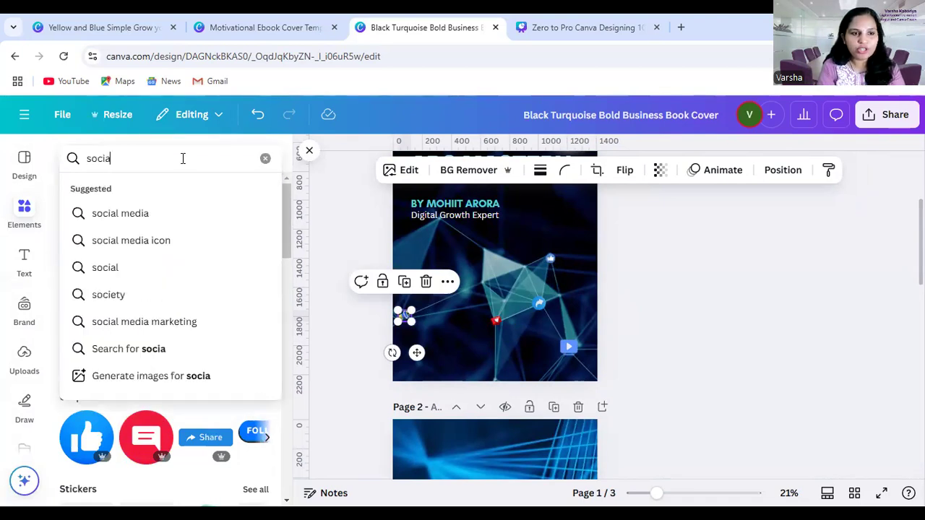
type("l media")
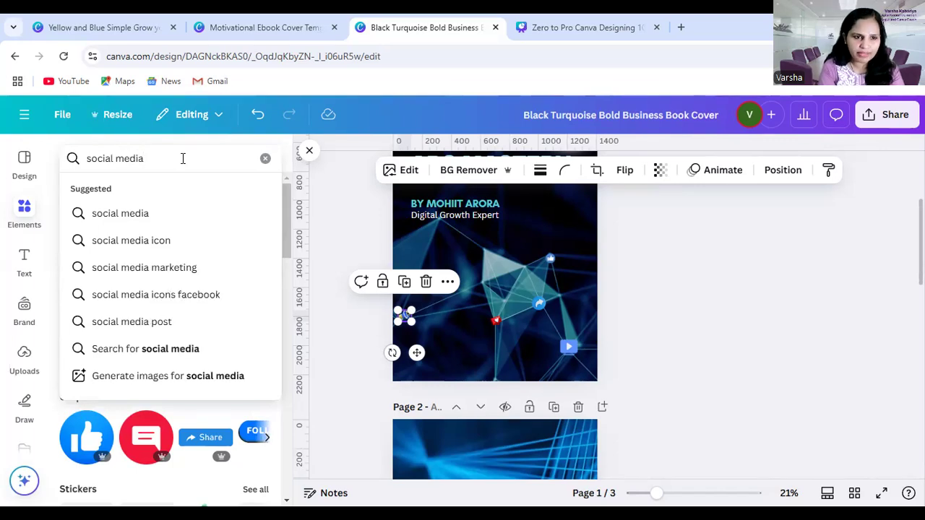
key("Return")
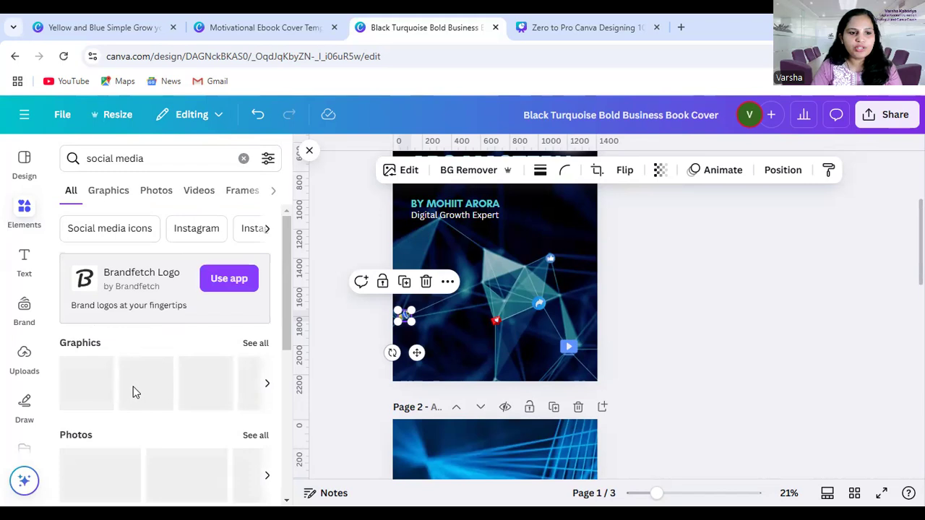
scroll(115, 362, "down", 1)
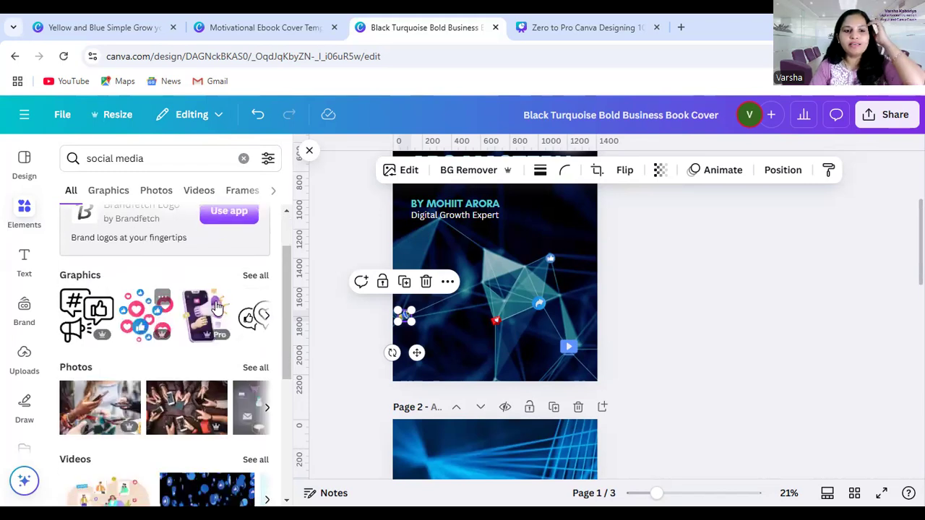
left_click(257, 276)
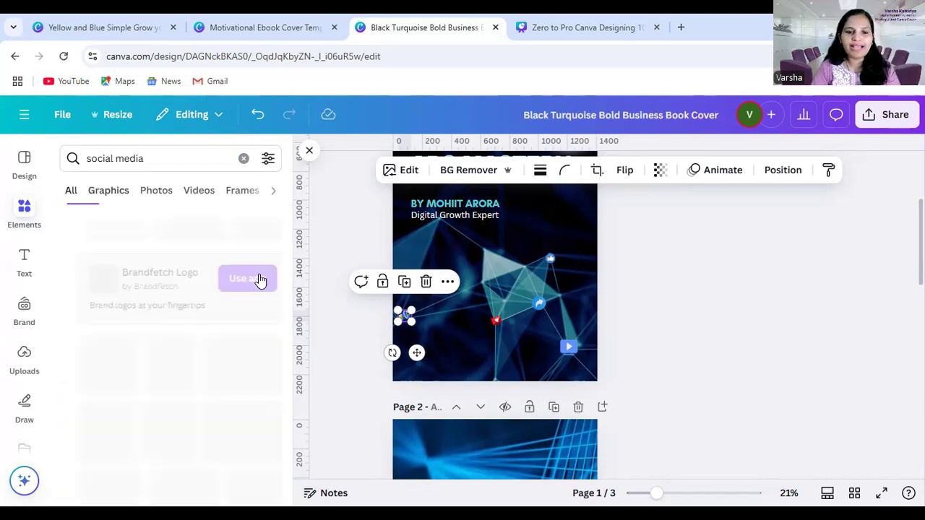
Add the red heart speech bubble graphic to page 1, shrink and tilt it, and place it between the megaphone and the existing heart icon
scroll(203, 324, "down", 3)
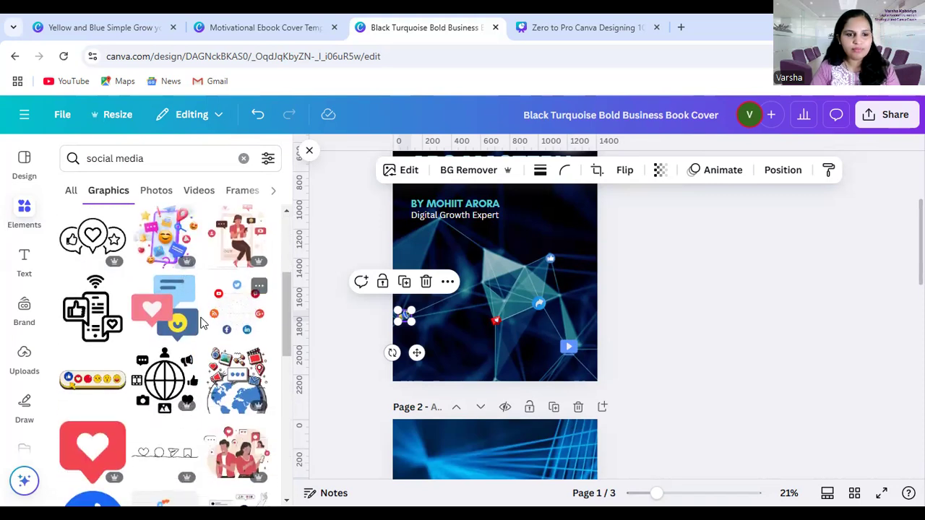
scroll(203, 323, "down", 2)
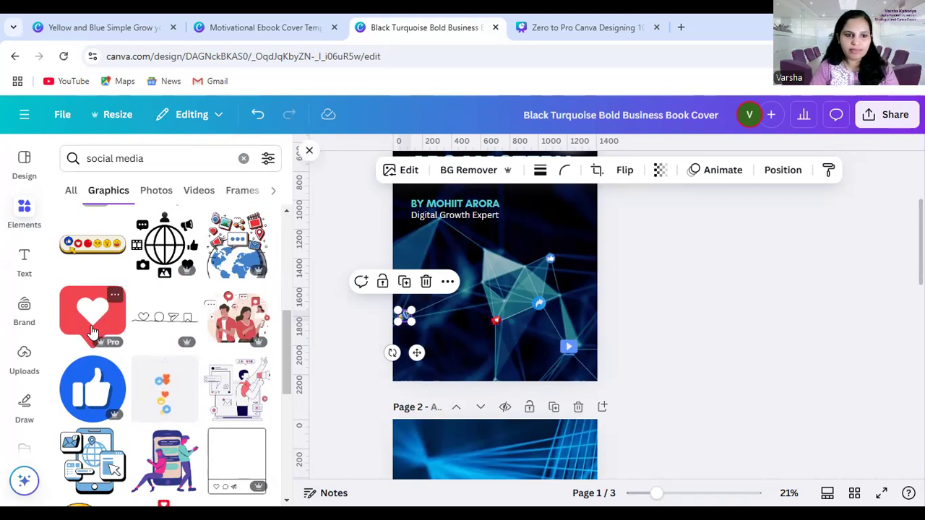
left_click(92, 331)
left_click_drag(540, 260, 443, 321)
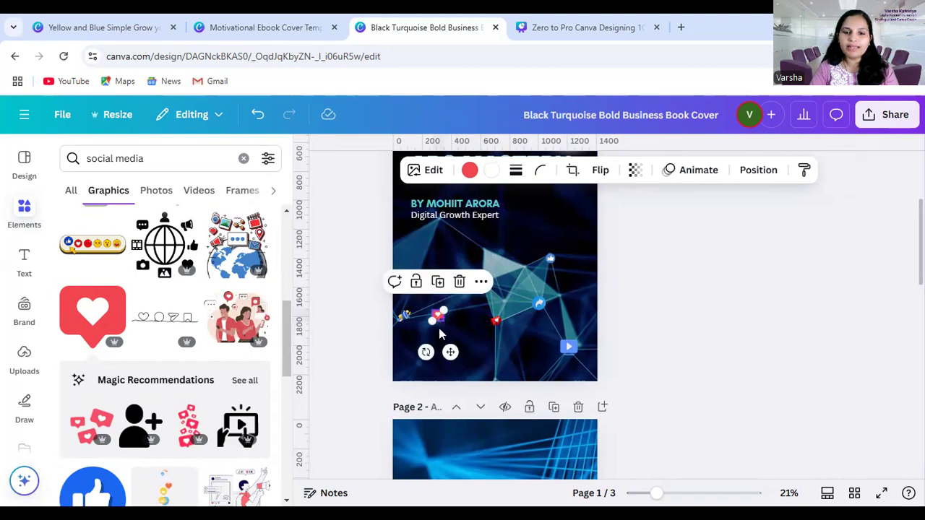
left_click_drag(426, 352, 442, 344)
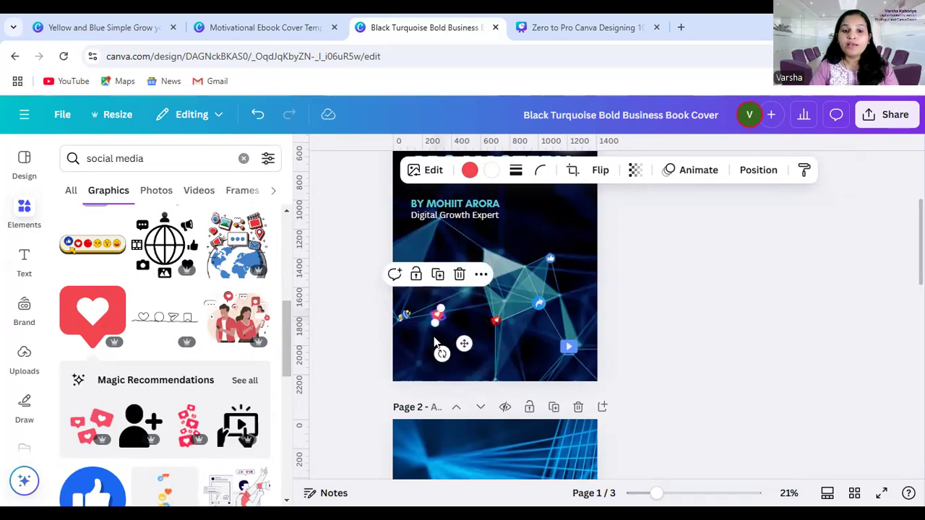
mouse_move(465, 345)
left_mouse_down()
mouse_move(474, 348)
mouse_move(474, 338)
left_mouse_up()
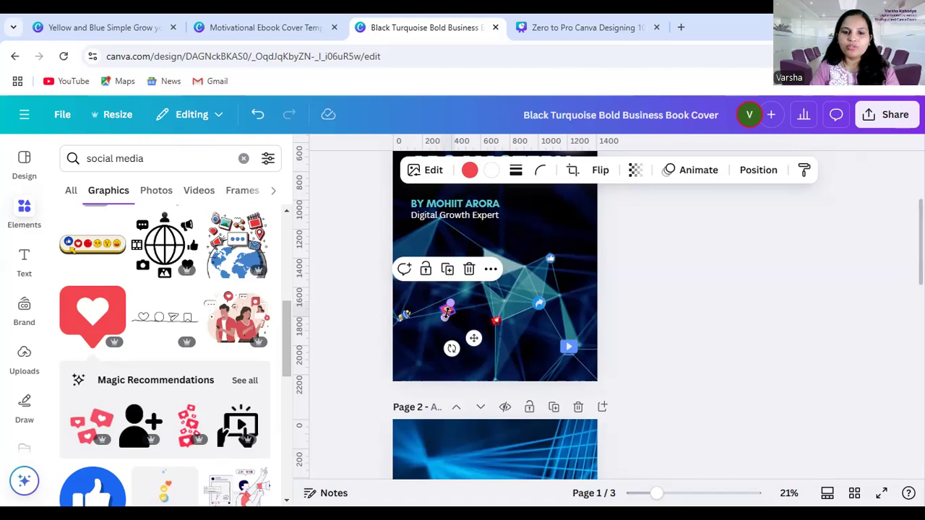
Recolor the tilted heart speech bubble on page 1 with the darker blue from the megaphone's photo colors, after trying its yellow
left_click(470, 172)
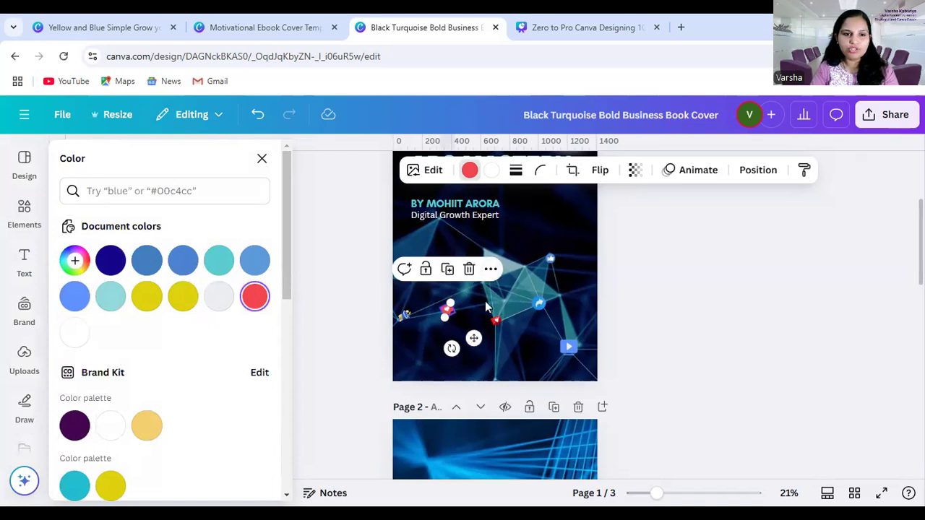
scroll(174, 340, "down", 4)
scroll(174, 340, "down", 3)
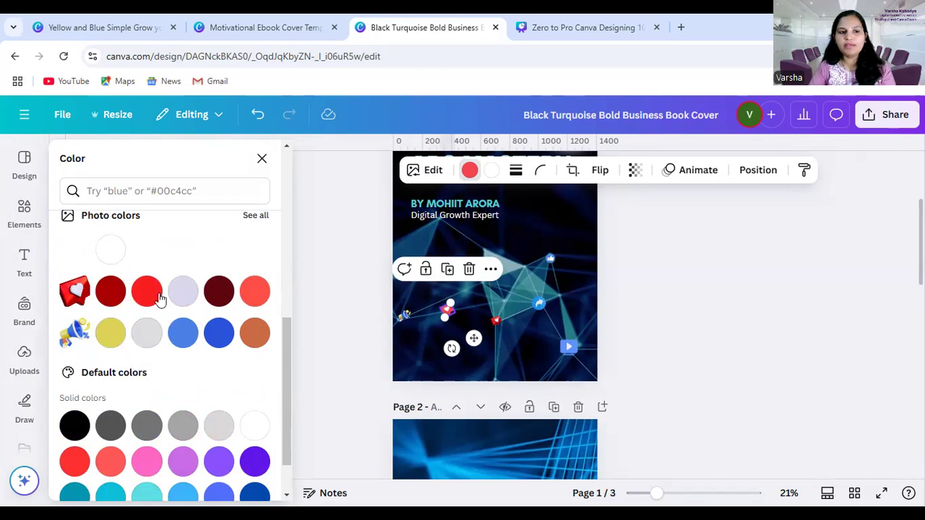
scroll(486, 295, "up", 3)
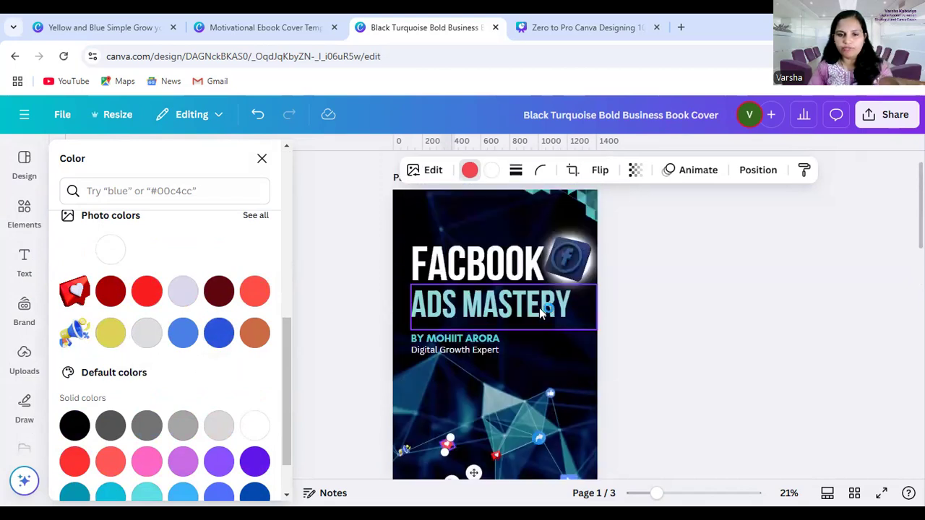
scroll(140, 310, "down", 2)
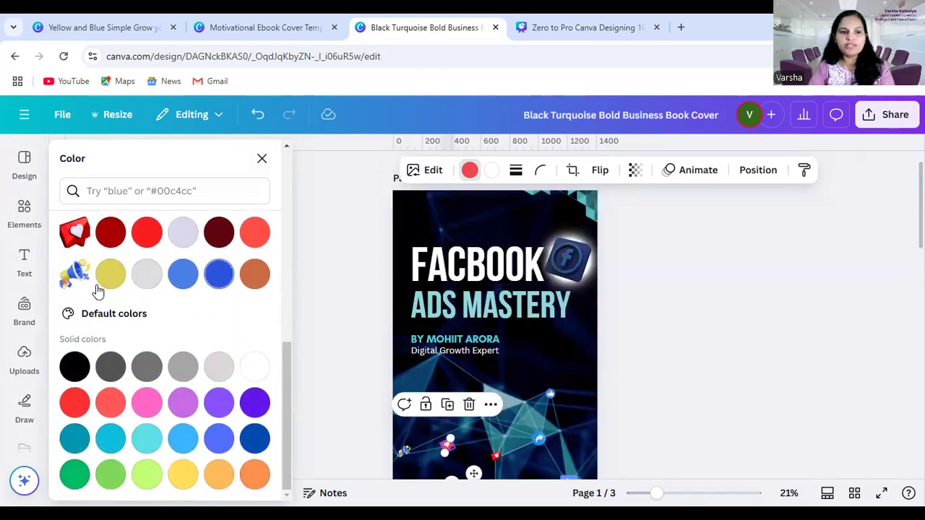
scroll(108, 267, "up", 2)
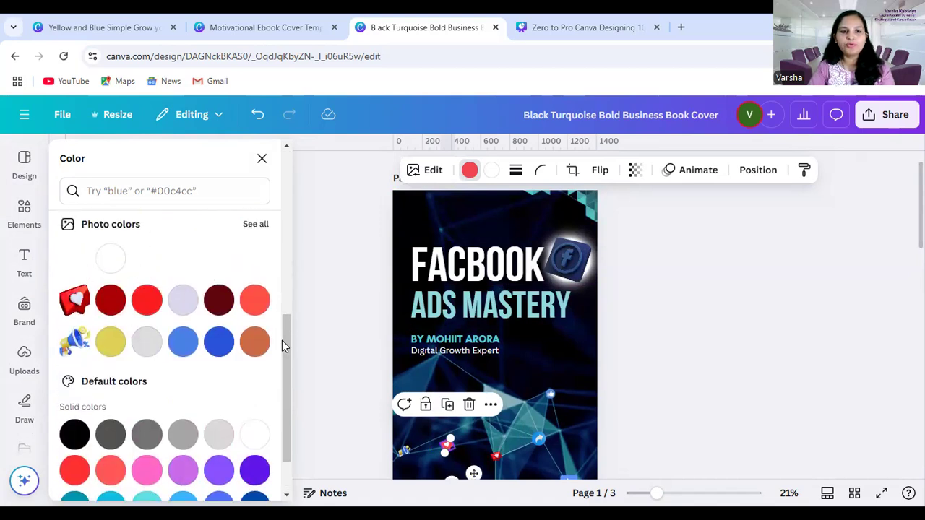
left_click(110, 343)
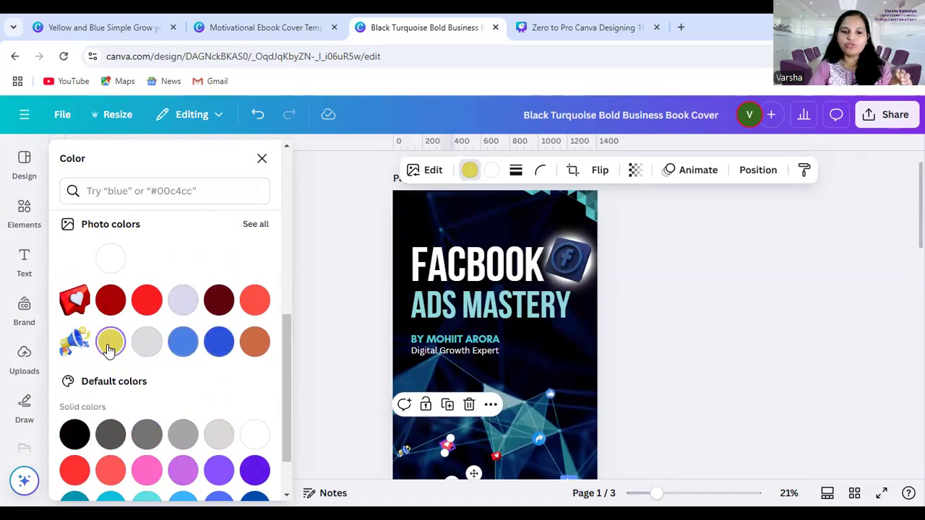
left_click(219, 344)
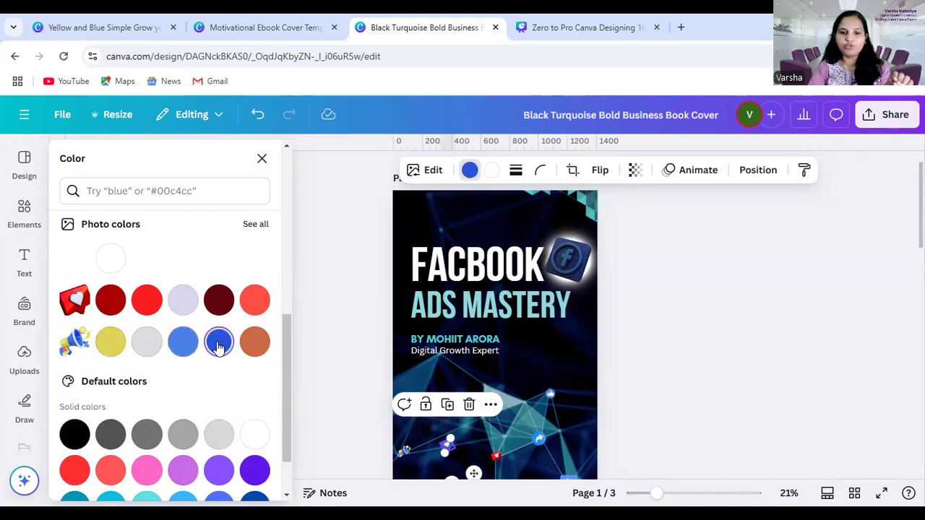
left_click(452, 455)
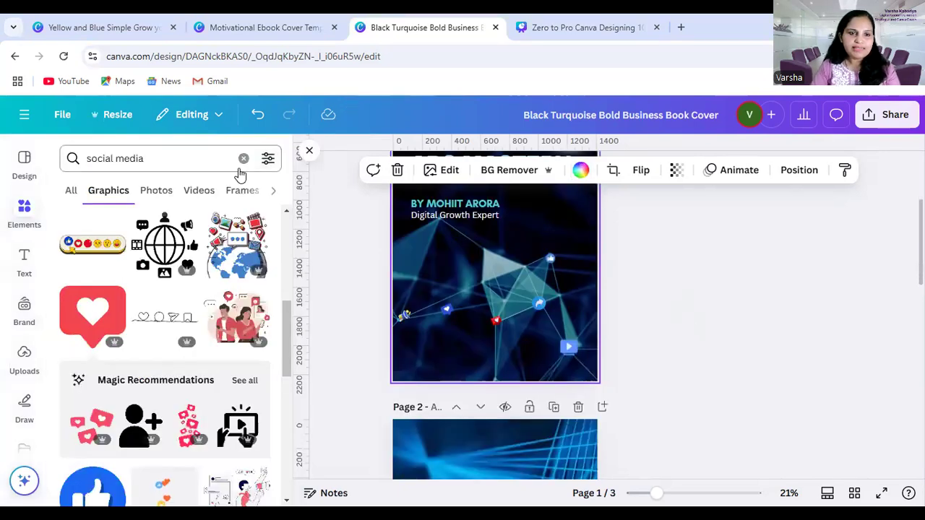
Clear the elements search and inspect the size and coordinates of page 1's share icon
left_click(241, 157)
scroll(549, 249, "down", 1)
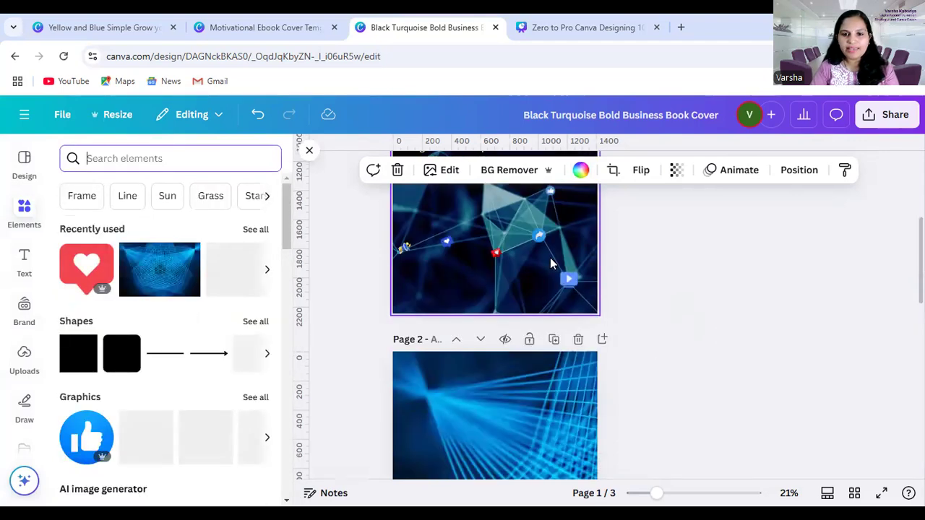
left_click(541, 240)
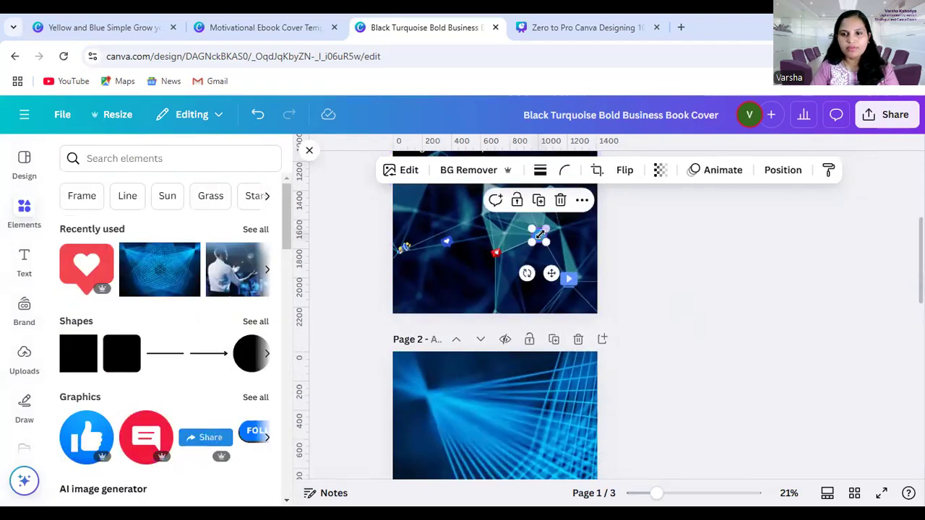
left_click(782, 172)
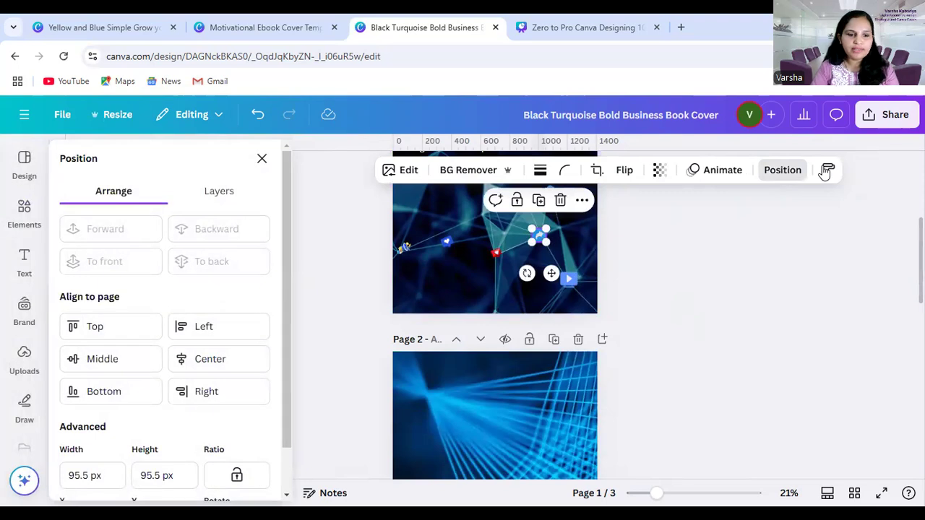
scroll(159, 393, "down", 1)
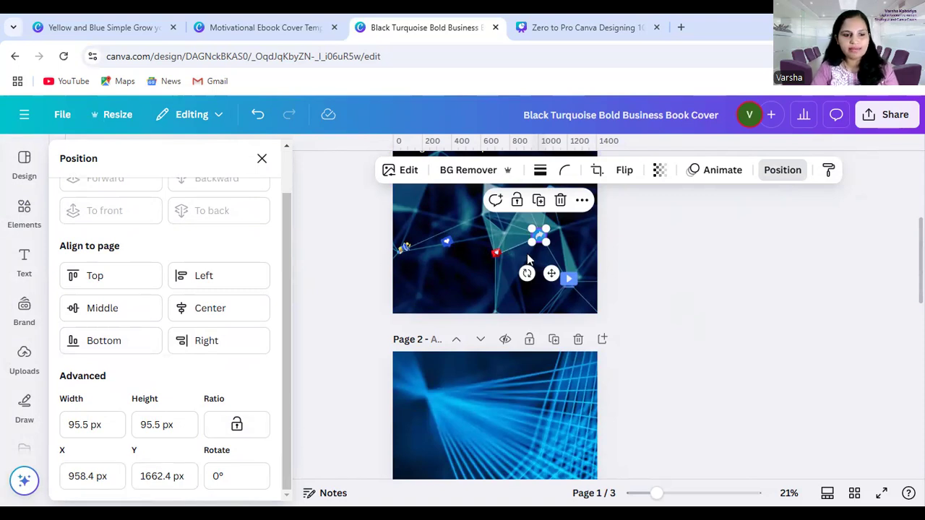
Nudge the blue heart speech bubble slightly and inspect its size, coordinates and rotation
left_click(448, 244)
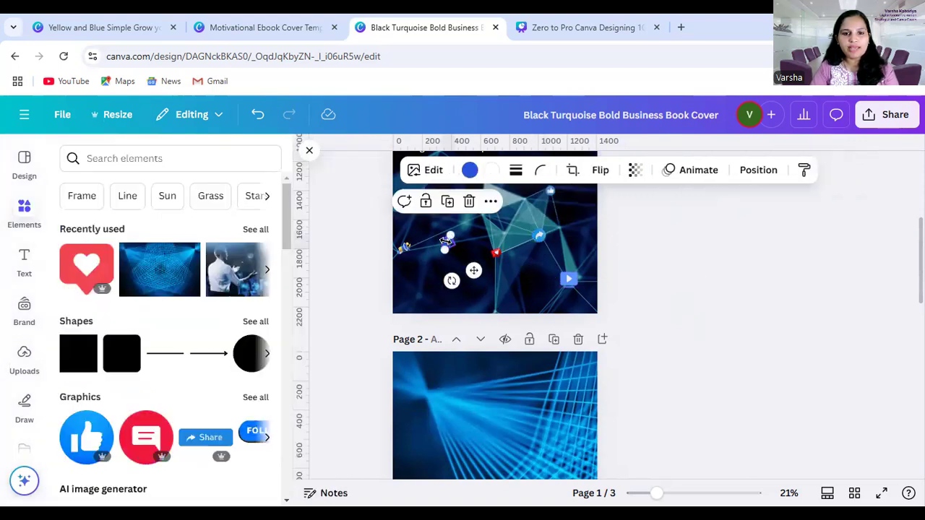
mouse_move(447, 249)
left_mouse_down()
mouse_move(436, 271)
mouse_move(448, 249)
left_mouse_up()
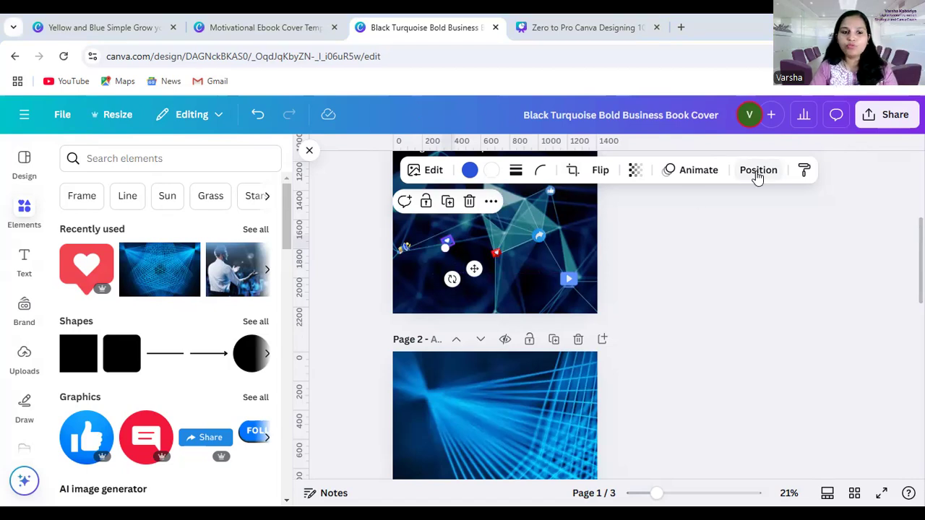
left_click(757, 176)
scroll(82, 424, "down", 1)
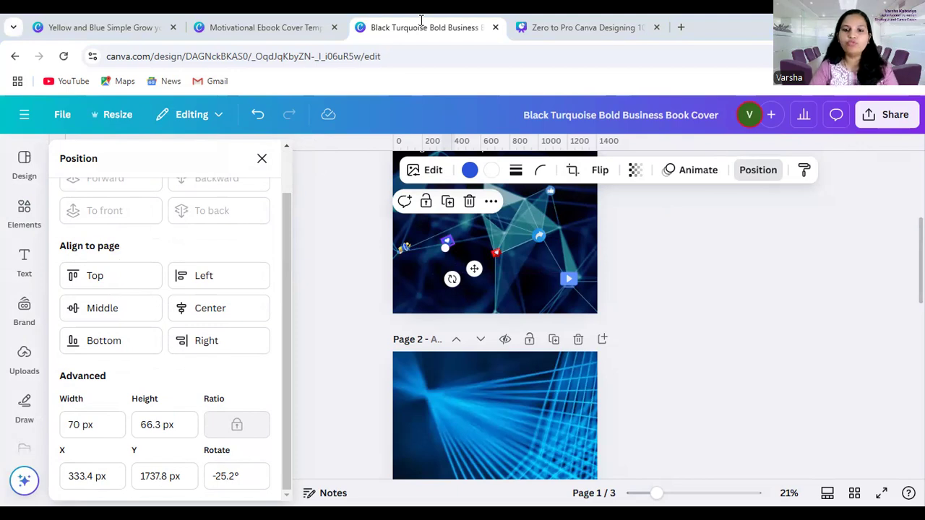
Move the Facebook logo off its white glow to above the title, and shift the glow circle slightly upward
scroll(590, 333, "up", 3)
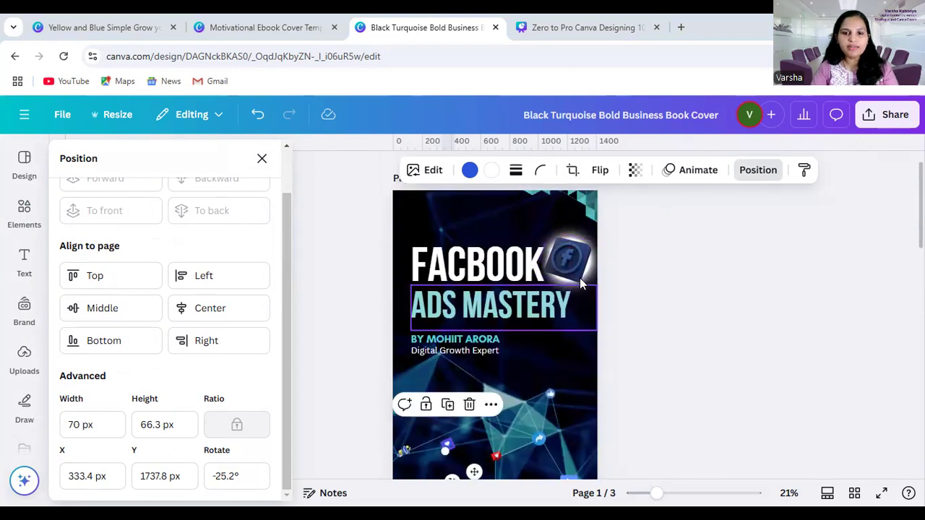
left_click(543, 242)
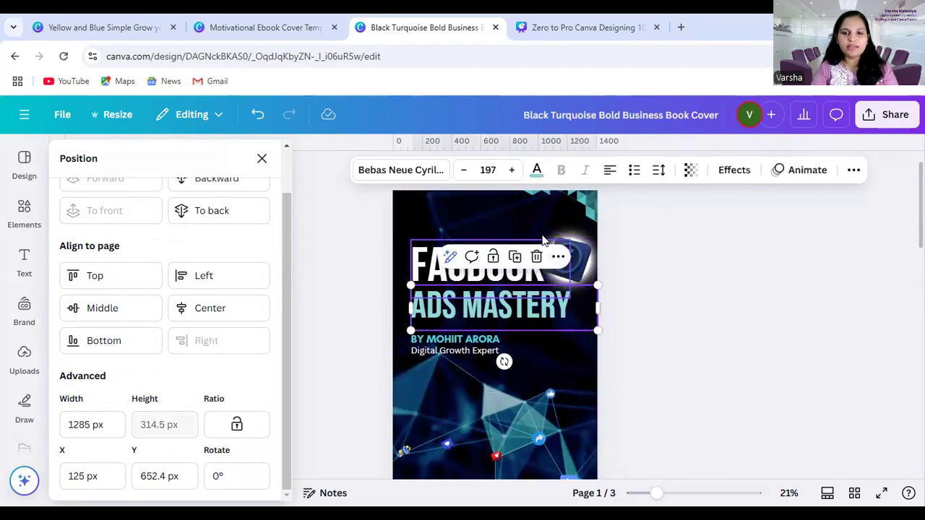
left_click(581, 251)
left_click_drag(581, 253, 516, 207)
left_click(578, 274)
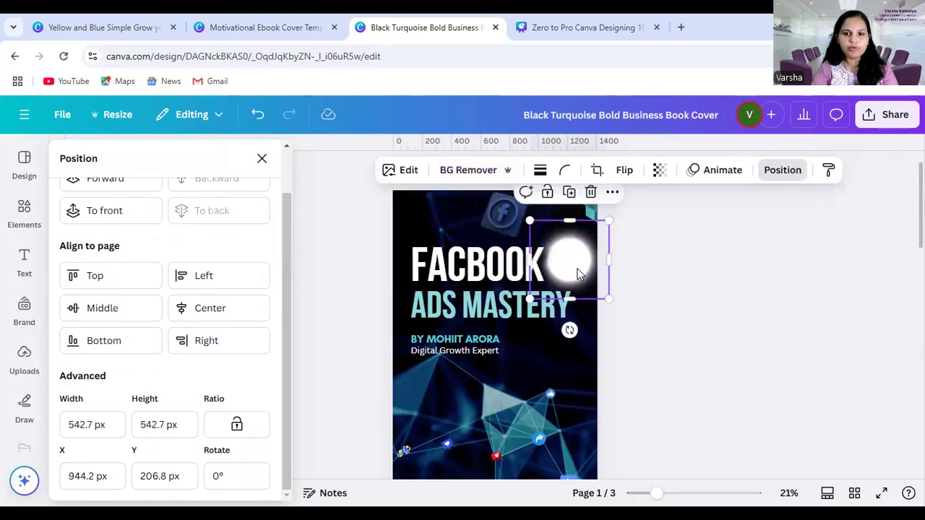
left_click_drag(583, 261, 582, 248)
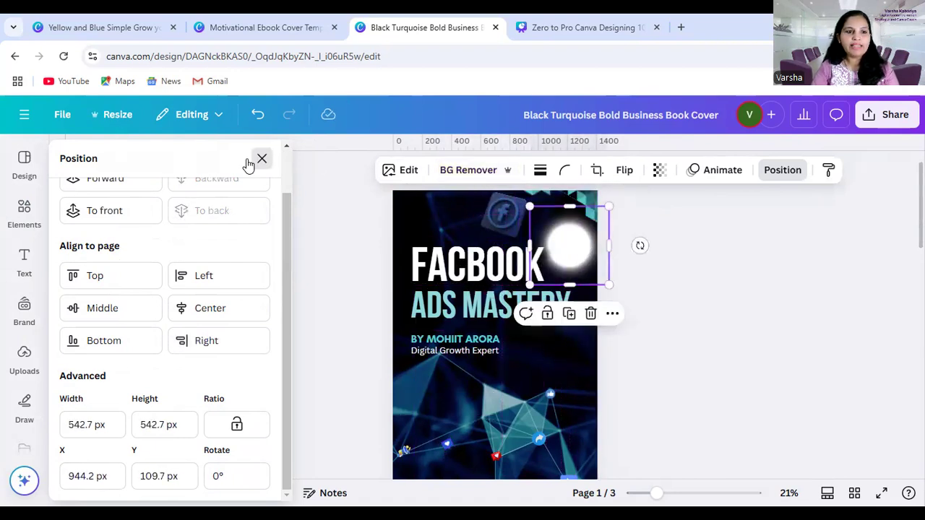
Search the elements for "neon circle" and show all graphics results
left_click(26, 211)
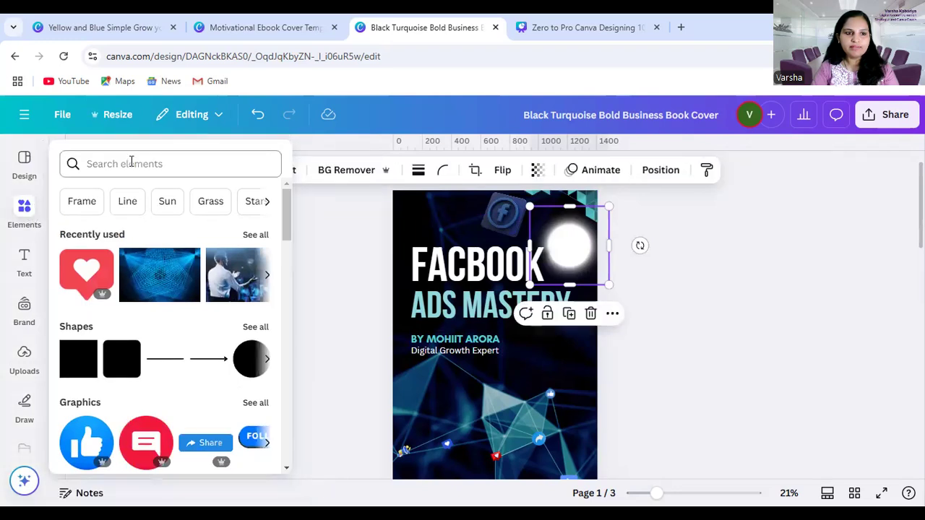
left_click(131, 162)
type("ne")
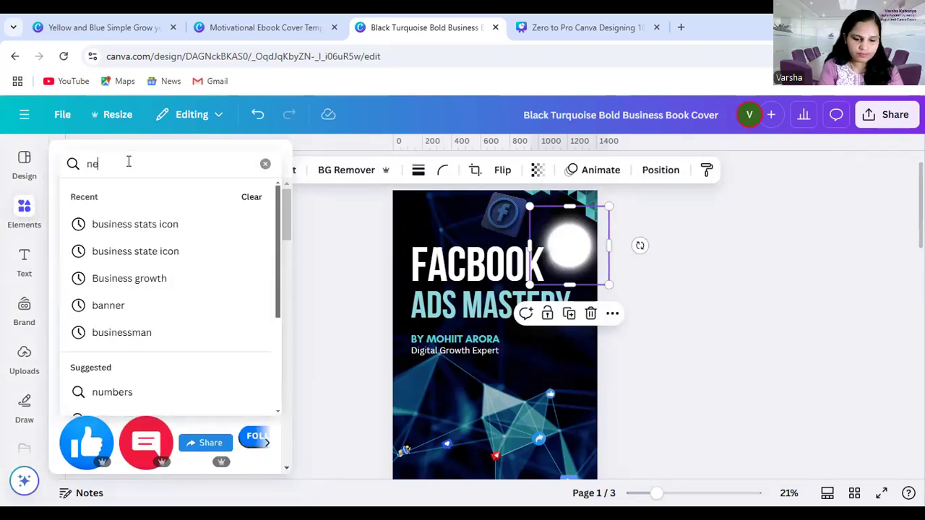
type("on")
type(" circle")
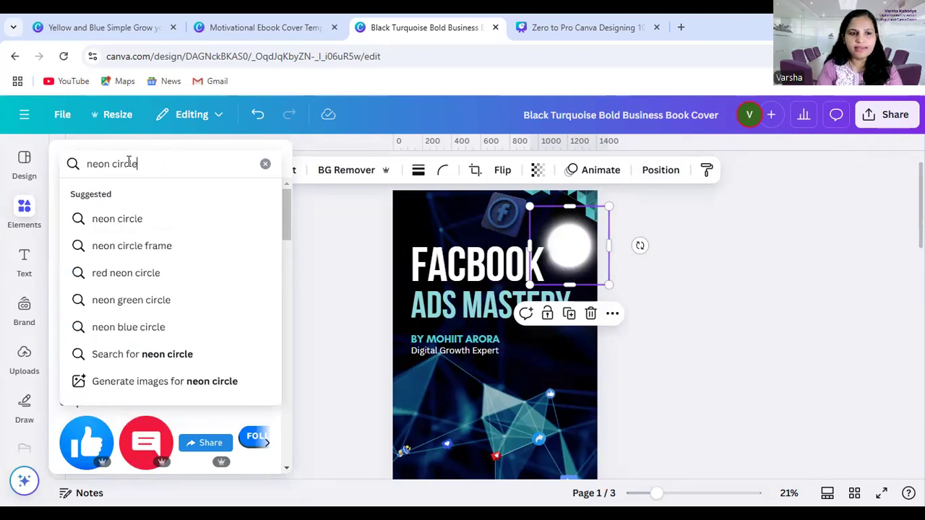
key("Return")
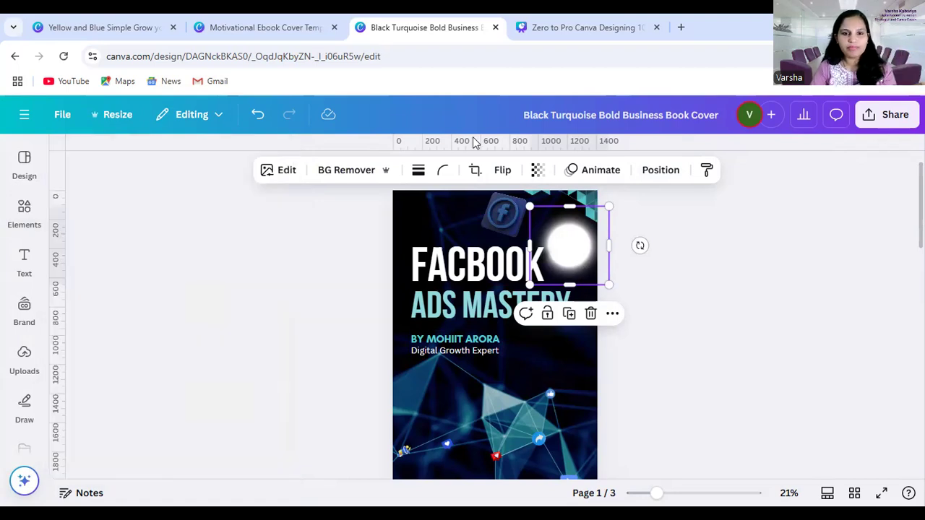
left_click(25, 212)
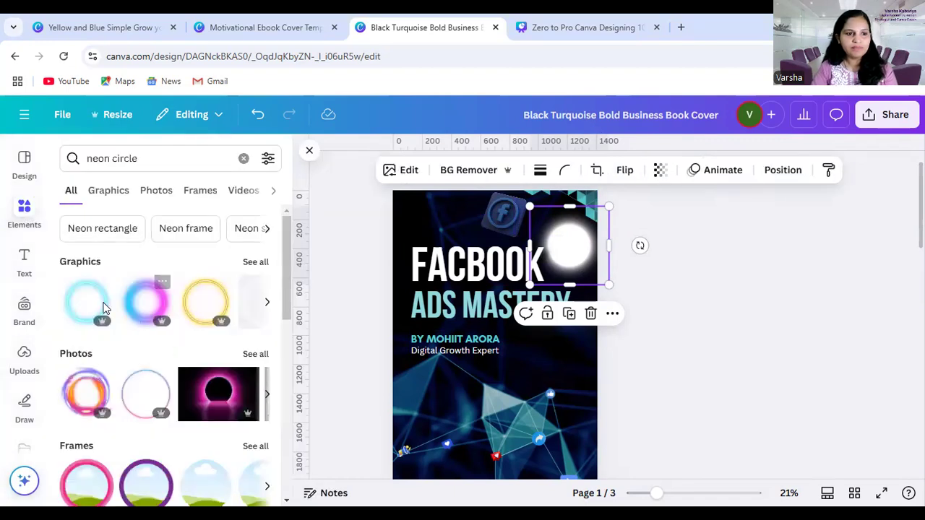
left_click(253, 261)
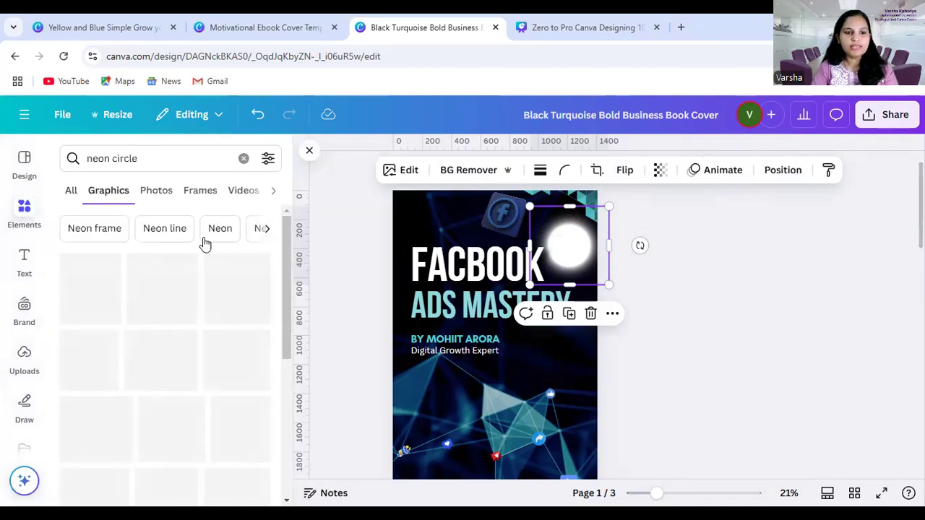
Browse the neon circle graphics and add the blurred yellow glow circle to page 1
scroll(145, 385, "down", 3)
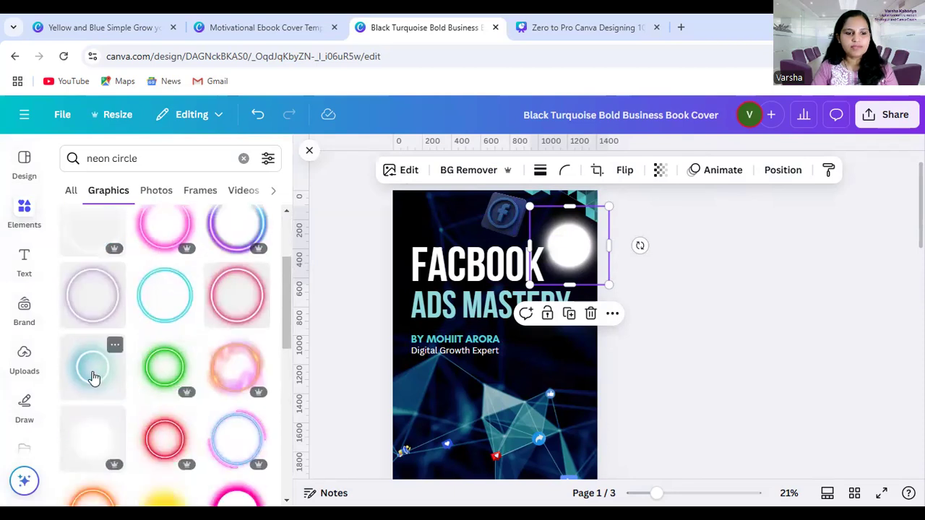
scroll(170, 369, "down", 1)
scroll(171, 373, "down", 3)
scroll(169, 386, "down", 1)
scroll(169, 313, "up", 1)
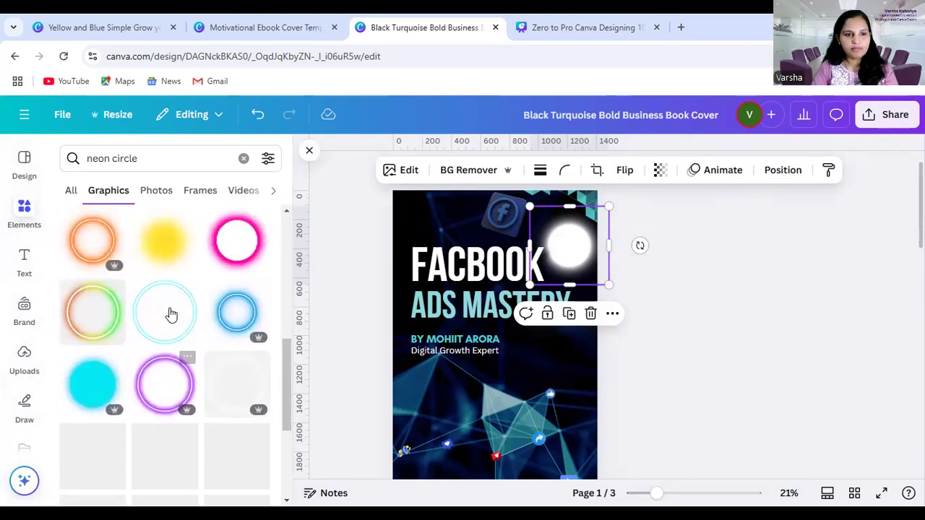
left_click(162, 250)
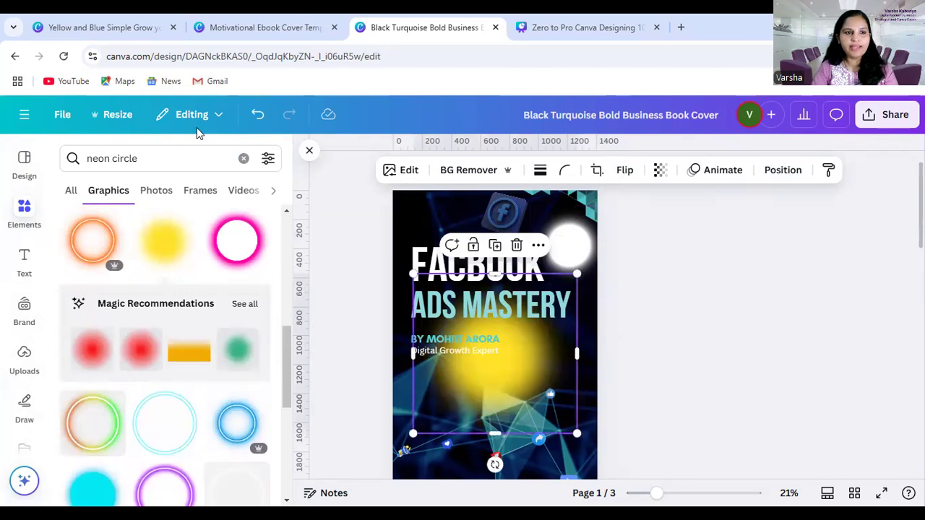
Change the elements search to "white neon circle" and add the first glowing white circle graphic to page 1
left_click(88, 159)
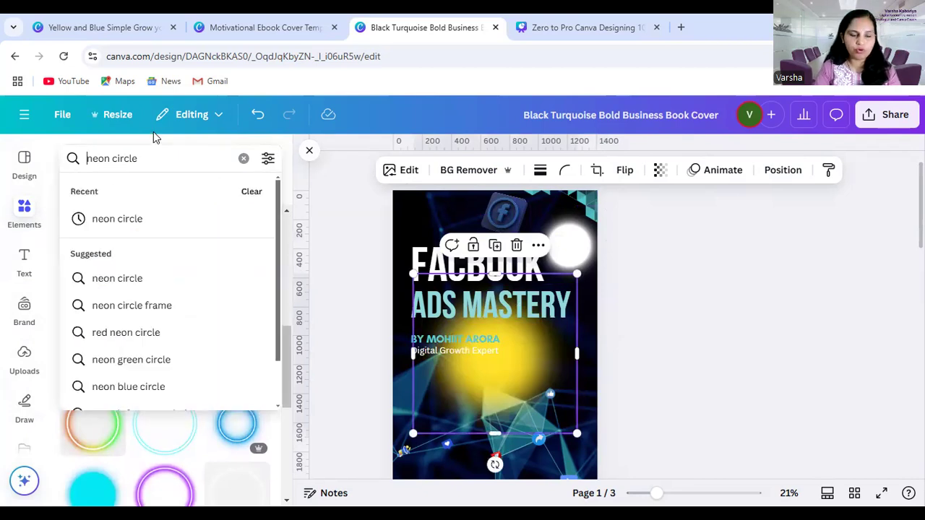
type("white")
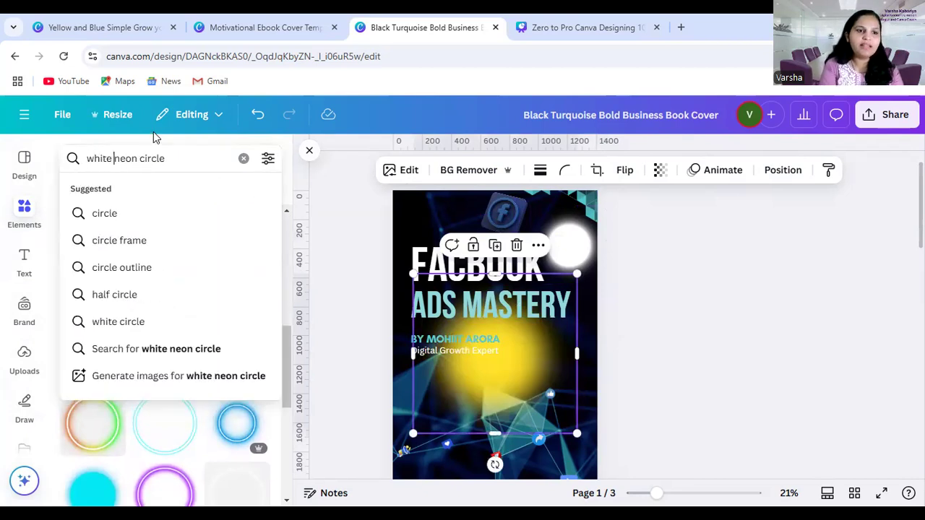
key("Return")
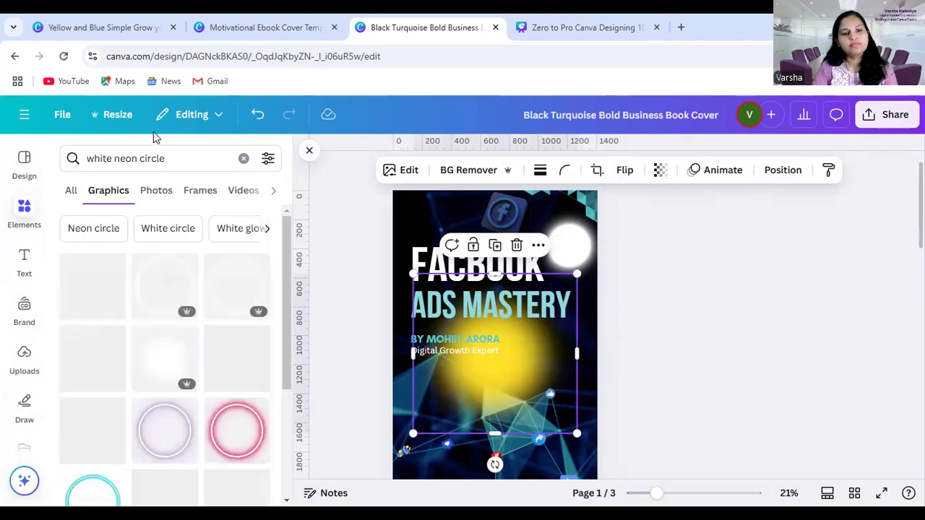
left_click(102, 286)
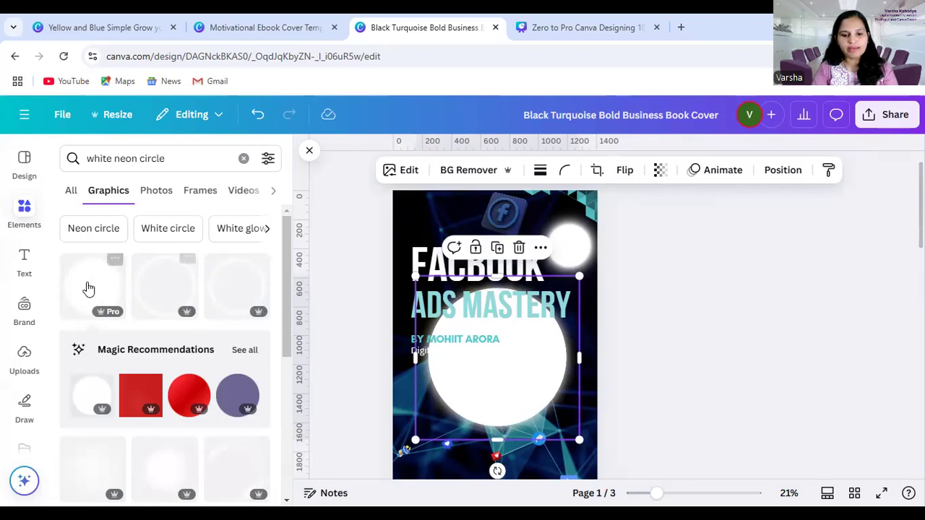
Delete the large white circle and the yellow glow circle from page 1
key("Delete")
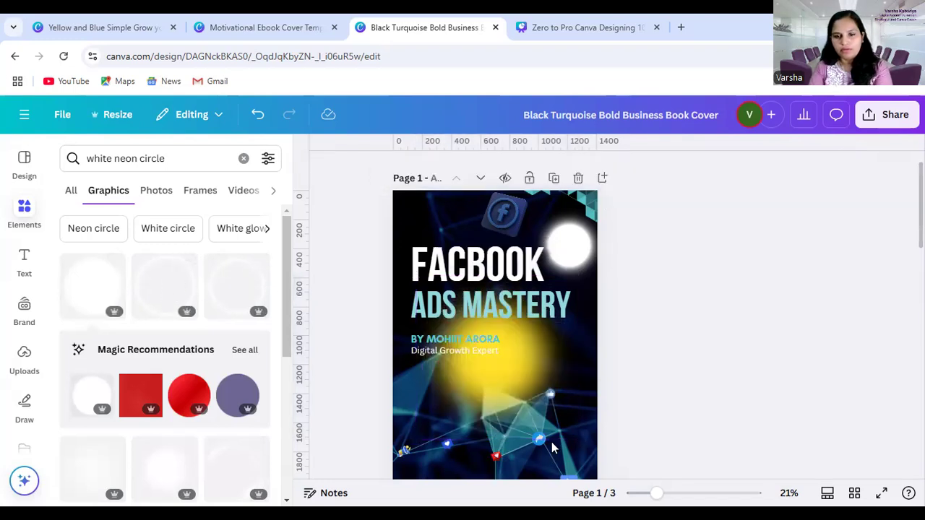
left_click(518, 358)
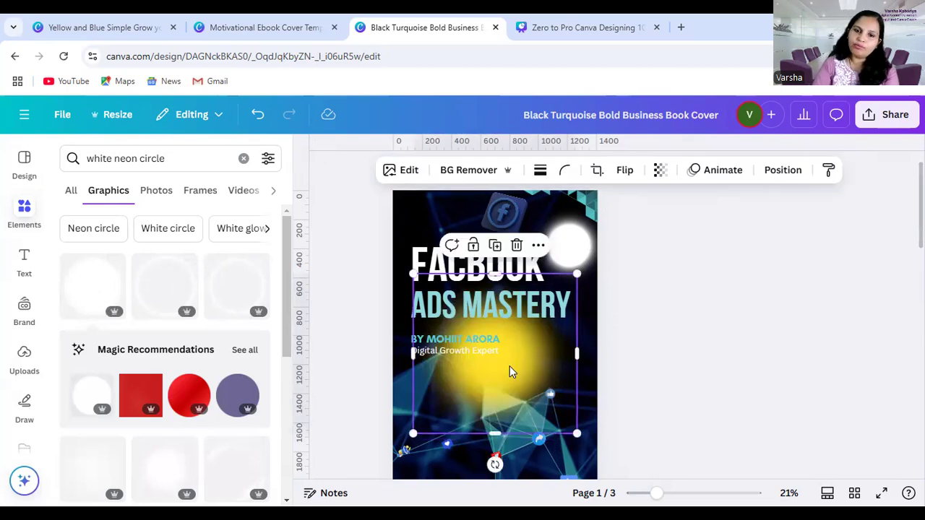
key("Delete")
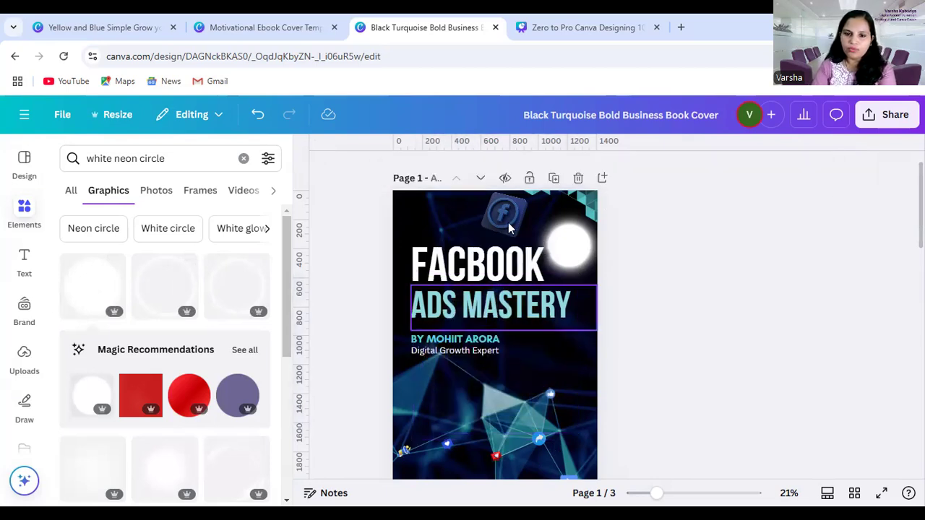
Position the Facebook logo beside the upper end of the FACBOOK title and place the glowing white circle behind it
left_click_drag(503, 219, 562, 302)
left_click(671, 278)
left_click_drag(568, 263, 416, 251)
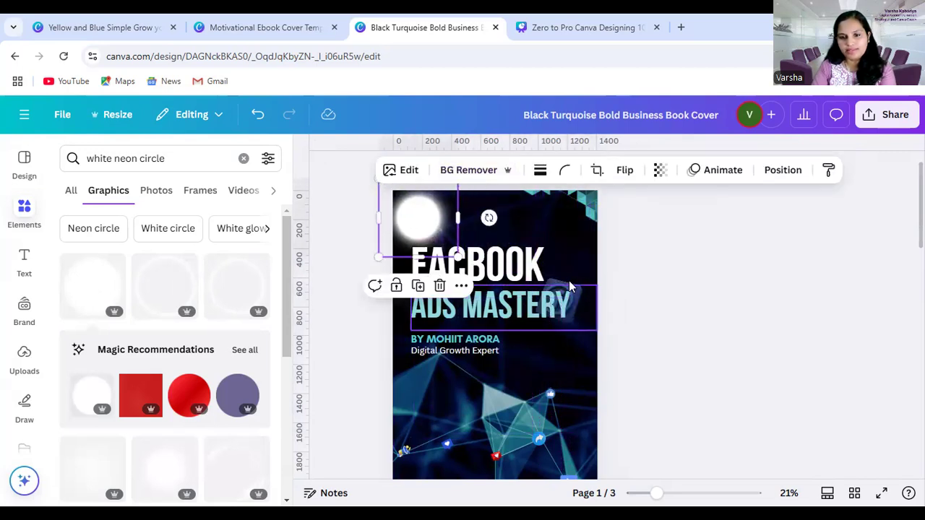
left_click_drag(568, 305, 583, 231)
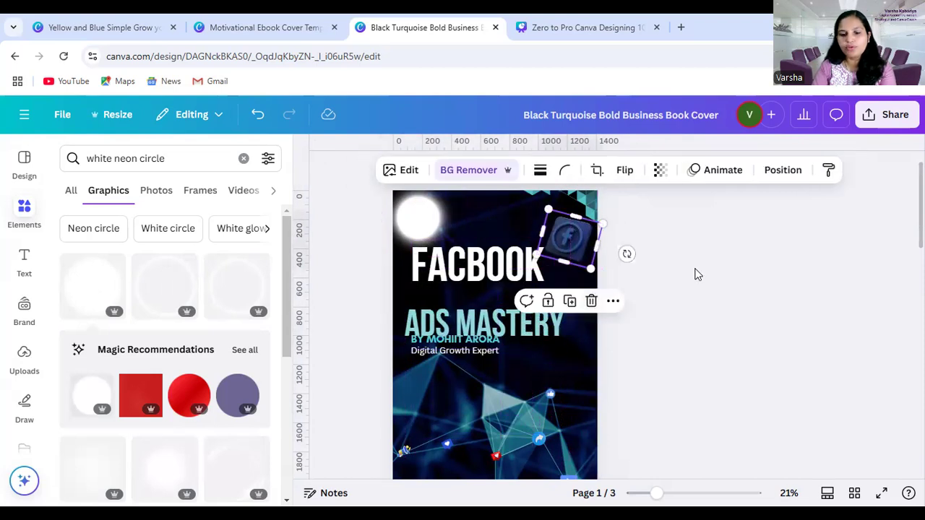
left_click_drag(422, 217, 574, 232)
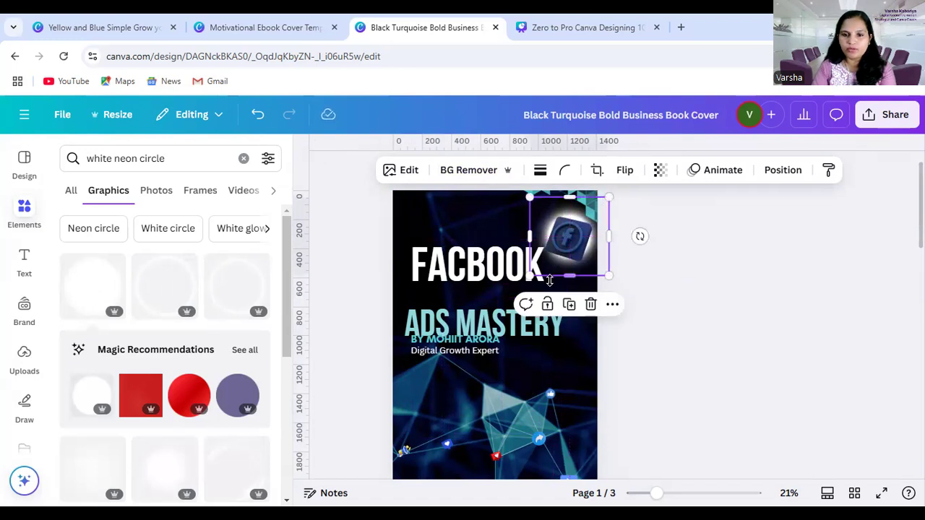
Move the ADS MASTERY line back up beneath FACBOOK and fine-tune the placement of the glowing Facebook logo
left_click_drag(482, 315, 484, 302)
left_click(644, 286)
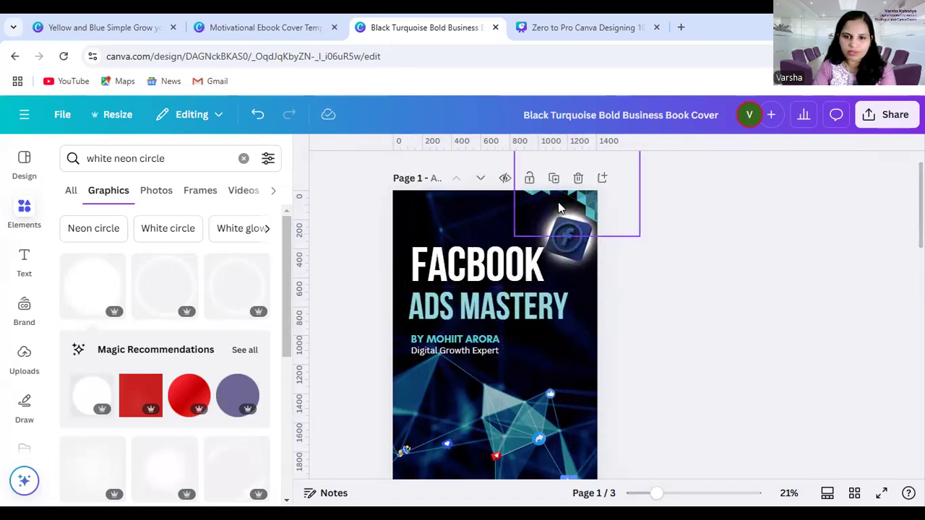
left_click(567, 232)
mouse_move(535, 254)
left_mouse_down()
mouse_move(526, 269)
mouse_move(540, 261)
left_mouse_up()
left_click(706, 280)
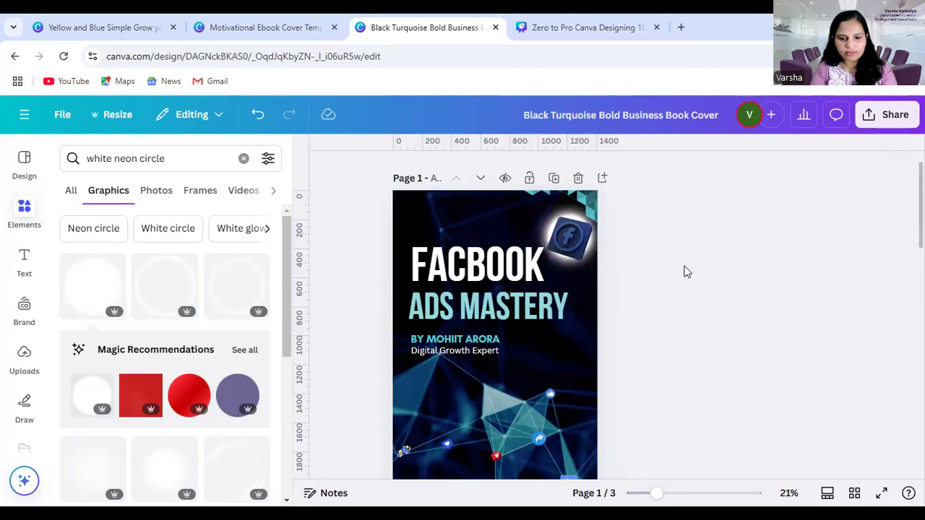
scroll(497, 429, "down", 5)
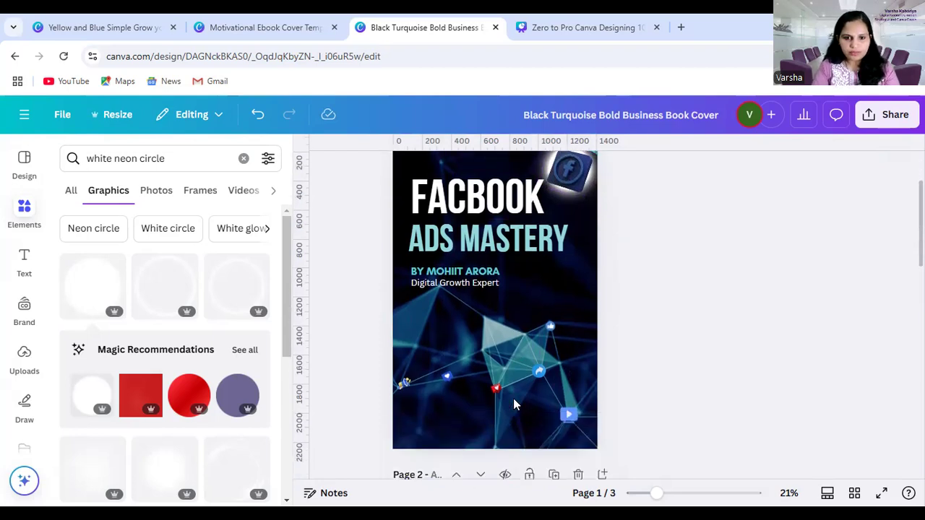
scroll(489, 215, "up", 6)
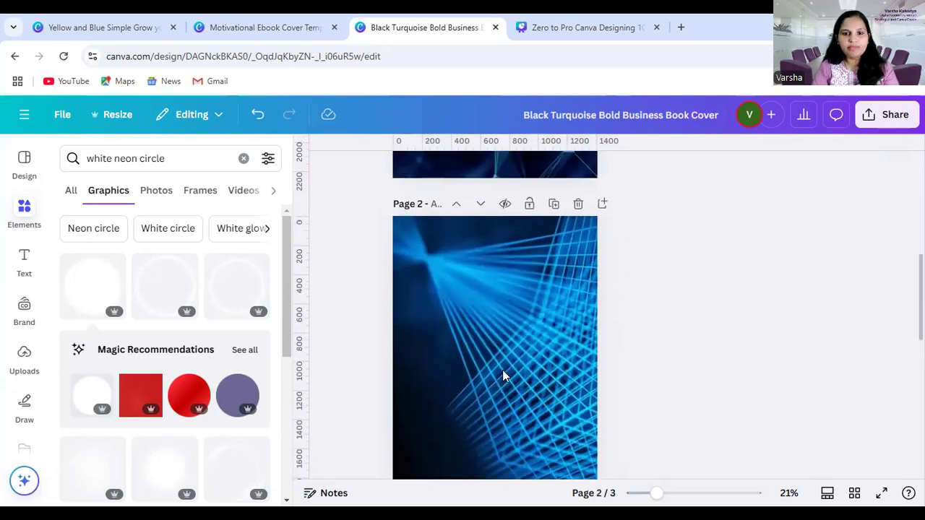
scroll(484, 321, "down", 10)
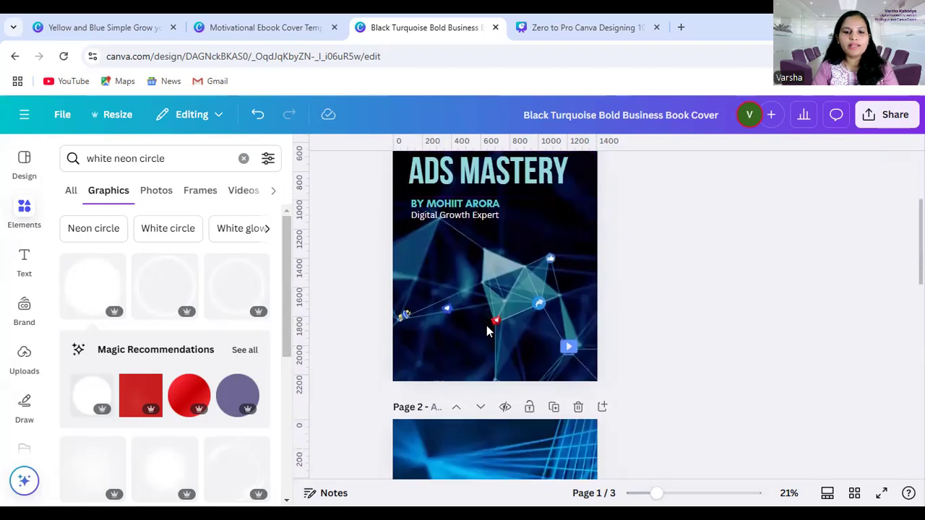
scroll(466, 323, "up", 5)
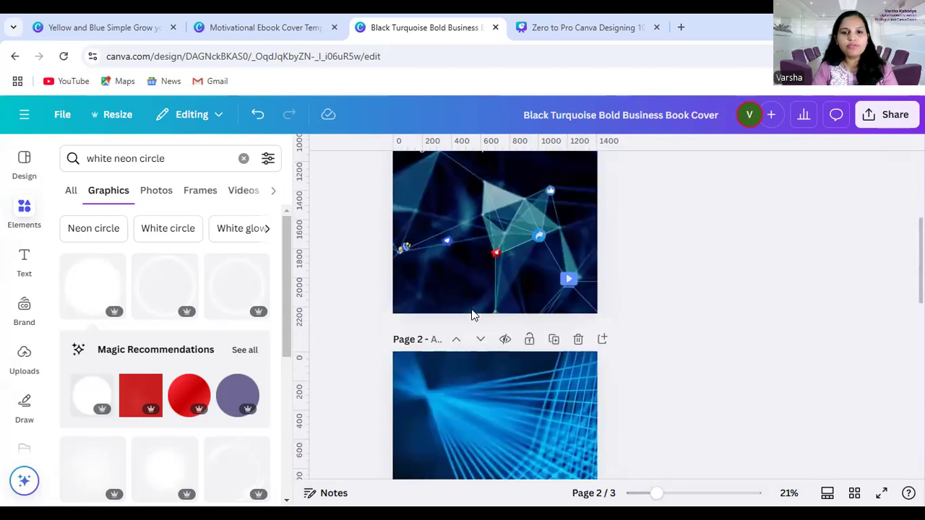
scroll(481, 325, "up", 6)
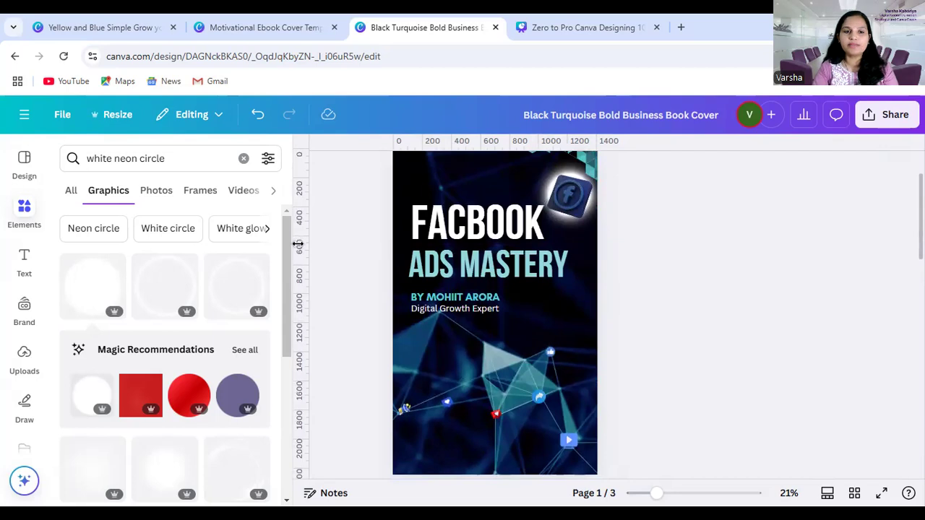
Hide the elements panel and place a vertical guide at the starting edge of the ADS MASTERY text on page 1
left_click(310, 149)
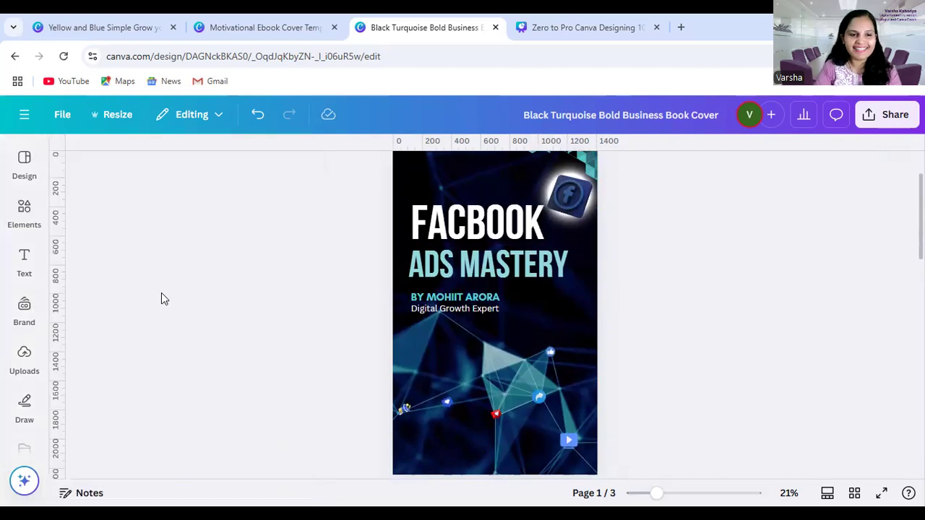
left_click_drag(63, 292, 408, 322)
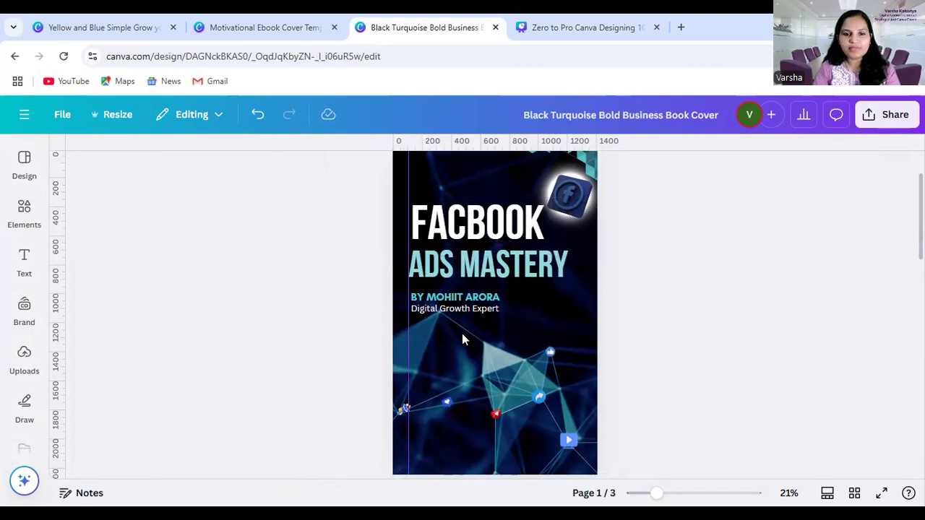
Nudge the FACBOOK title until its starting edge lines up with the vertical guide
left_click_drag(656, 493, 680, 494)
scroll(611, 417, "up", 5)
left_click(473, 305)
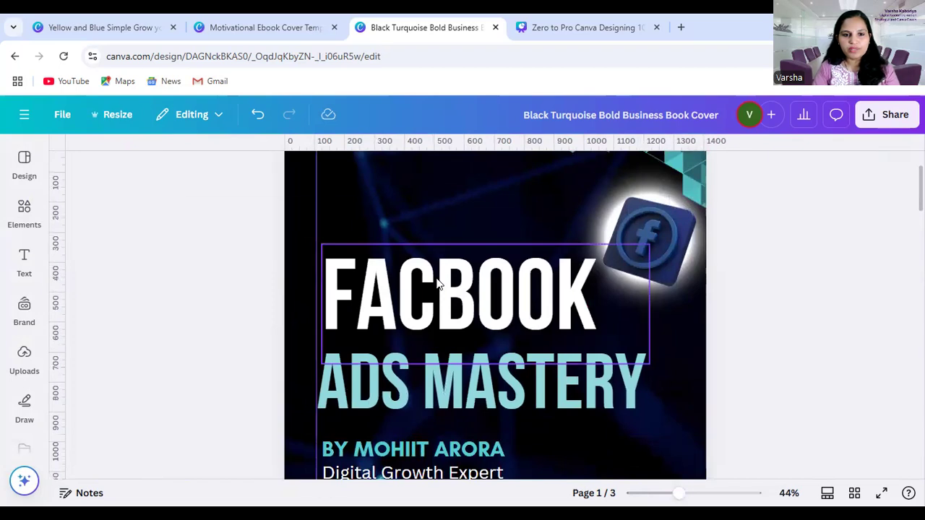
key("Left")
key("Left")
key("Left")
key("Left")
key("Left")
key("Left")
key("Left")
key("Left")
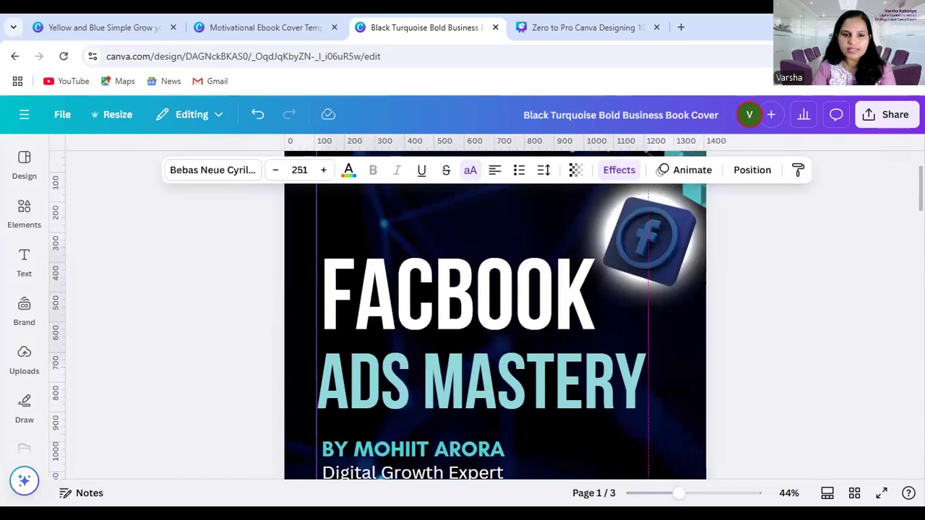
key("Left")
key("Left")
key("Left")
key("Left")
key("Left")
key("Left")
key("Left")
key("Left")
key("Left")
key("Left")
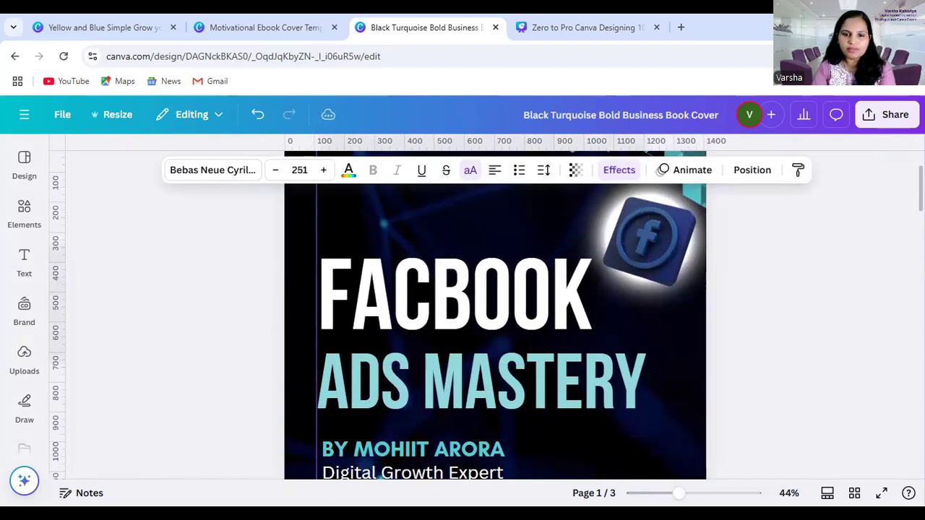
key("Left")
key("Left")
key("Left")
key("Left")
key("Left")
key("Left")
key("Left")
key("Left")
key("Left")
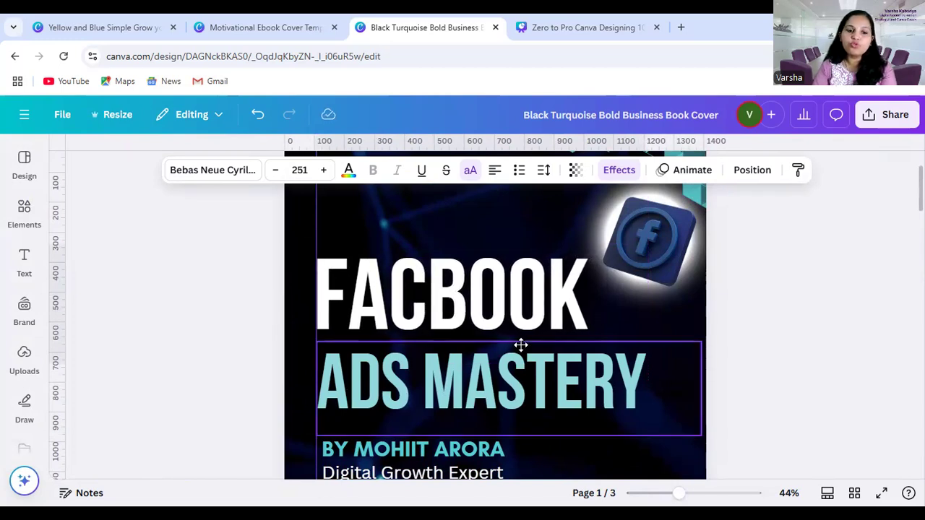
Select the author line together with the Digital Growth Expert line and nudge both onto the vertical guide
scroll(414, 389, "down", 1)
left_click(409, 379)
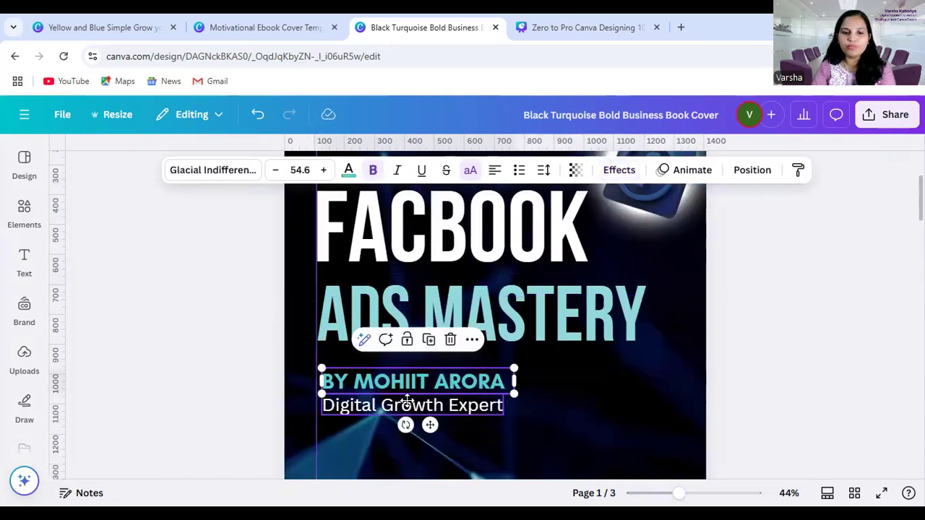
left_click(409, 402, "shift")
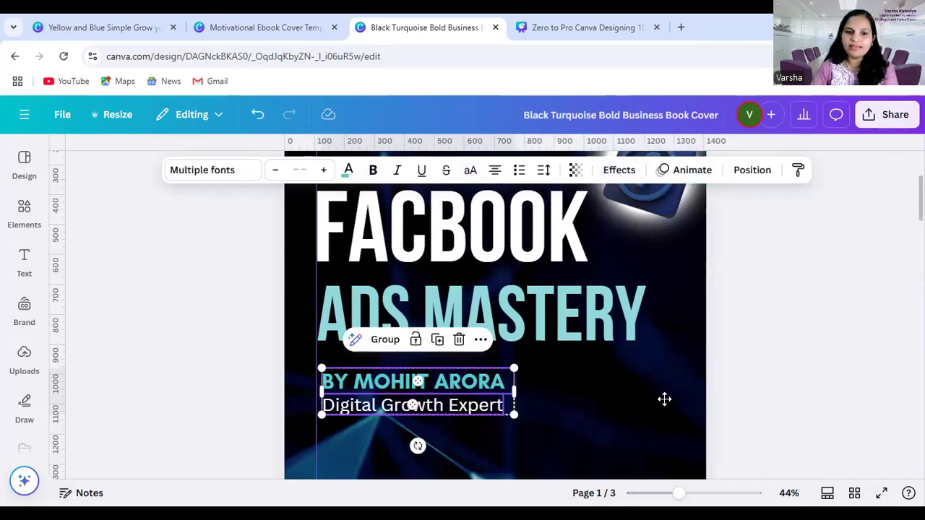
key("Left")
key("Left")
key("Left")
key("Left")
key("Left")
key("Left")
key("Left")
key("Left")
key("Left")
key("Left")
key("Left")
key("Left")
key("Left")
key("Left")
key("Left")
key("Left")
key("Left")
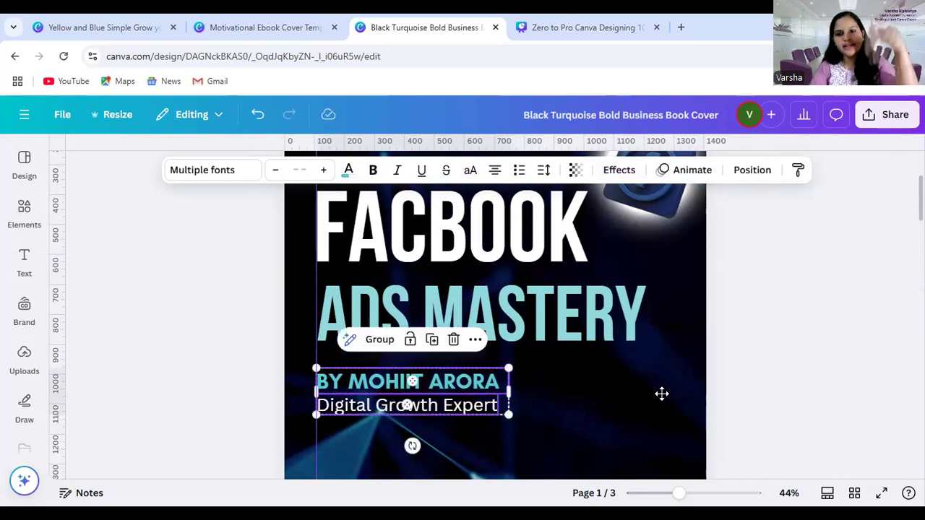
Preview the Facebook ads cover in full screen, then return to the editor with the whole cover in view
scroll(662, 393, "down", 1)
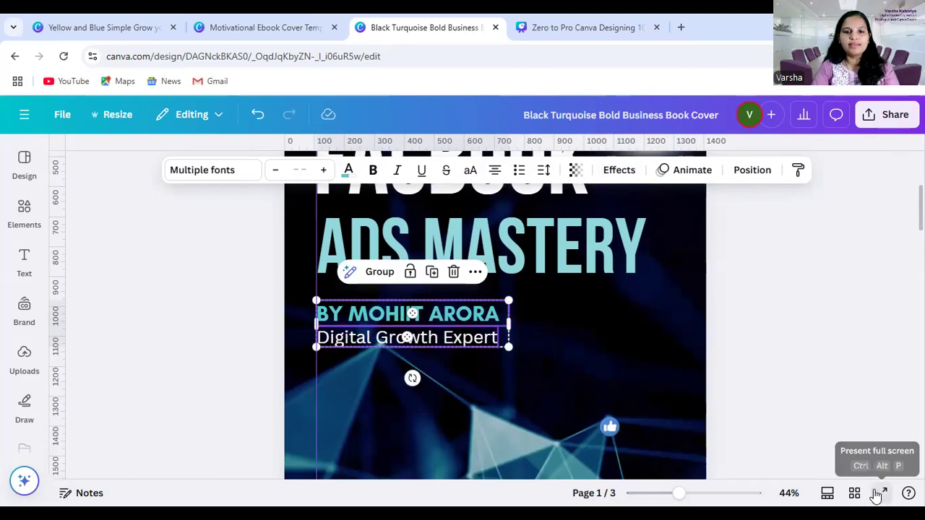
left_click(879, 494)
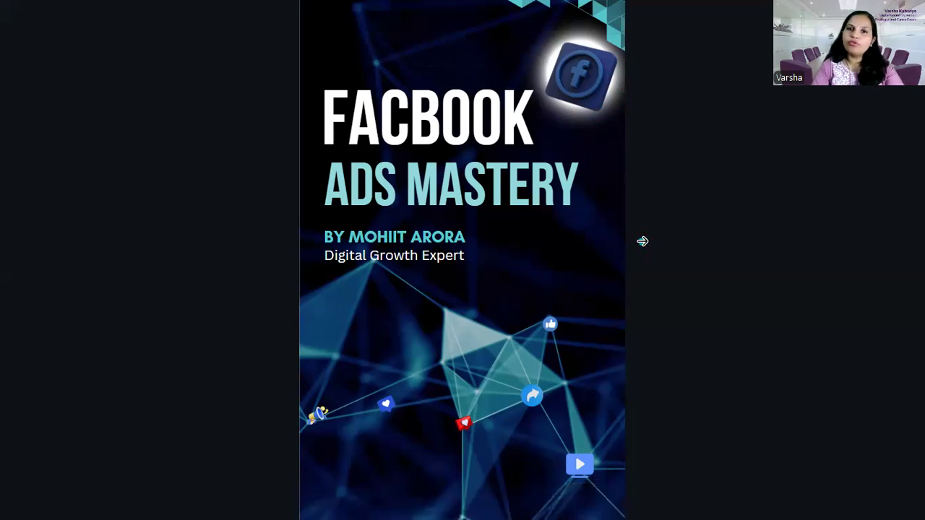
key("Escape")
left_click_drag(678, 493, 662, 493)
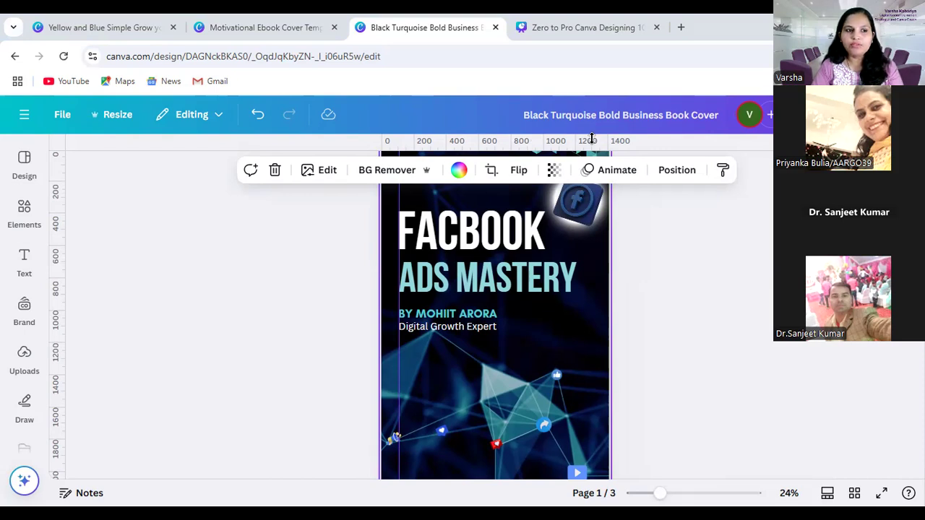
left_click(24, 213)
left_click(24, 164)
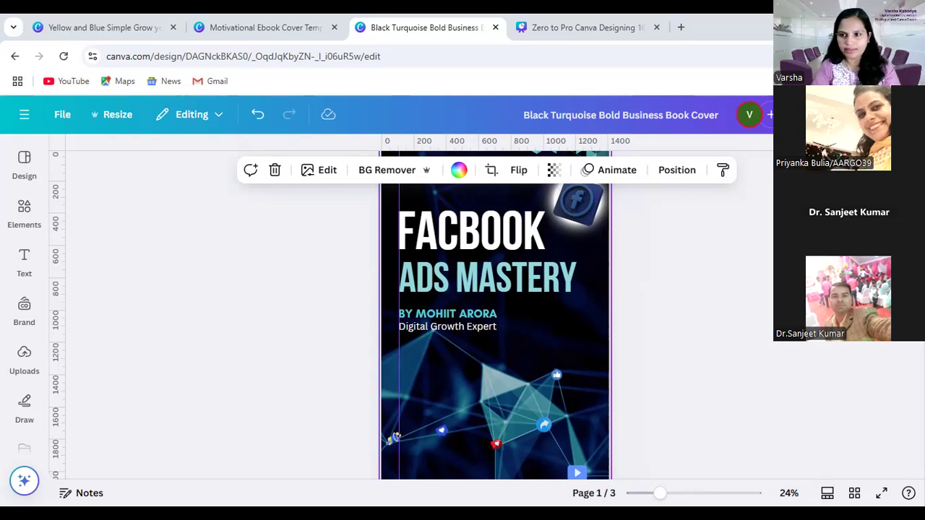
Look at the design's sharing and download options, then close them without downloading
left_click(885, 115)
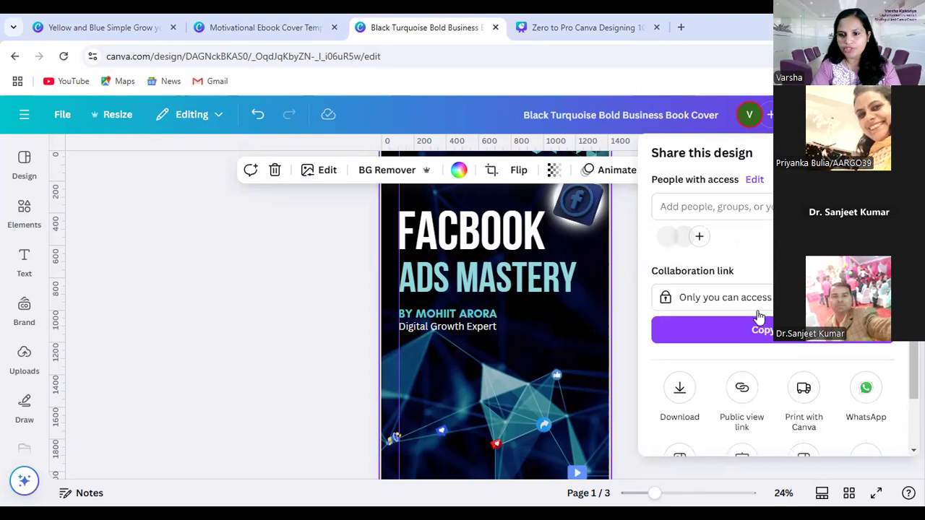
scroll(744, 339, "down", 1)
left_click(681, 336)
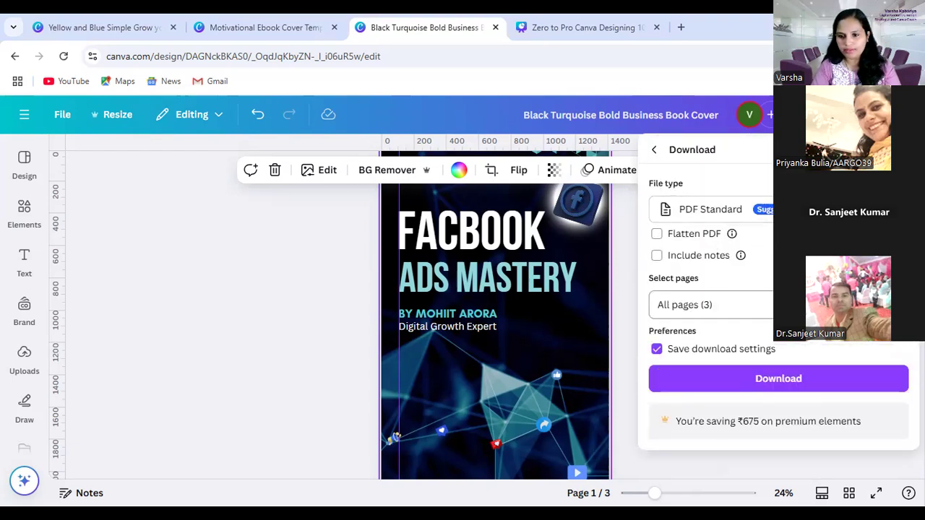
key("Escape")
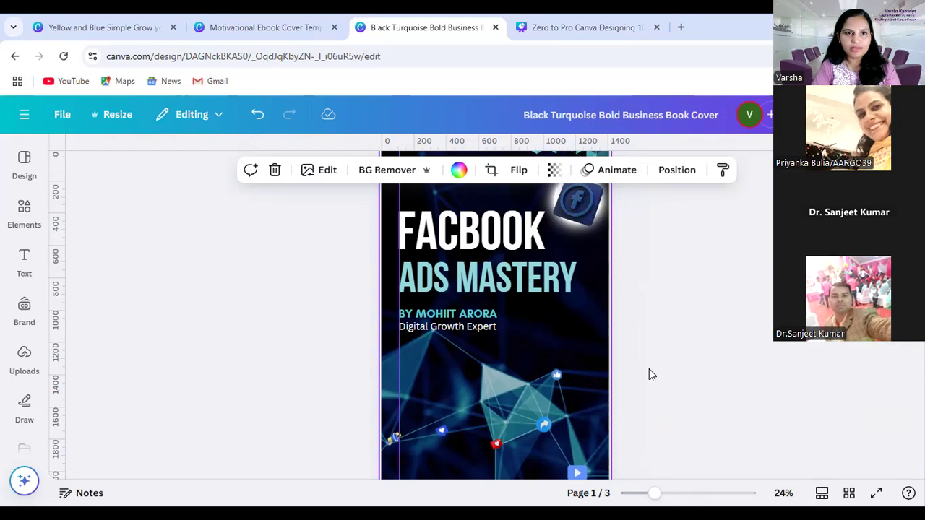
key("ctrl+Tab")
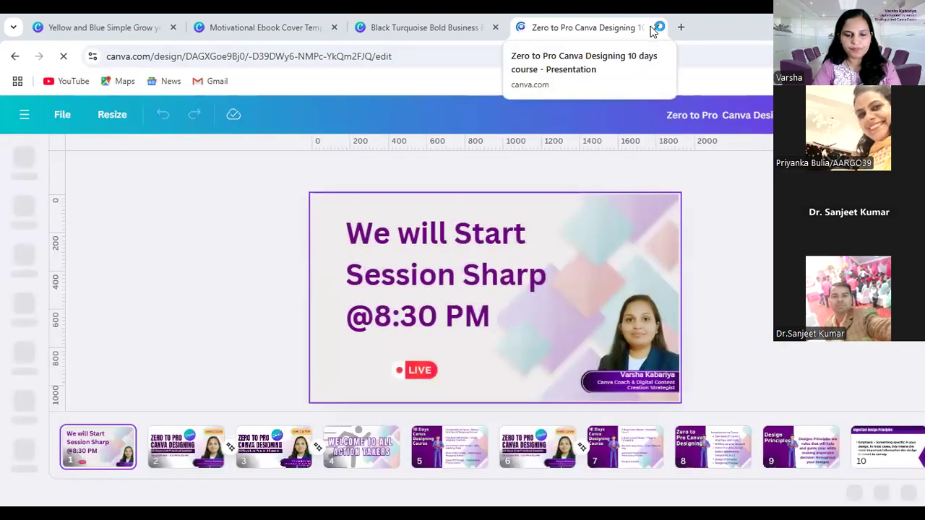
left_click(408, 29)
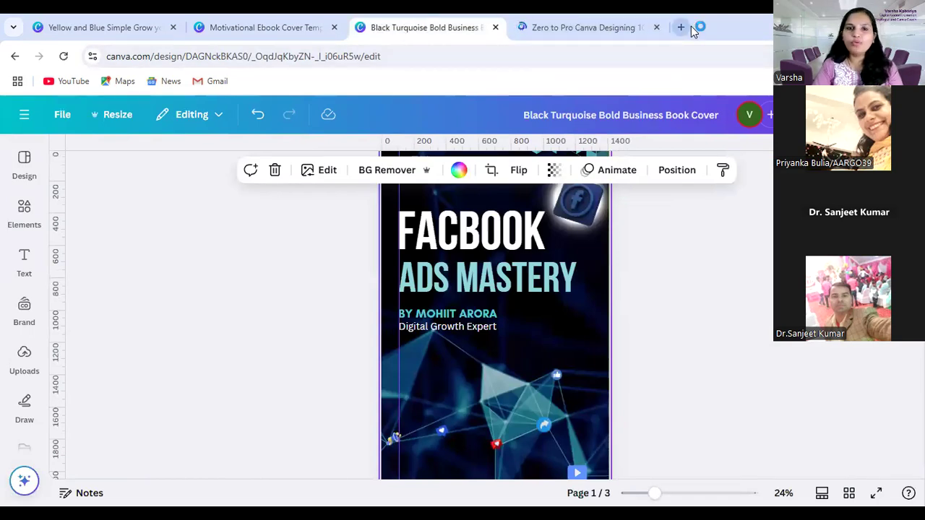
key("ctrl+Tab")
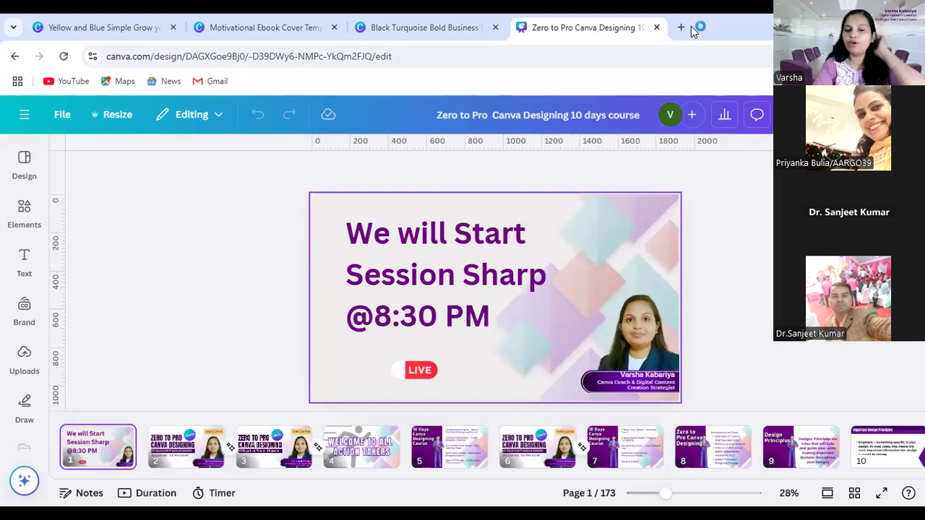
left_click(402, 26)
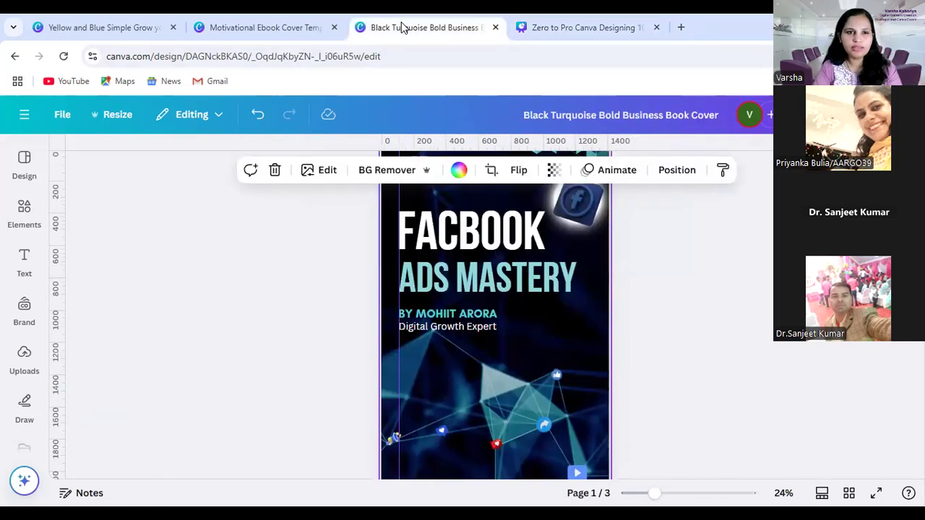
Open the Canva home page in a new browser tab through a Google search for "canva" and browse the popular design types
left_click(680, 27)
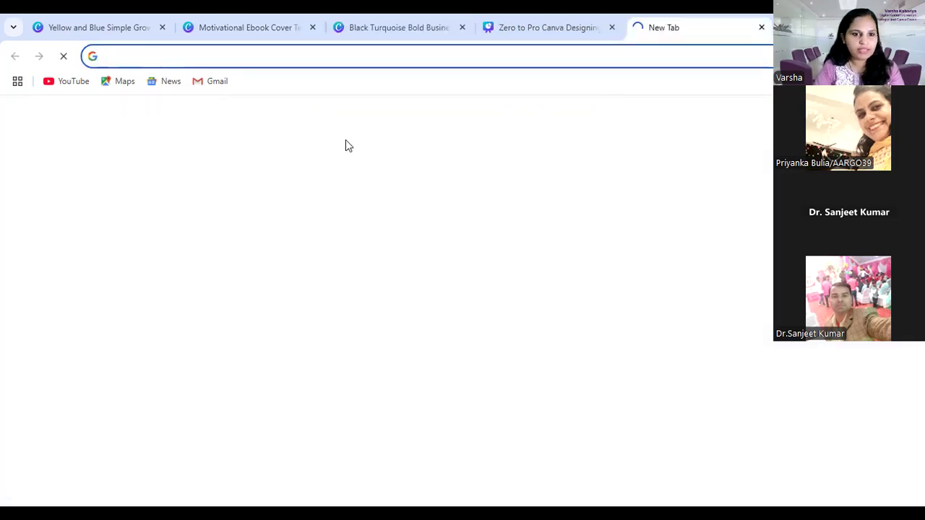
left_click(299, 282)
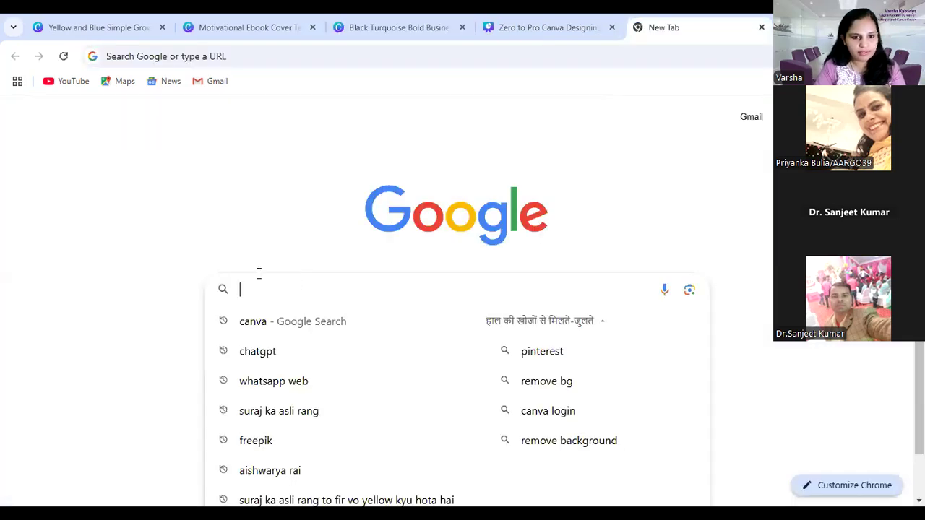
left_click(262, 324)
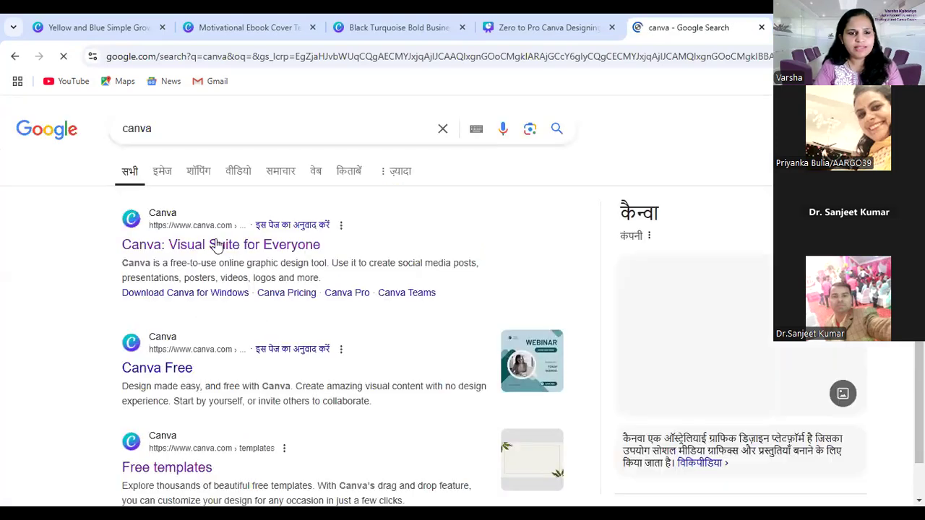
left_click(215, 245)
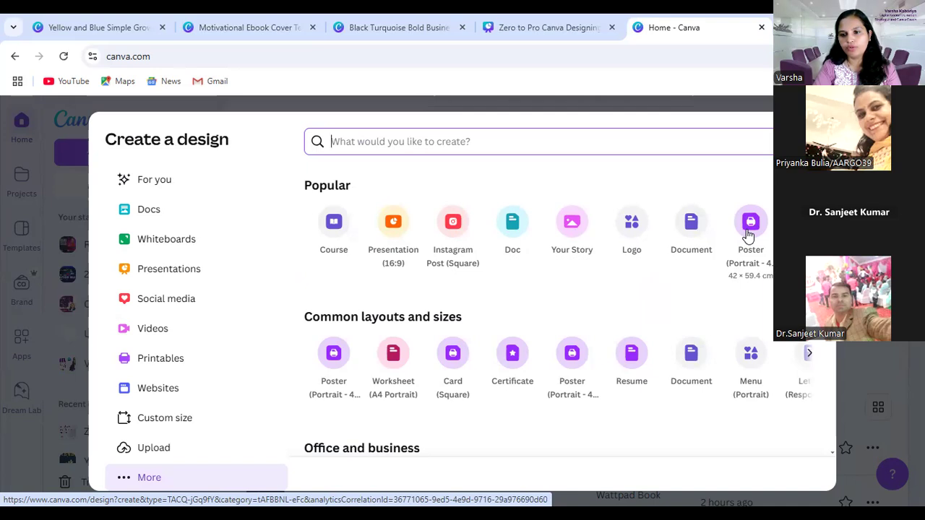
left_click(809, 222)
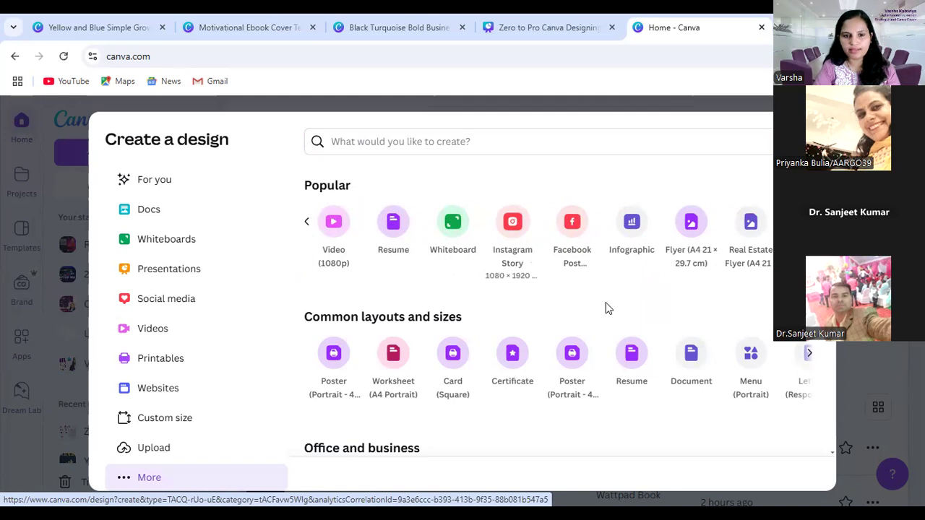
Look through the remaining design type categories down to Photos and videos, then close the list and return to the home page
scroll(605, 310, "down", 2)
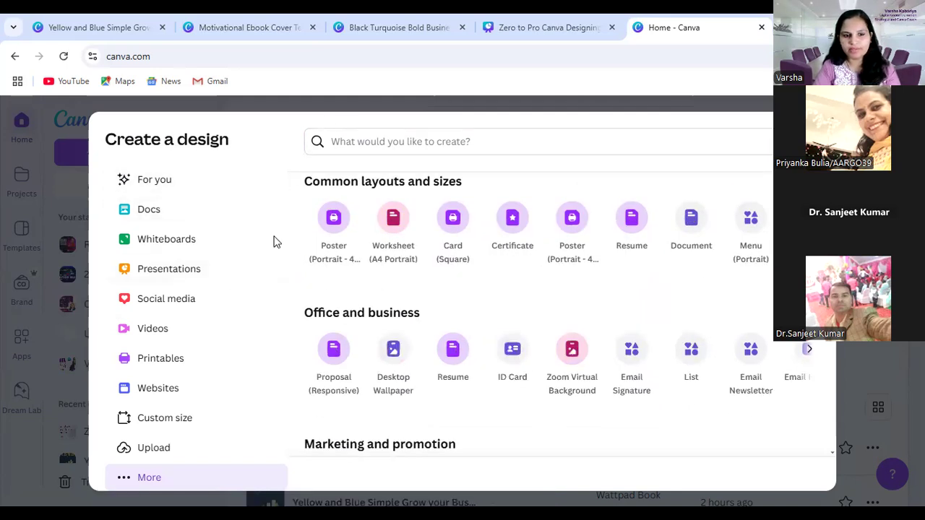
scroll(549, 361, "down", 1)
scroll(554, 352, "down", 4)
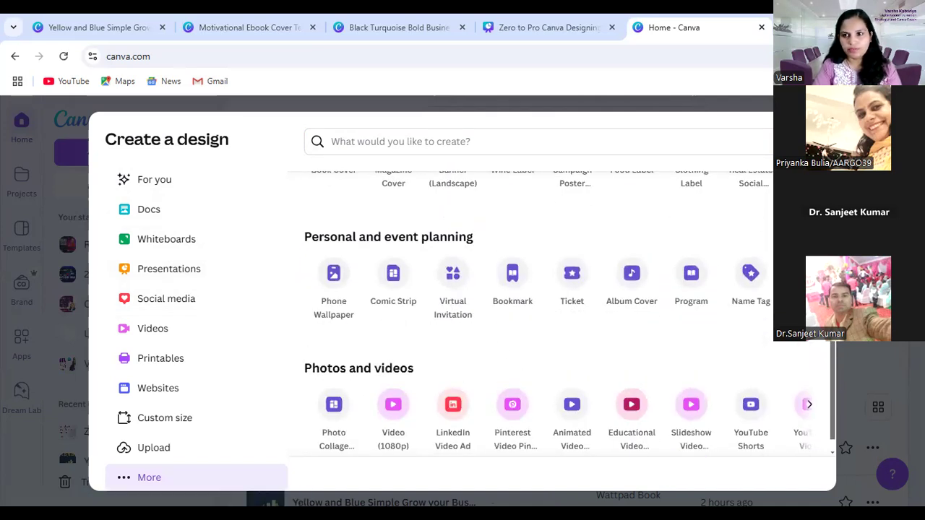
key("Escape")
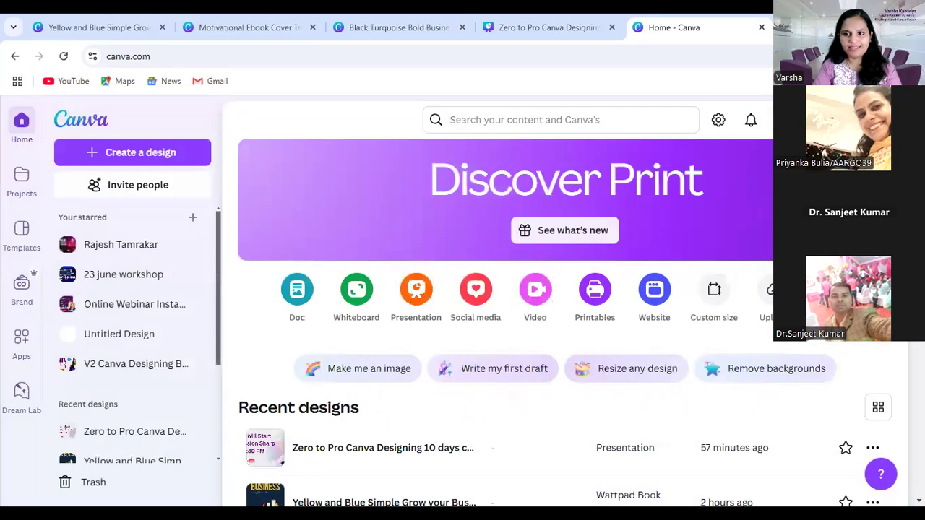
scroll(351, 332, "down", 2)
scroll(352, 332, "up", 2)
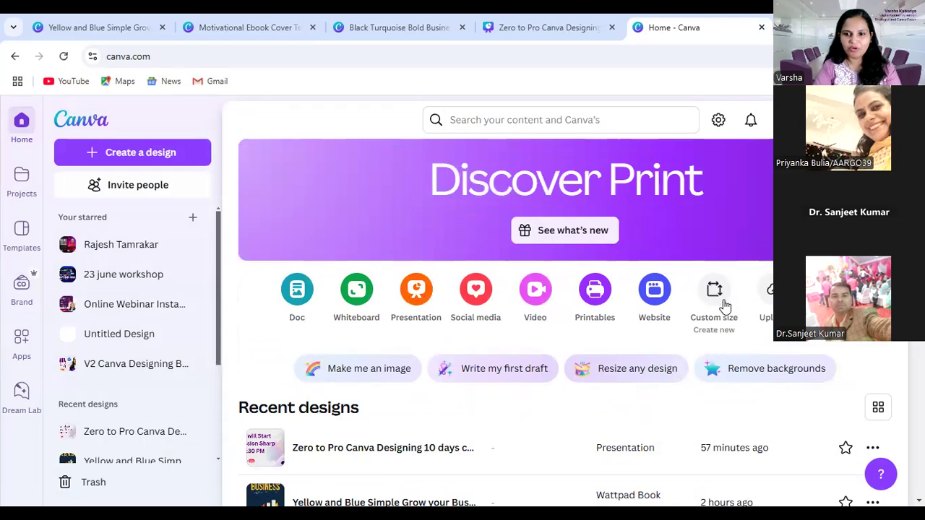
scroll(561, 335, "down", 2)
scroll(557, 306, "up", 2)
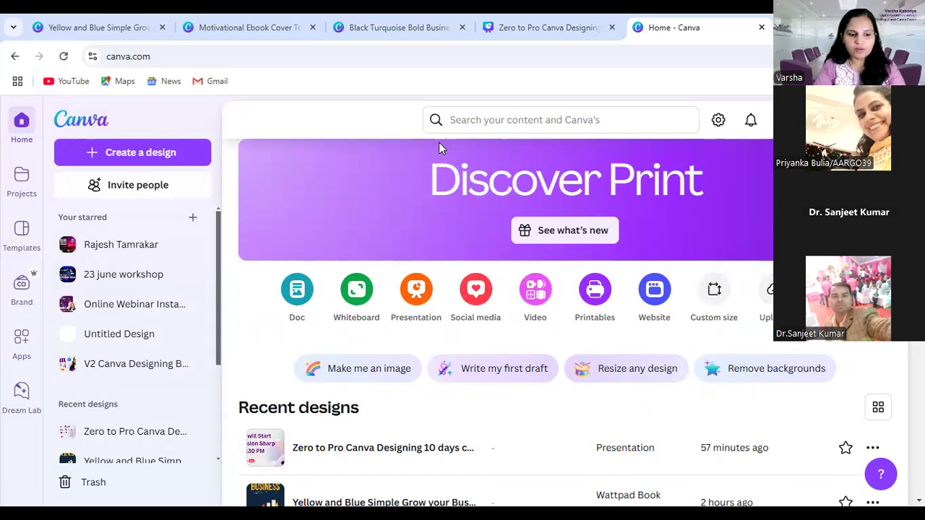
Return to the open Black Turquoise Bold Business Book Cover design and go to the Public Speaking Mastery cover on page 3
left_click(567, 26)
left_click(440, 27)
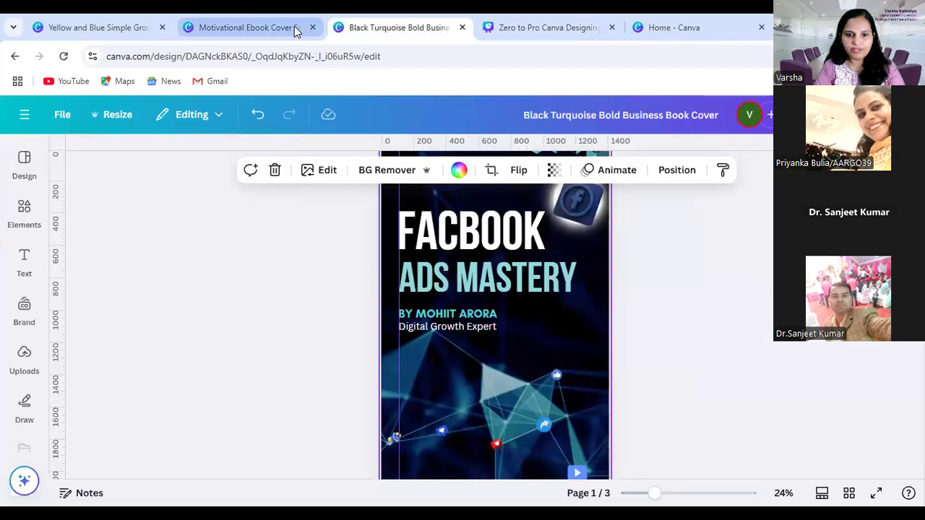
left_click(245, 27)
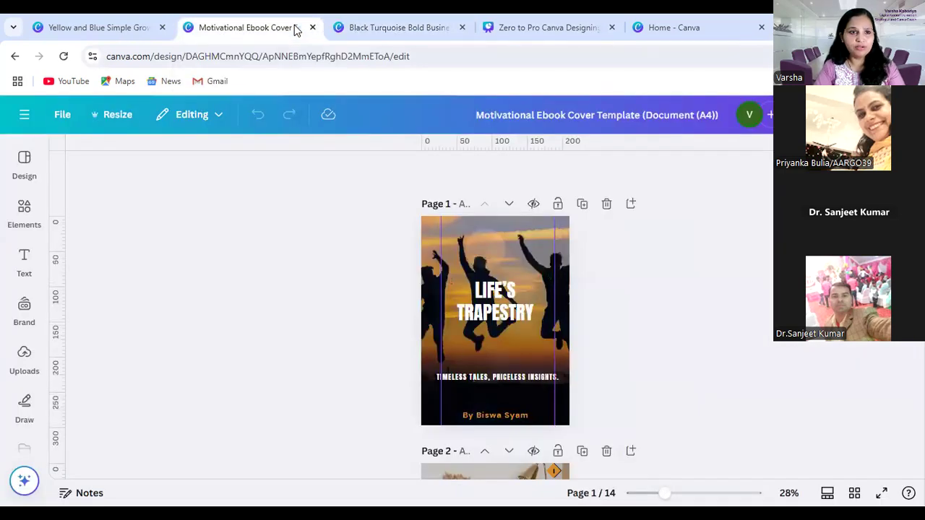
left_click(115, 27)
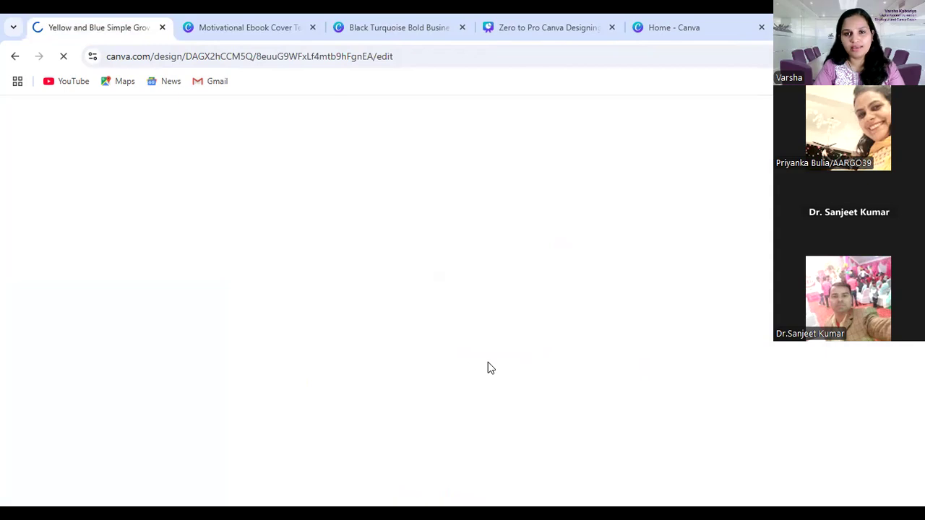
scroll(491, 368, "down", 4)
scroll(488, 363, "down", 3)
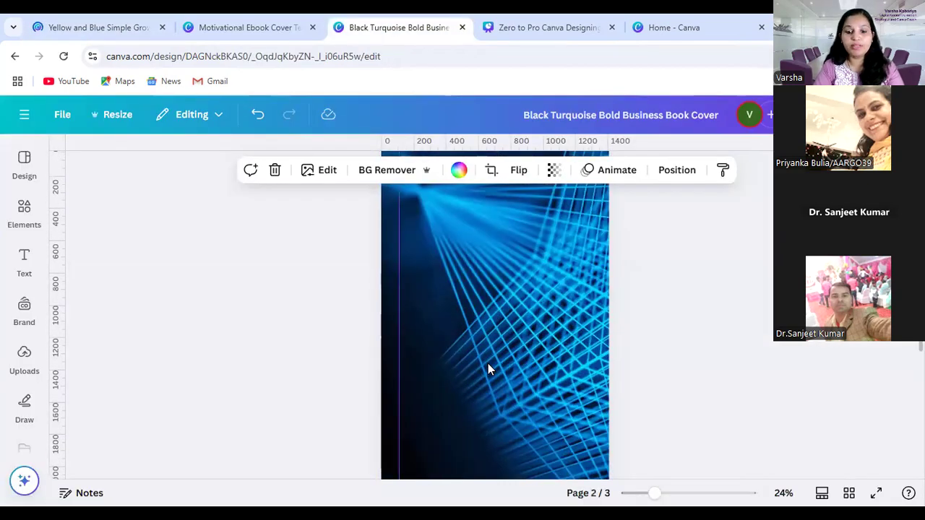
scroll(480, 370, "down", 5)
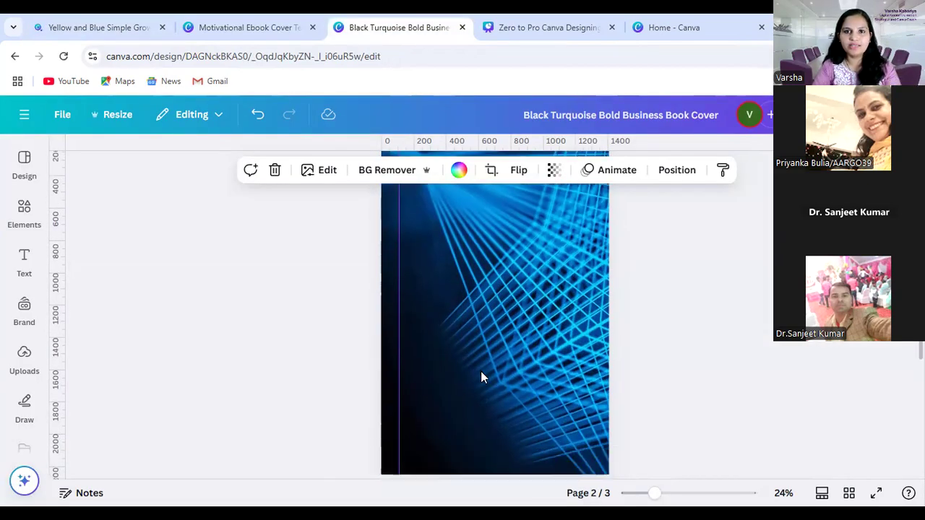
scroll(612, 378, "up", 3)
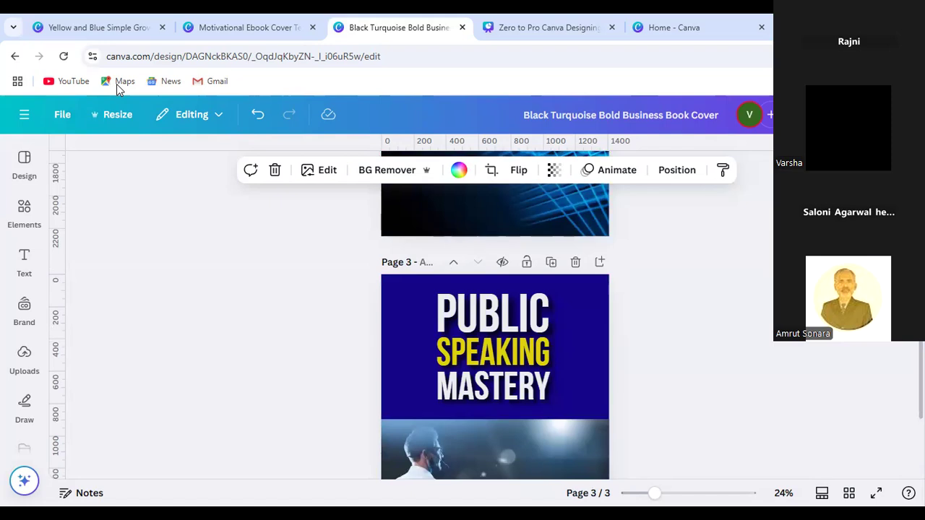
scroll(631, 315, "down", 3)
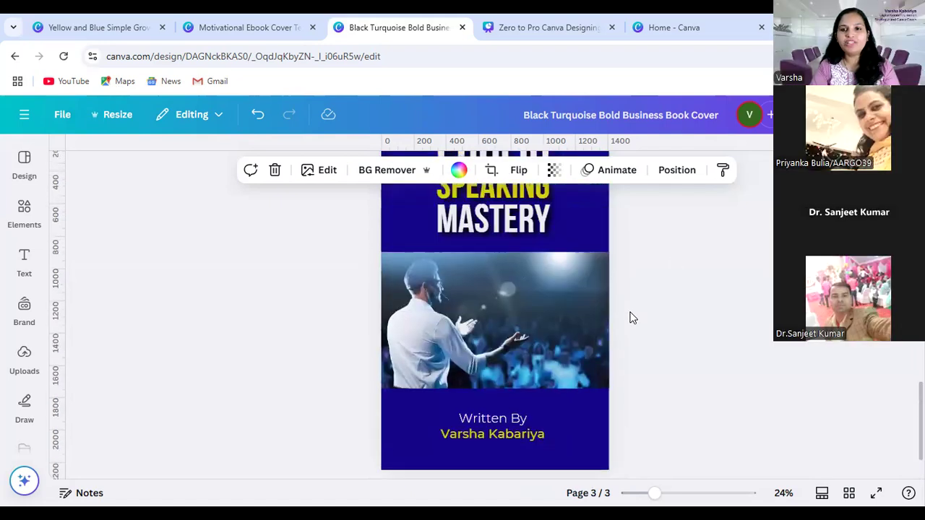
scroll(667, 192, "up", 1)
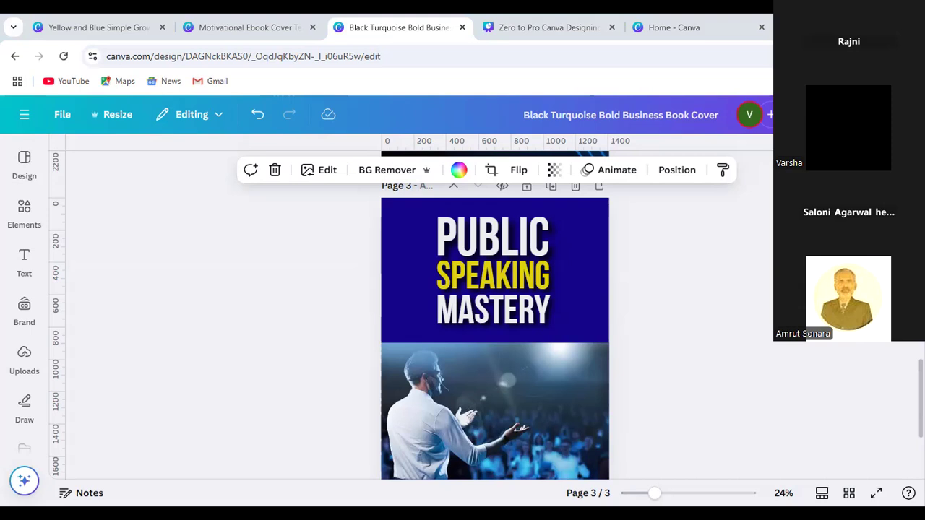
Set the design's download file type to PNG, try a 4,406 × 7,031 px size, and set it back to 1,410 × 2,250 px
scroll(721, 308, "down", 2)
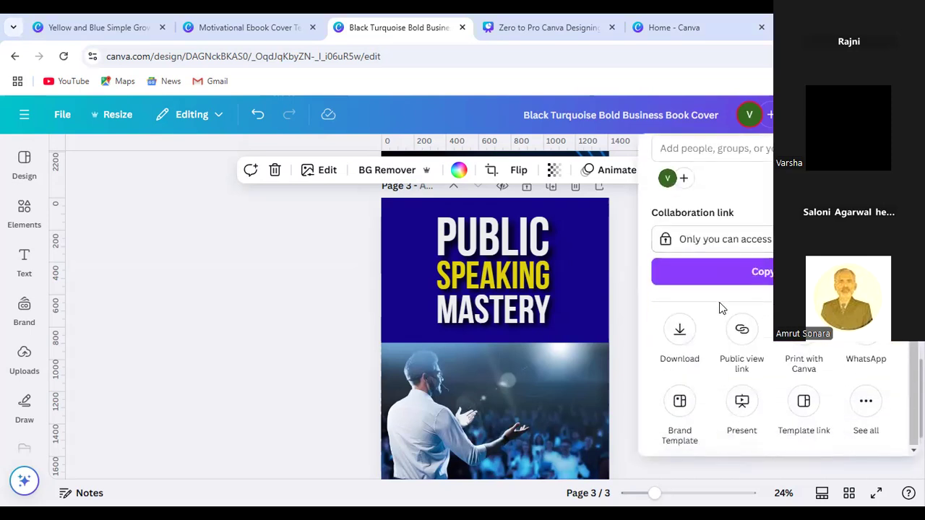
left_click(679, 331)
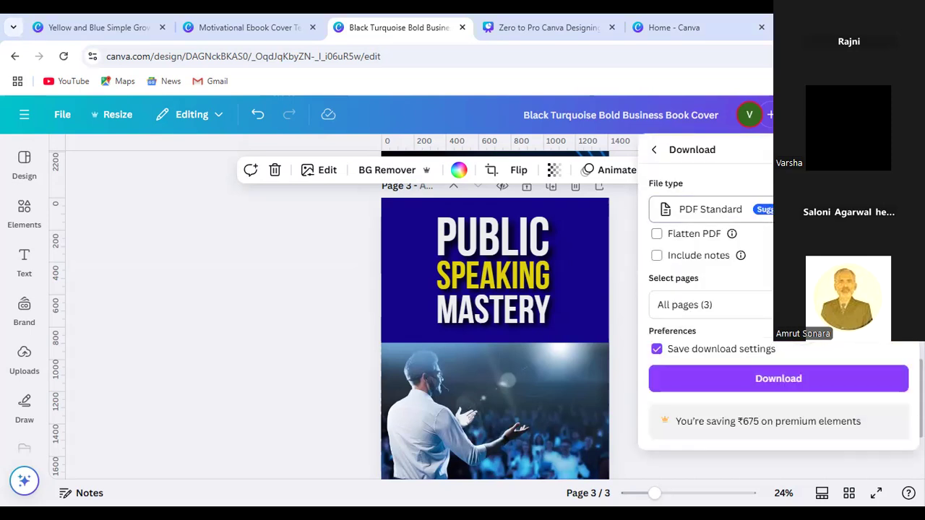
left_click(752, 213)
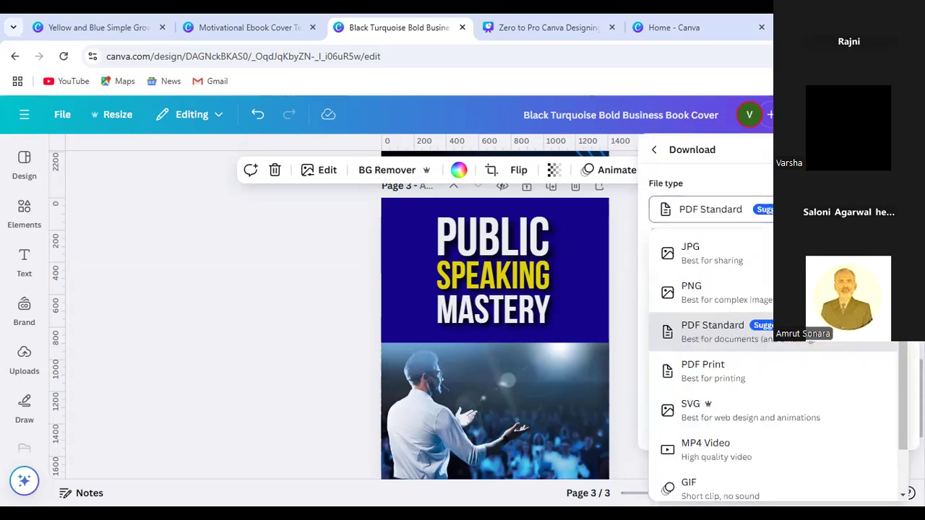
left_click(713, 302)
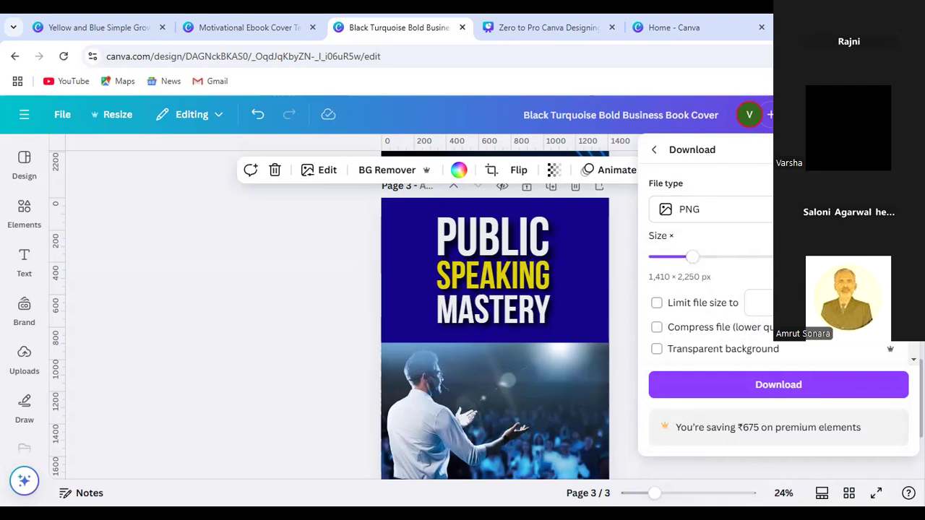
left_click_drag(692, 258, 773, 266)
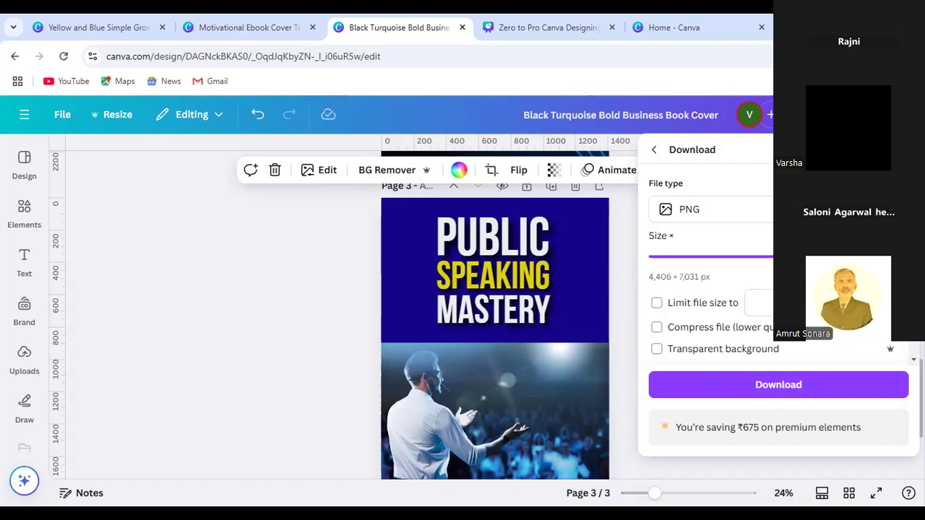
left_click_drag(773, 266, 693, 267)
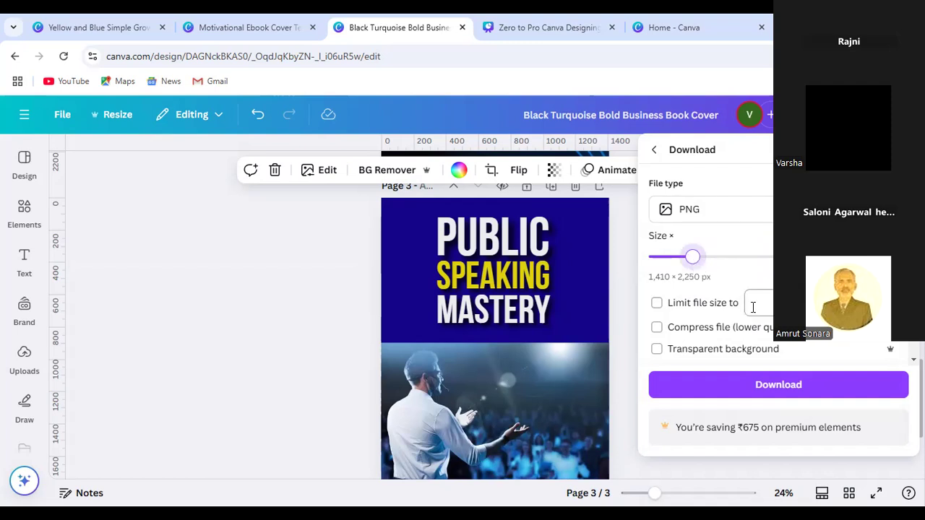
Limit the download to page 3 only and download the Public Speaking Mastery cover
scroll(697, 311, "down", 1)
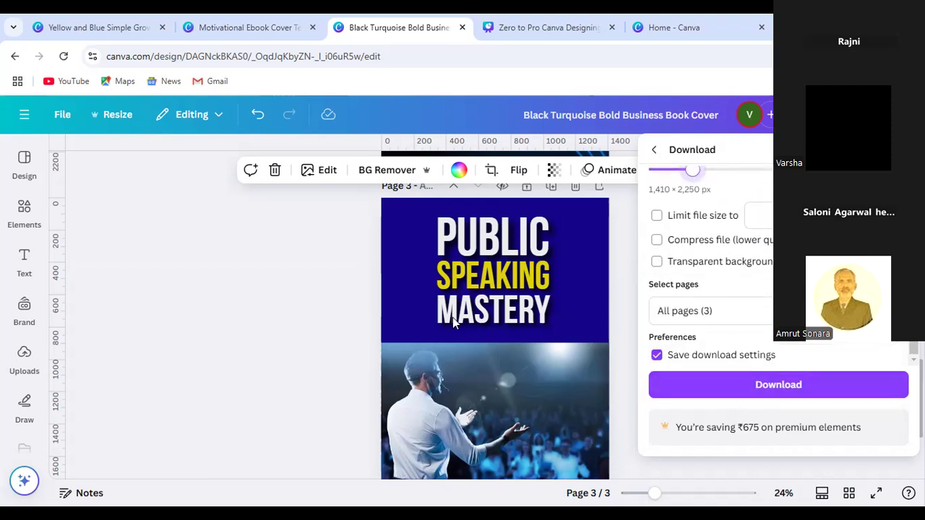
left_click(779, 311)
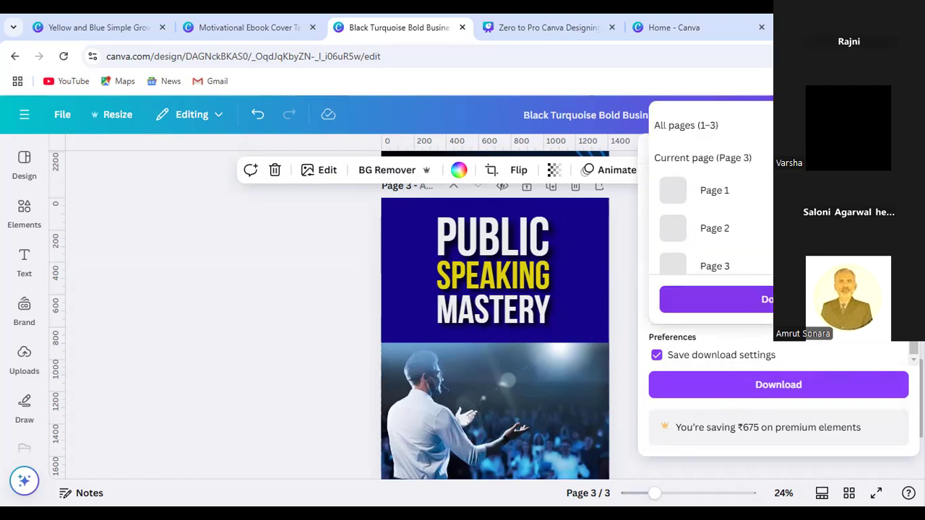
left_click(778, 126)
left_click(778, 266)
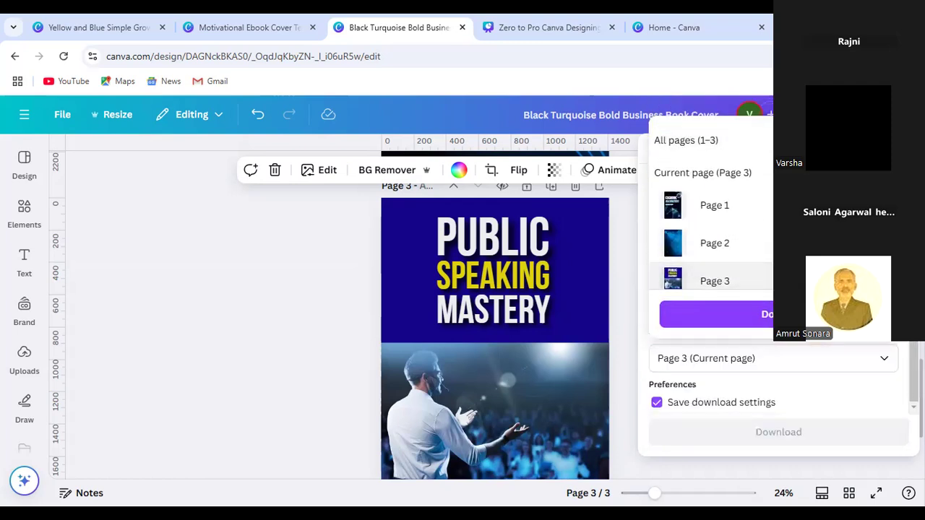
left_click(779, 299)
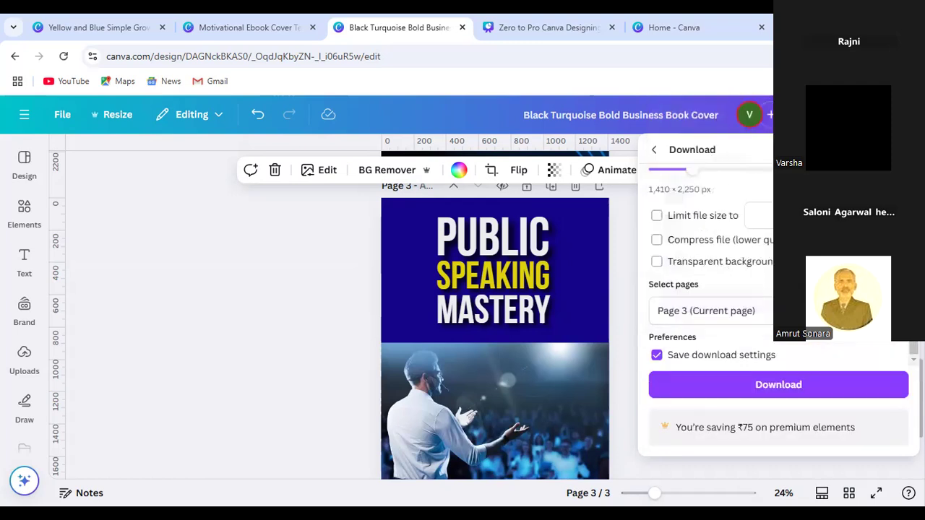
left_click(798, 391)
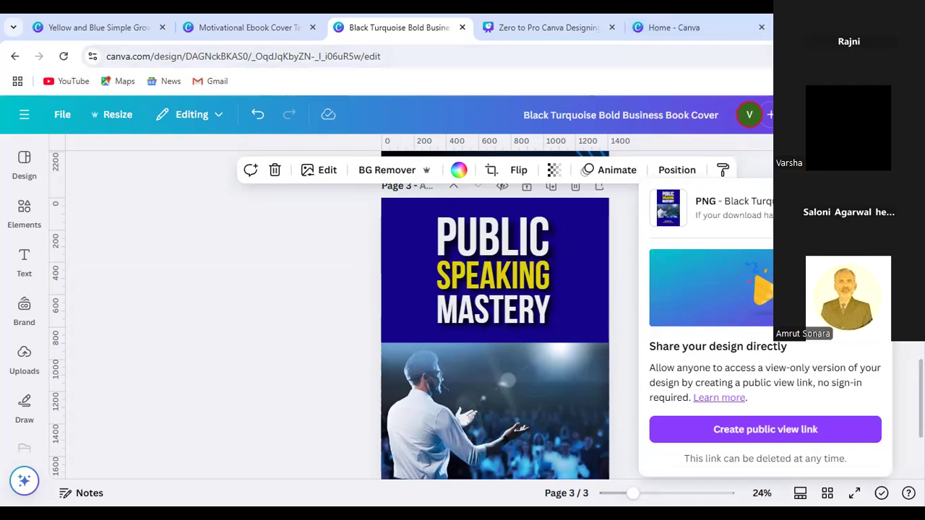
Search Google for "diy mockup" in a new browser tab and open the DIY Book Covers 3D book cover creator
key("ctrl+t")
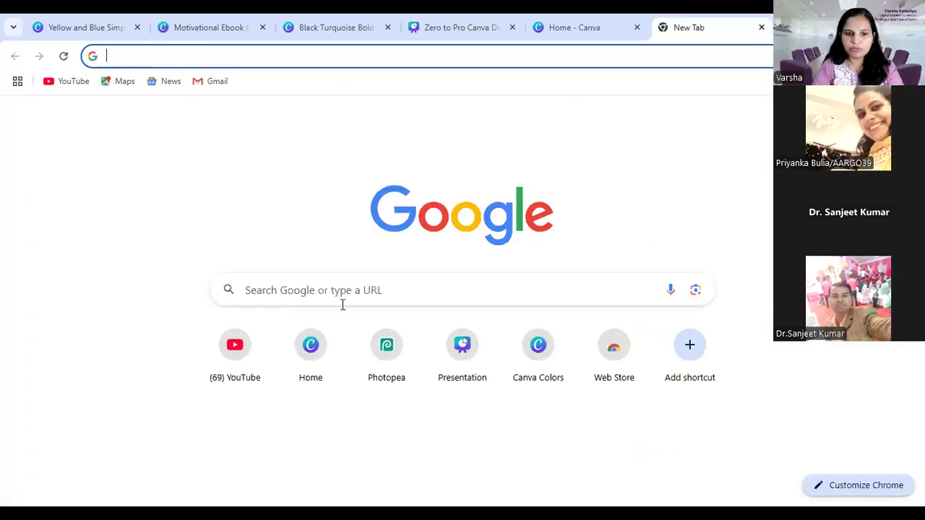
left_click(343, 302)
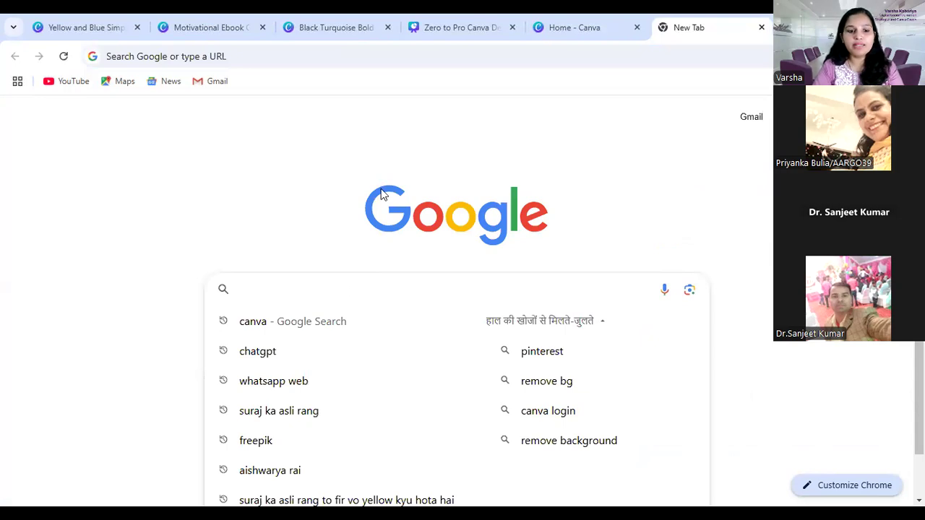
type("diy mockup")
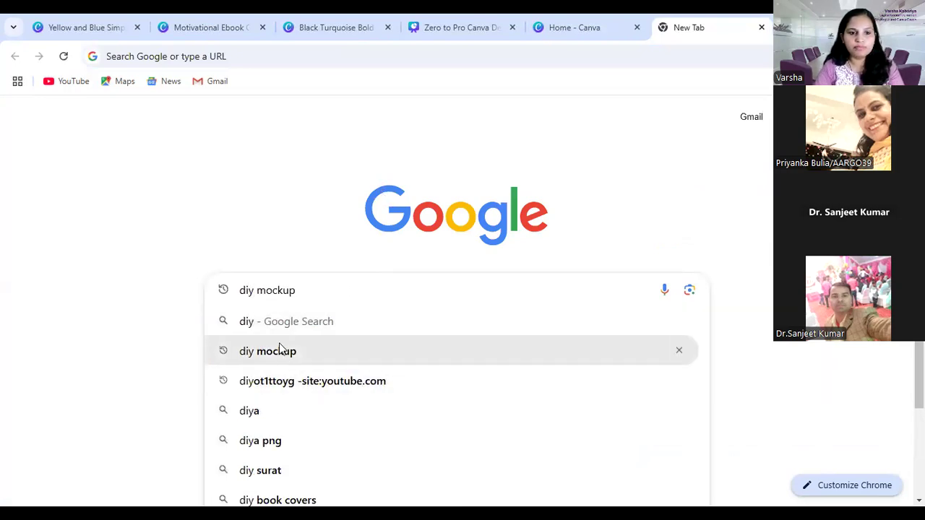
left_click(279, 345)
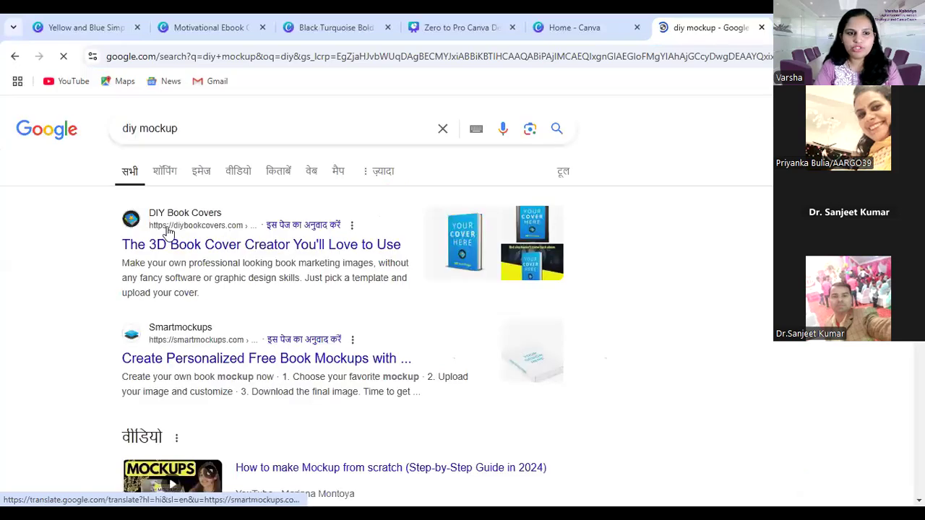
left_click(185, 244)
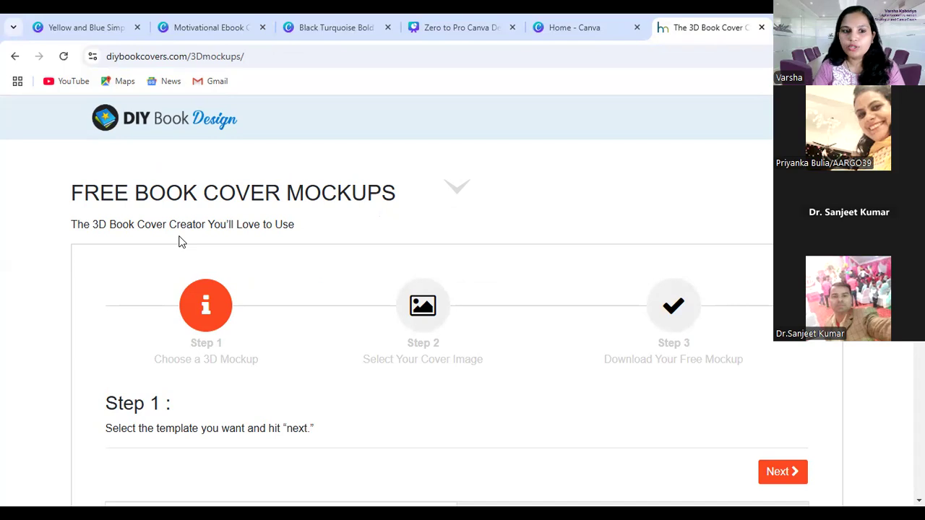
Look through the single 3D mockup templates on the page, including the e-reader, phone, tablet and book styles
scroll(480, 389, "down", 2)
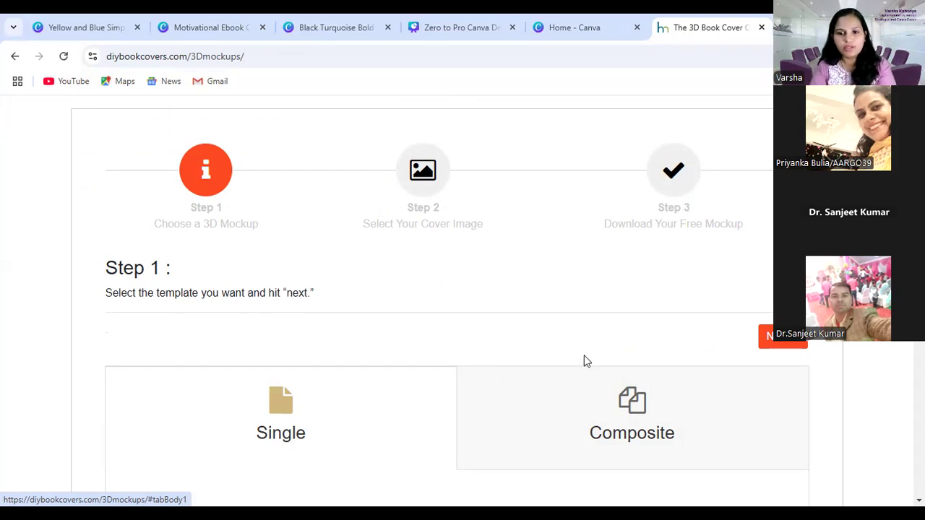
scroll(583, 361, "down", 2)
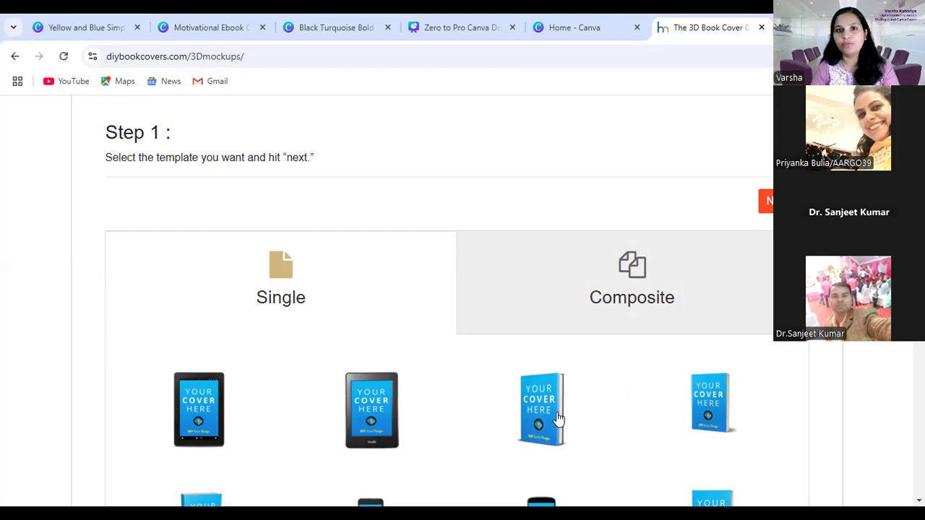
scroll(620, 402, "down", 2)
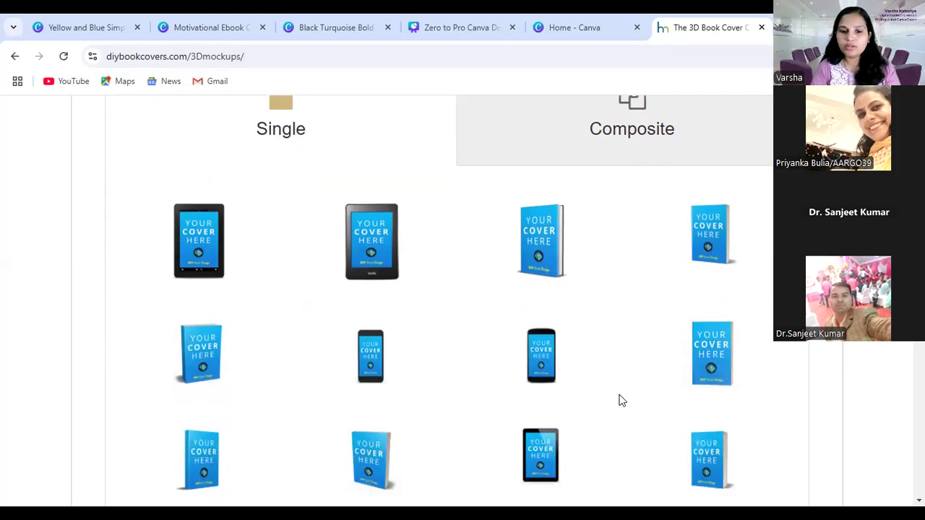
scroll(618, 399, "up", 3)
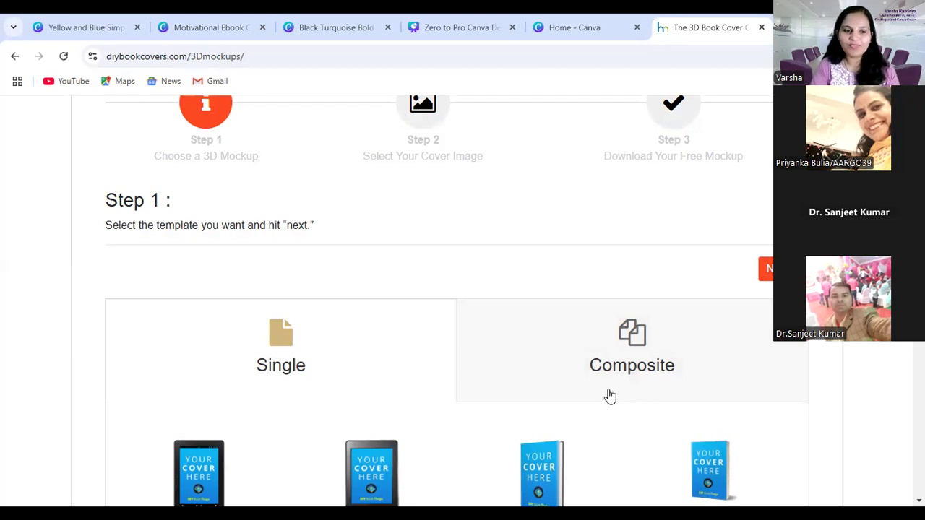
scroll(670, 449, "down", 1)
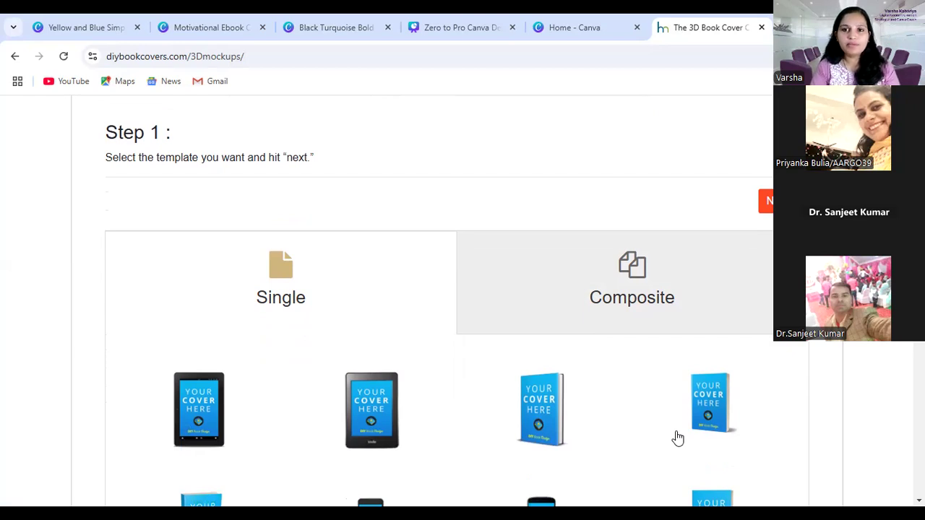
scroll(430, 400, "down", 4)
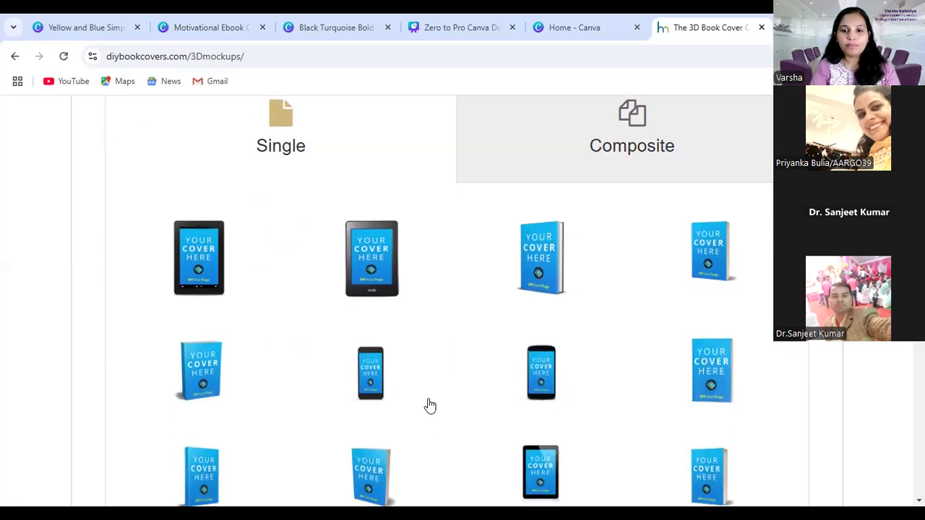
scroll(549, 433, "up", 5)
scroll(636, 417, "down", 2)
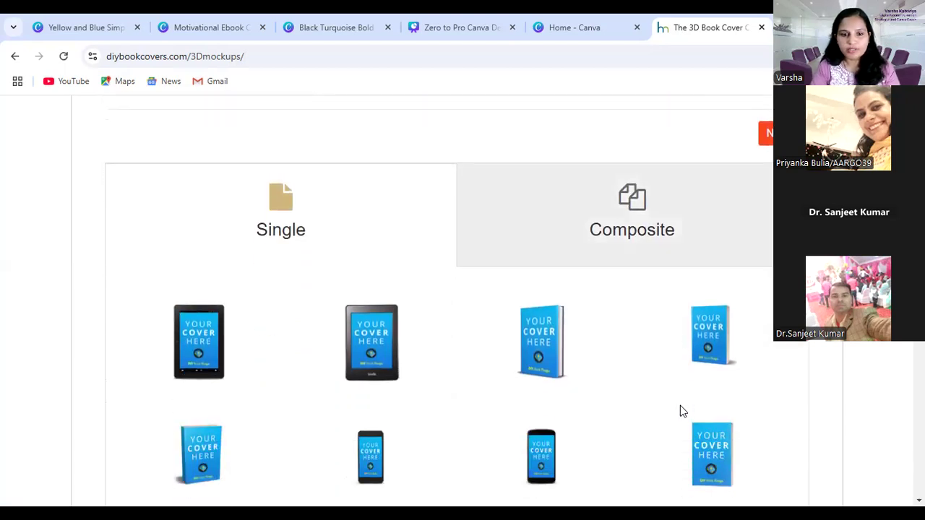
scroll(680, 409, "down", 1)
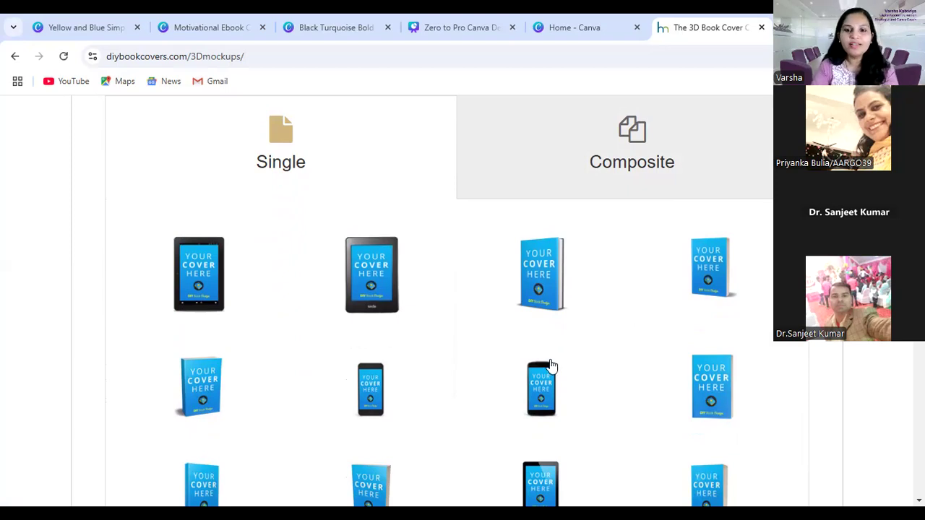
scroll(552, 366, "down", 1)
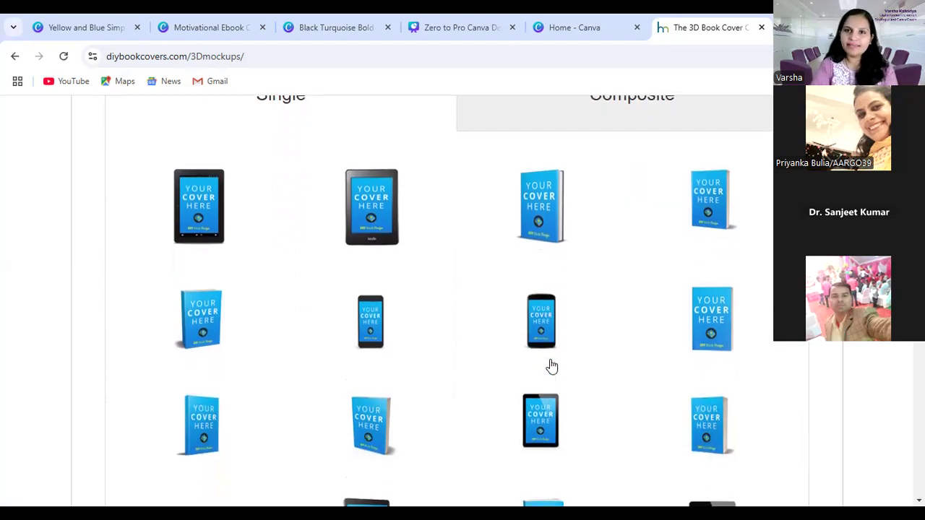
scroll(665, 324, "down", 1)
scroll(664, 325, "down", 2)
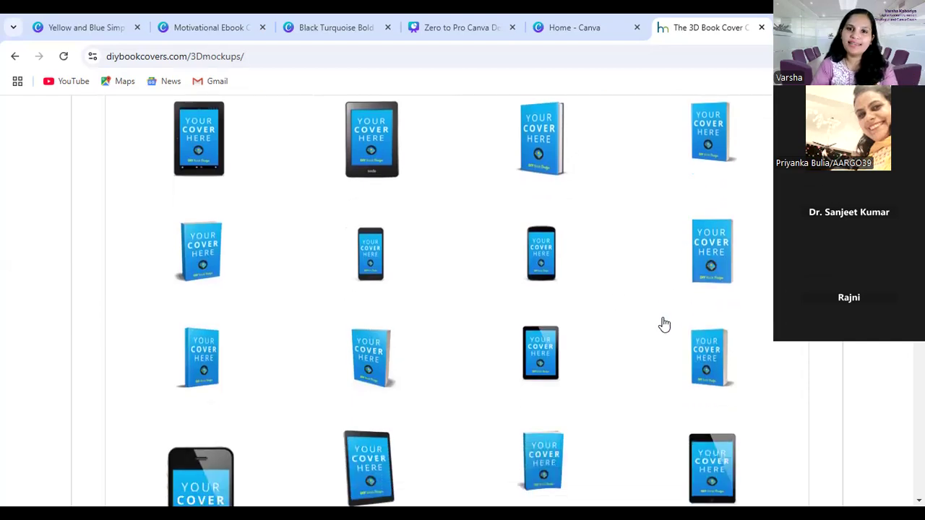
scroll(664, 323, "down", 1)
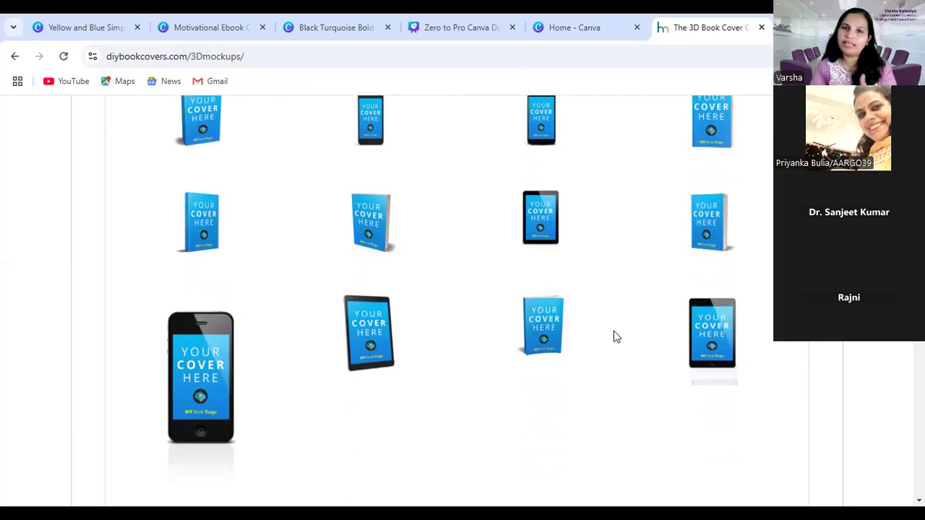
scroll(582, 399, "up", 5)
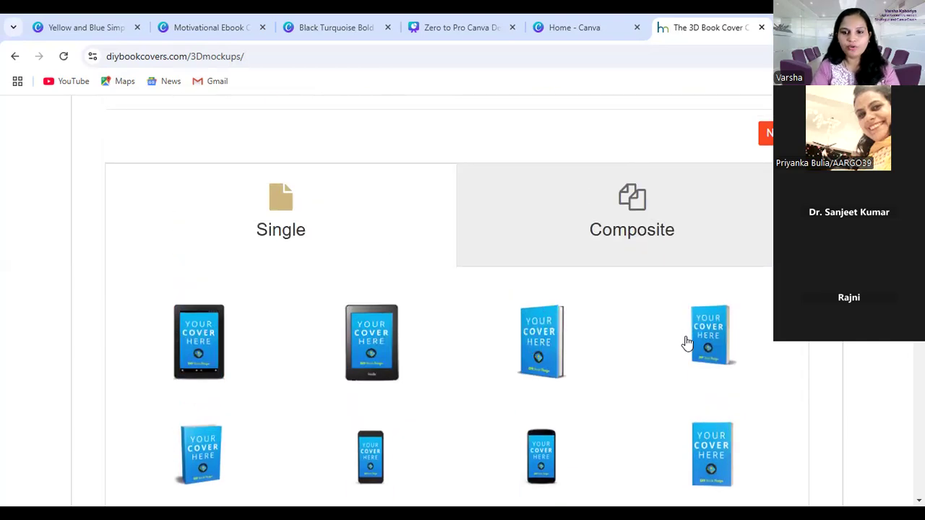
scroll(582, 382, "down", 3)
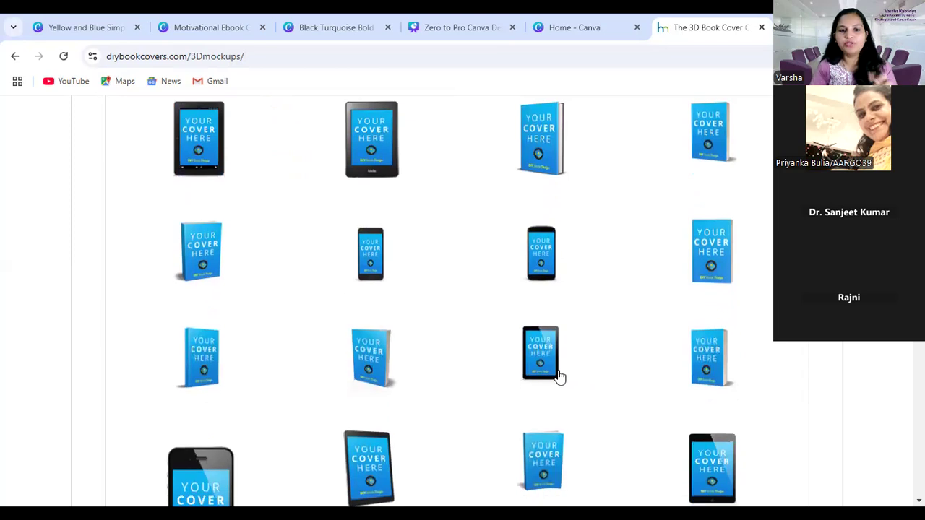
scroll(622, 373, "down", 3)
scroll(624, 360, "up", 7)
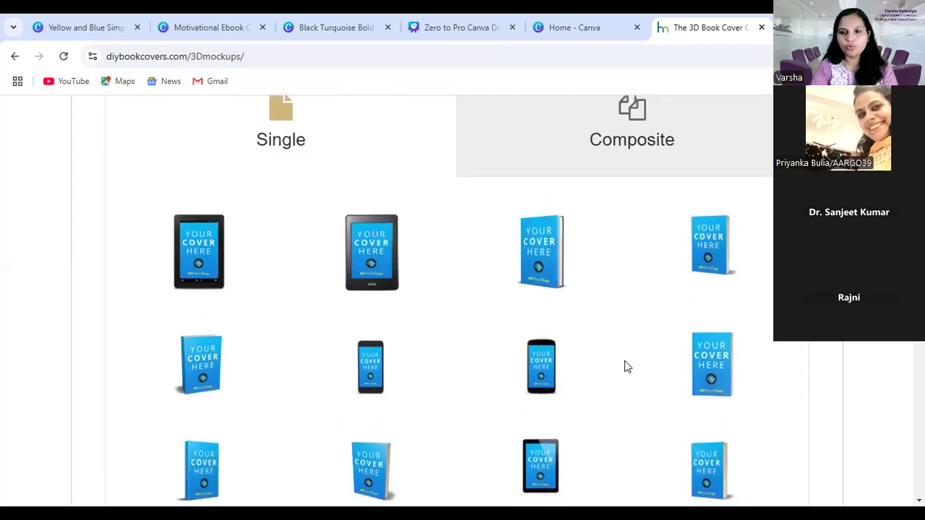
View the composite mockup templates and return to the single ones
left_click(637, 343)
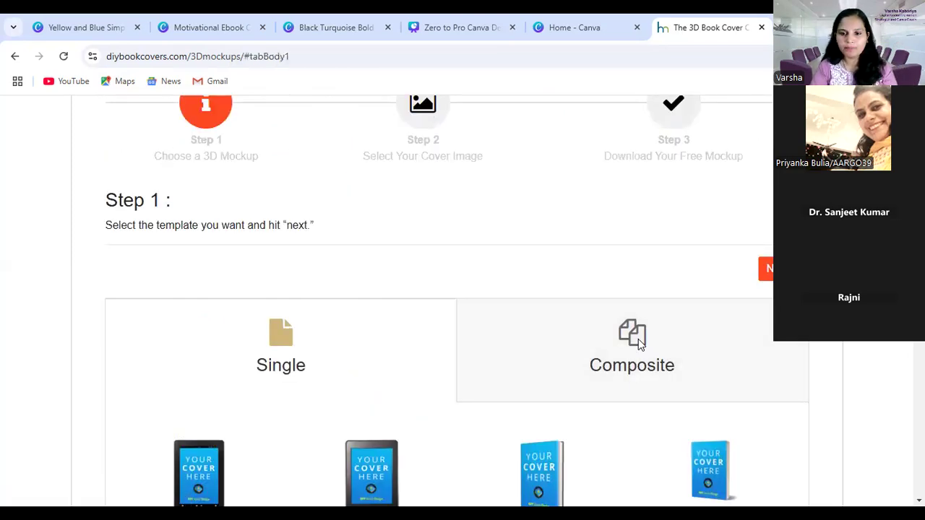
scroll(723, 311, "up", 2)
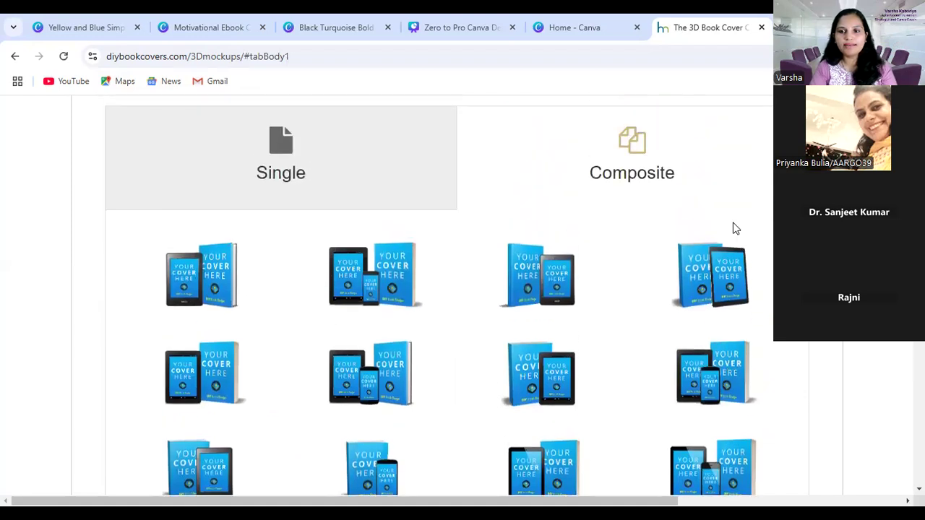
left_click(269, 170)
Choose the single standing-book template third in the first row and continue to the cover image selection
scroll(650, 317, "down", 1)
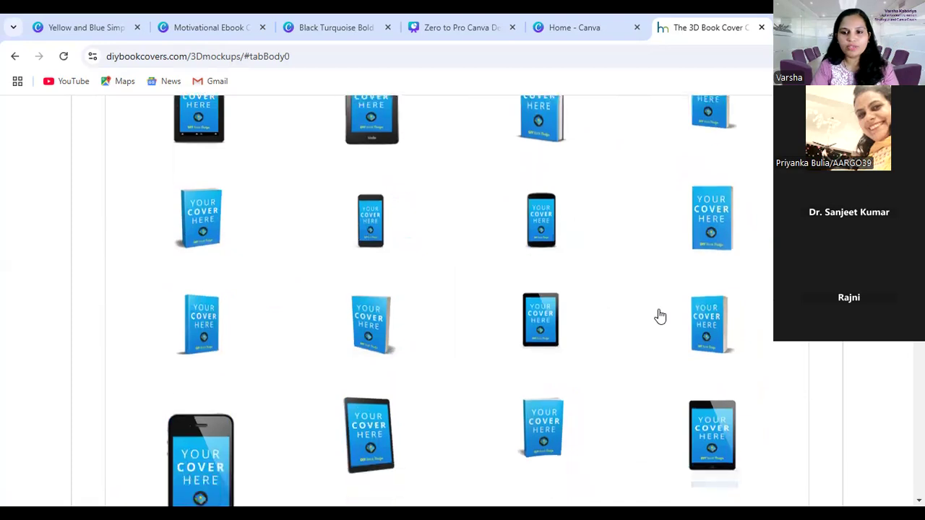
scroll(478, 348, "up", 2)
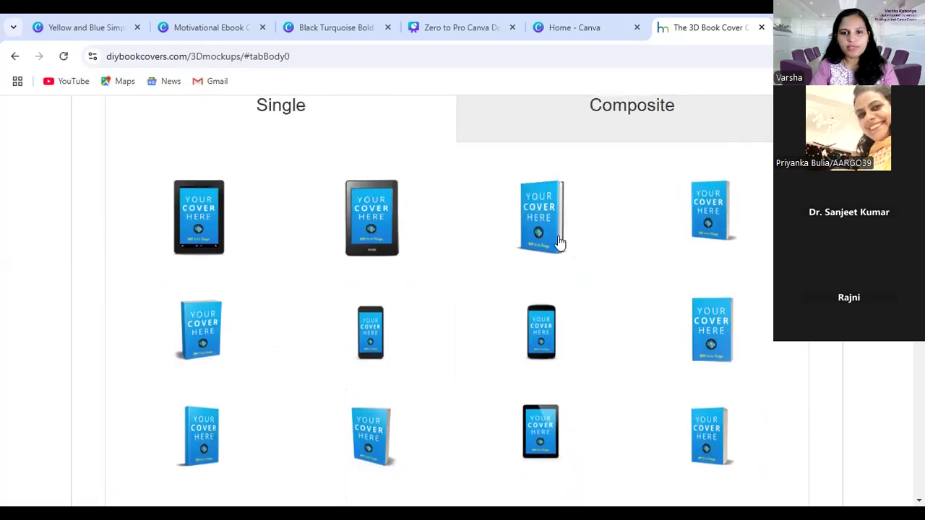
left_click(539, 225)
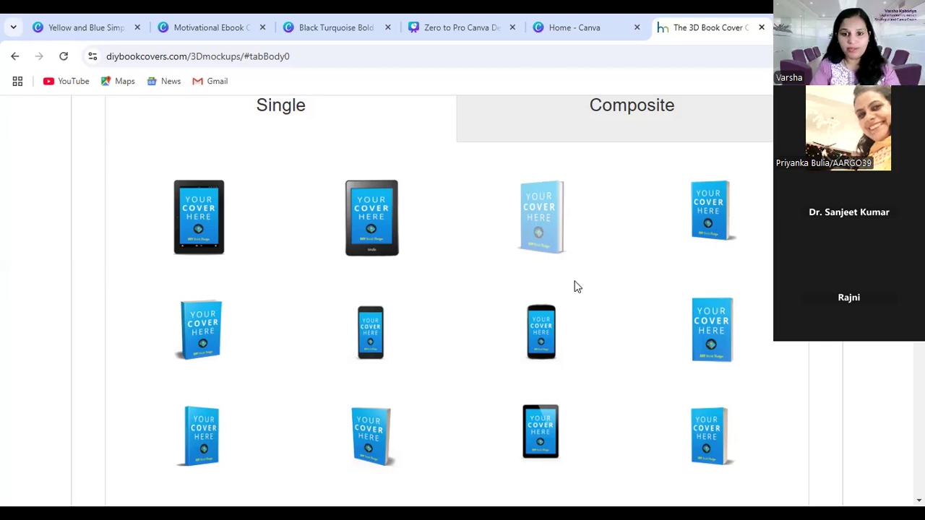
scroll(563, 289, "down", 6)
scroll(578, 364, "down", 3)
scroll(597, 357, "up", 12)
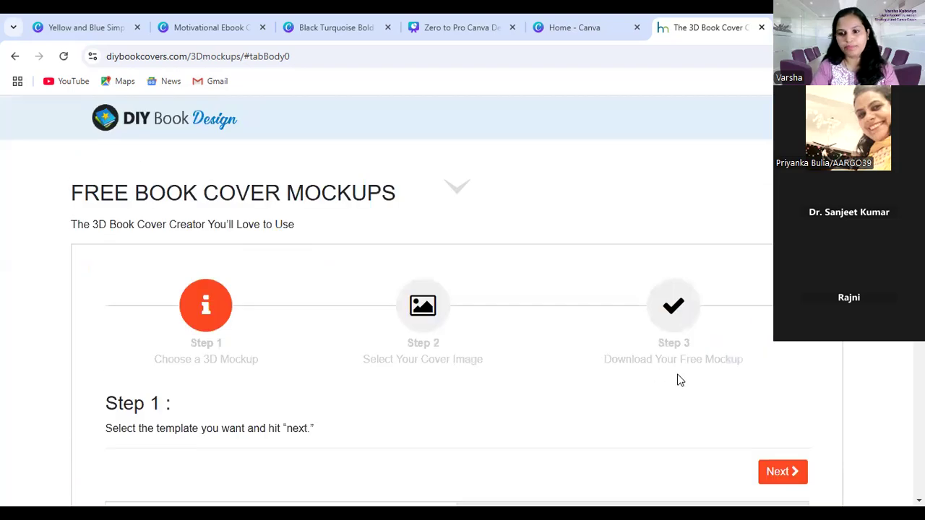
scroll(722, 376, "down", 2)
scroll(722, 393, "up", 2)
scroll(722, 411, "down", 2)
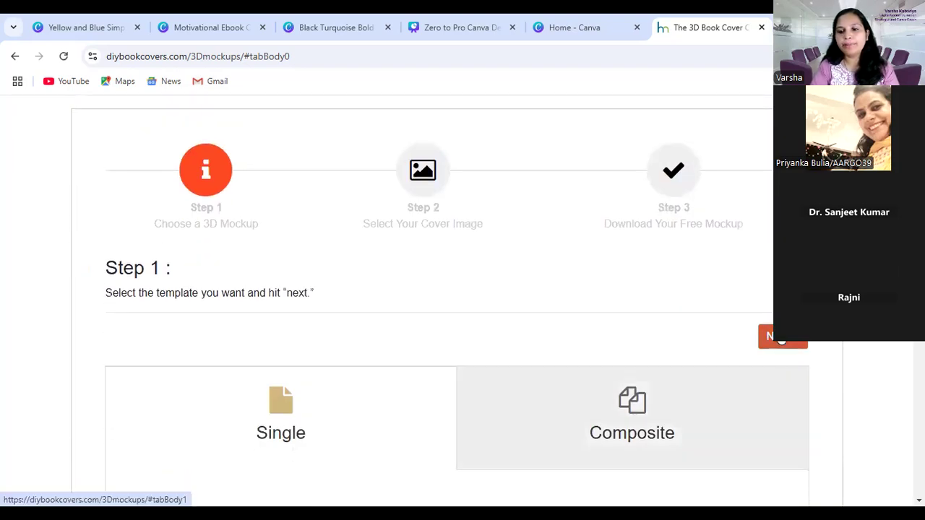
left_click(781, 337)
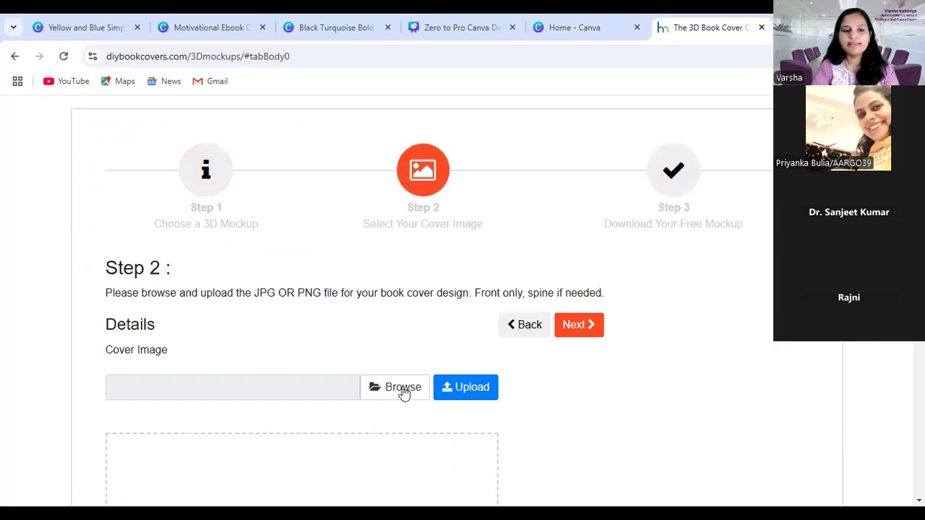
Upload the Black Turquoise Bold Business Book Cover PNG from the Downloads folder as the cover image
left_click(402, 392)
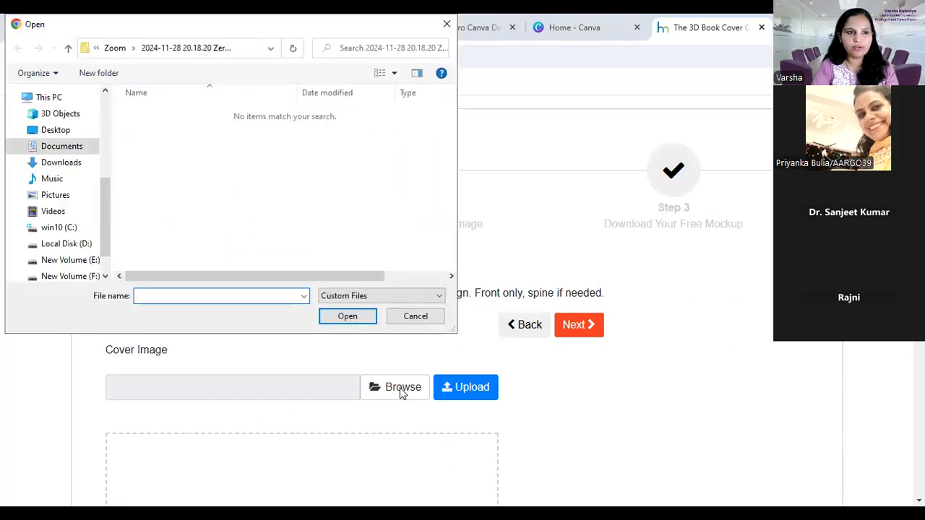
left_click(62, 163)
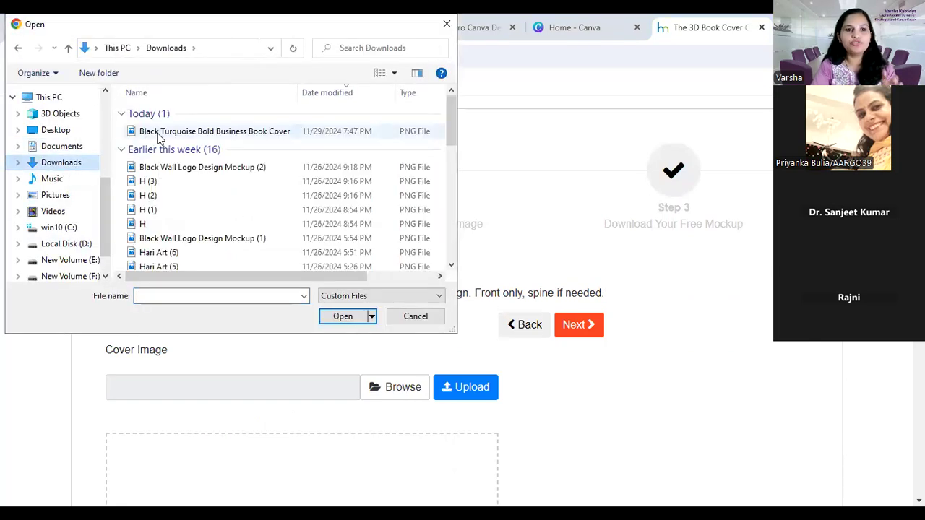
left_click(243, 134)
left_click(344, 319)
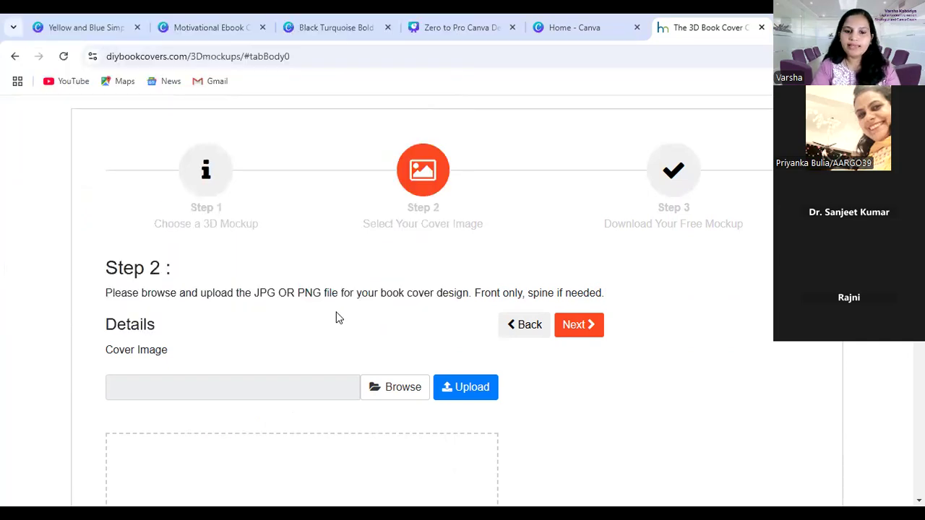
scroll(390, 372, "down", 1)
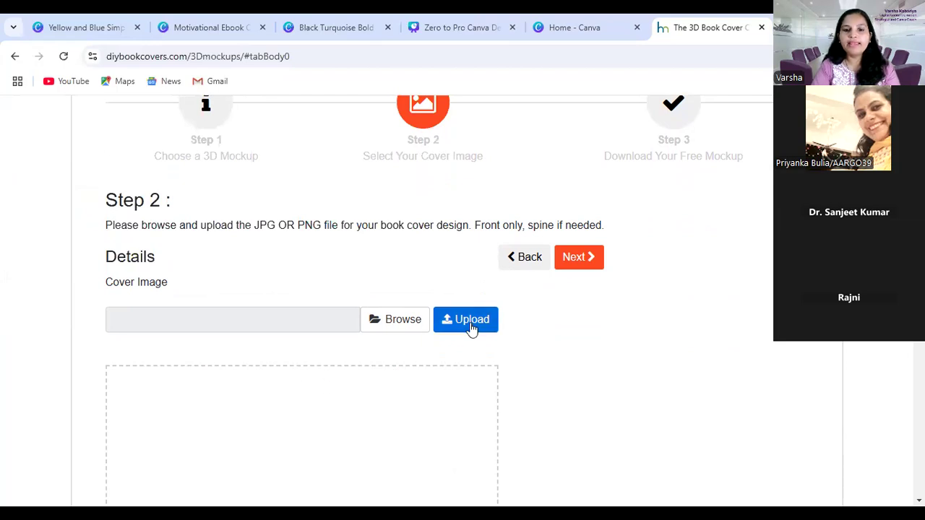
left_click(476, 324)
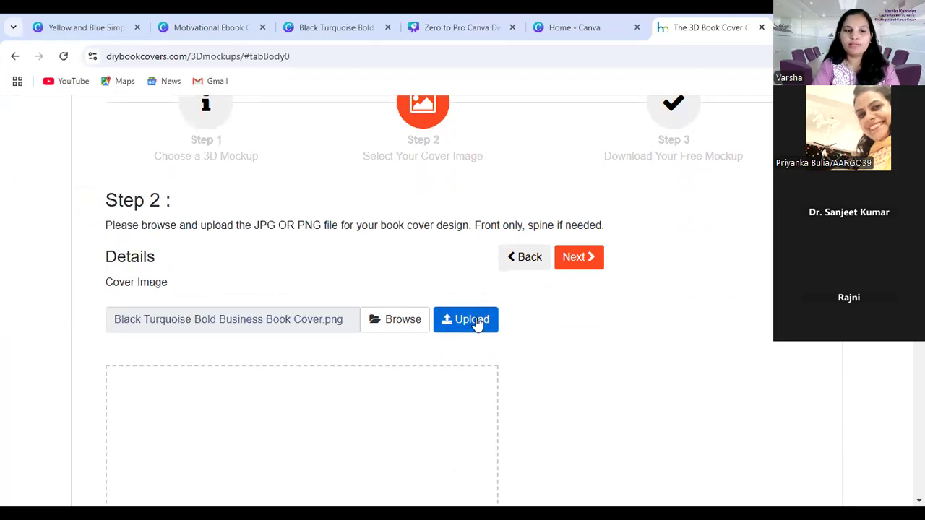
Examine the preview of the uploaded Public Speaking Mastery cover from its title down to the author line
scroll(477, 324, "down", 3)
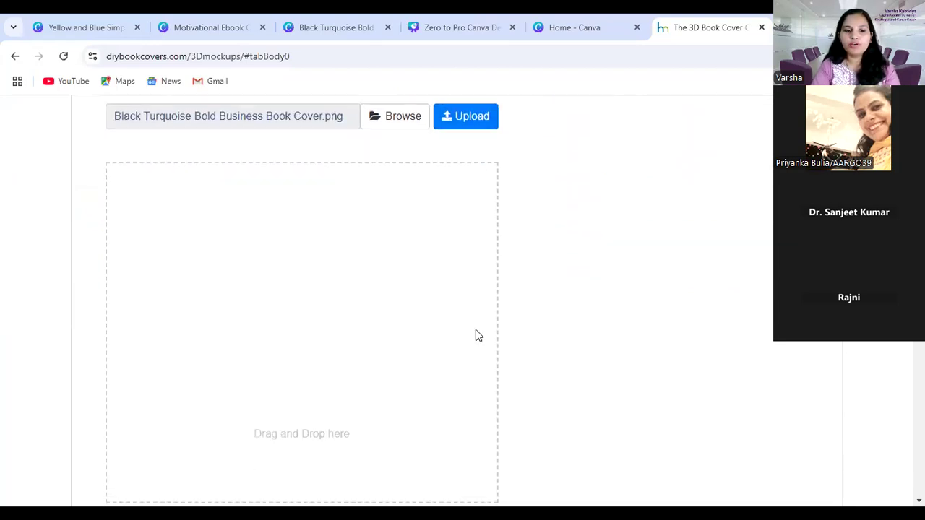
scroll(438, 383, "up", 2)
scroll(438, 383, "down", 1)
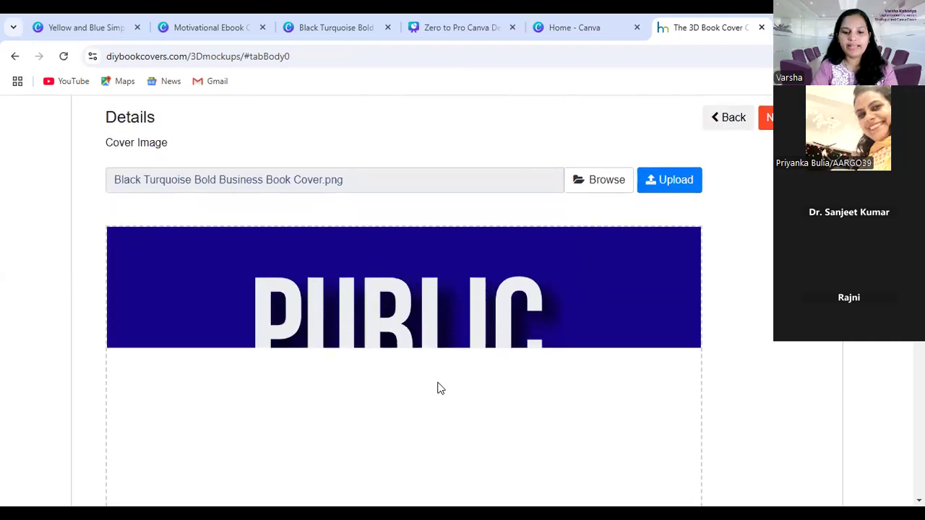
scroll(440, 388, "down", 1)
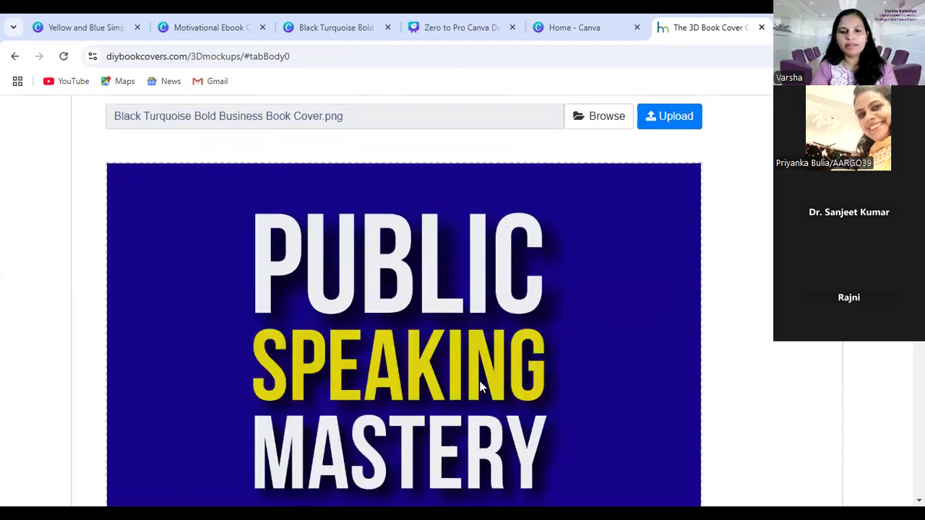
scroll(478, 384, "down", 8)
scroll(479, 386, "down", 6)
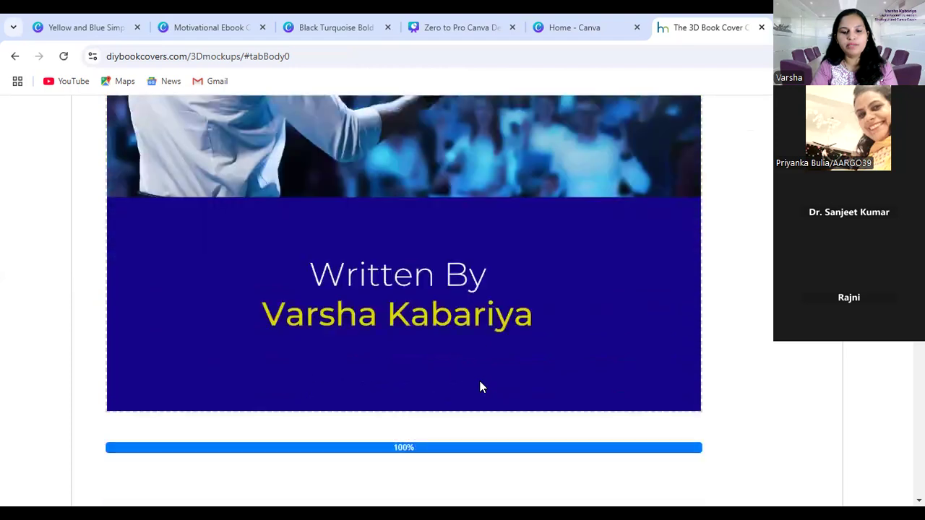
scroll(483, 386, "up", 4)
scroll(556, 332, "up", 10)
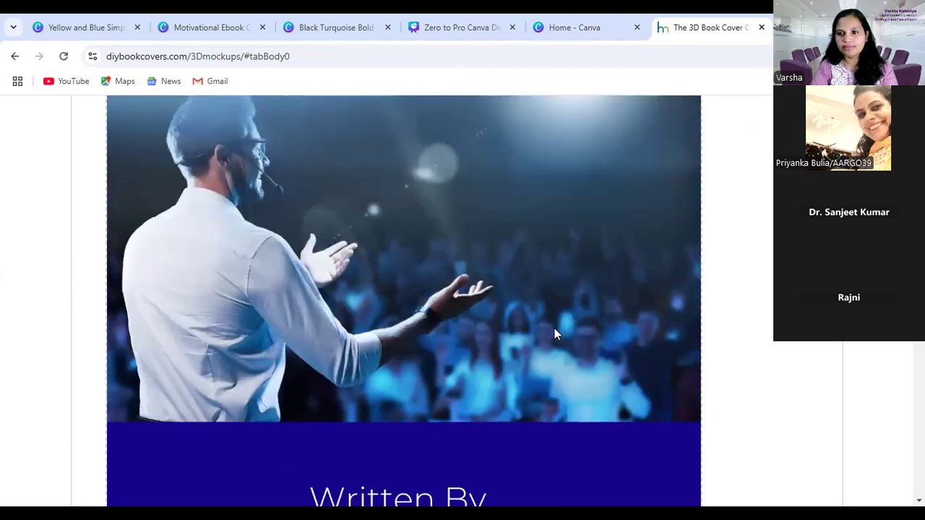
scroll(556, 359, "down", 2)
scroll(556, 358, "down", 8)
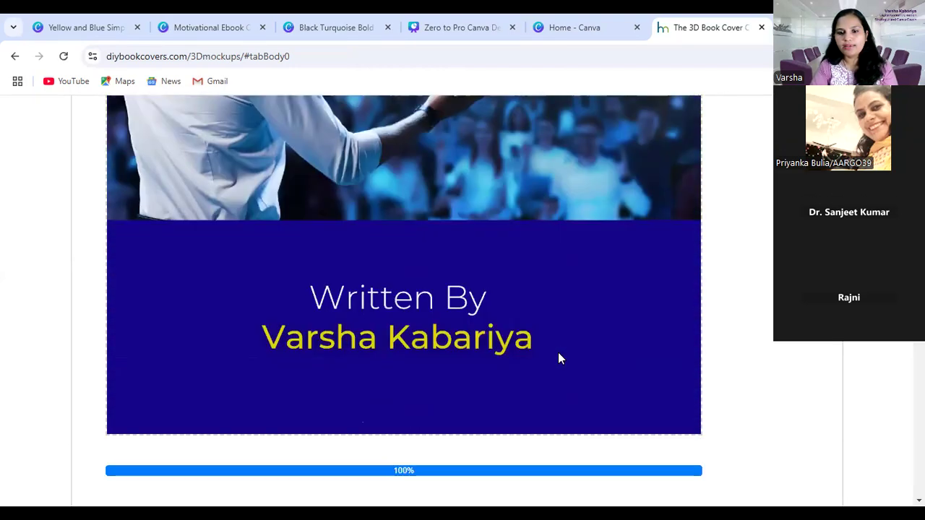
Confirm the uploaded cover image and continue towards the free mockup download
scroll(711, 285, "up", 6)
scroll(712, 284, "up", 8)
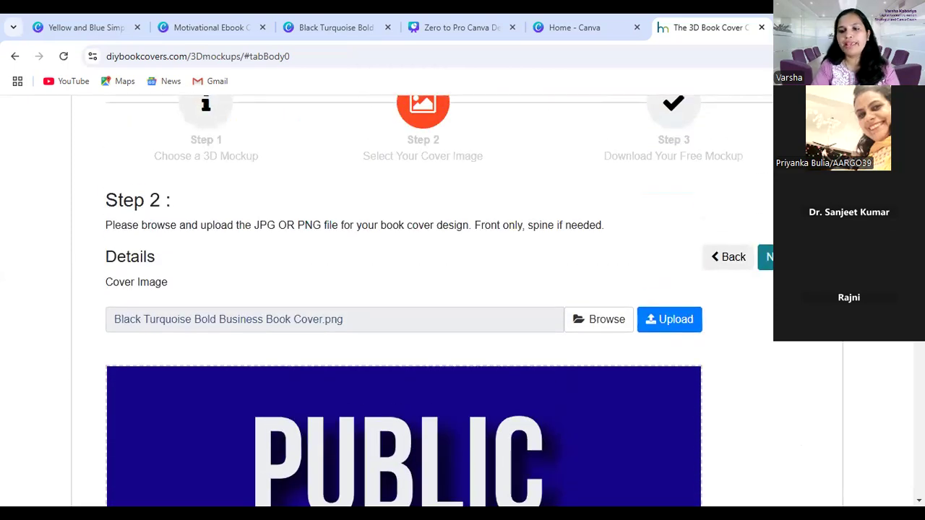
left_click(768, 257)
scroll(616, 365, "down", 7)
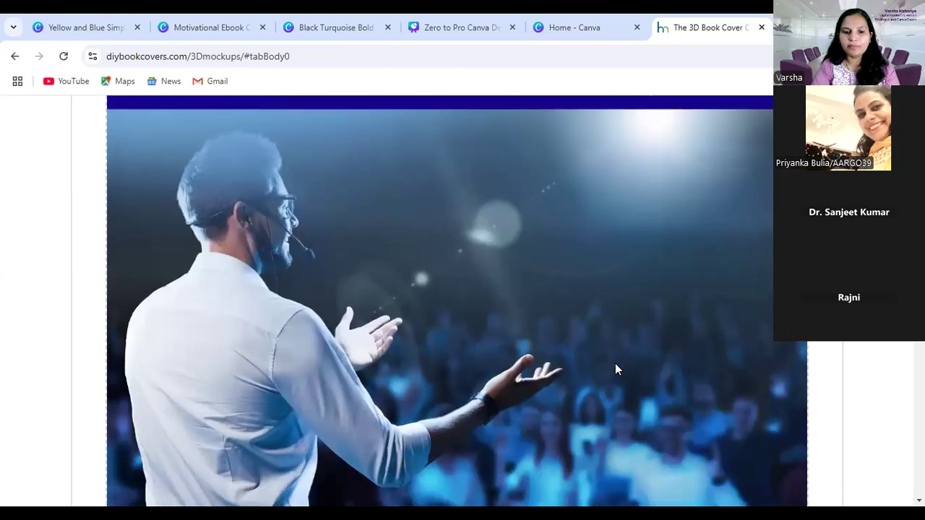
Download the finished 3D book mockup as a transparent PNG
scroll(615, 364, "down", 6)
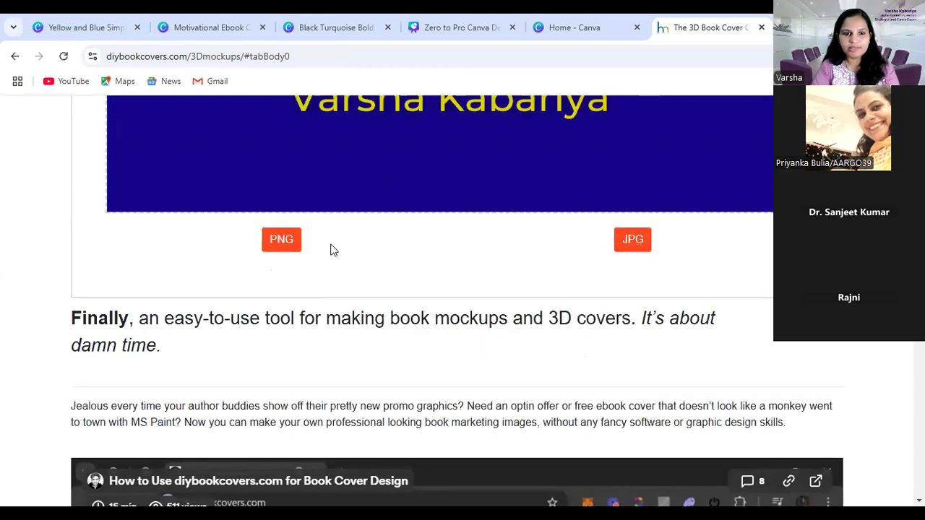
left_click(289, 244)
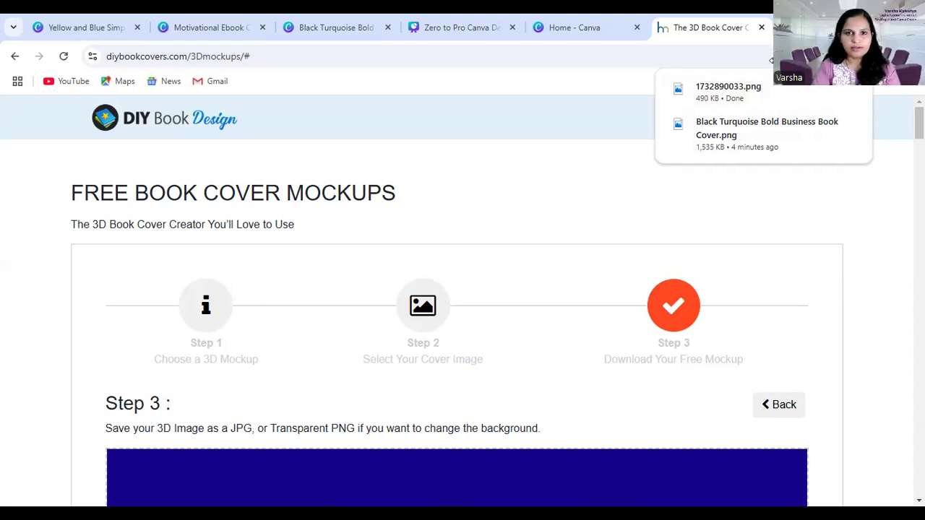
Switch to the Black Turquoise Bold Business Book Cover design in Canva, add a fourth page and place the downloaded mockup 1732890033.png on it
left_click(450, 31)
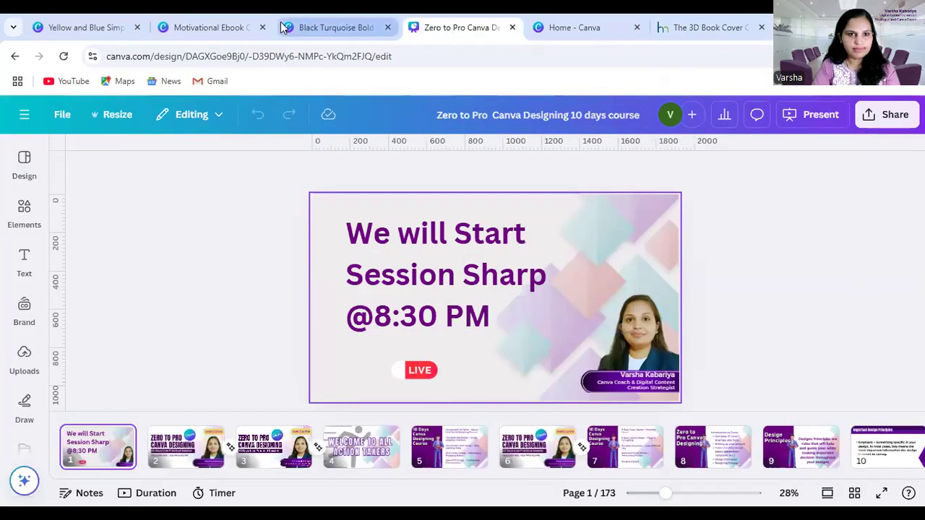
left_click(329, 27)
scroll(535, 412, "down", 3)
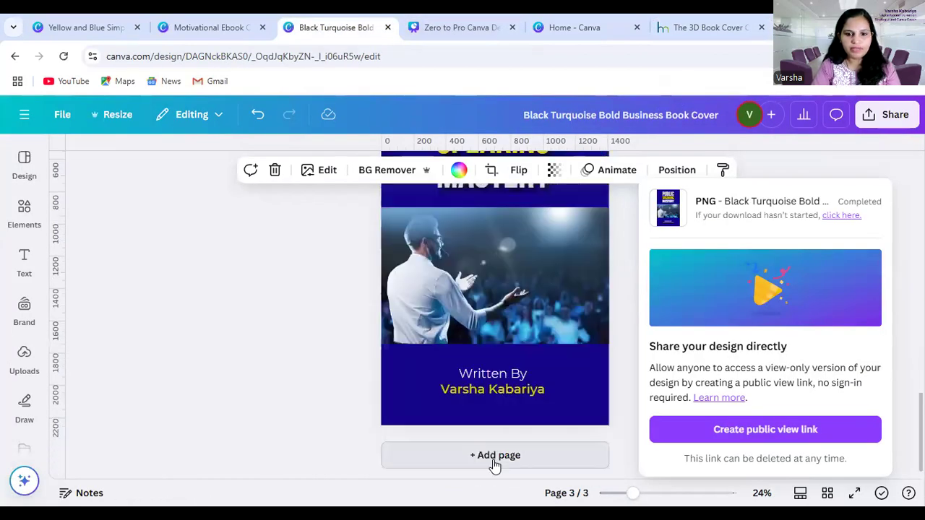
left_click(493, 458)
scroll(738, 385, "up", 1)
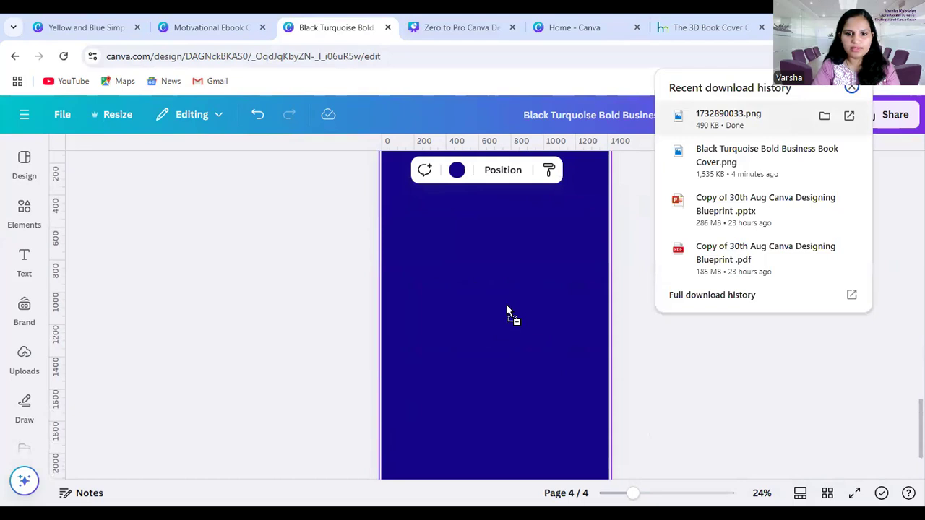
key("ctrl+v")
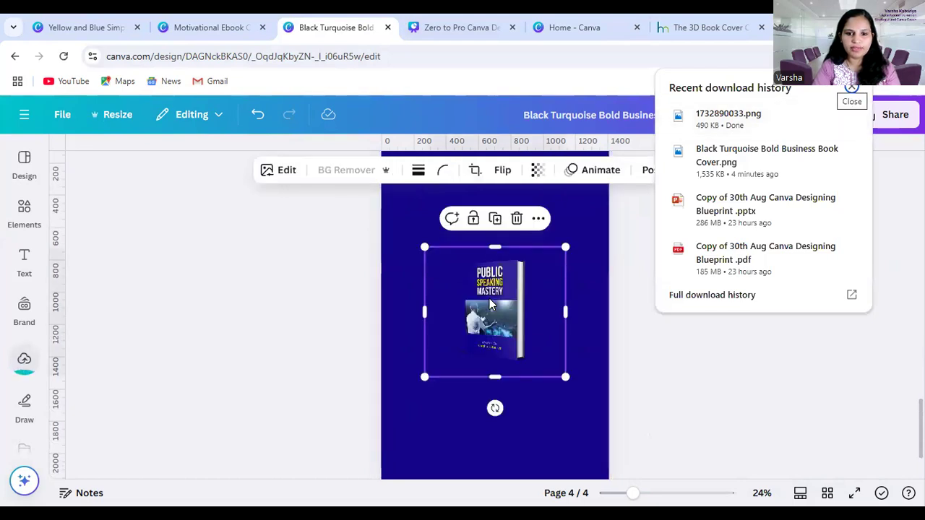
Change the new page's background from the document colors to light grey
left_click(596, 206)
left_click(420, 169)
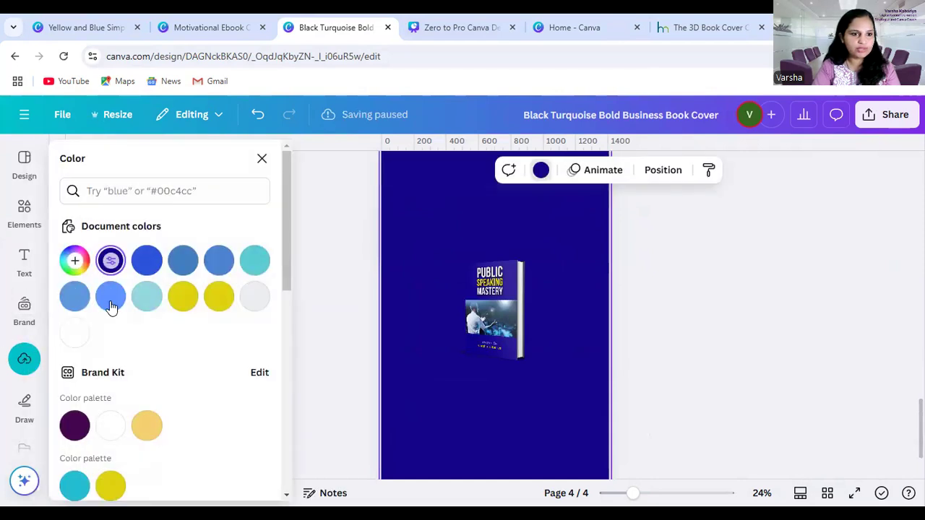
left_click(253, 300)
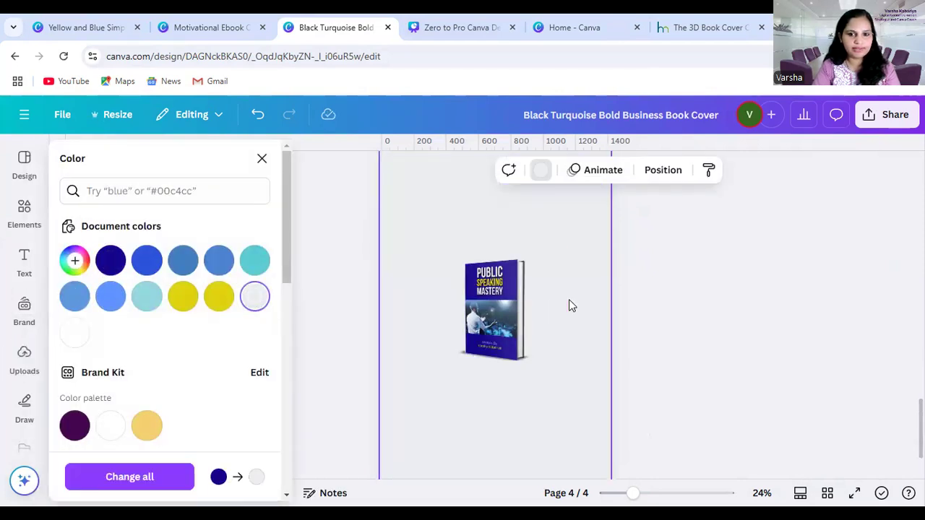
Enlarge the book mockup until its frame extends beyond the page width and reposition it on the page
left_click(515, 319)
left_click_drag(566, 375, 645, 450)
left_click_drag(539, 369, 480, 318)
left_click_drag(585, 402, 695, 431)
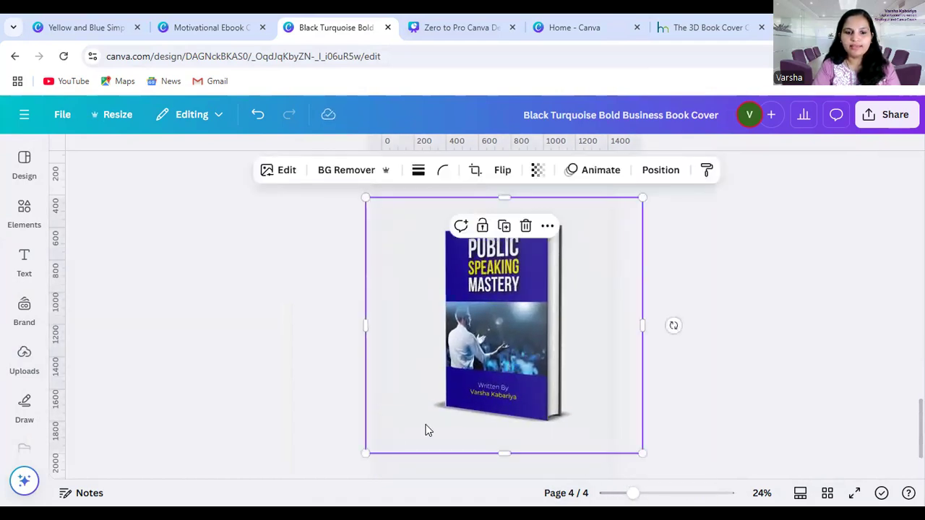
left_click_drag(366, 454, 326, 492)
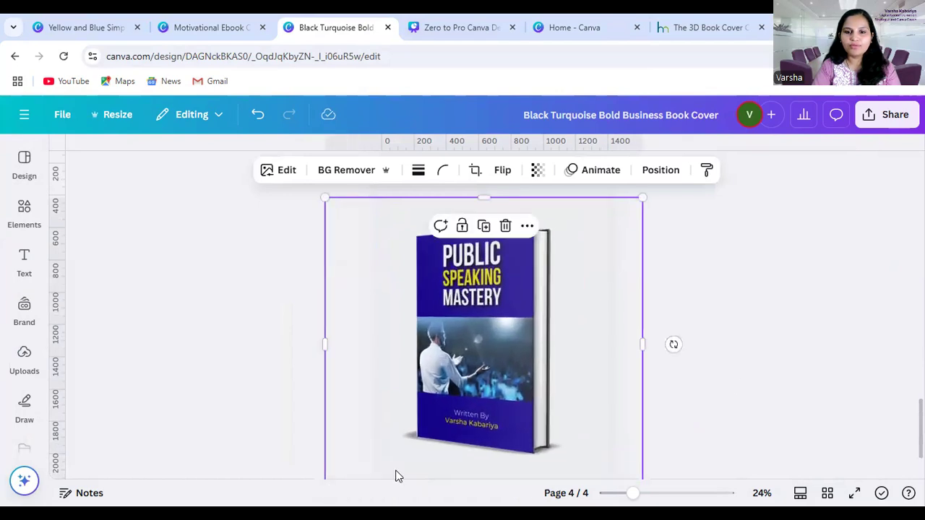
left_click(749, 333)
mouse_move(558, 323)
left_mouse_down()
mouse_move(561, 315)
mouse_move(549, 351)
mouse_move(556, 337)
left_mouse_up()
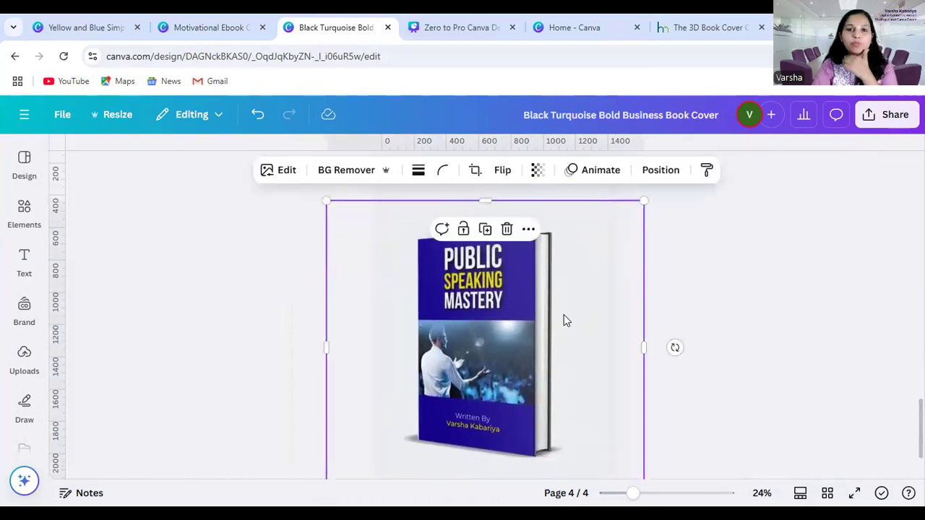
Switch to the Zero to Pro Canva Designing 10 days course presentation and open page 150, E-Book Cover Designing
left_click(448, 28)
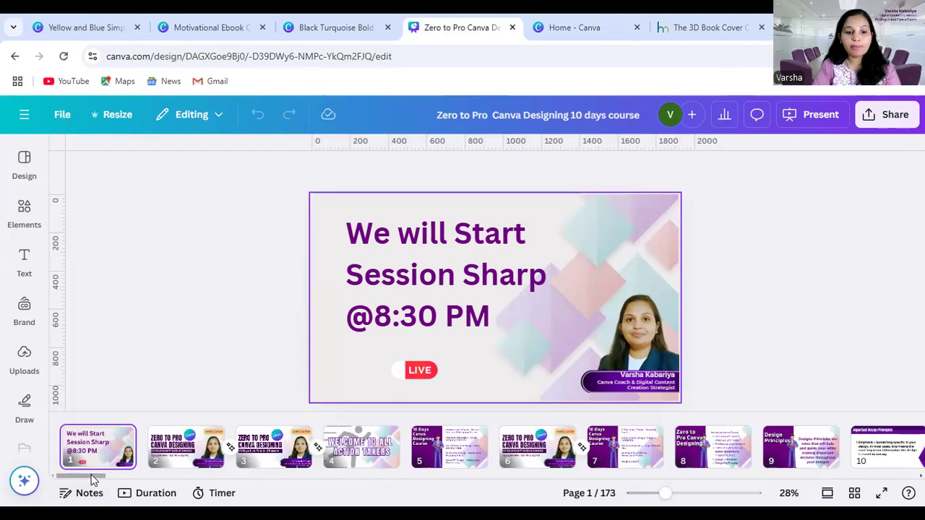
scroll(139, 486, "right", 3)
scroll(139, 485, "right", 5)
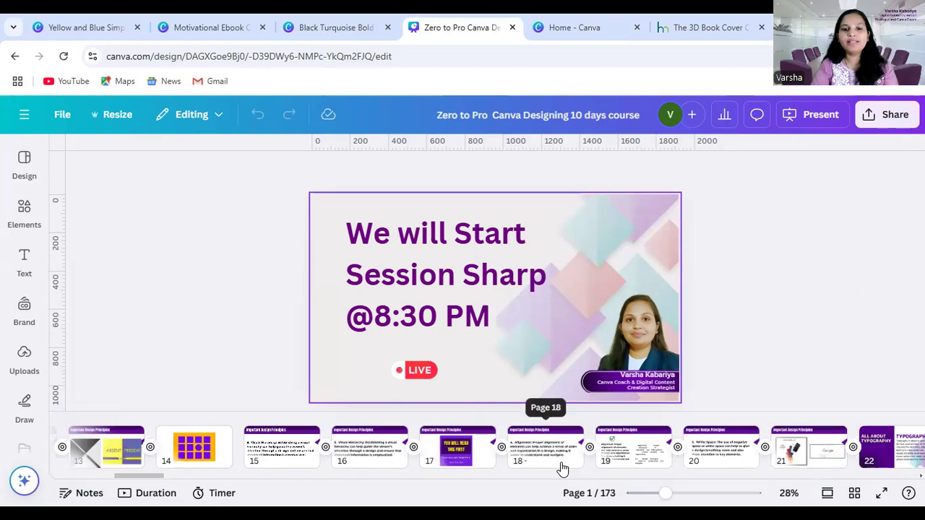
left_click_drag(153, 477, 466, 477)
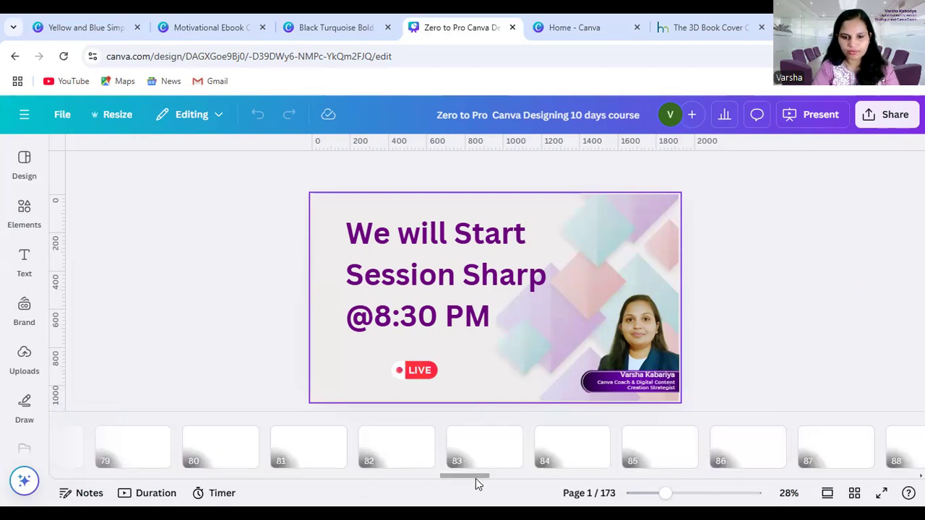
left_click_drag(476, 478, 587, 479)
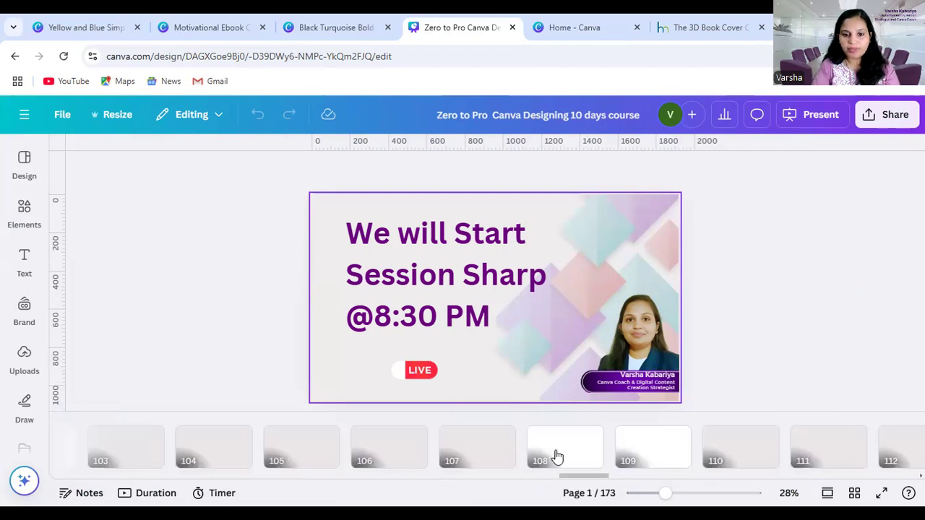
left_click(578, 451)
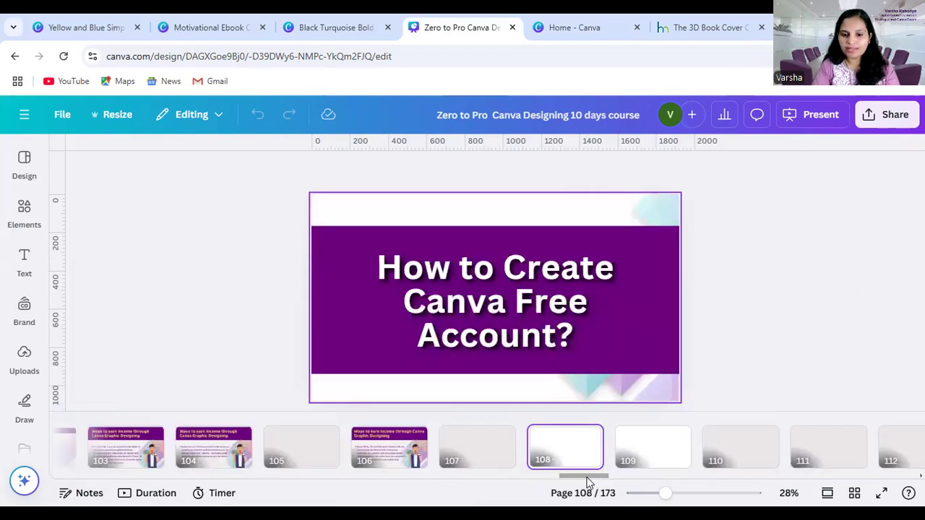
left_click_drag(570, 474, 779, 479)
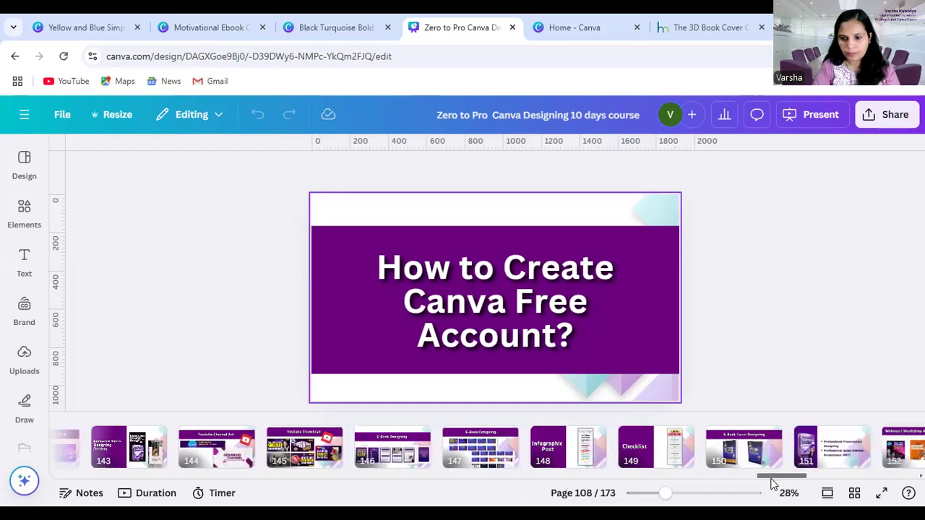
left_click(622, 455)
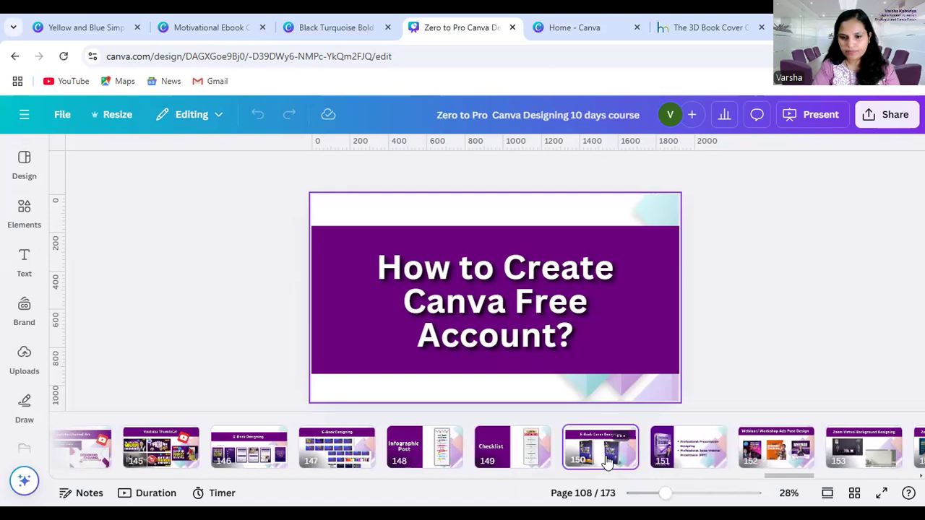
Move the two existing book mockups apart towards the slide's outer sides to free the space between them
left_click_drag(452, 330, 382, 334)
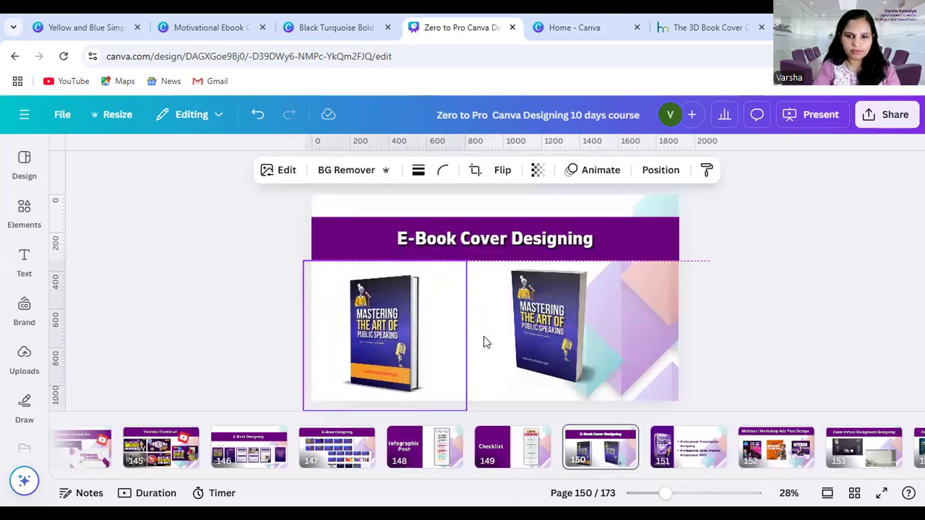
left_click(567, 336)
left_click_drag(567, 336, 631, 330)
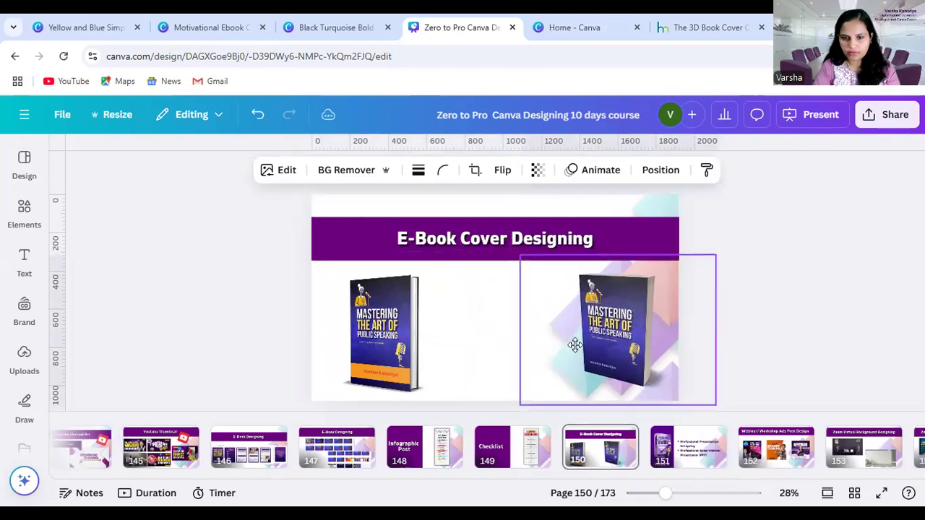
Insert the Public Speaking Mastery mockup from the uploads between the two books and preview the slide in full screen
left_click(24, 271)
left_click(24, 353)
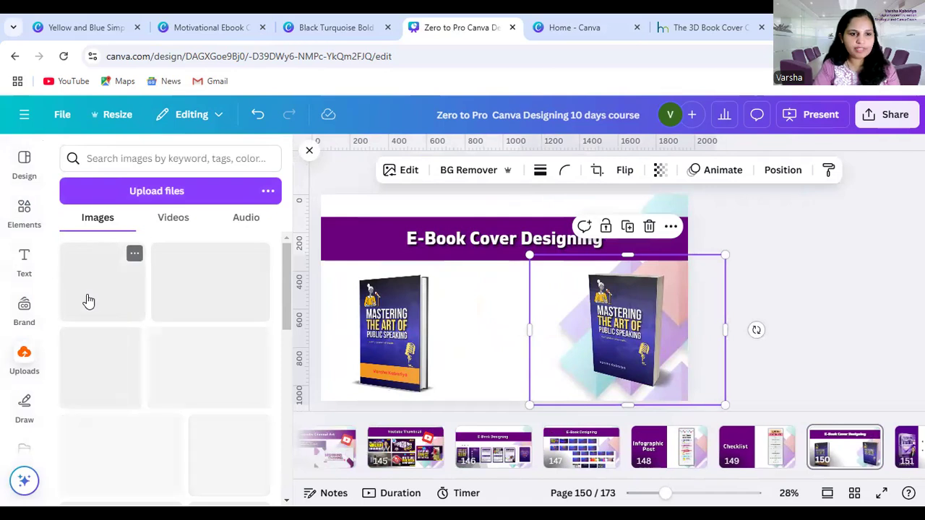
left_click(101, 282)
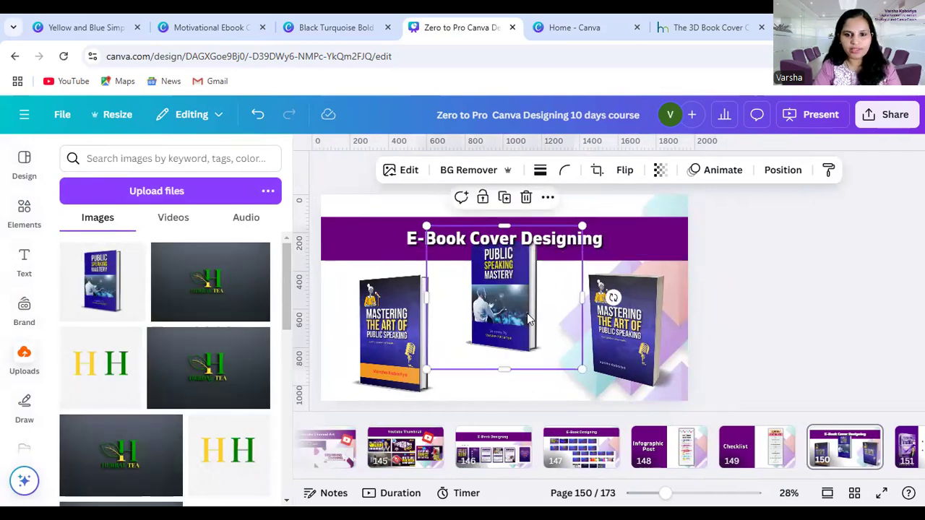
left_click_drag(506, 311, 506, 345)
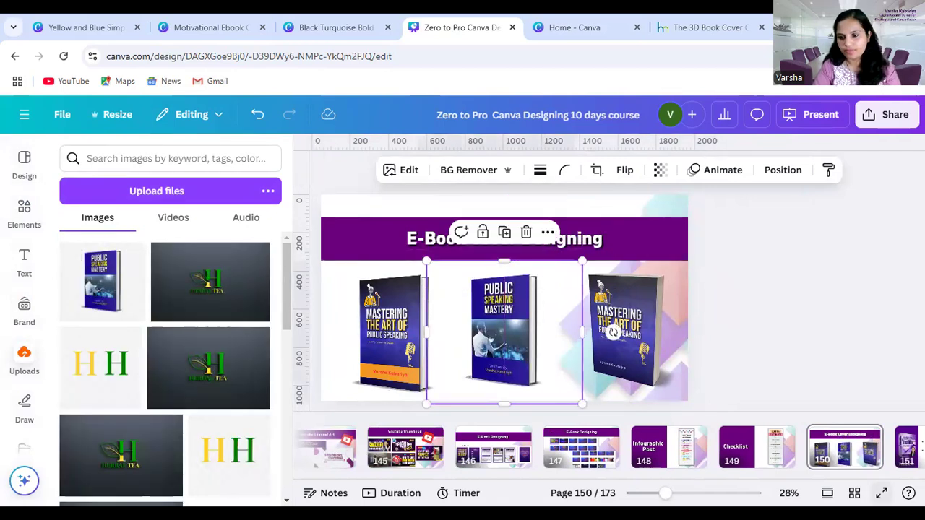
left_click(880, 492)
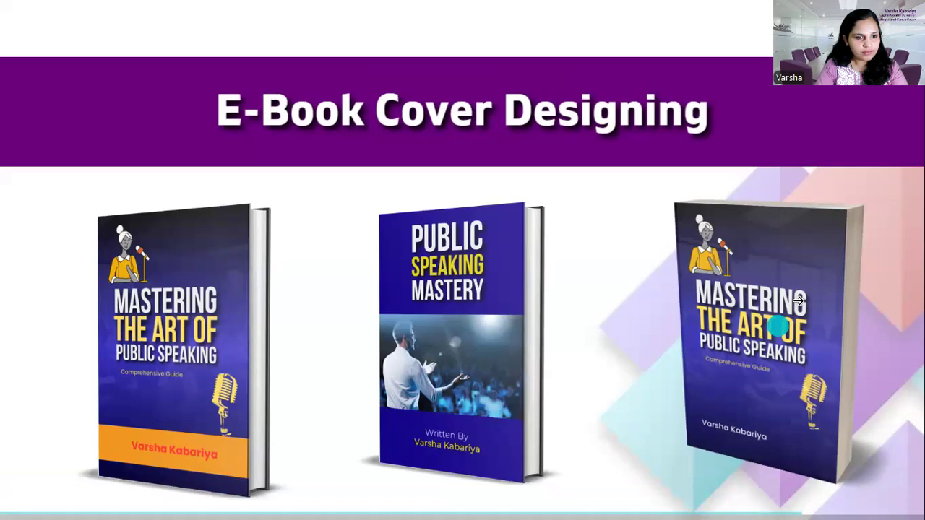
key("Escape")
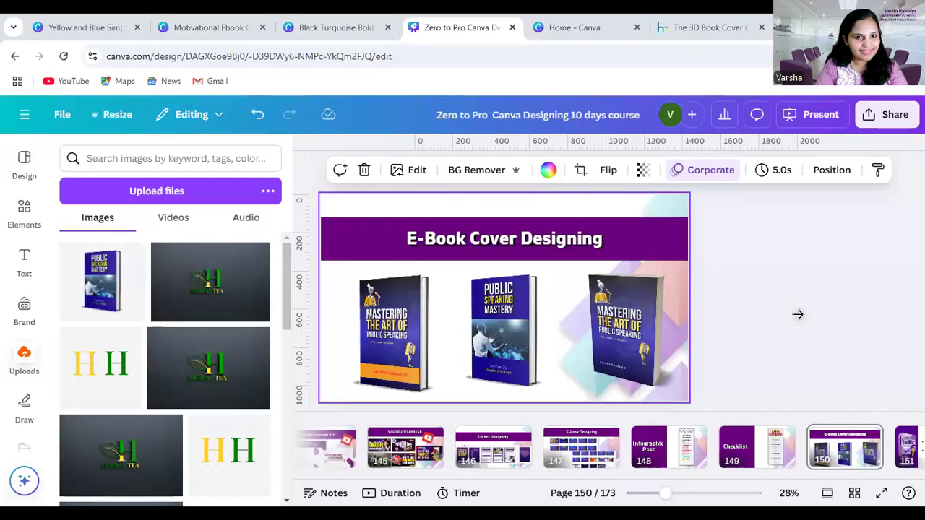